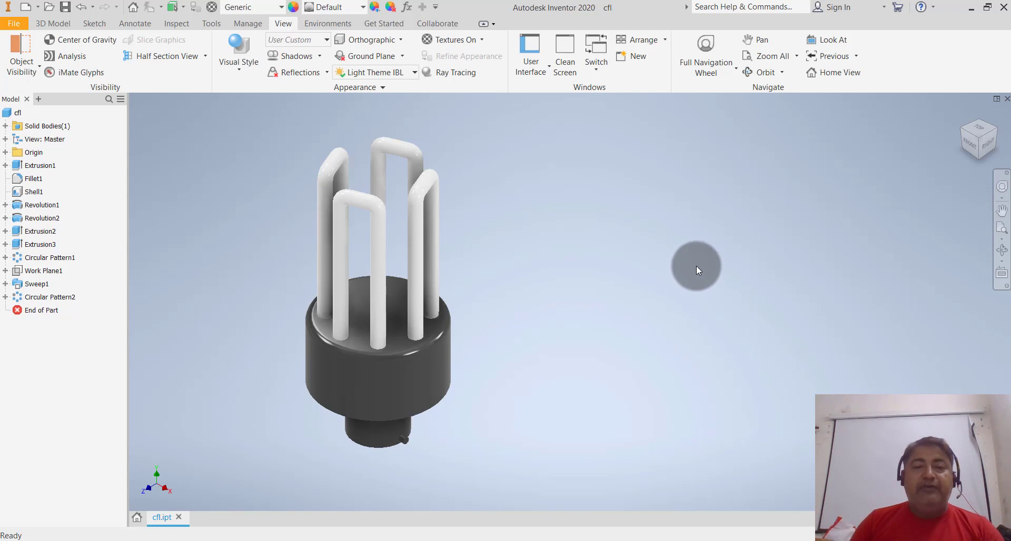
Step: Orbit and zoom to inspect the finished CFL bulb part from the side
mouse_move(696, 264)
shift+middle_down()
mouse_move(563, 342)
mouse_move(748, 356)
mouse_move(790, 312)
mouse_move(706, 300)
mouse_move(680, 339)
mouse_move(711, 336)
mouse_move(700, 338)
shift+middle_up()
scroll(390, 407, up, 3)
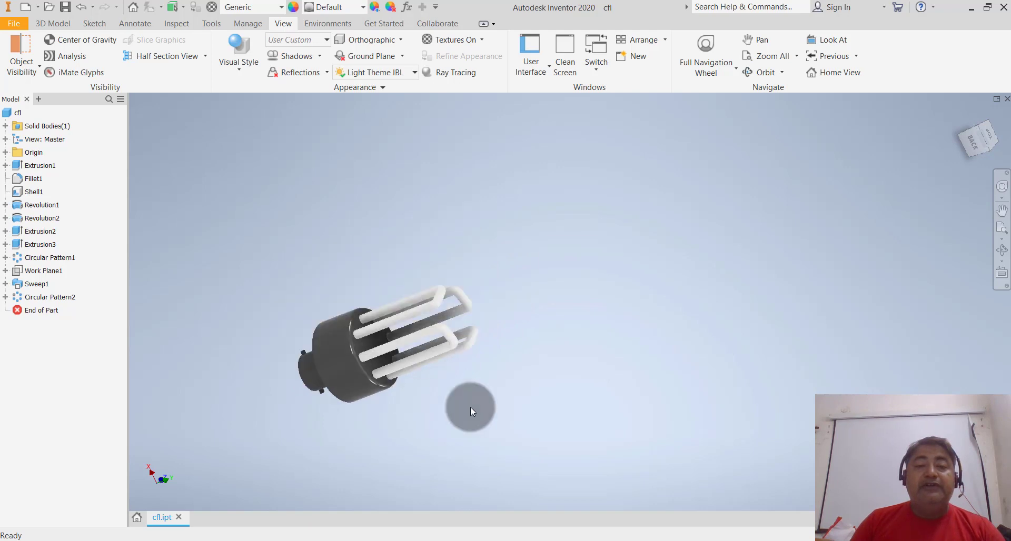
scroll(412, 393, down, 5)
scroll(540, 403, up, 2)
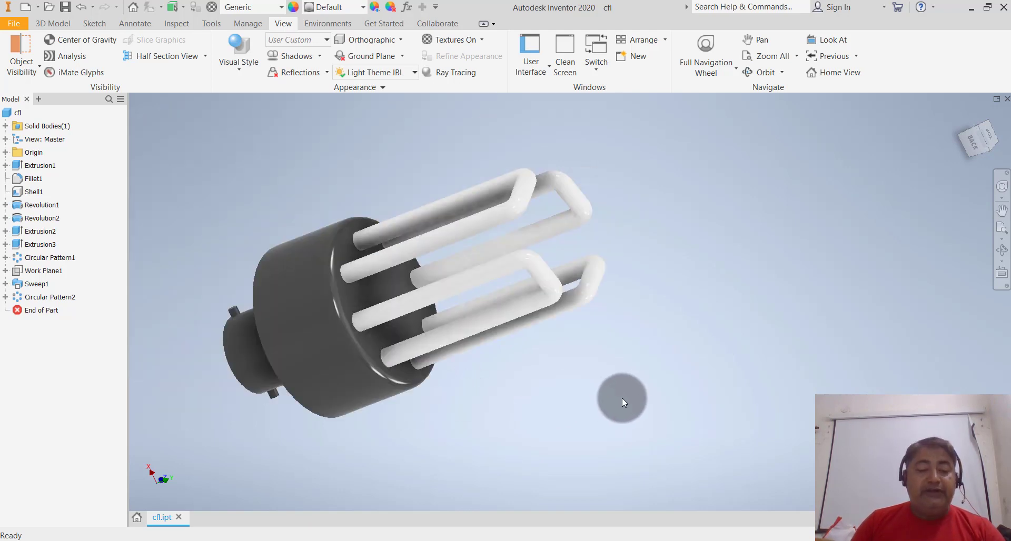
Step: Orbit back to an upright oblique view, then close cfl.ipt
mouse_move(623, 398)
shift+middle_down()
mouse_move(610, 397)
mouse_move(587, 354)
mouse_move(551, 334)
mouse_move(494, 371)
mouse_move(527, 401)
mouse_move(555, 401)
shift+middle_up()
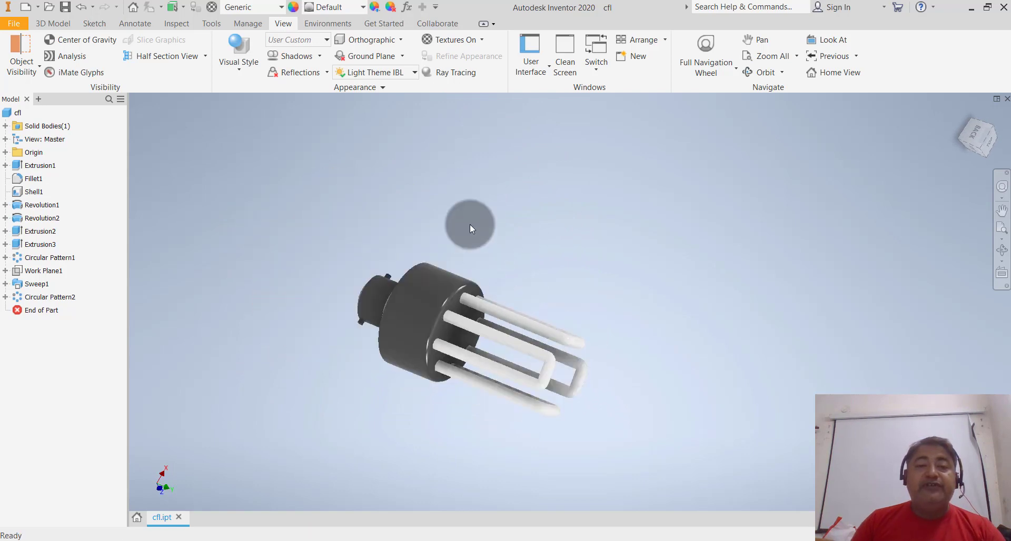
scroll(507, 297, up, 2)
scroll(510, 311, down, 5)
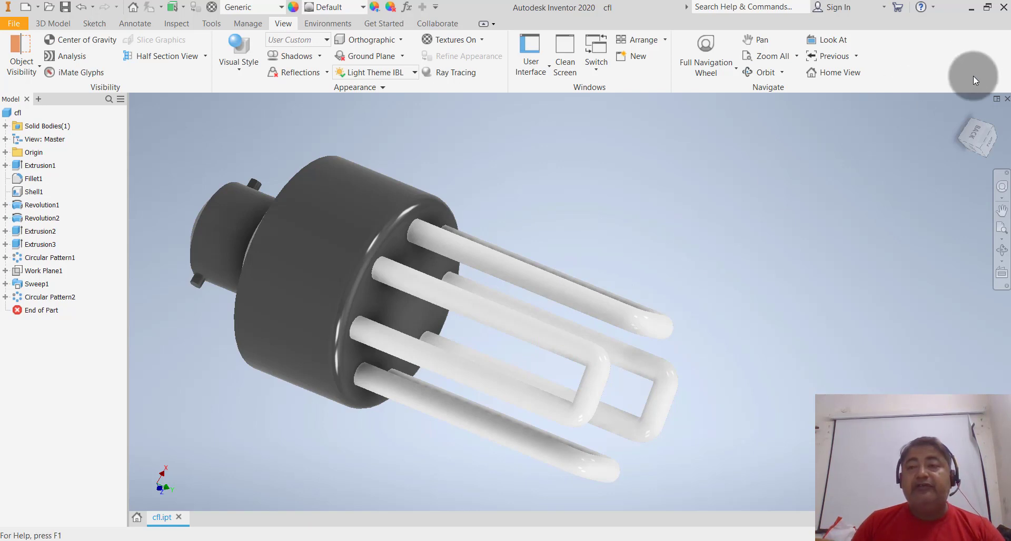
click(1007, 100)
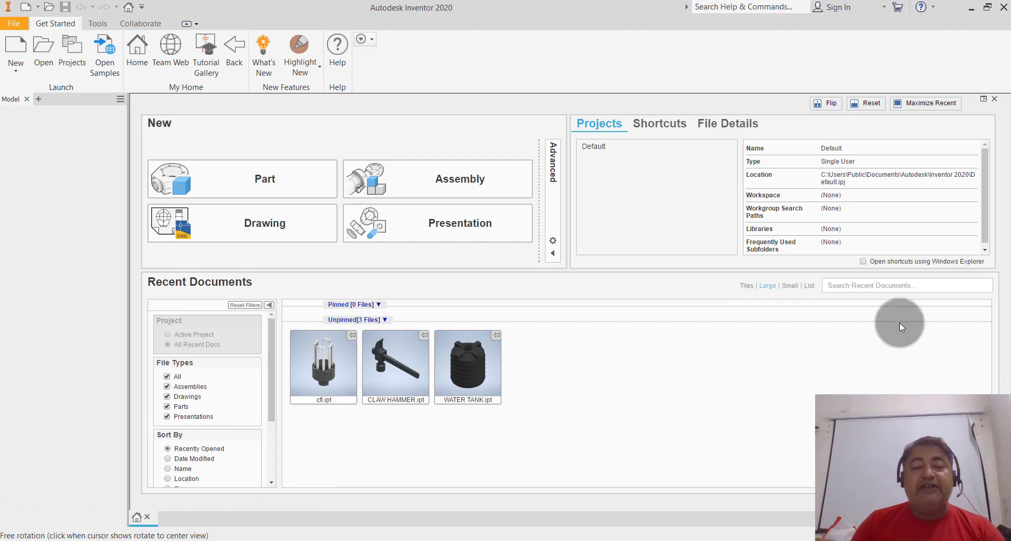
Step: Create a new part from the Metric Standard (mm).ipt template
click(21, 73)
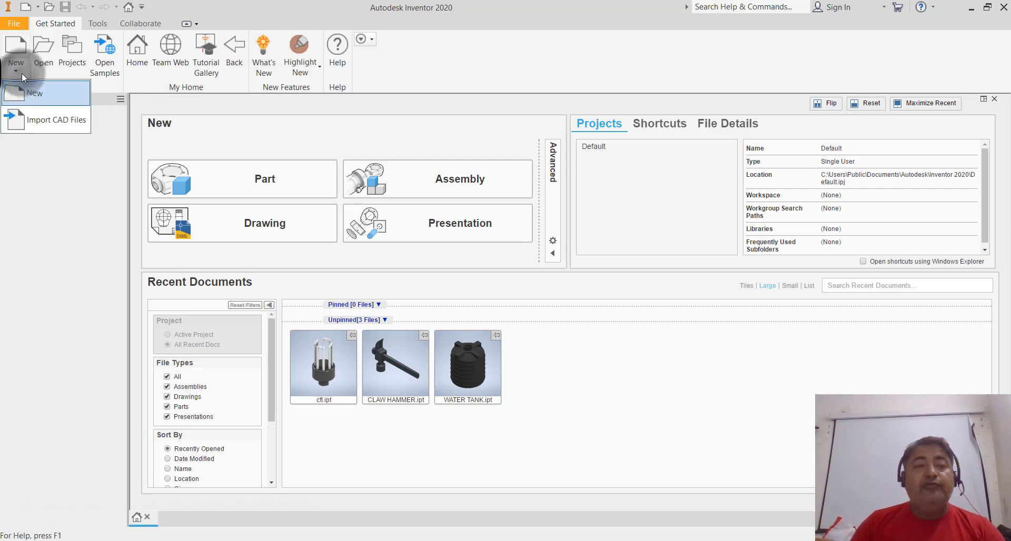
click(57, 97)
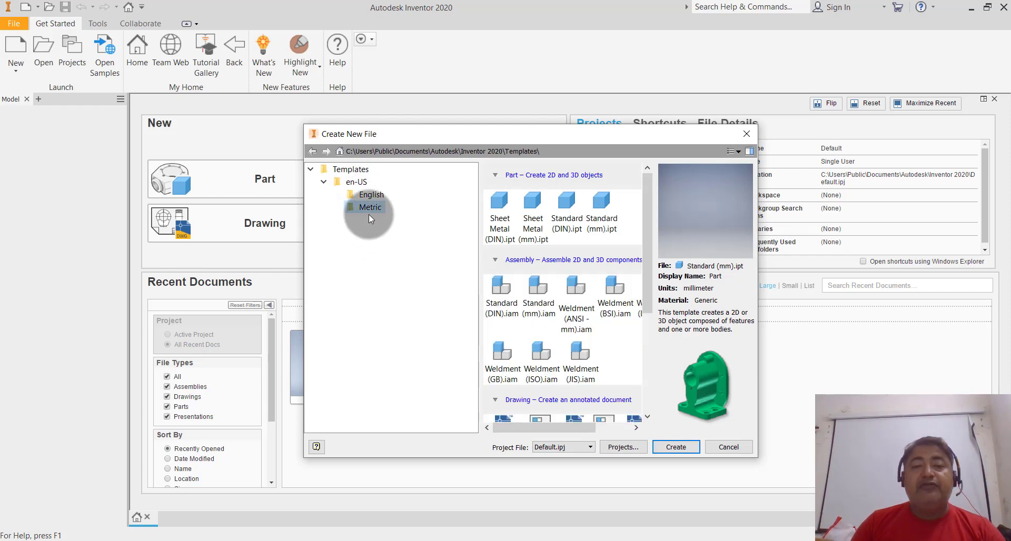
click(608, 214)
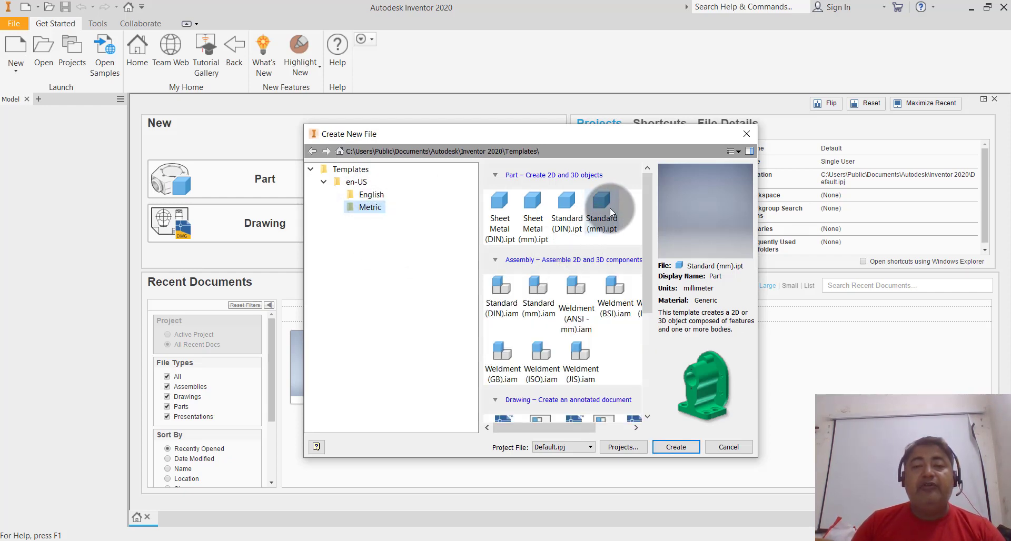
double_click(610, 207)
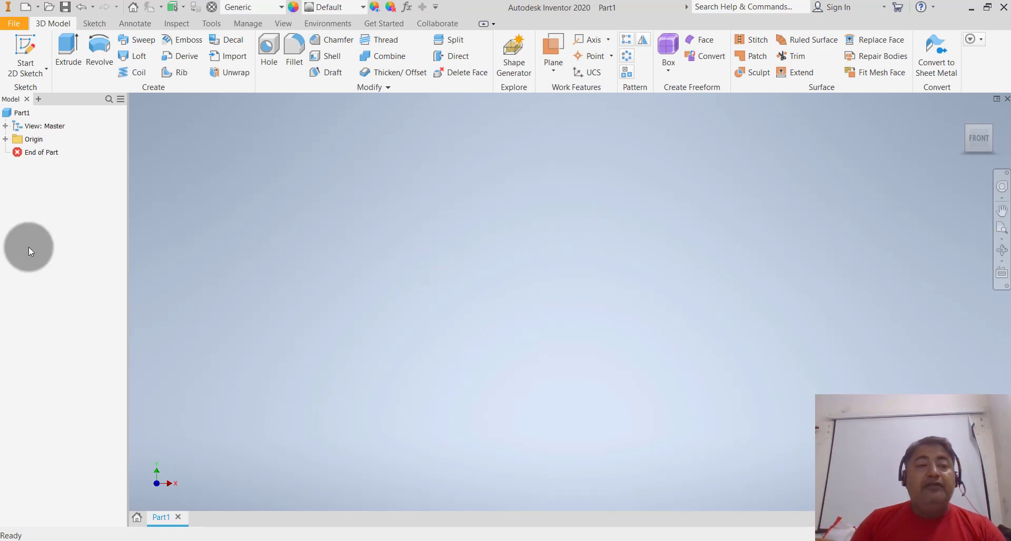
Step: Make the YZ, XZ and XY origin planes visible in the graphics window
click(6, 140)
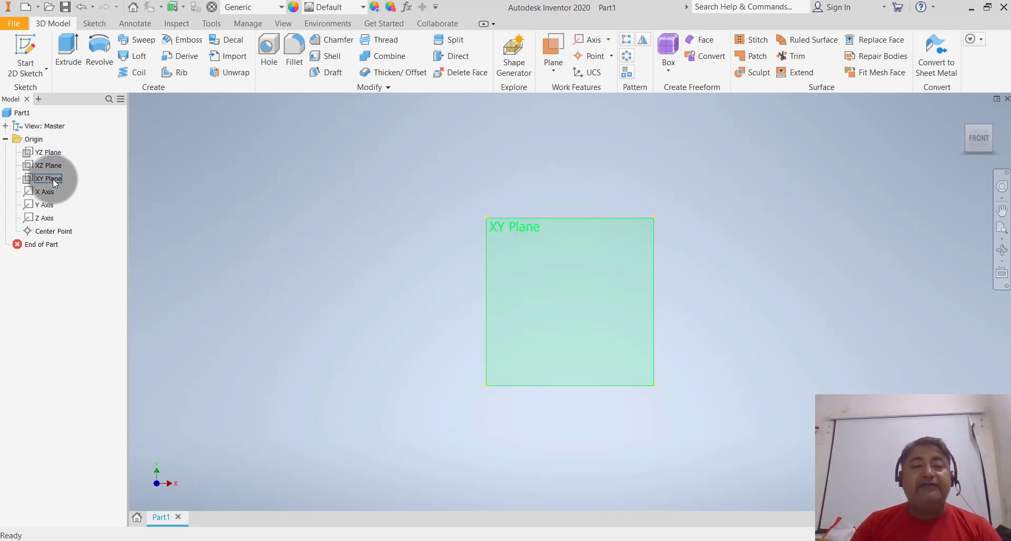
click(53, 153)
ctrl+click(56, 166)
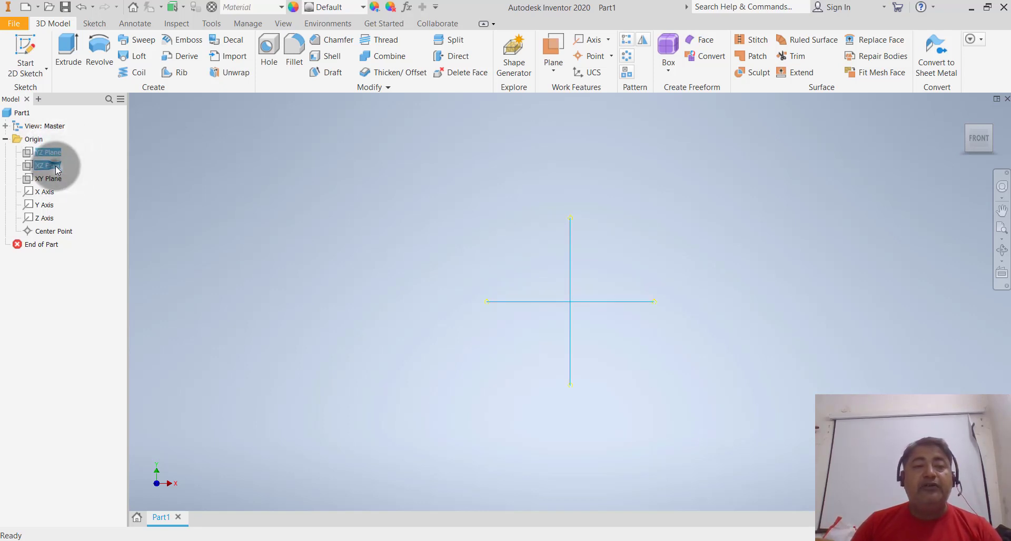
ctrl+click(55, 182)
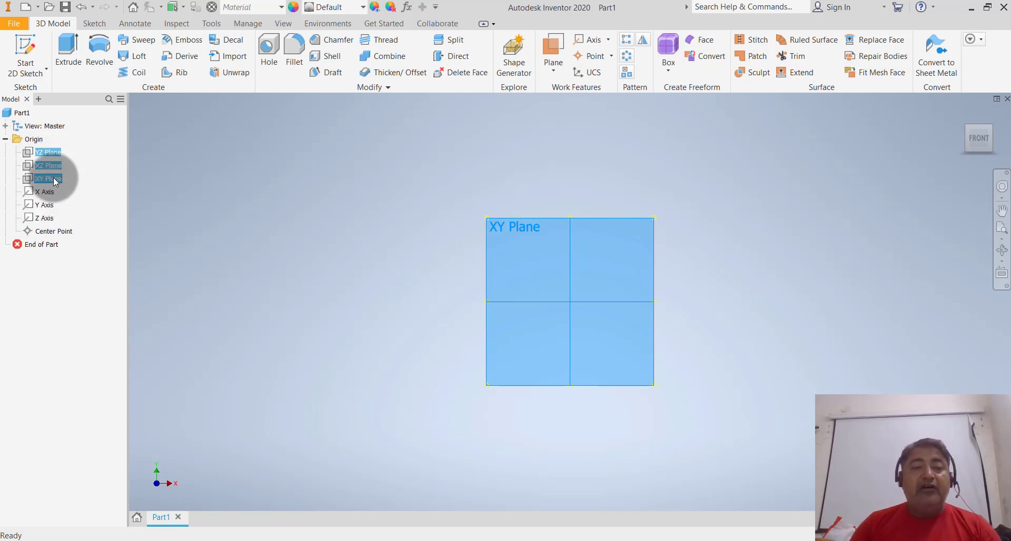
right_click(55, 182)
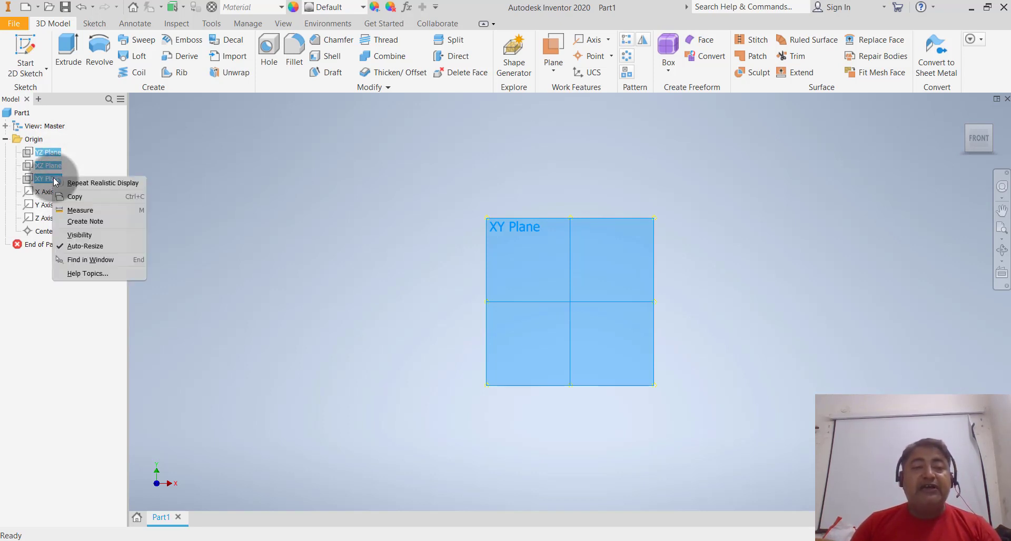
click(104, 236)
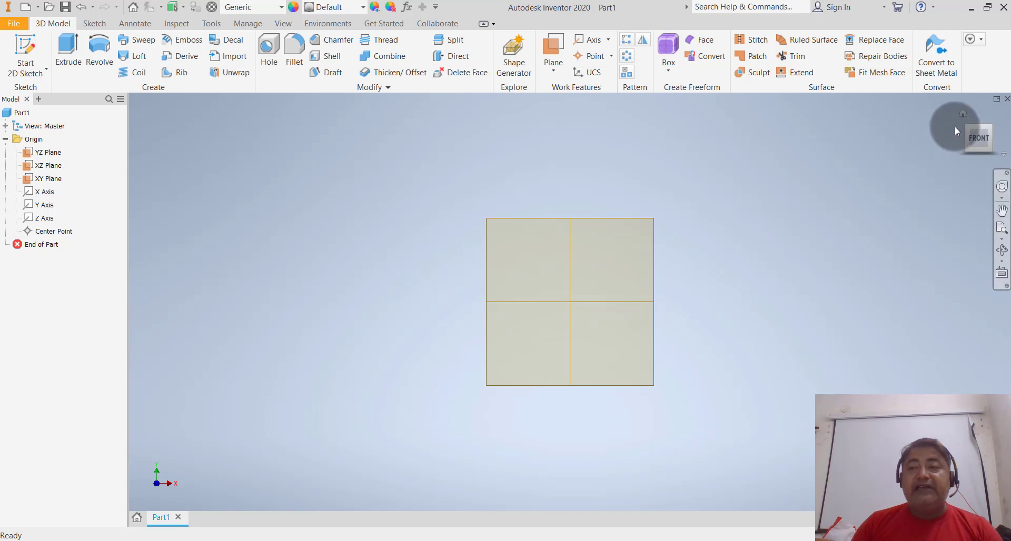
Step: Return to the Home view, then orbit and pan to see the planes in 3D
click(967, 117)
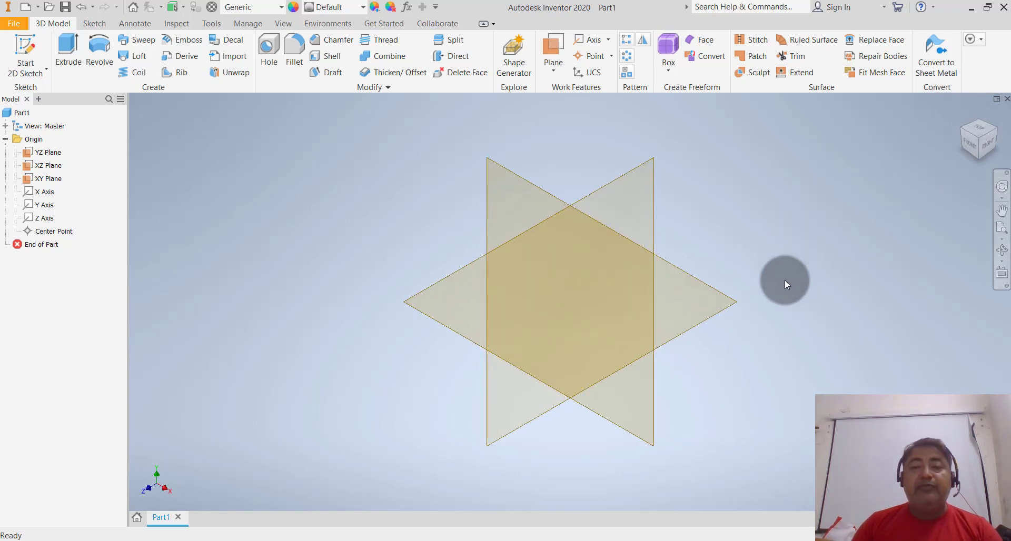
mouse_move(806, 339)
shift+middle_down()
mouse_move(828, 321)
mouse_move(835, 337)
mouse_move(828, 323)
mouse_move(829, 332)
mouse_move(740, 318)
mouse_move(727, 332)
mouse_move(753, 330)
mouse_move(745, 338)
mouse_move(739, 331)
shift+middle_up()
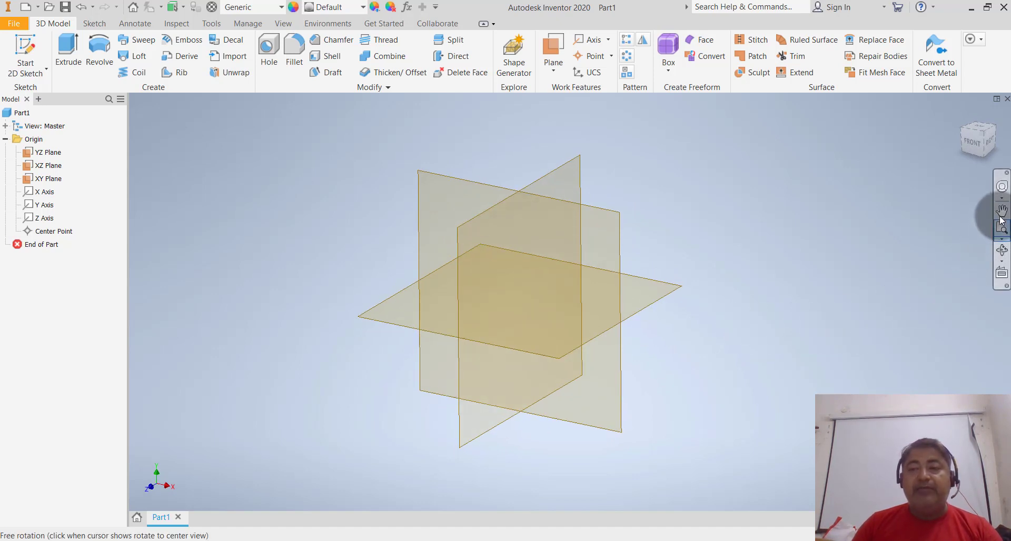
click(1002, 265)
click(827, 262)
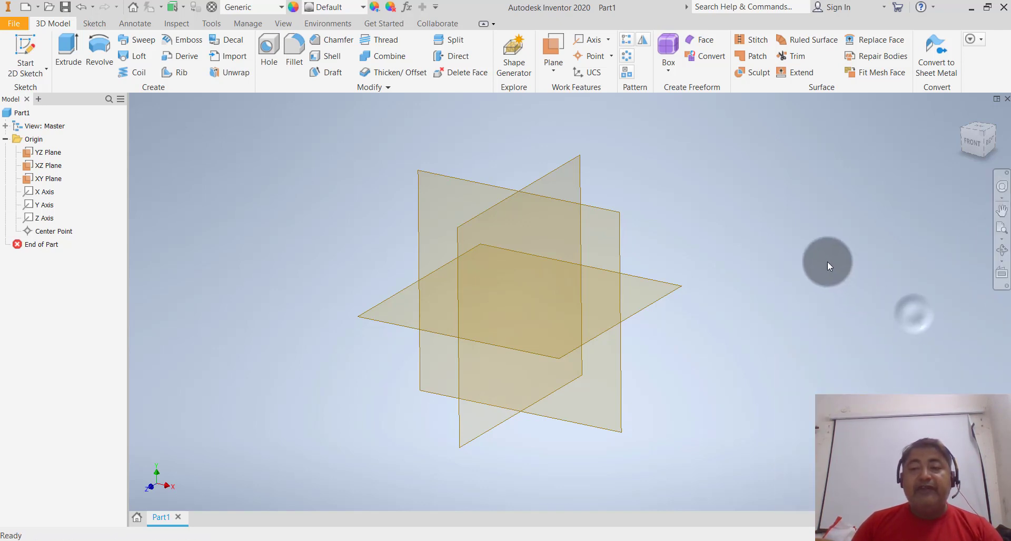
drag(827, 262, 850, 277)
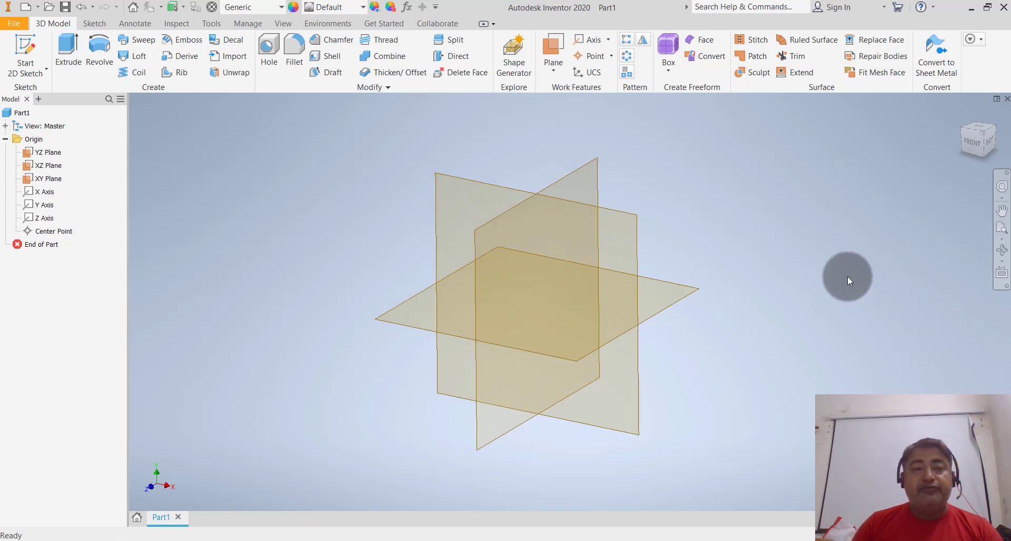
click(40, 74)
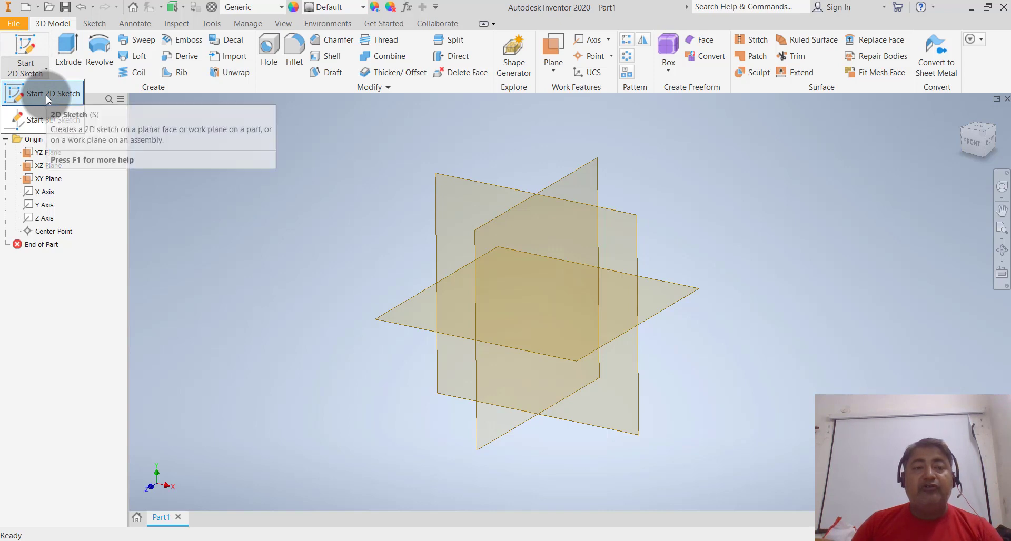
Step: Start a sketch on the XZ Plane and draw a circle centred on the origin
click(46, 96)
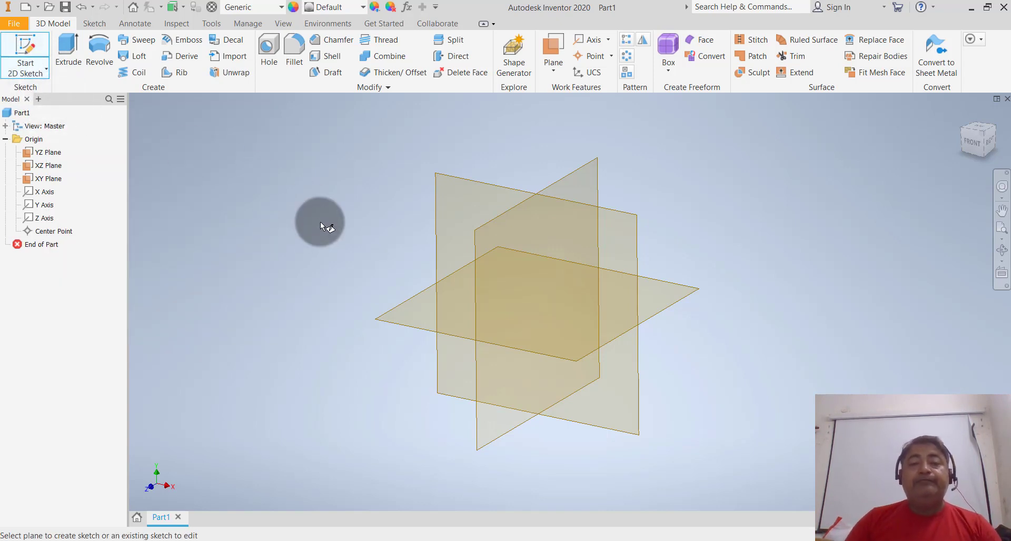
click(687, 299)
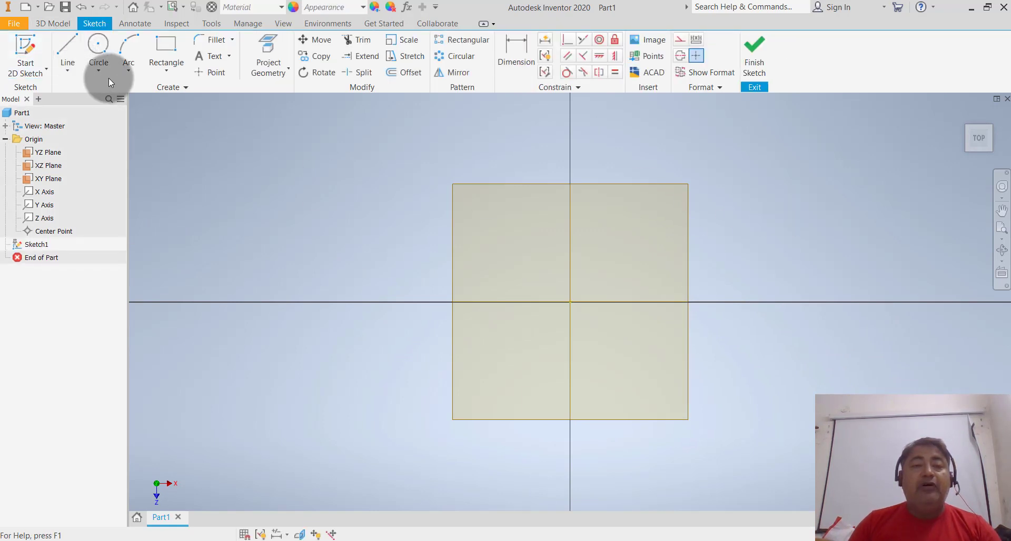
click(101, 71)
click(117, 92)
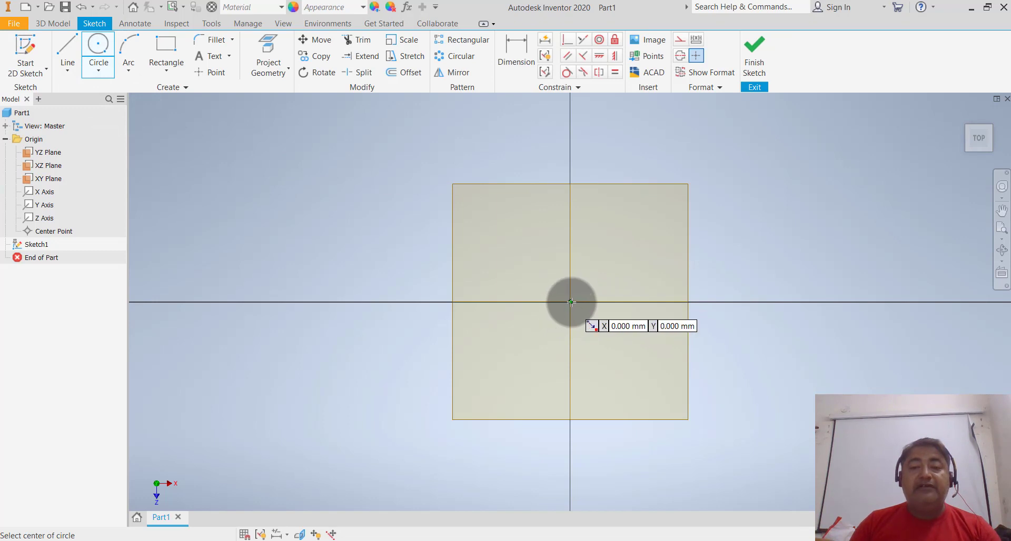
click(571, 302)
click(645, 225)
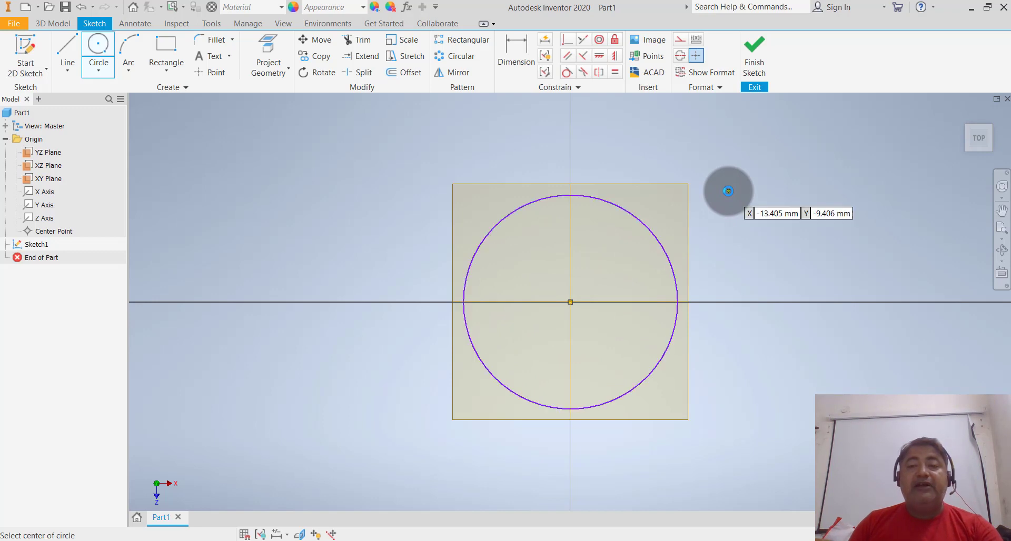
key(Escape)
Step: Dimension the circle to a 55 mm diameter and finish the sketch
click(527, 53)
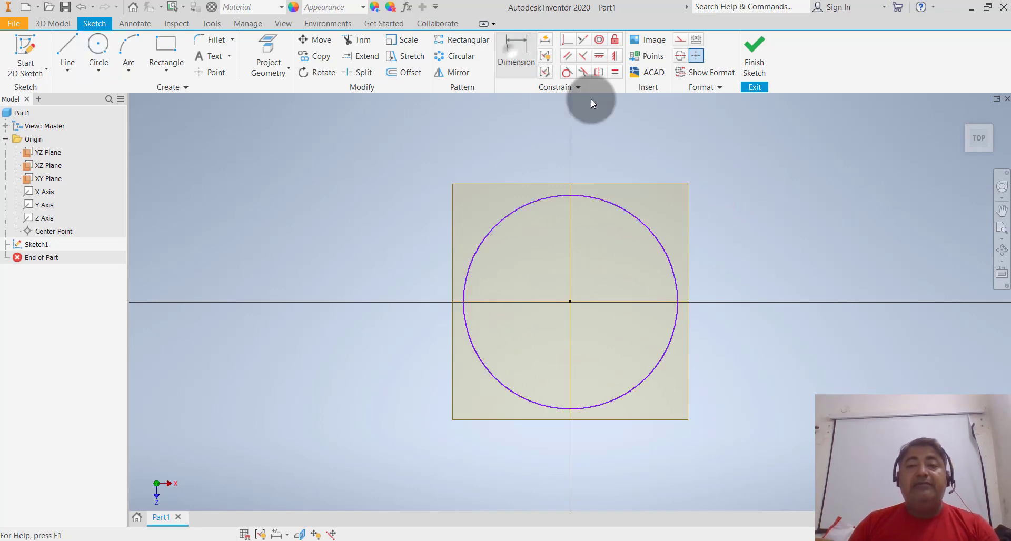
click(638, 221)
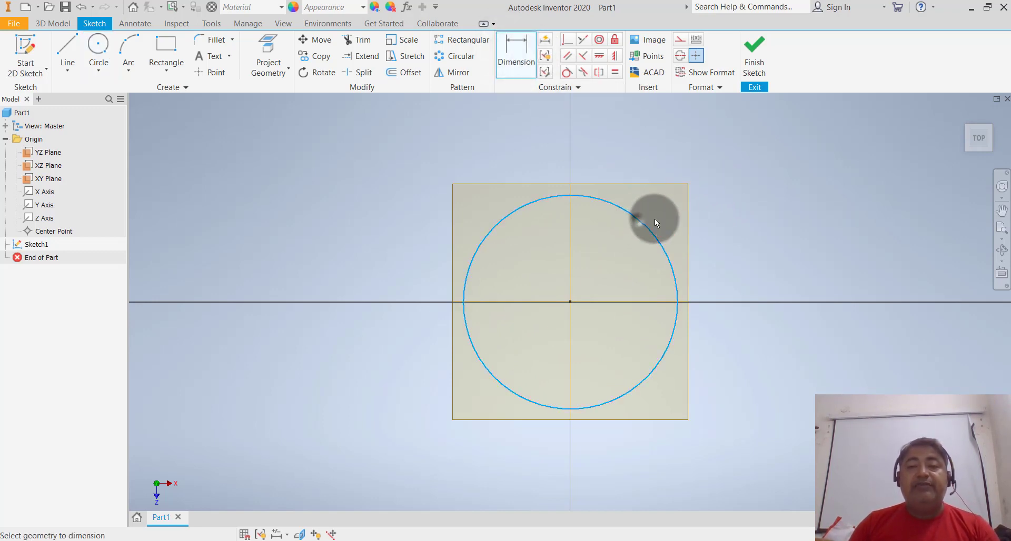
click(726, 198)
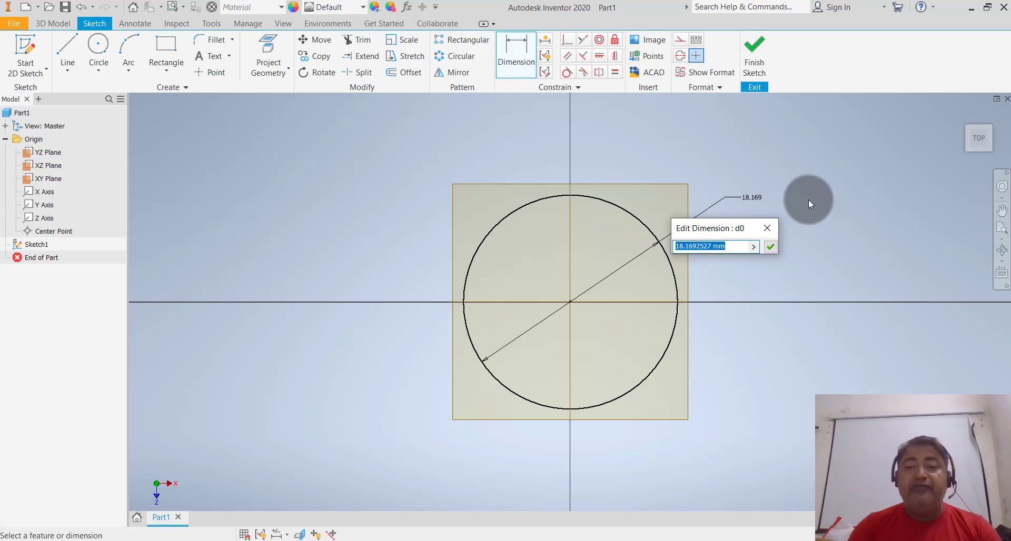
text(55)
key(Return)
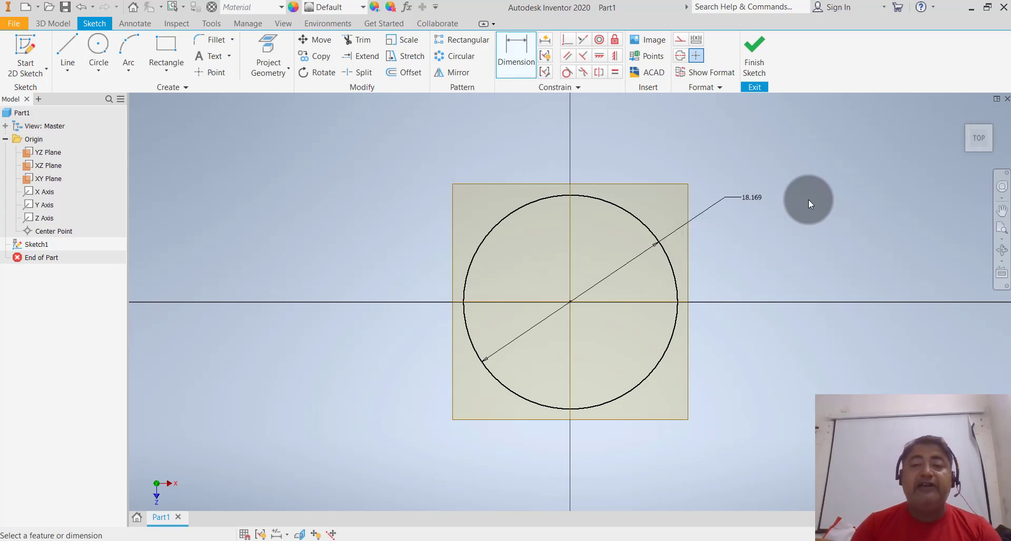
click(753, 90)
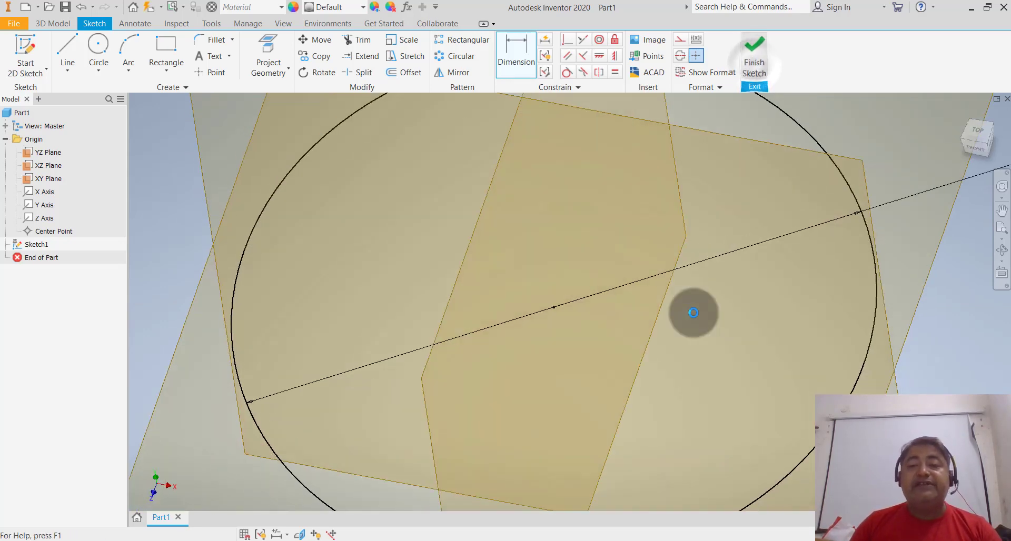
Step: Extrude the 55 mm circle 18 mm downward into a solid cylinder
scroll(592, 381, down, 5)
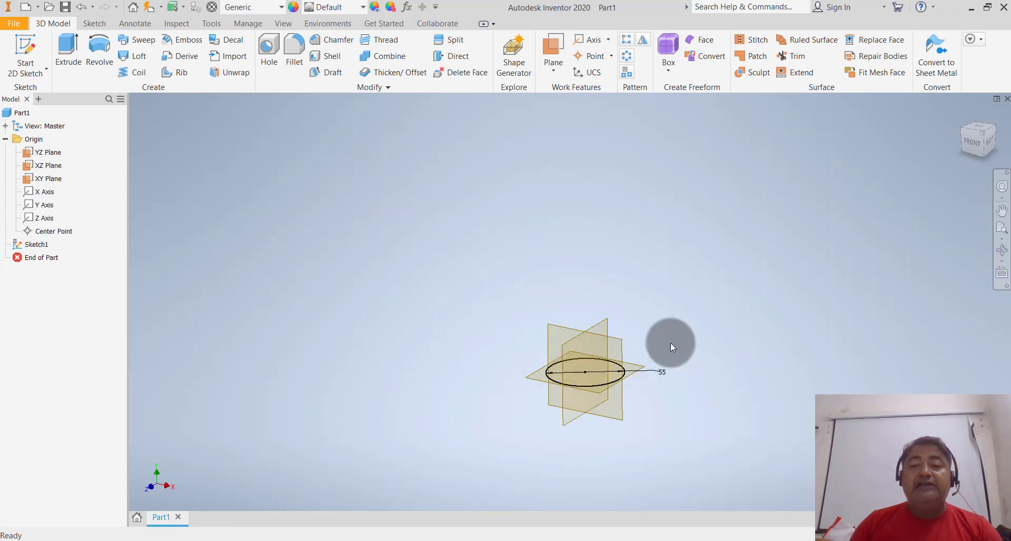
scroll(621, 402, up, 8)
scroll(665, 286, down, 4)
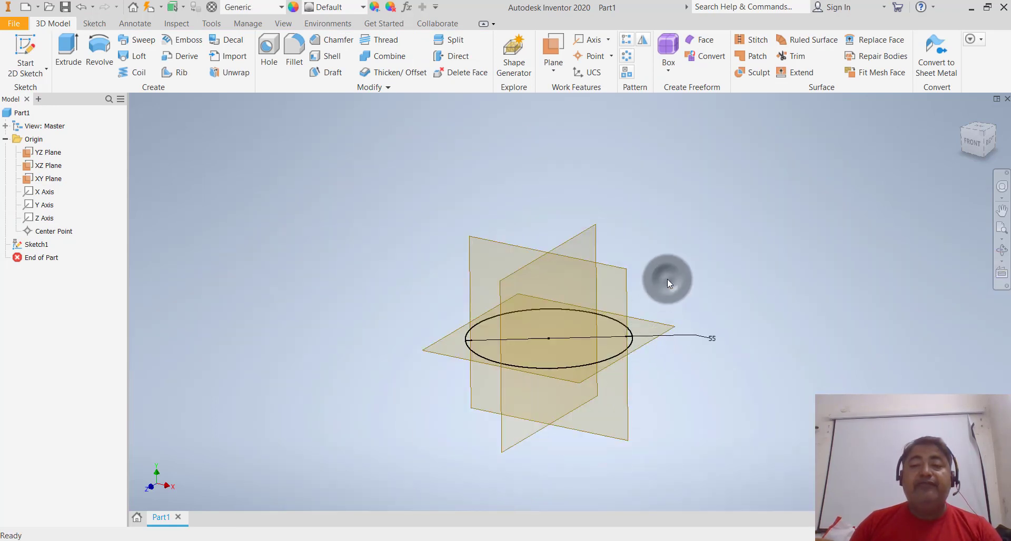
click(667, 279)
click(69, 65)
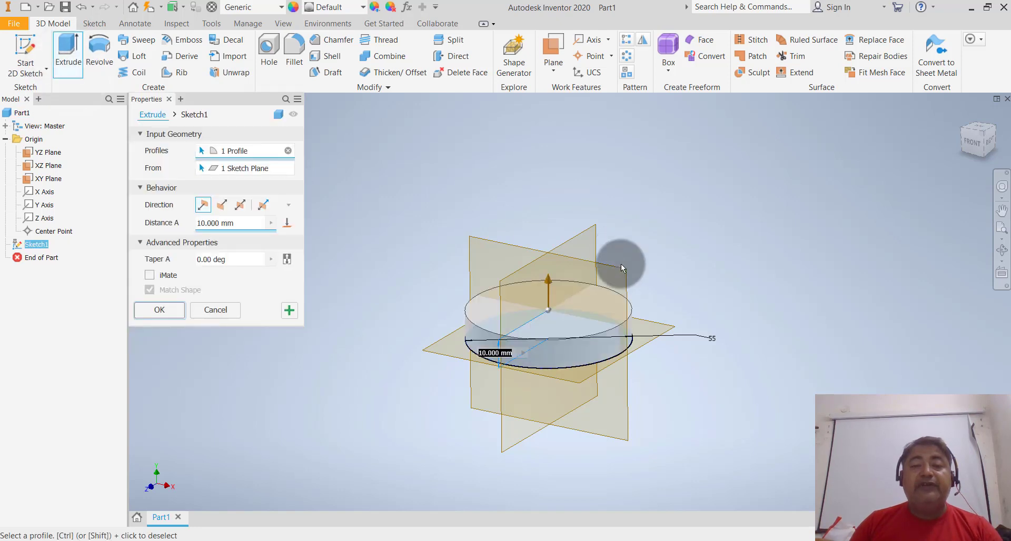
drag(548, 283, 550, 364)
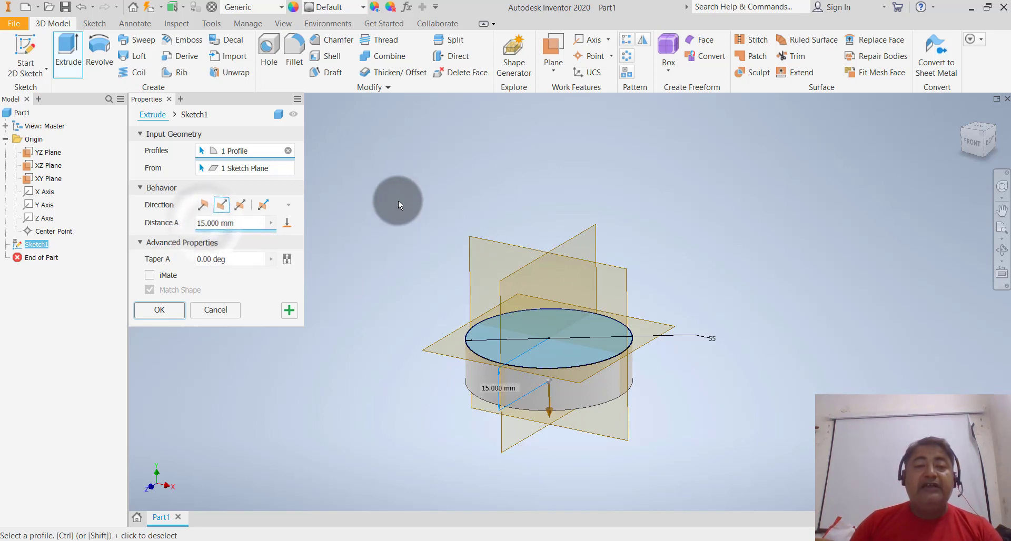
key(BackSpace)
key(BackSpace)
text(1)
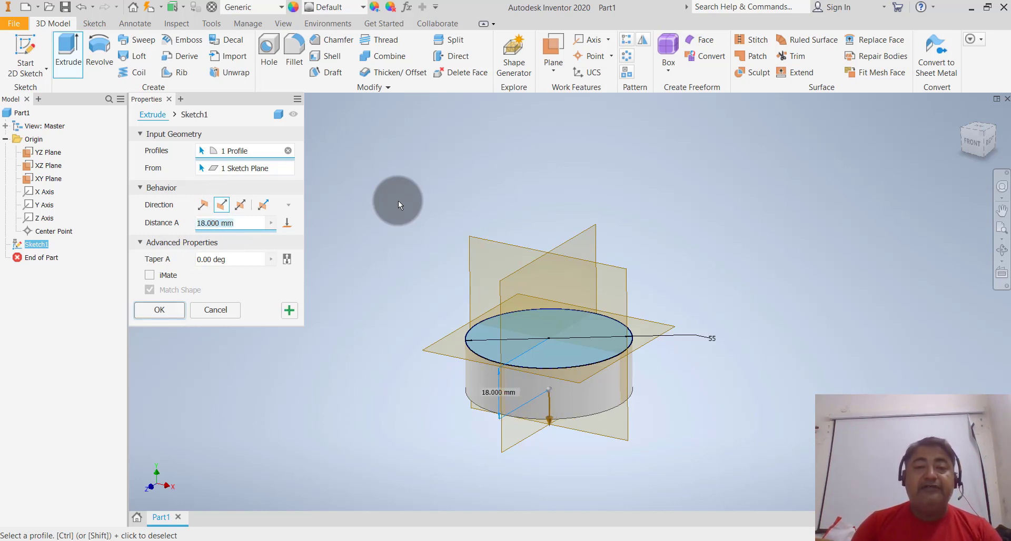
key(Return)
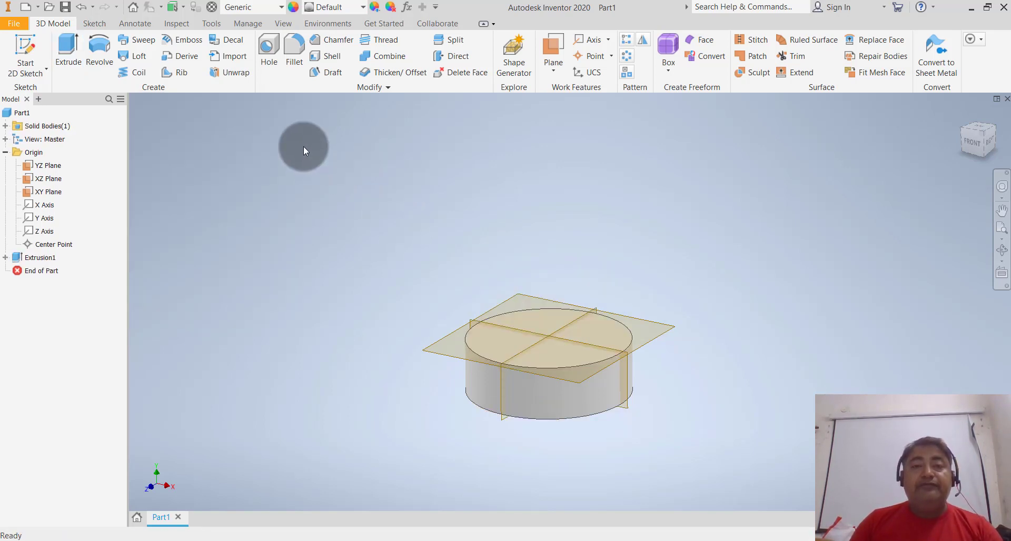
Step: Fillet the cylinder's top circular edge with a 3 mm radius
click(293, 62)
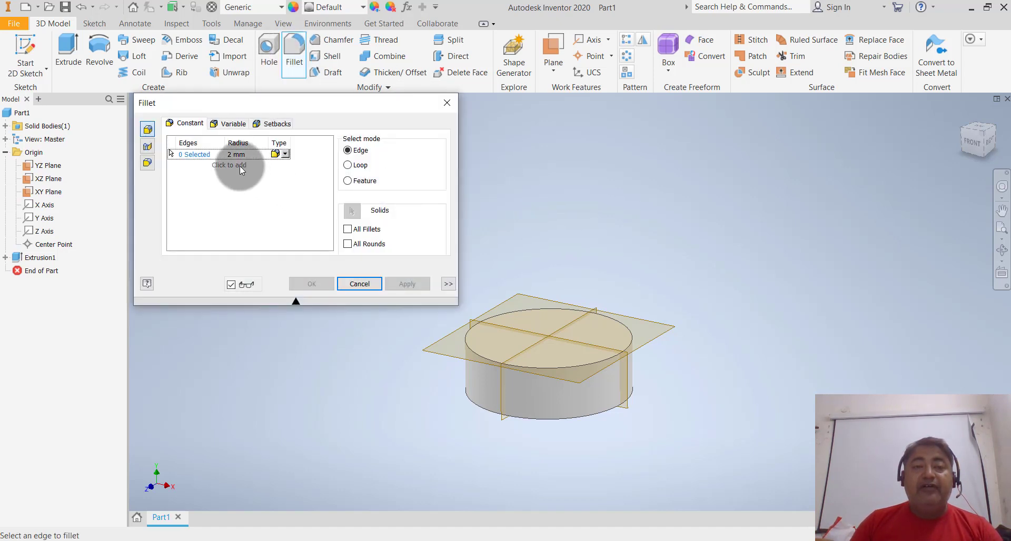
click(258, 156)
text(3)
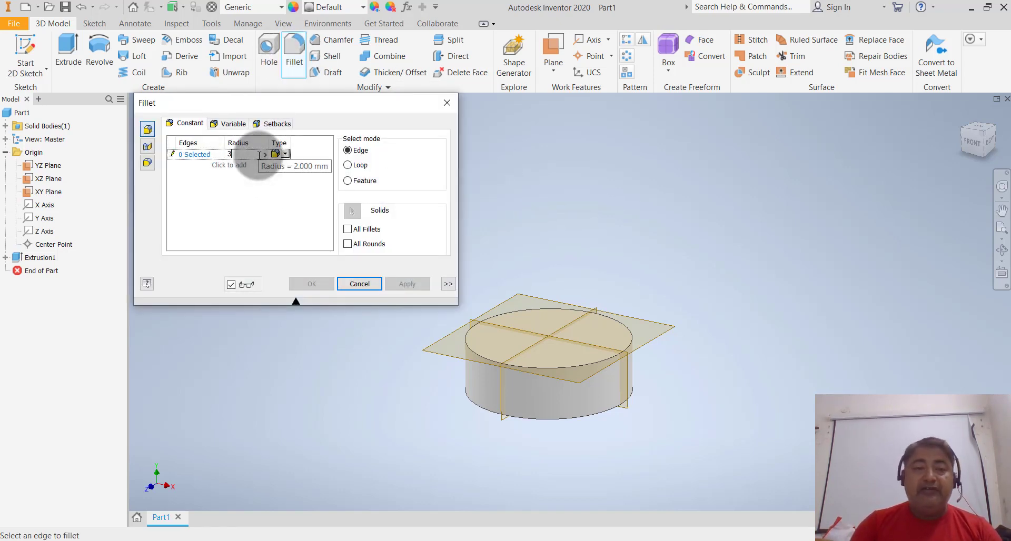
key(Return)
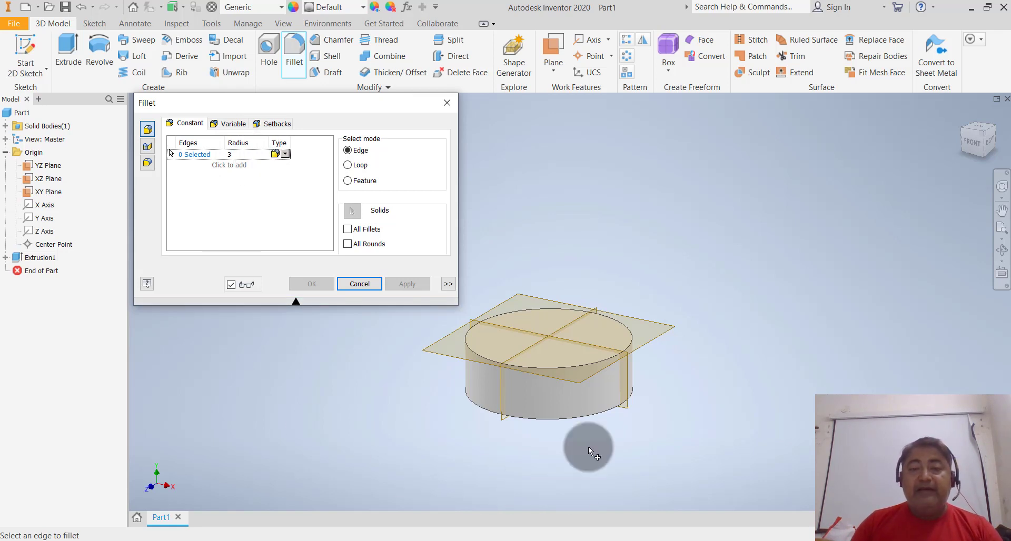
click(593, 363)
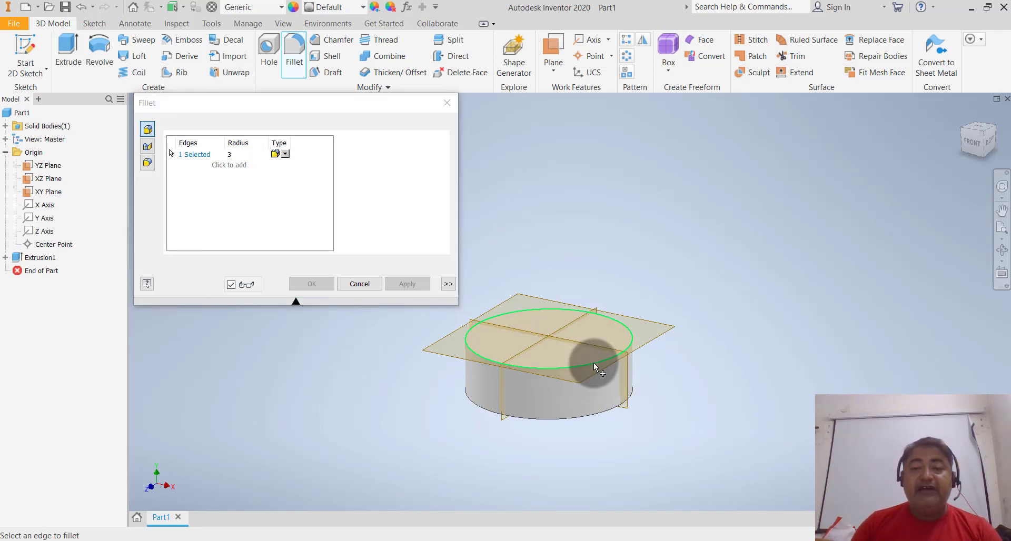
click(311, 284)
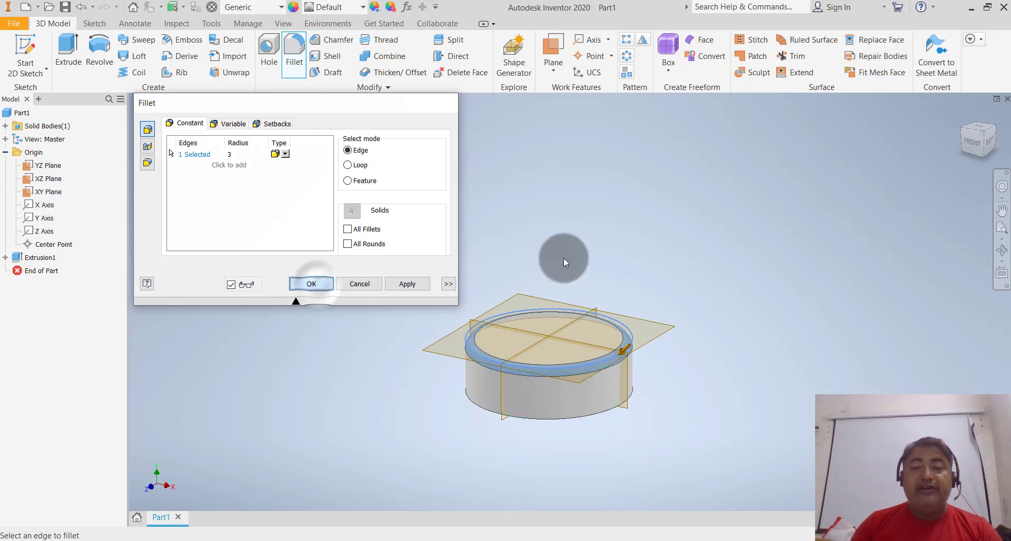
middle_click(567, 258)
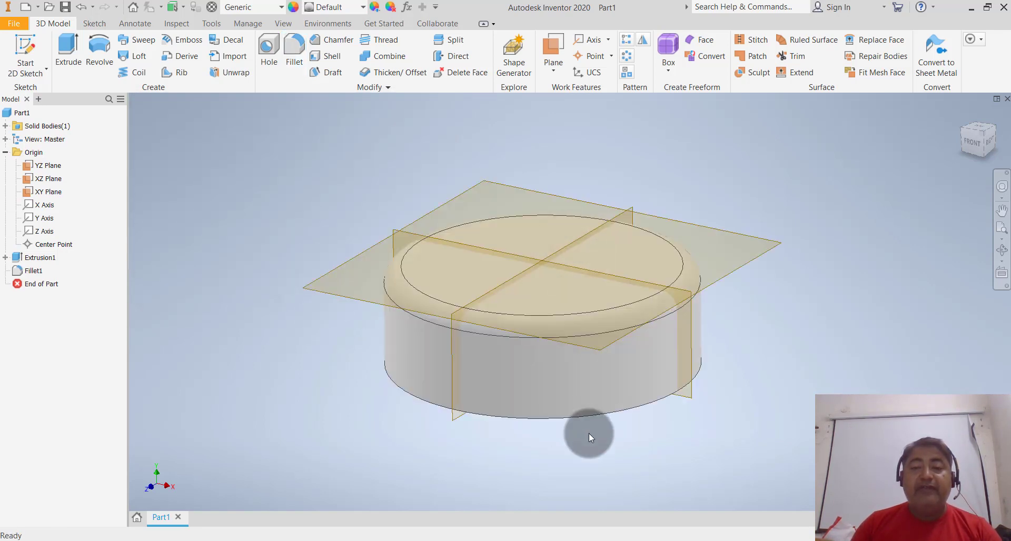
scroll(589, 434, up, 3)
mouse_move(624, 449)
shift+middle_down()
mouse_move(593, 431)
mouse_move(599, 373)
mouse_move(647, 399)
shift+middle_up()
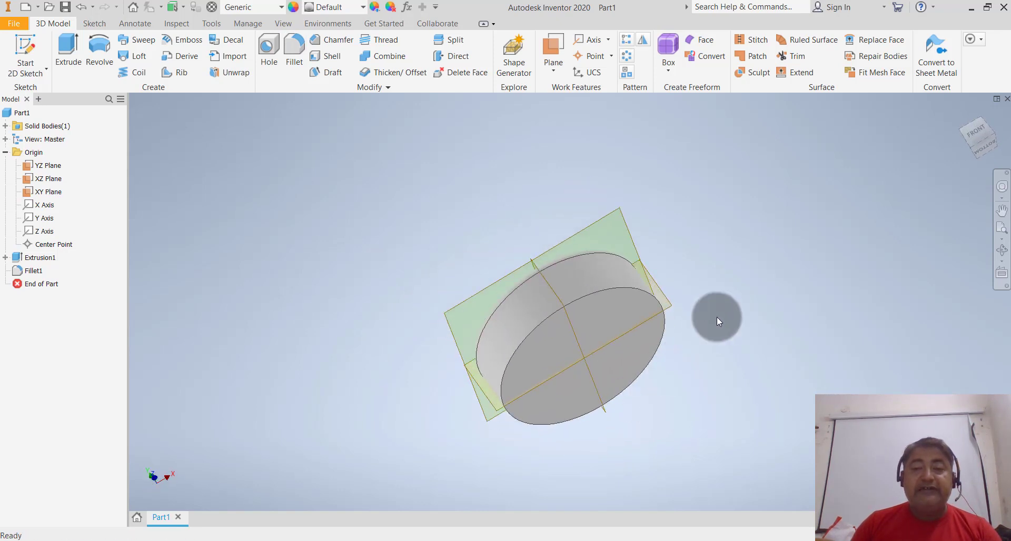
Step: Shell the cylinder to a 2.5 mm wall, leaving the bottom face open
click(336, 58)
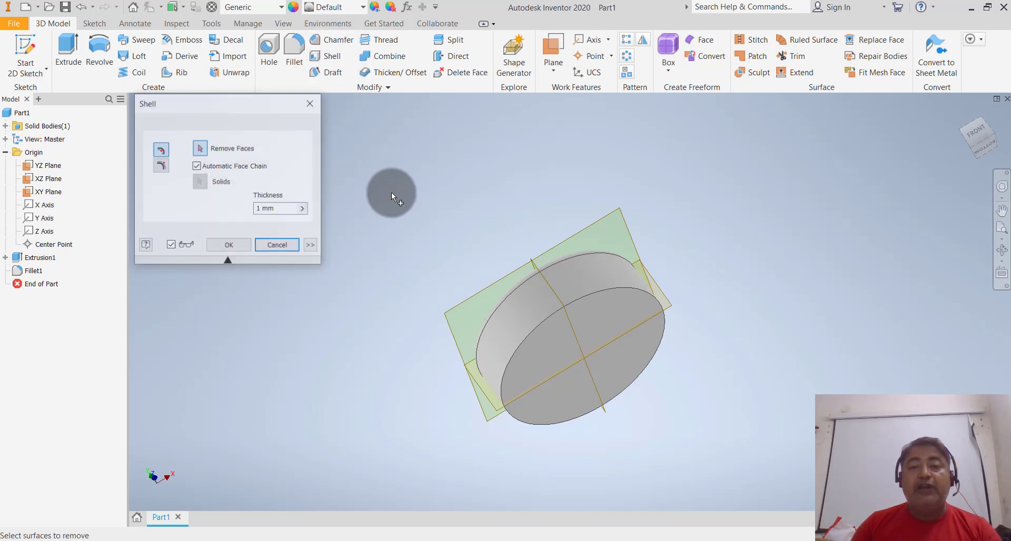
click(200, 151)
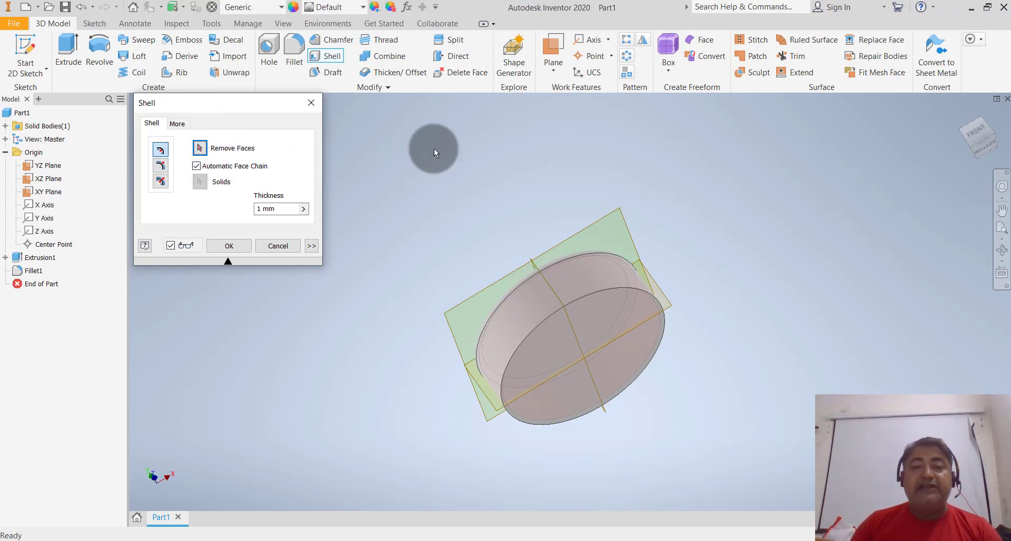
click(200, 148)
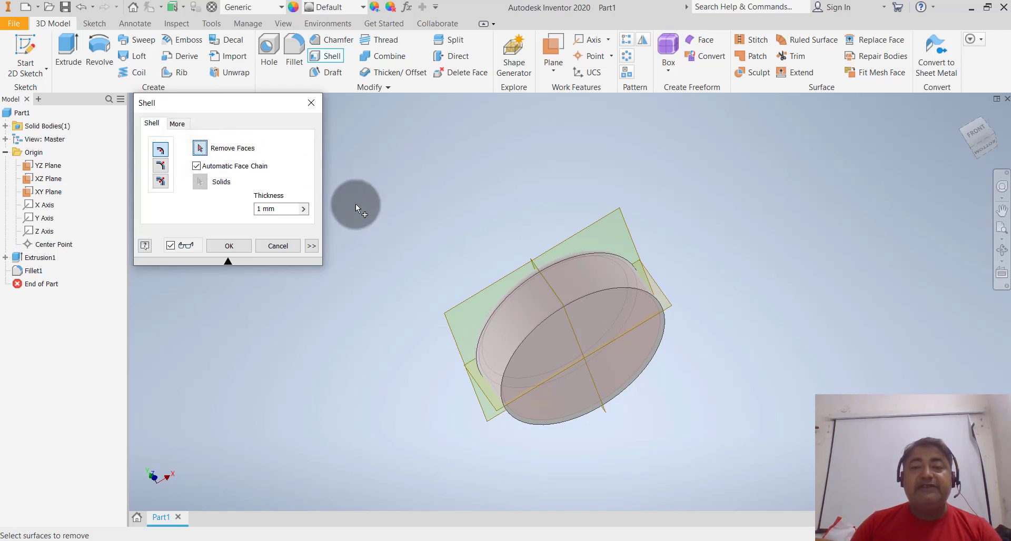
click(630, 359)
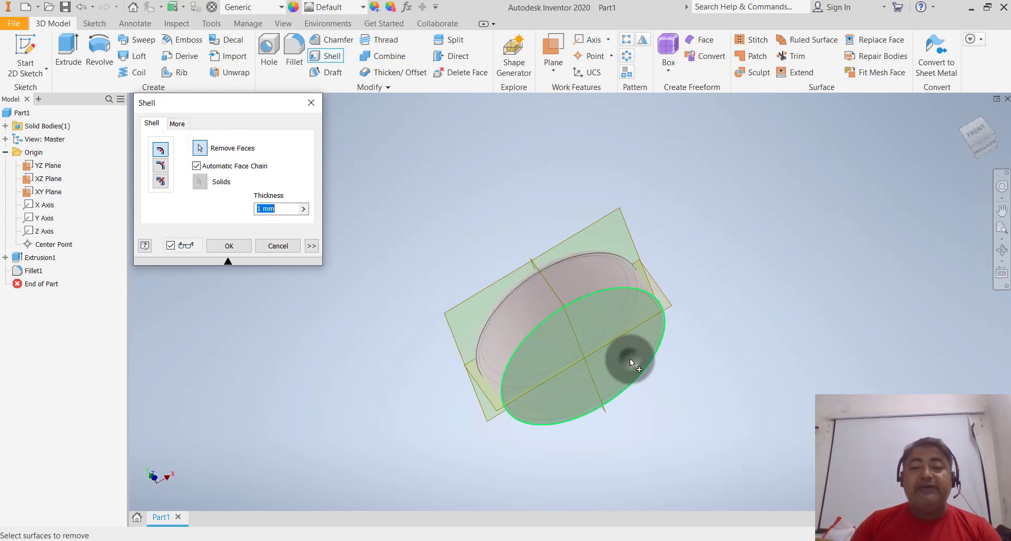
click(330, 244)
text(2.5)
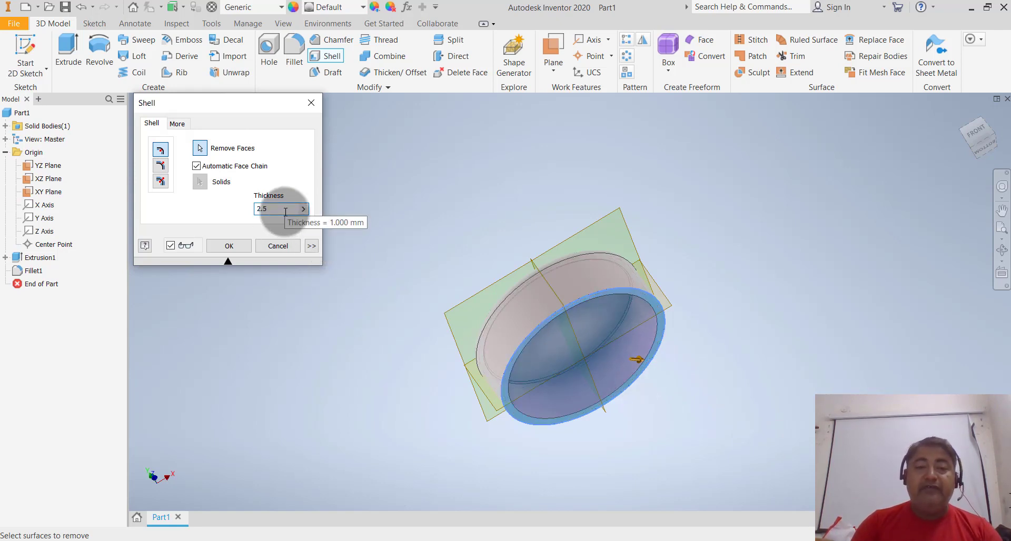
key(Return)
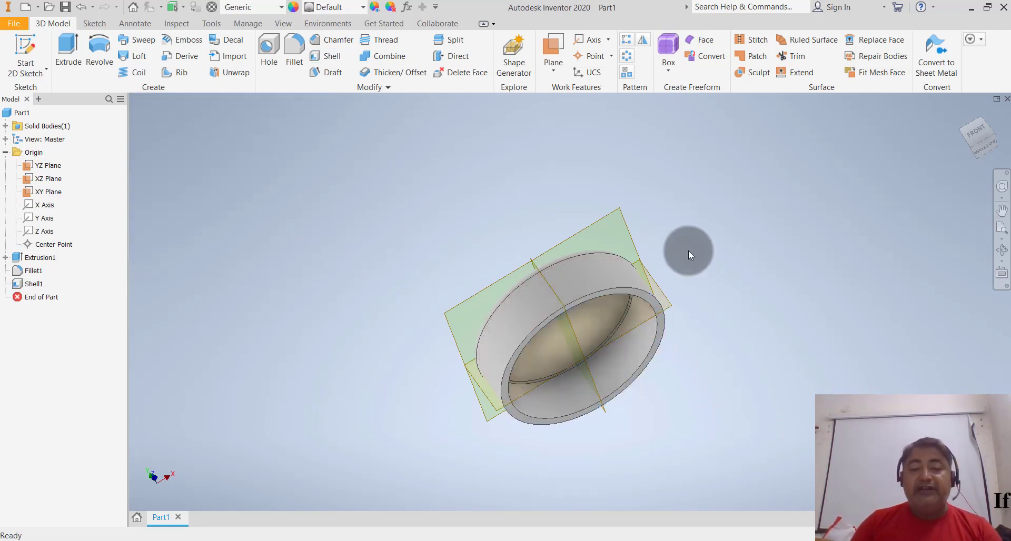
mouse_move(693, 248)
shift+middle_down()
mouse_move(626, 269)
mouse_move(593, 228)
mouse_move(589, 204)
mouse_move(593, 280)
mouse_move(627, 332)
mouse_move(605, 304)
mouse_move(634, 316)
mouse_move(669, 274)
mouse_move(646, 232)
mouse_move(656, 239)
mouse_move(591, 183)
shift+middle_up()
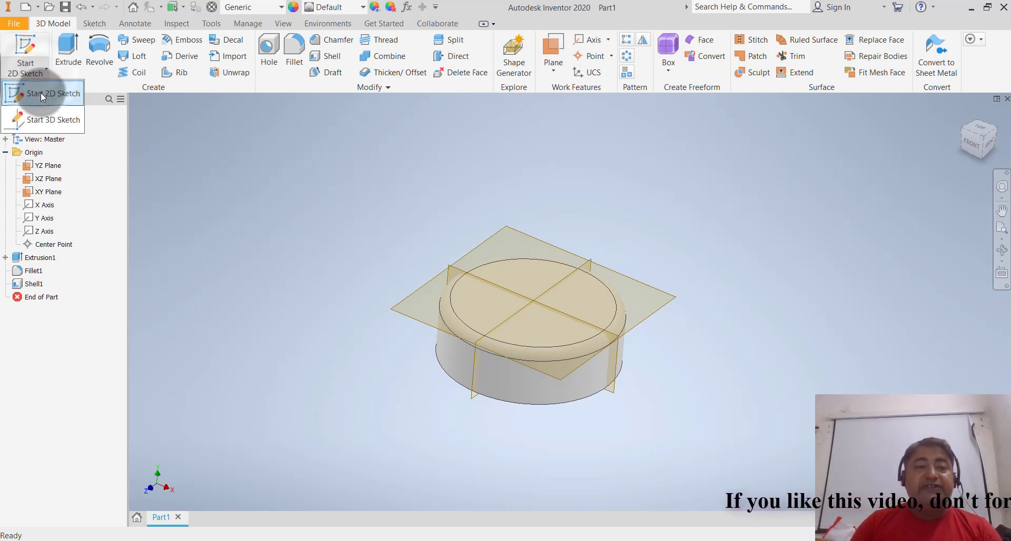
Step: Start Sketch2 on the XY Plane and zoom to frame the cap from the front
click(39, 80)
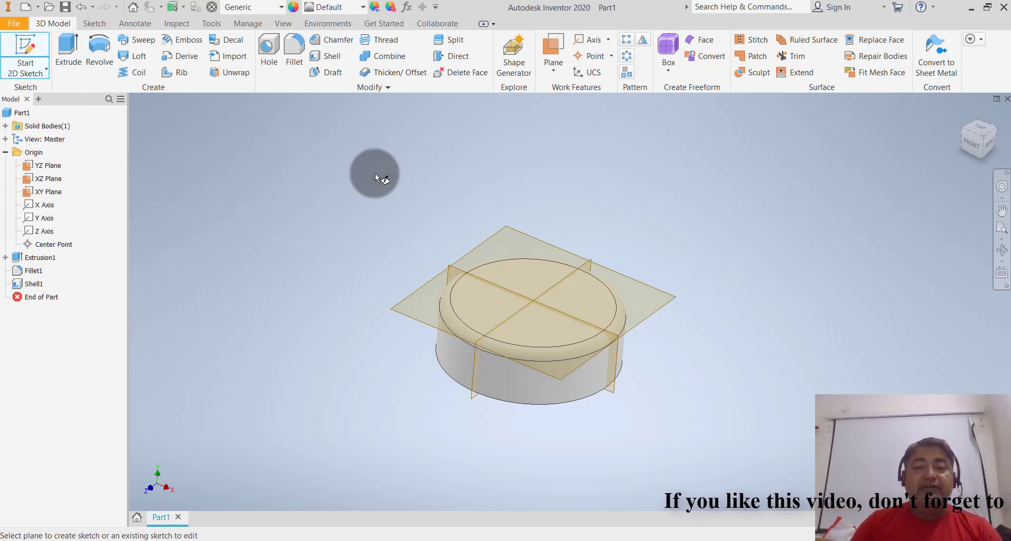
click(618, 391)
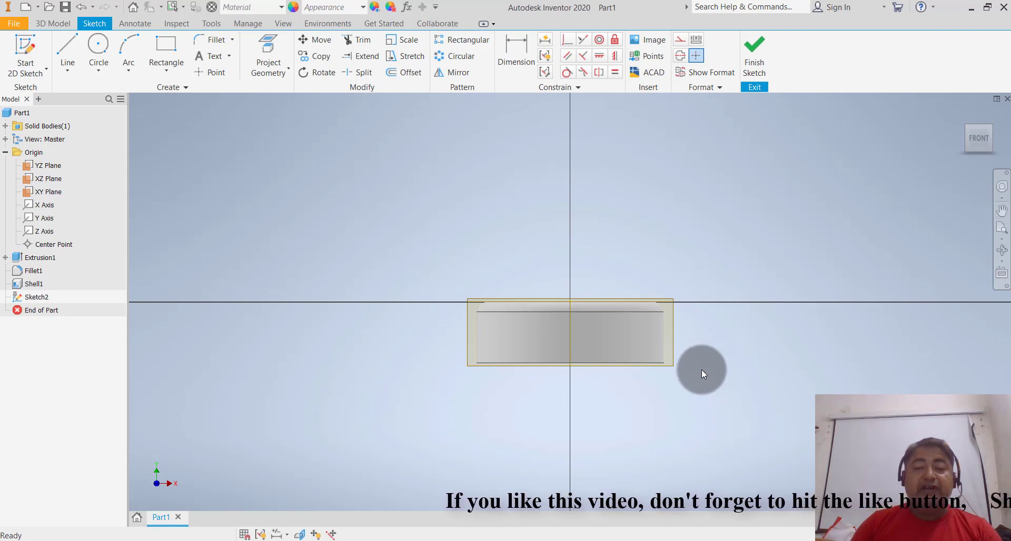
scroll(709, 361, up, 3)
scroll(665, 218, down, 5)
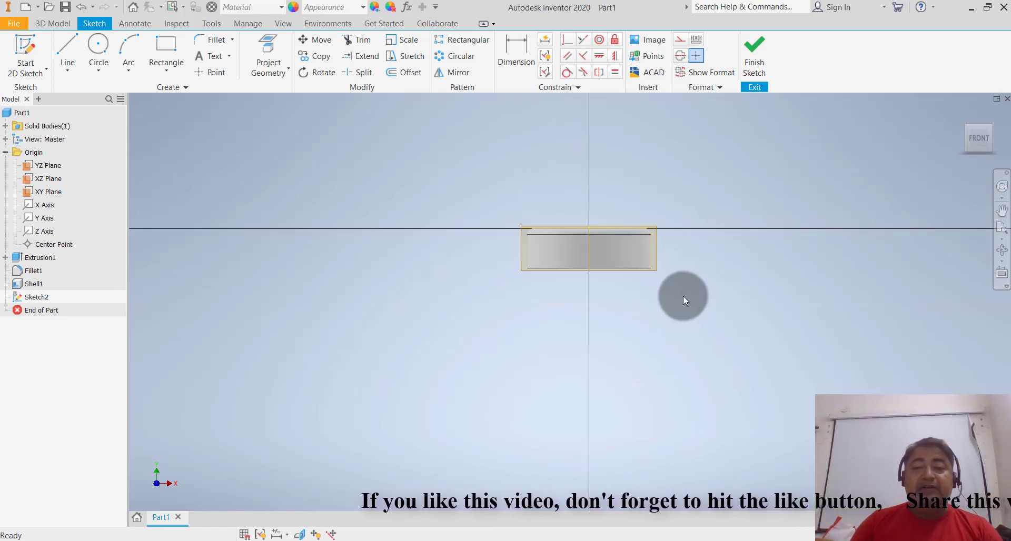
scroll(668, 251, up, 3)
scroll(666, 236, down, 2)
scroll(649, 190, up, 2)
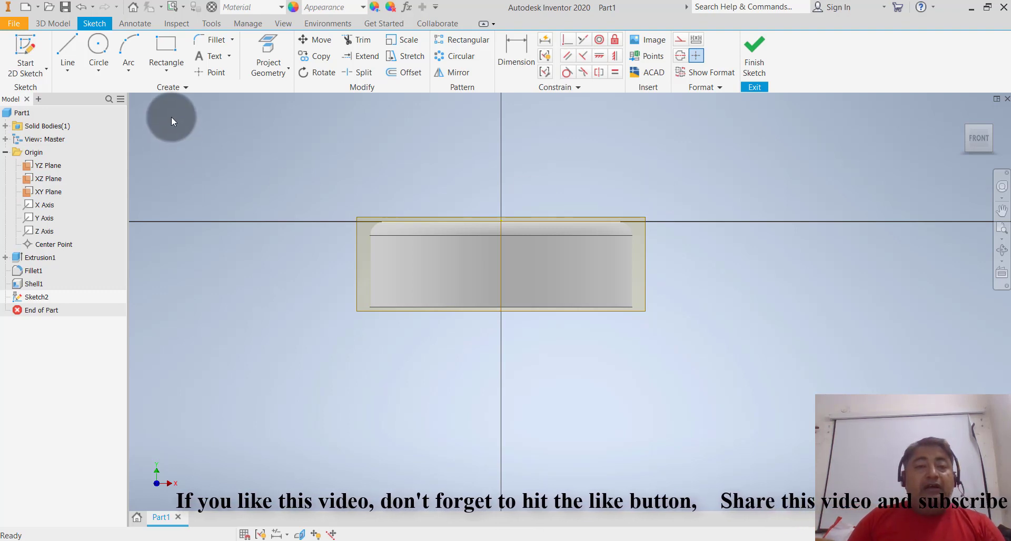
Step: Draw three connected lines under the cap's right side: vertical, angled chamfer, horizontal toward centre
click(66, 73)
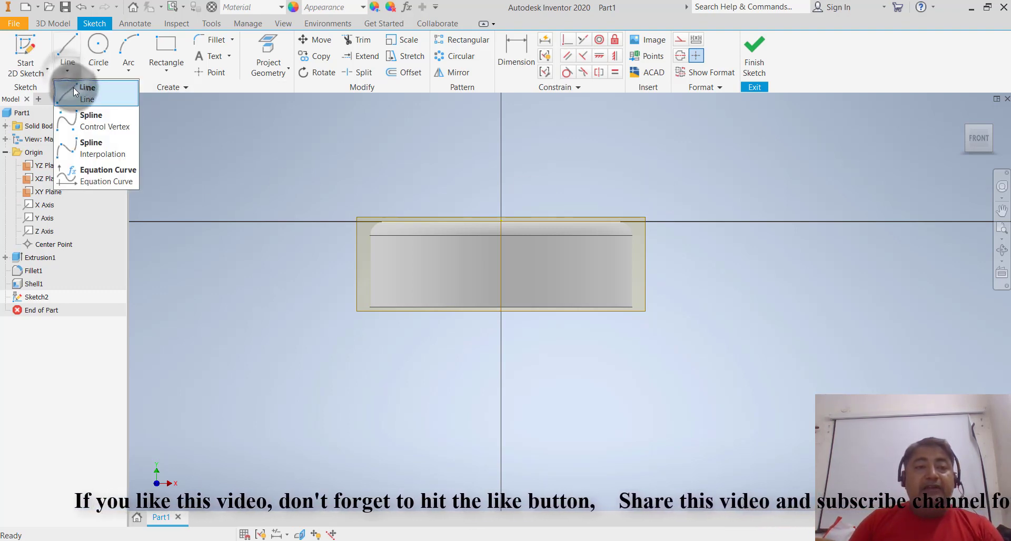
click(74, 87)
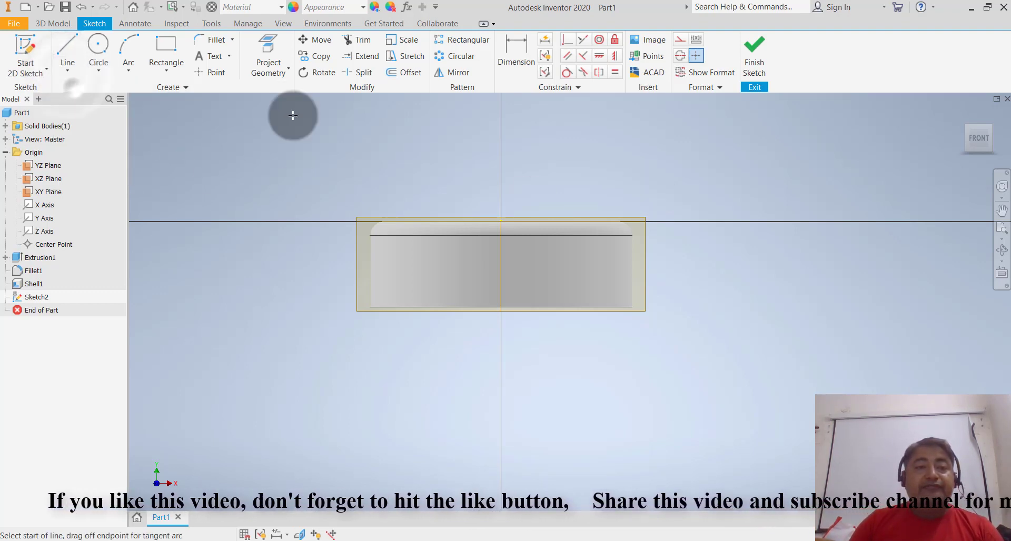
click(631, 307)
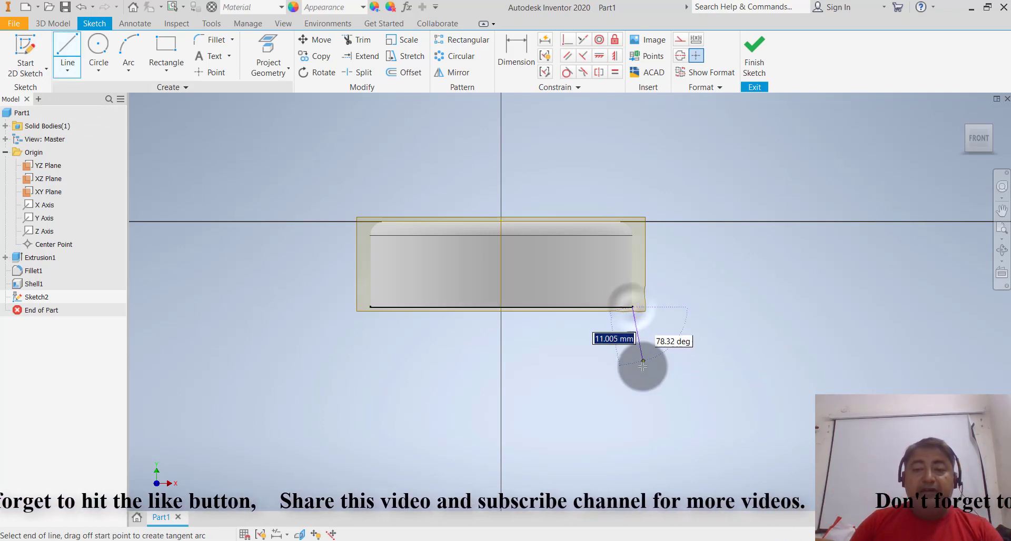
scroll(642, 358, up, 3)
scroll(642, 358, up, 5)
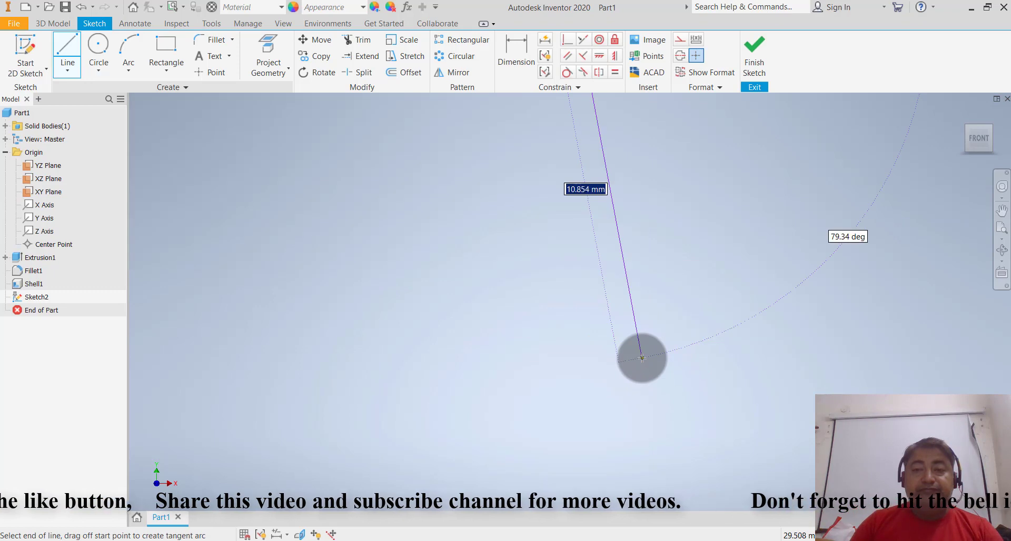
scroll(642, 357, down, 4)
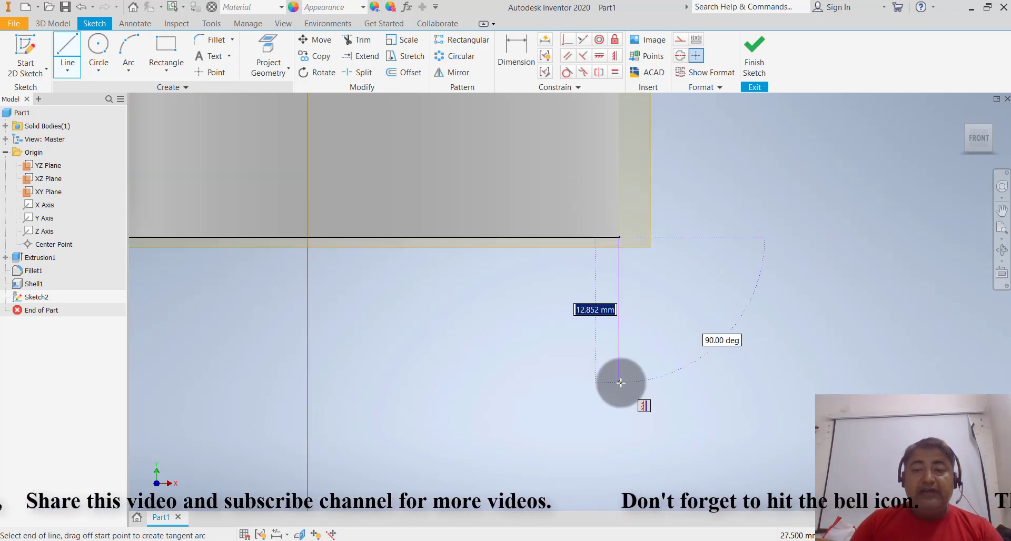
click(621, 383)
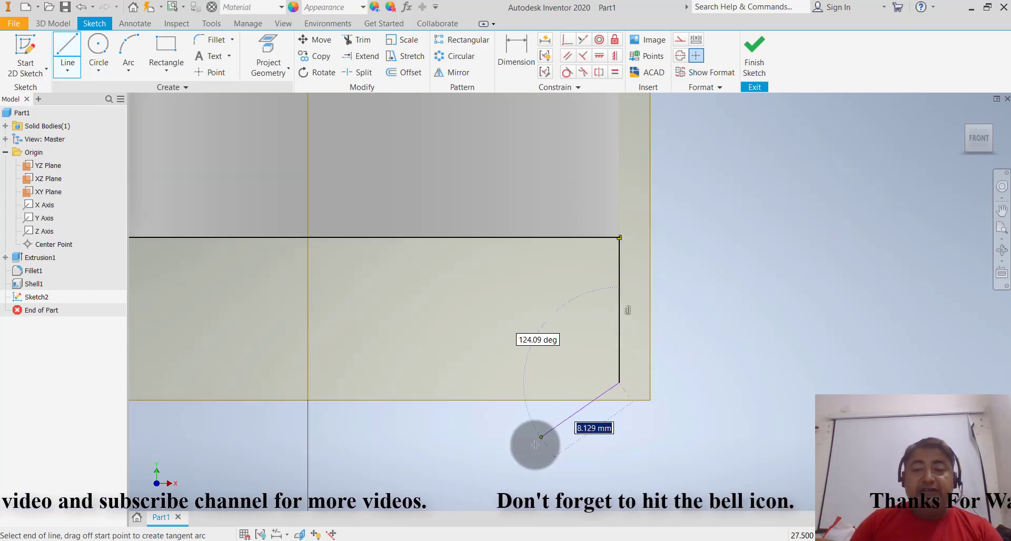
scroll(639, 391, down, 3)
click(610, 408)
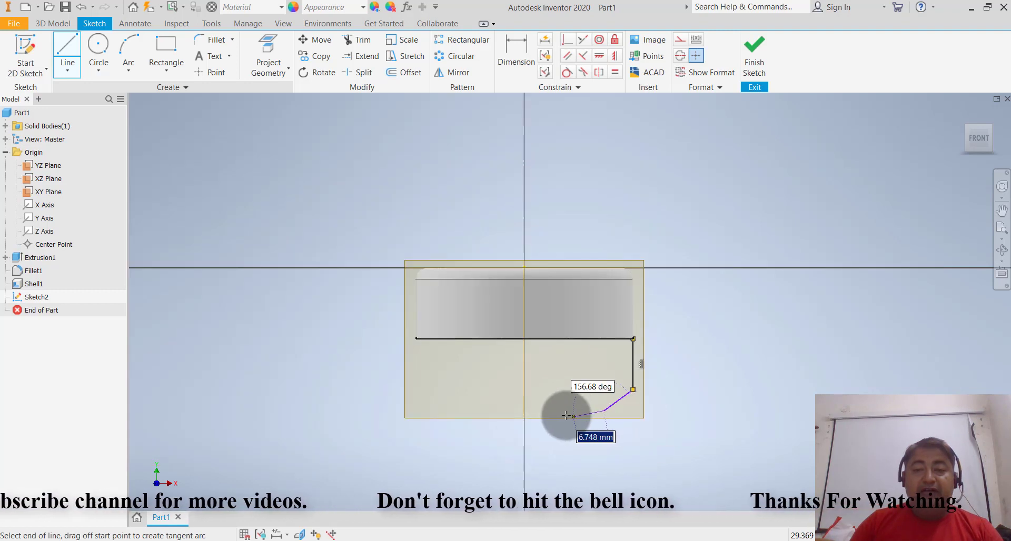
click(559, 411)
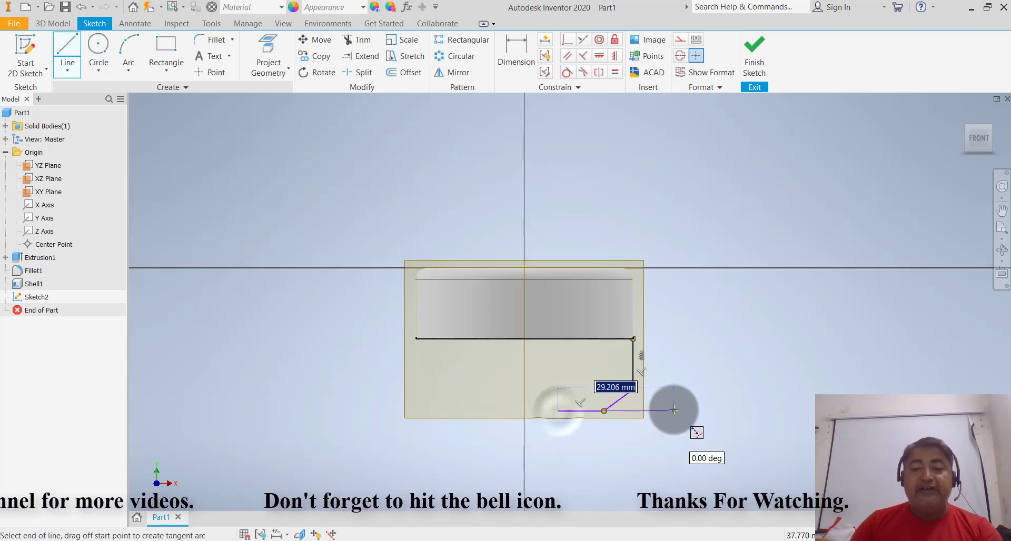
key(Escape)
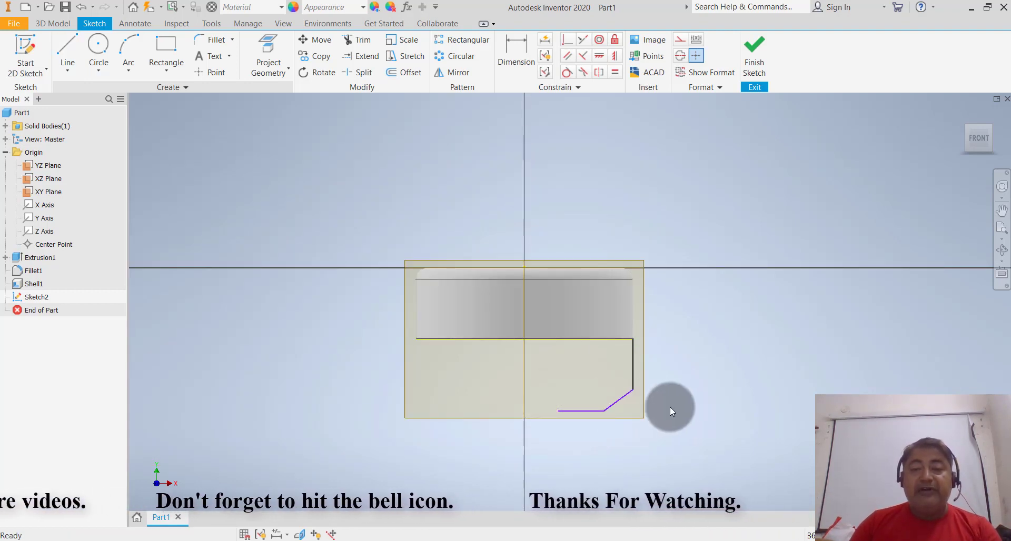
scroll(656, 382, down, 3)
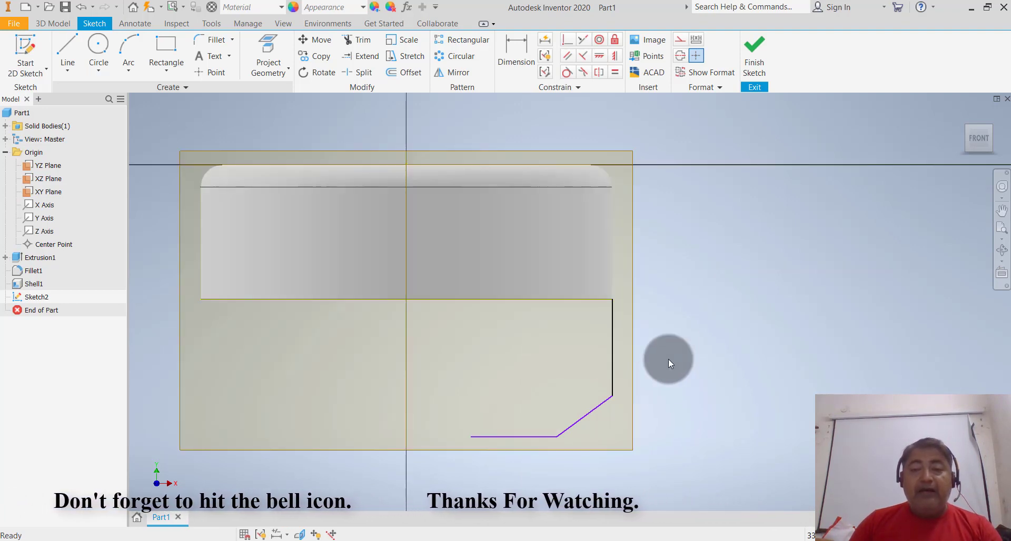
Step: Dimension the profile's vertical side line at 12 mm
click(523, 62)
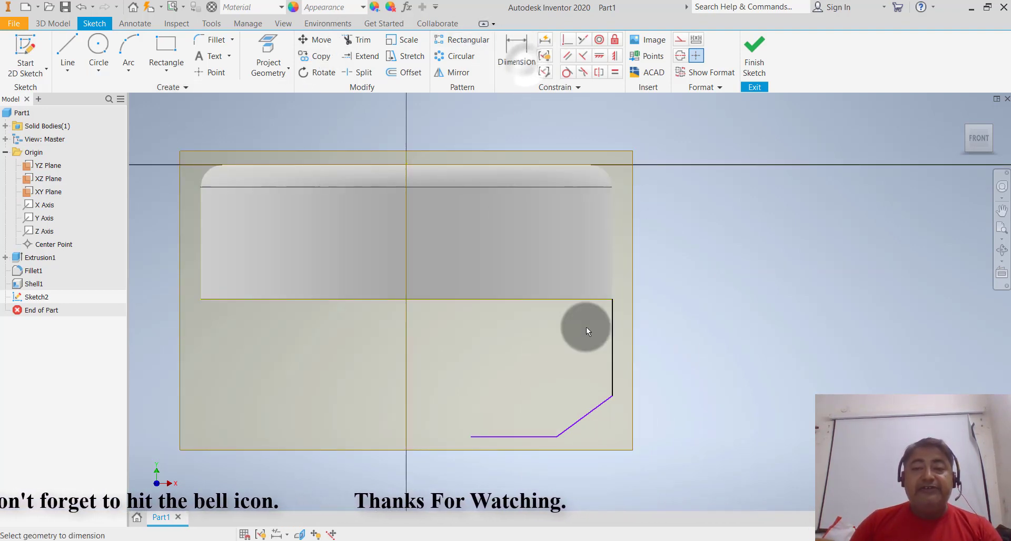
click(612, 371)
click(661, 364)
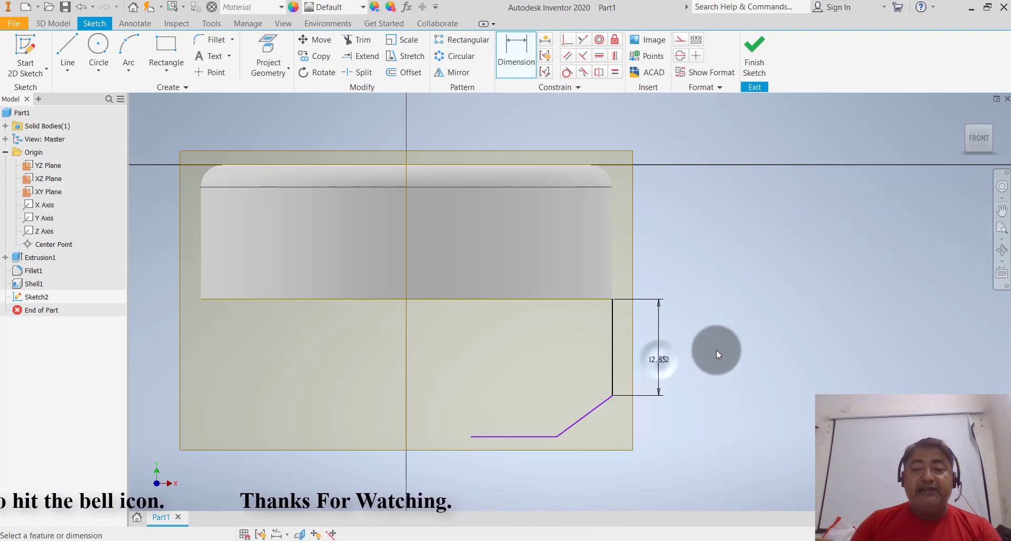
text(12)
key(Return)
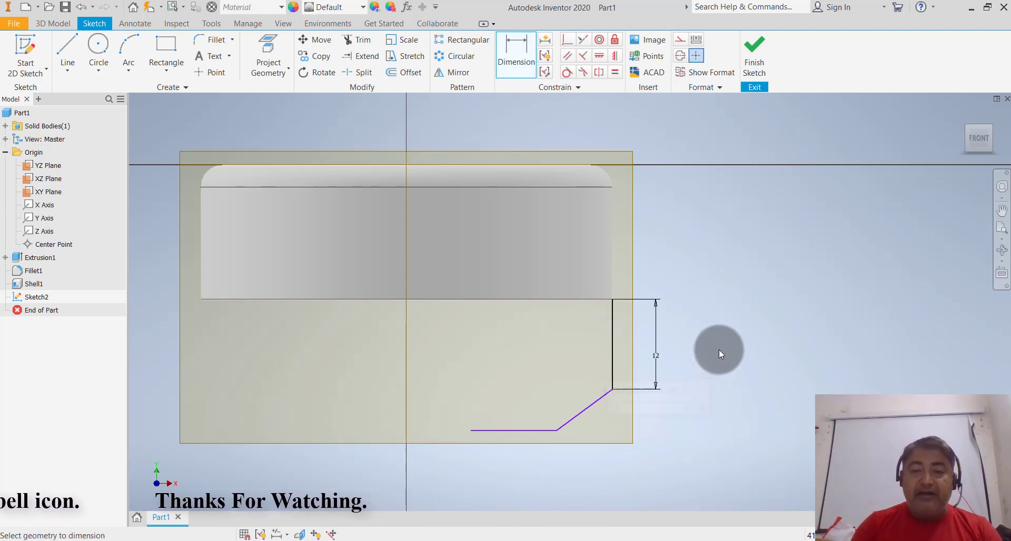
Step: Add an overall height dimension from the top edge to the bottom line, set to 20 mm
click(586, 299)
click(534, 431)
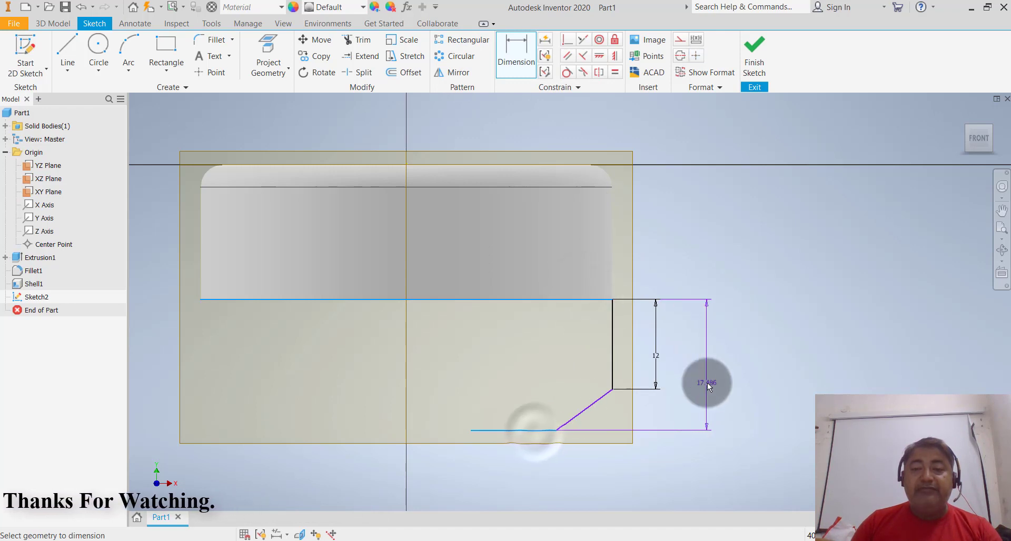
click(707, 382)
text(18)
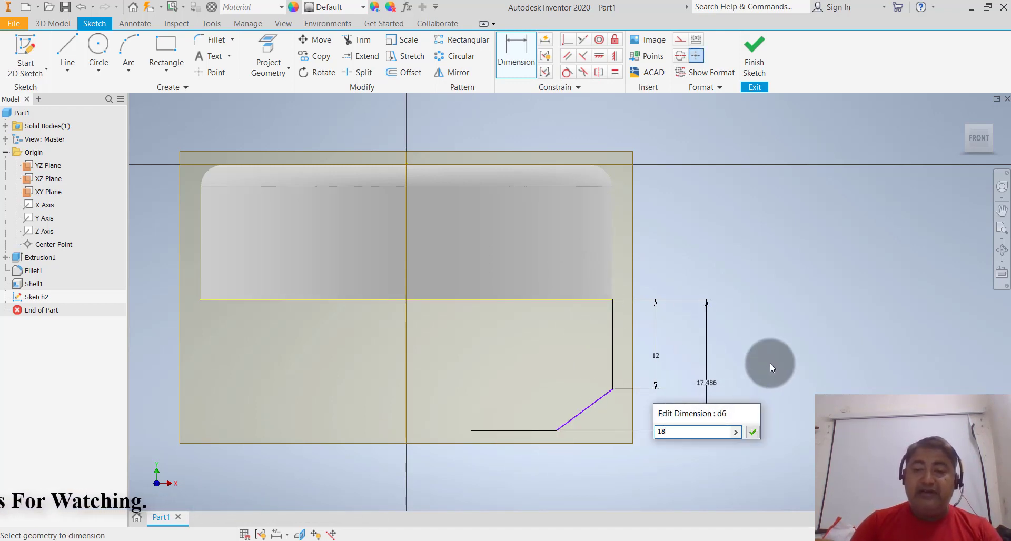
key(Return)
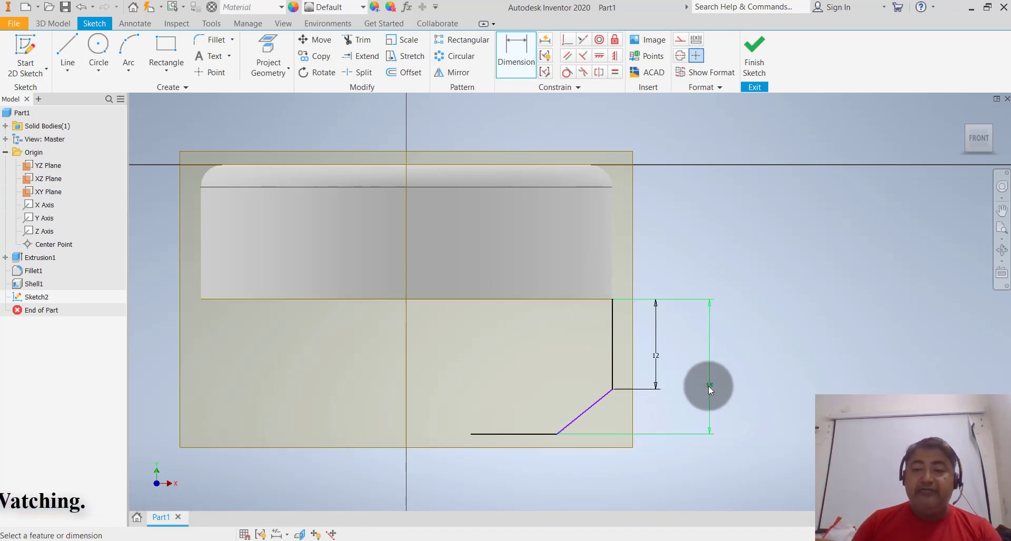
double_click(708, 386)
text(20)
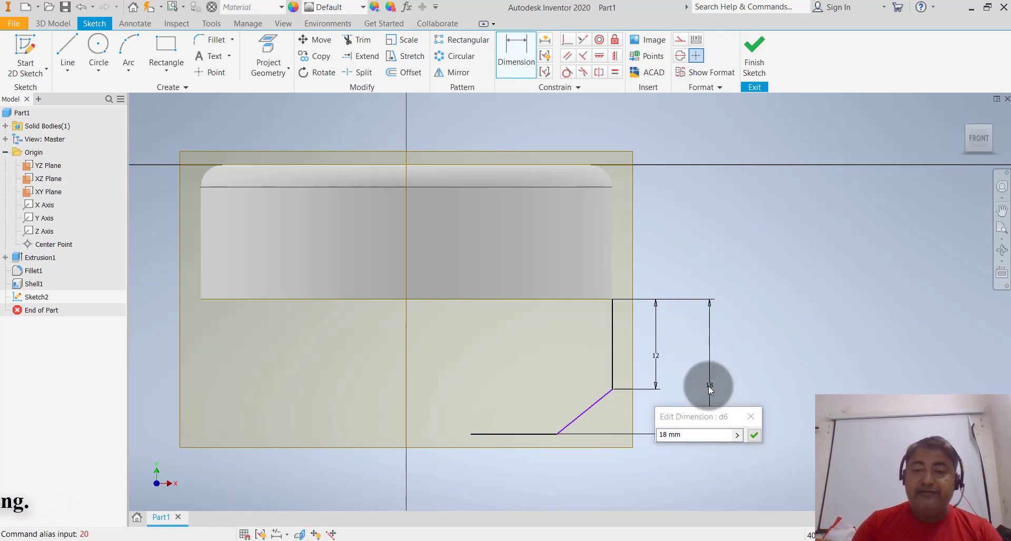
double_click(696, 434)
triple_click(695, 434)
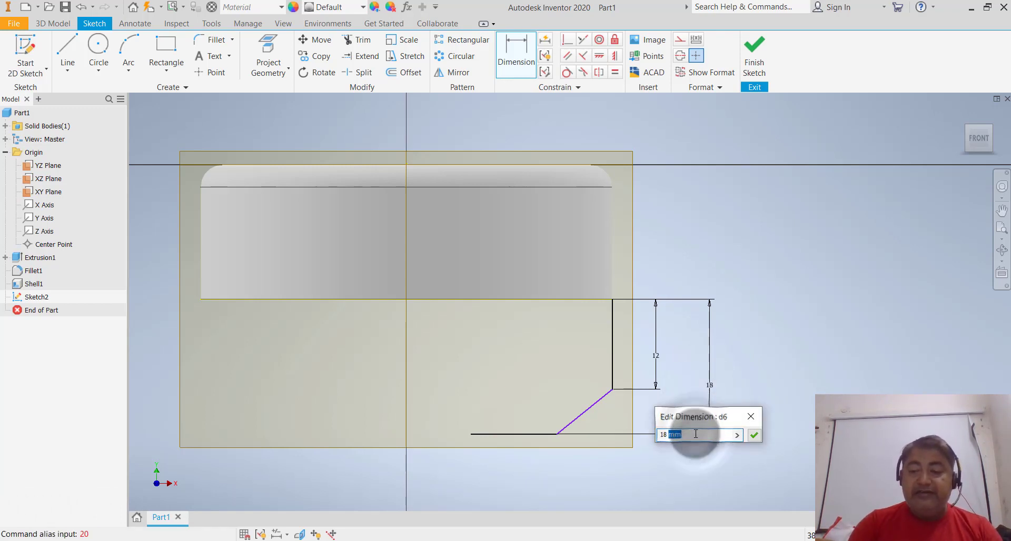
key(BackSpace)
key(Return)
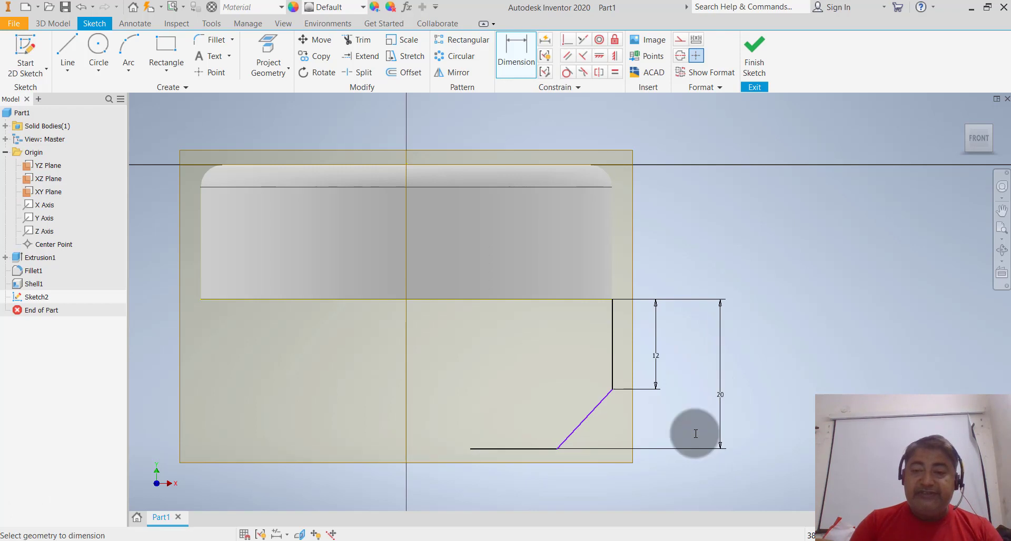
Step: Start an extra vertical dimension from the bottom line's left end, then cancel it
click(809, 358)
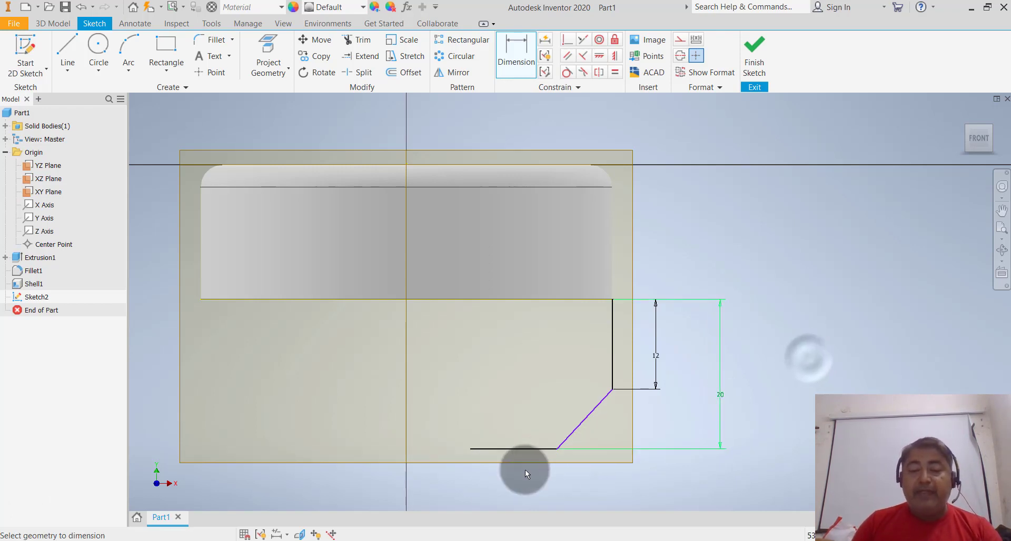
click(471, 448)
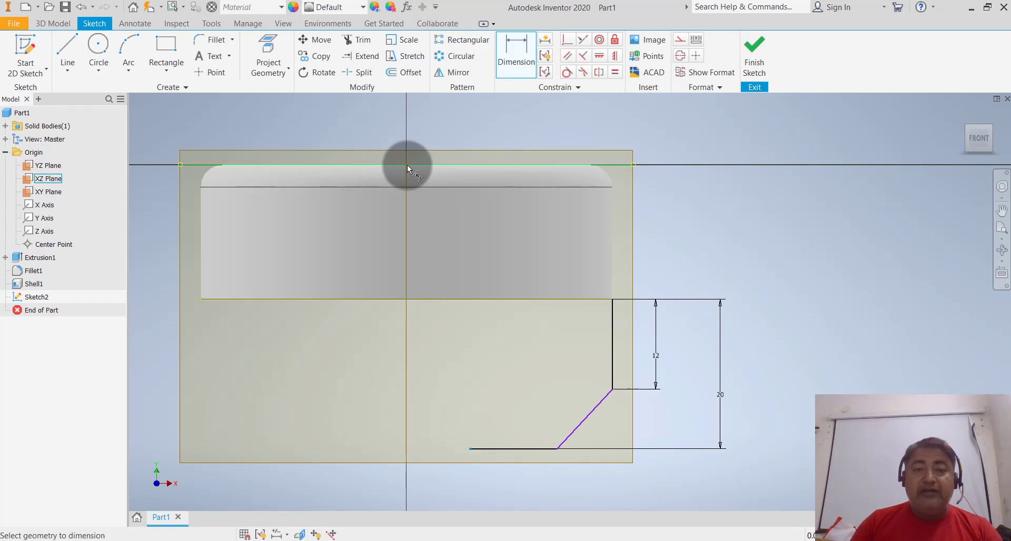
click(407, 165)
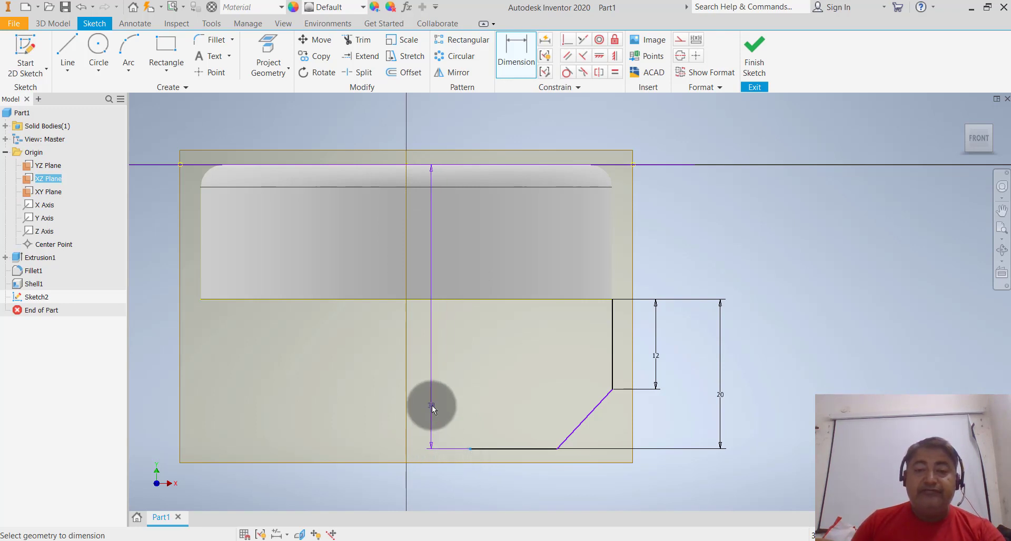
right_click(434, 409)
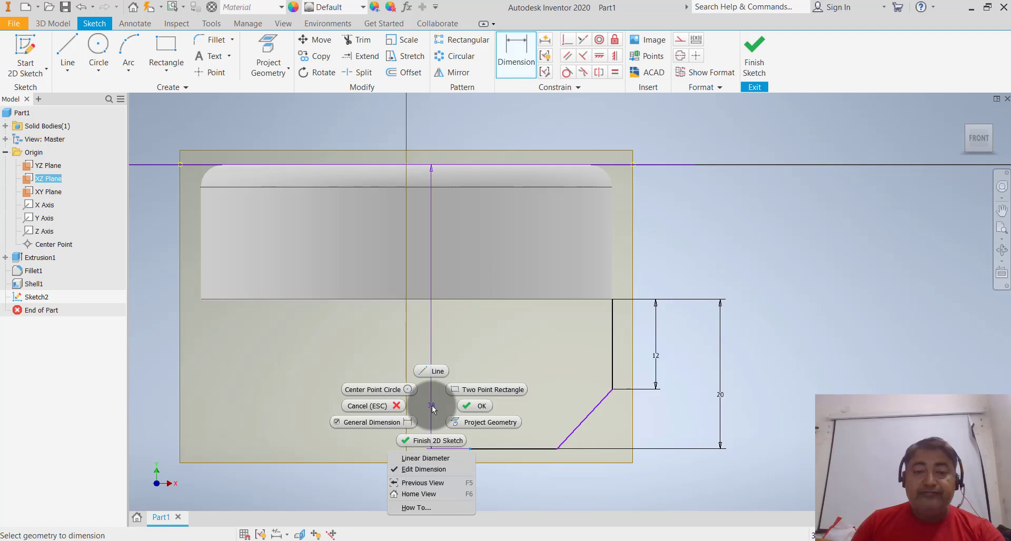
click(385, 425)
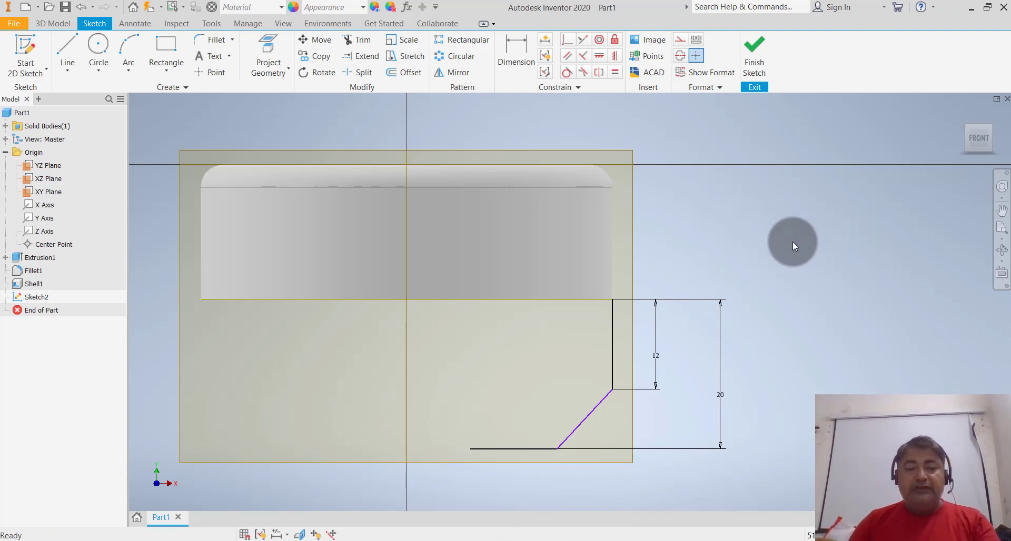
Step: Dimension the bottom line's left endpoint 2.5 mm from the central axis point
shift+middle_drag(792, 241, 744, 259)
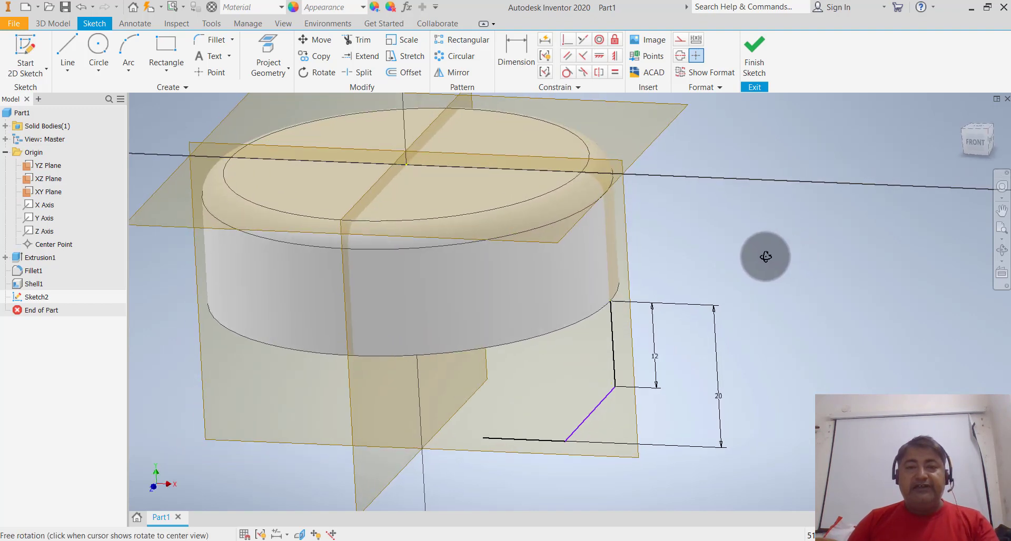
click(519, 55)
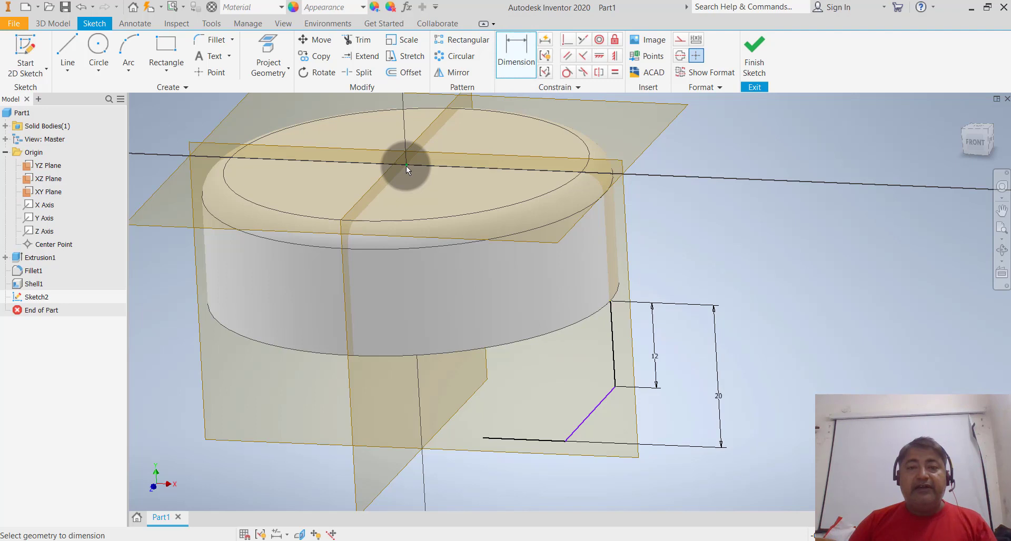
click(406, 166)
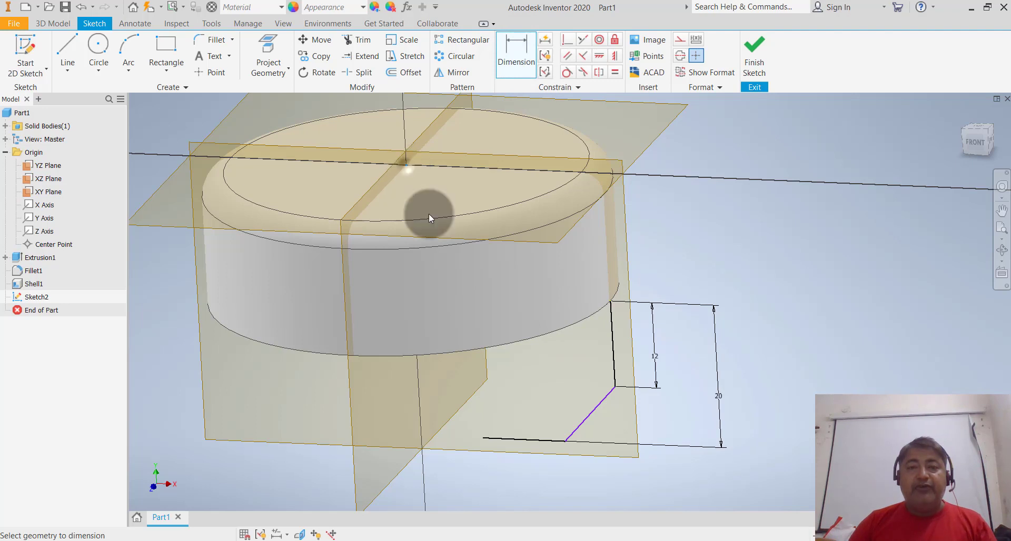
click(483, 438)
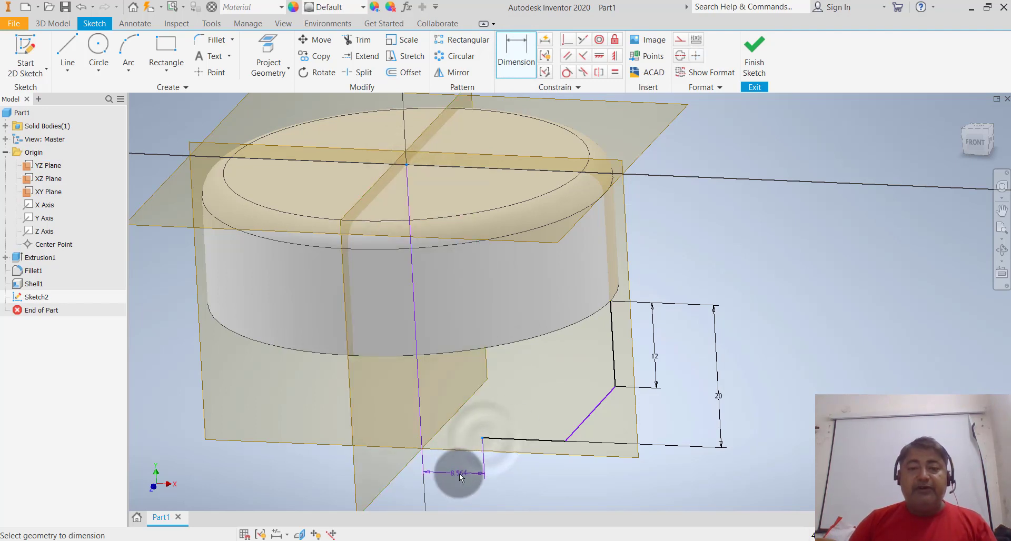
click(453, 474)
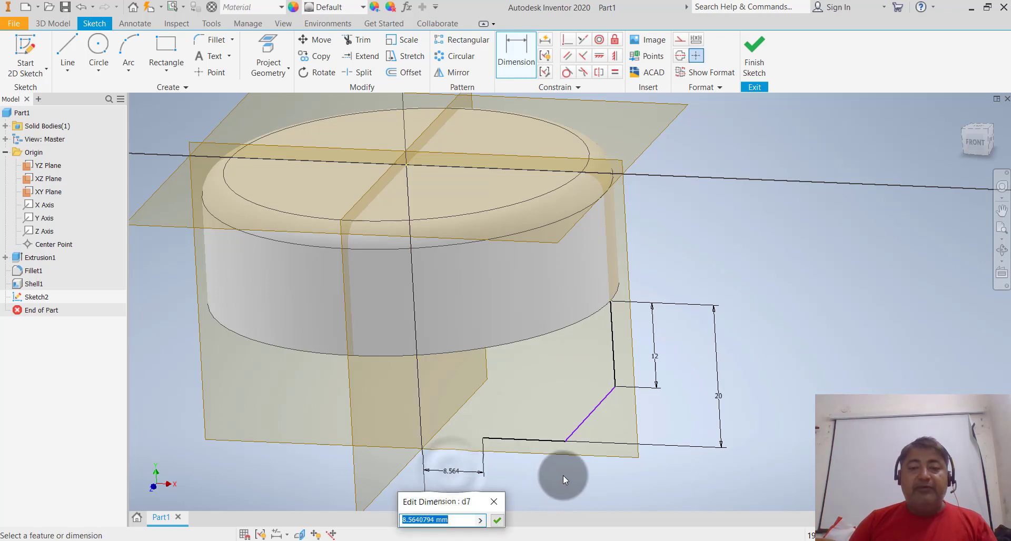
text(2)
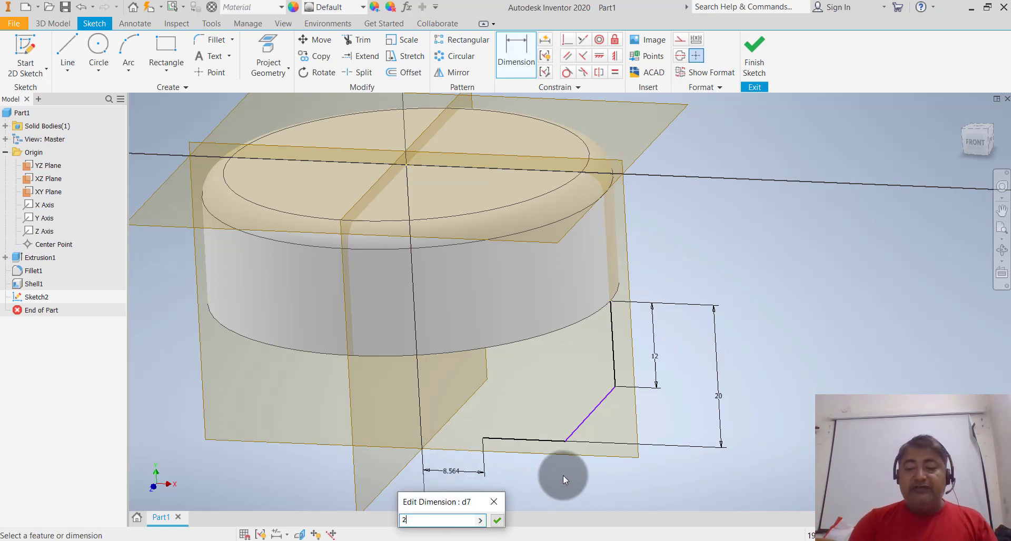
text(.5)
key(Return)
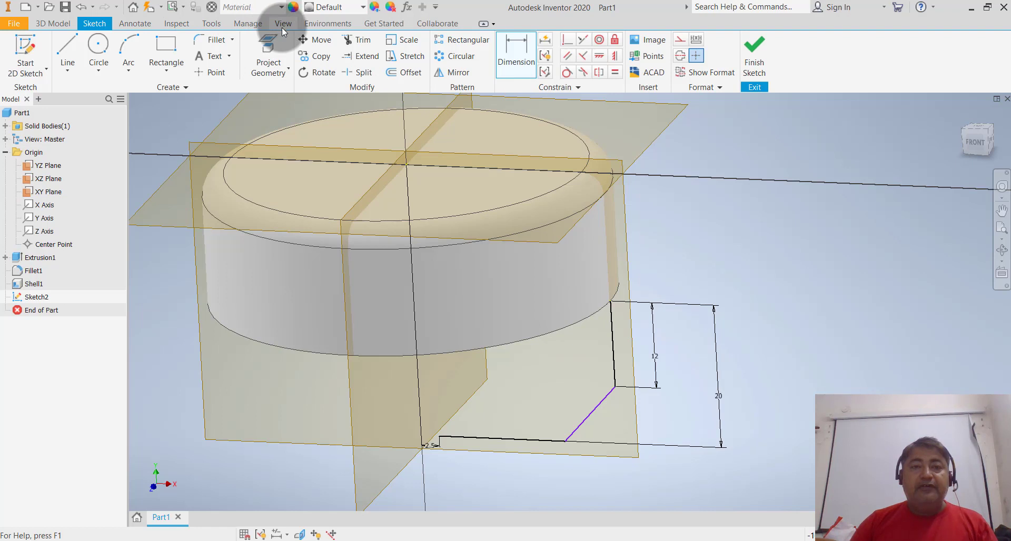
Step: Return to the front view and delete the cap's underside horizontal line with its 20 mm dimension
click(971, 146)
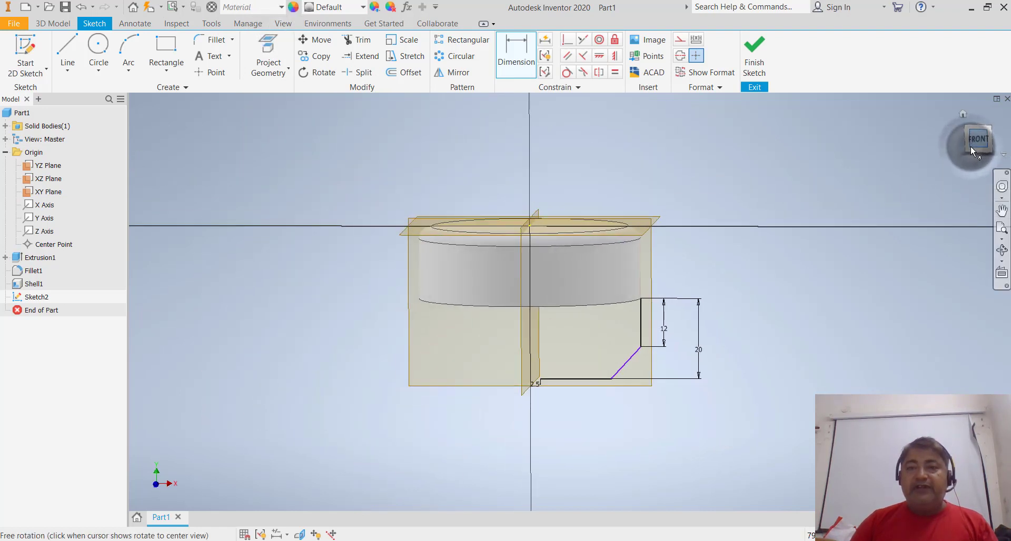
right_click(972, 148)
click(940, 172)
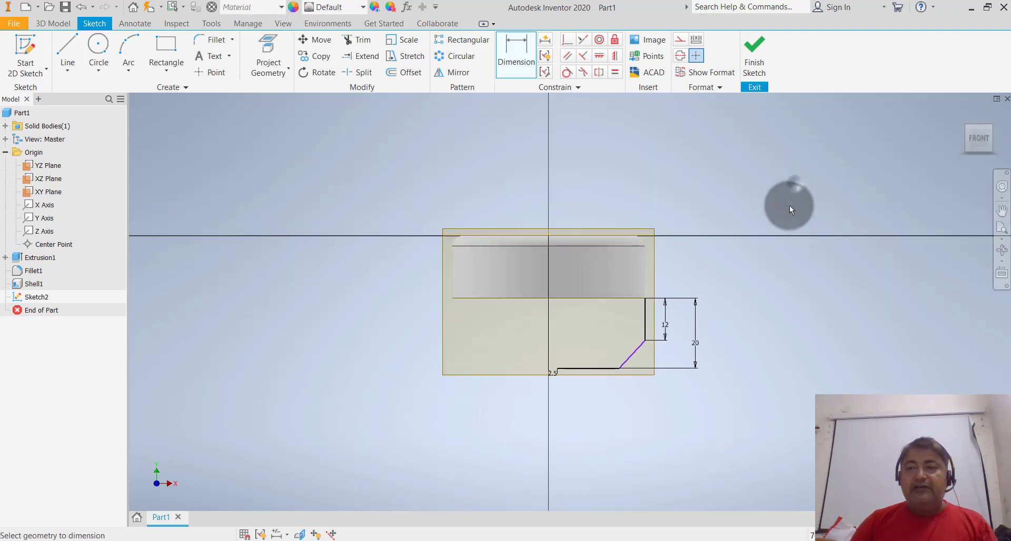
scroll(655, 355, up, 5)
scroll(680, 360, down, 2)
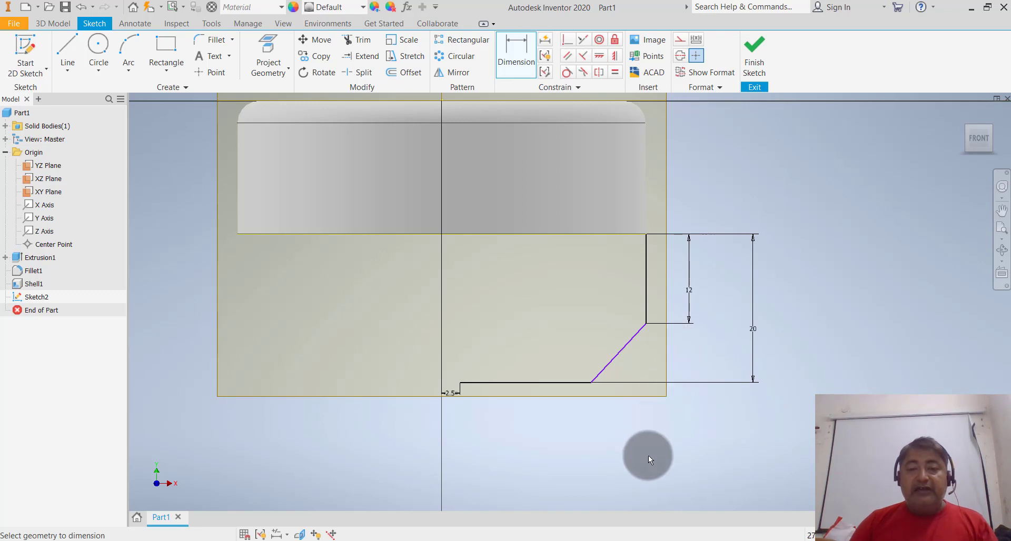
key(Escape)
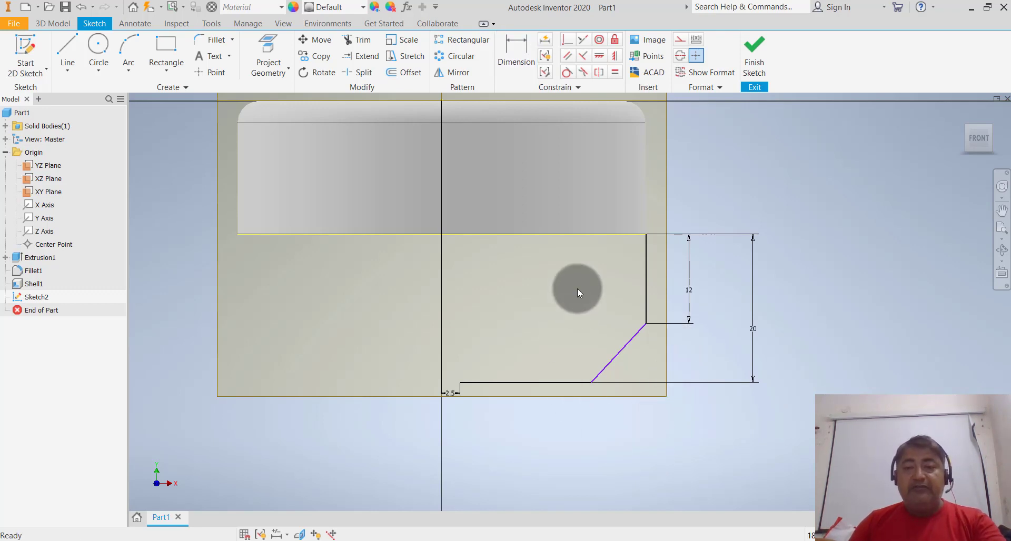
click(561, 234)
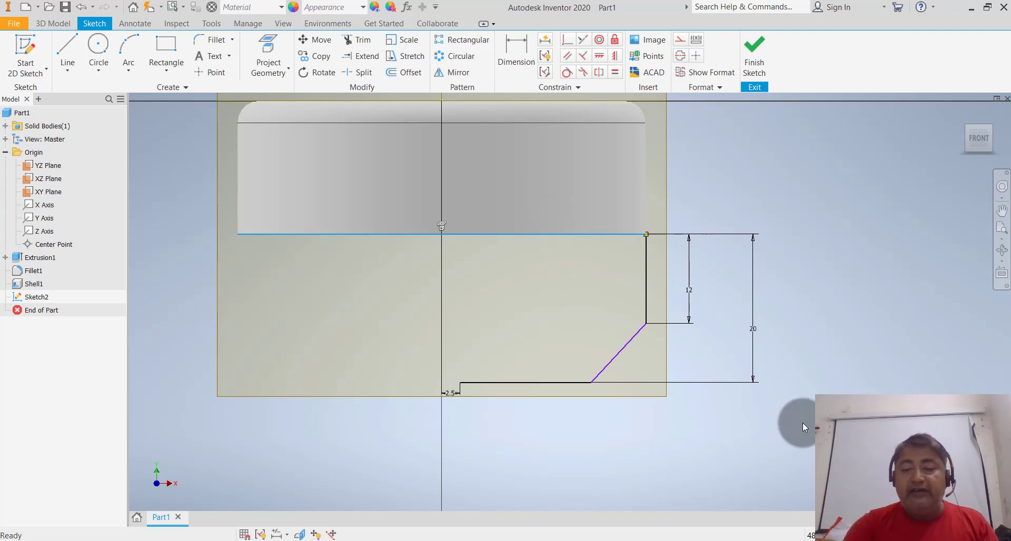
key(Delete)
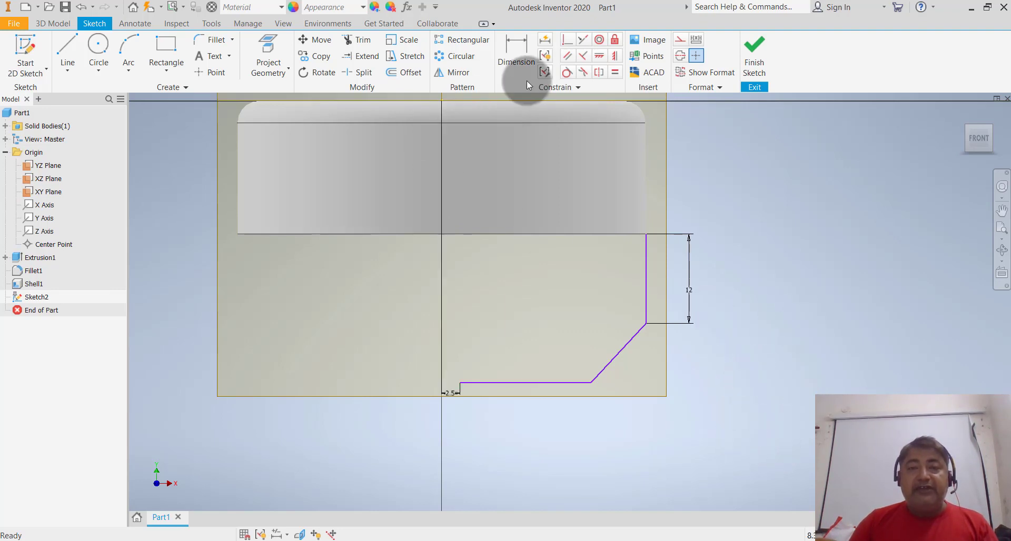
Step: Dimension the bottom line to 10 mm, lengthening the angled chamfer line
click(521, 53)
click(539, 383)
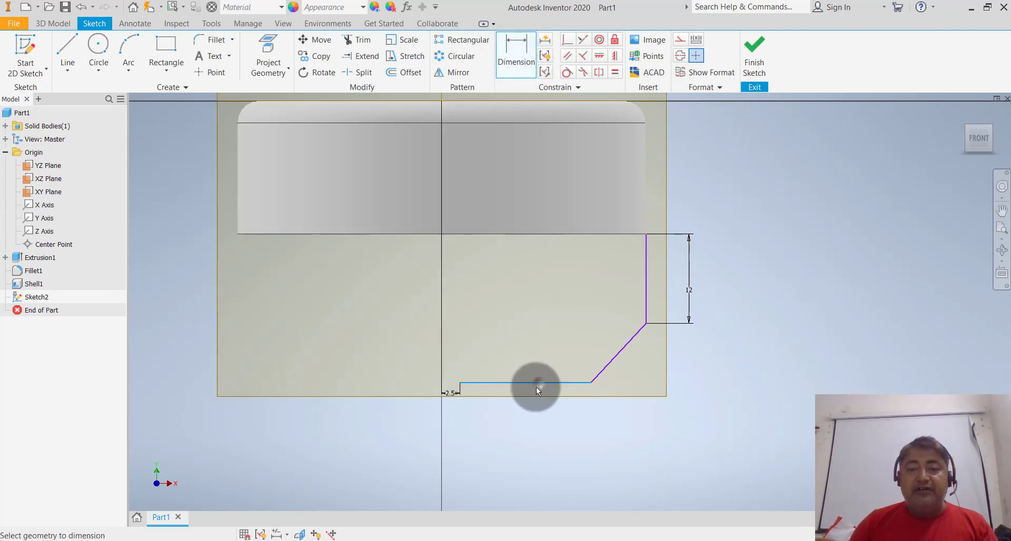
click(523, 416)
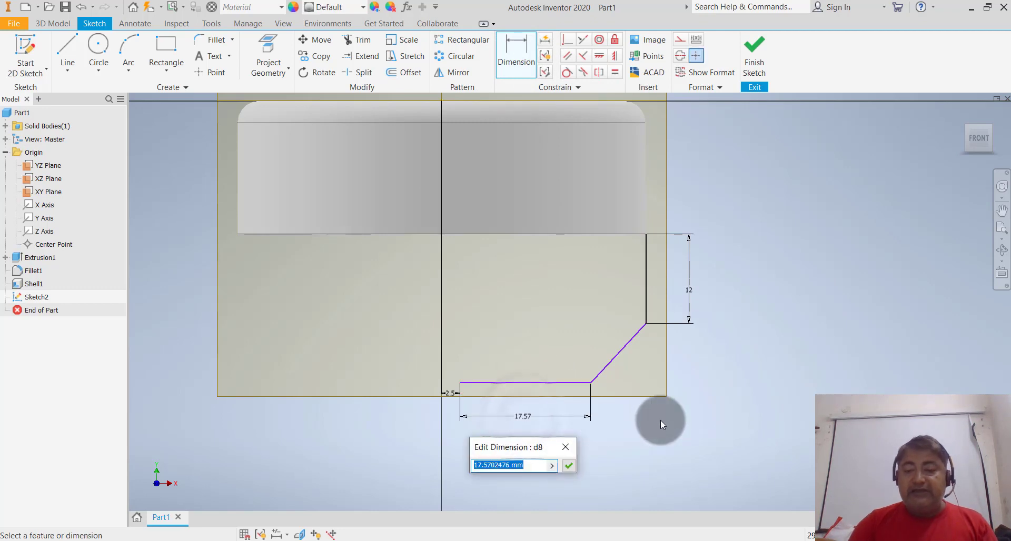
text(10)
key(Return)
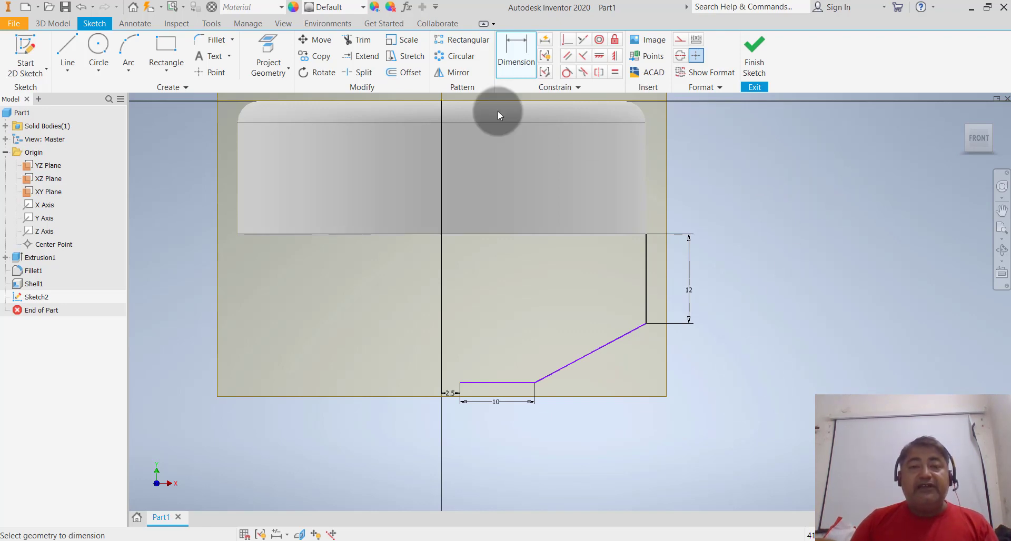
Step: Offset the three-line angled profile chain 2.5 mm inward
click(407, 72)
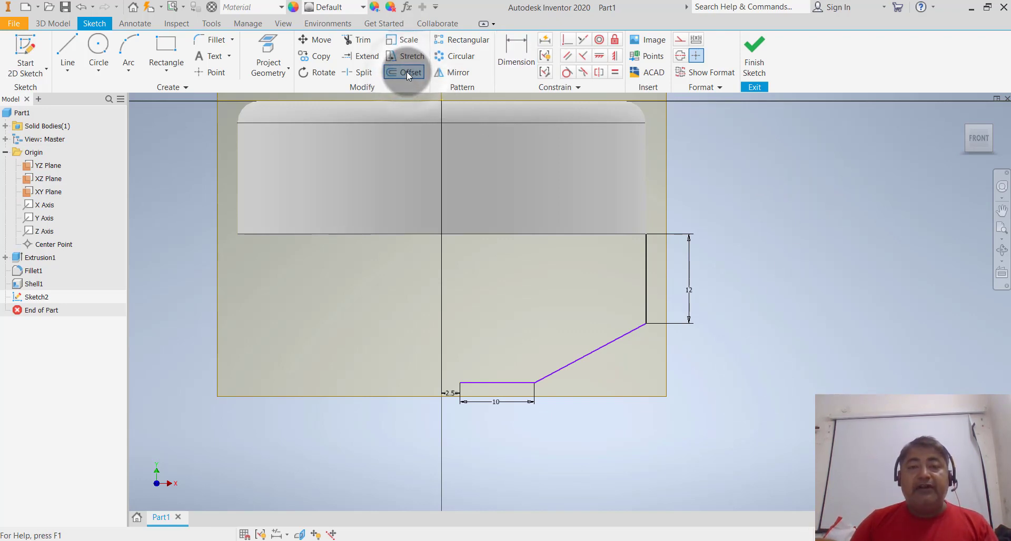
click(646, 279)
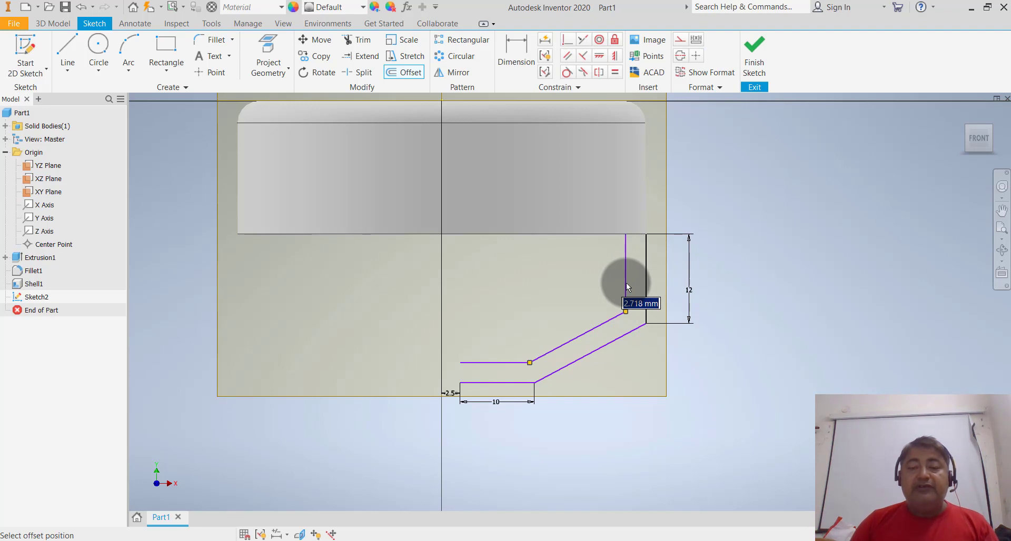
text(2.)
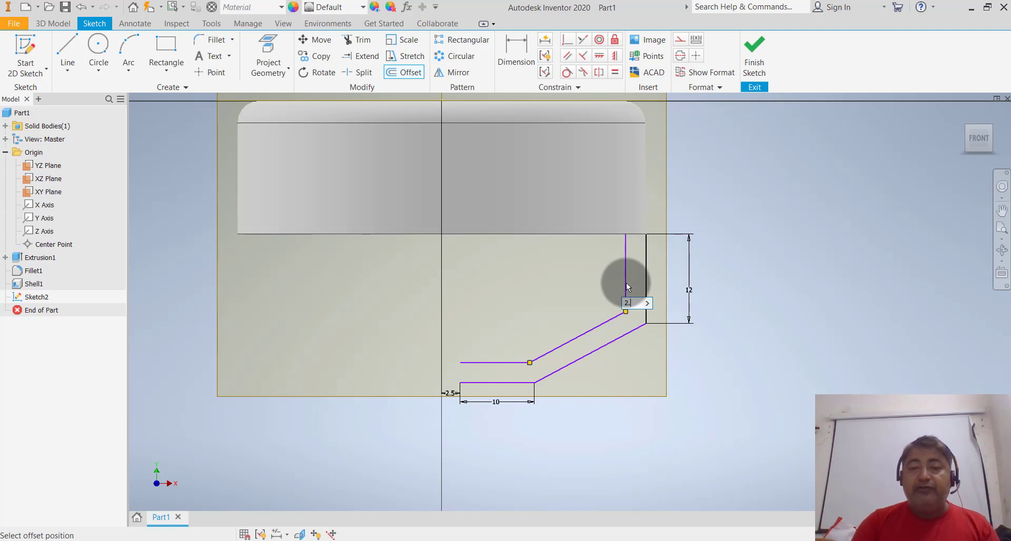
click(627, 287)
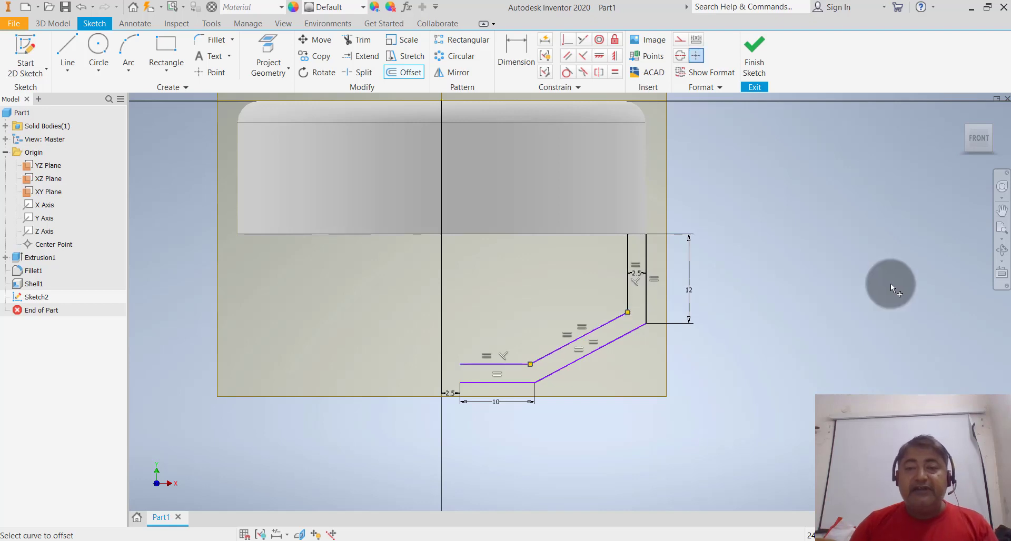
click(370, 107)
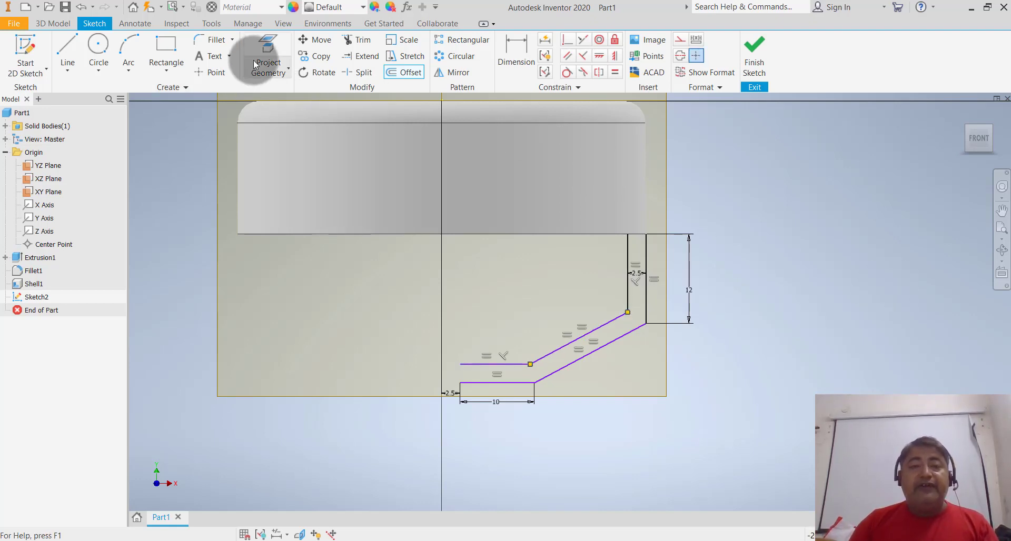
Step: Draw a line joining the two profiles' top corners
click(64, 47)
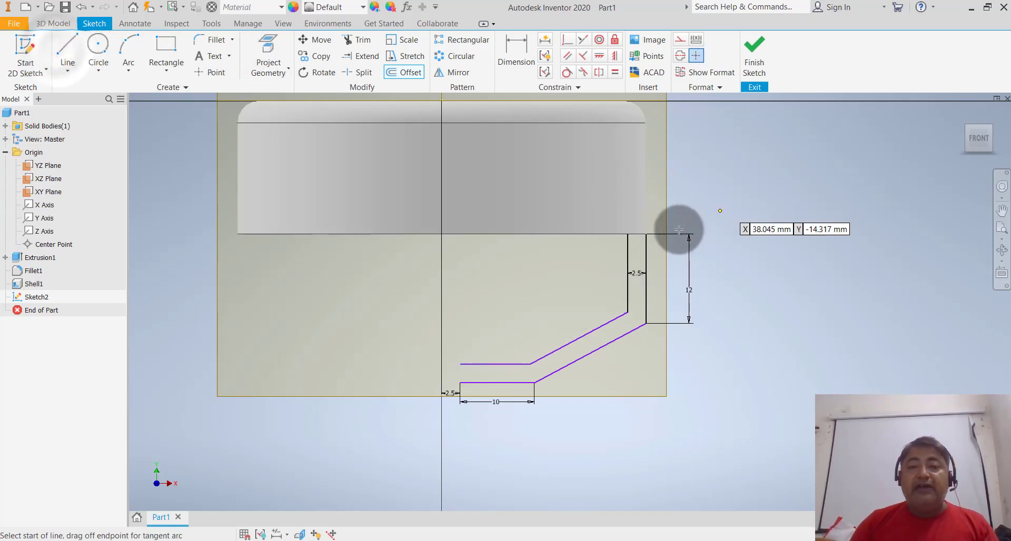
scroll(653, 232, up, 5)
scroll(654, 232, down, 4)
scroll(654, 232, down, 8)
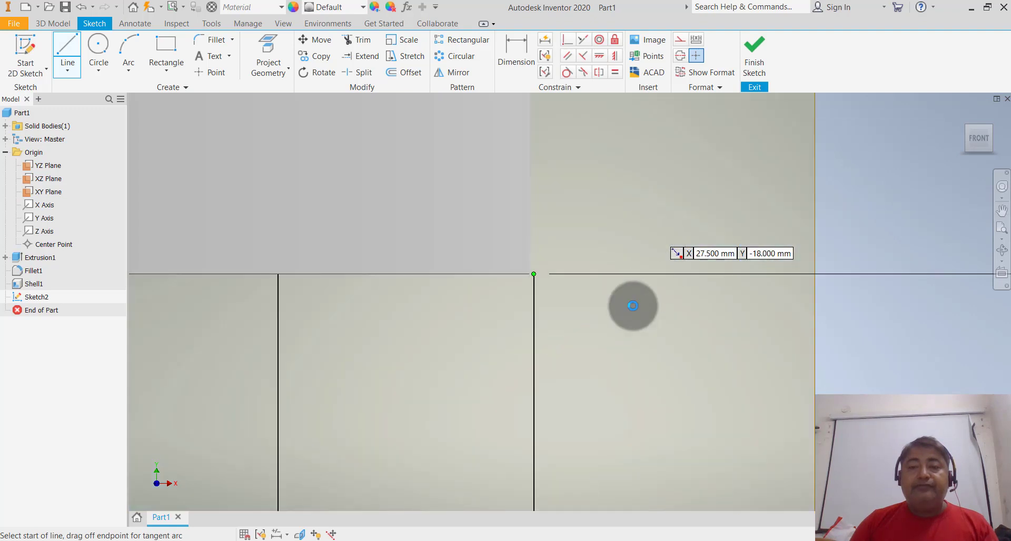
click(533, 274)
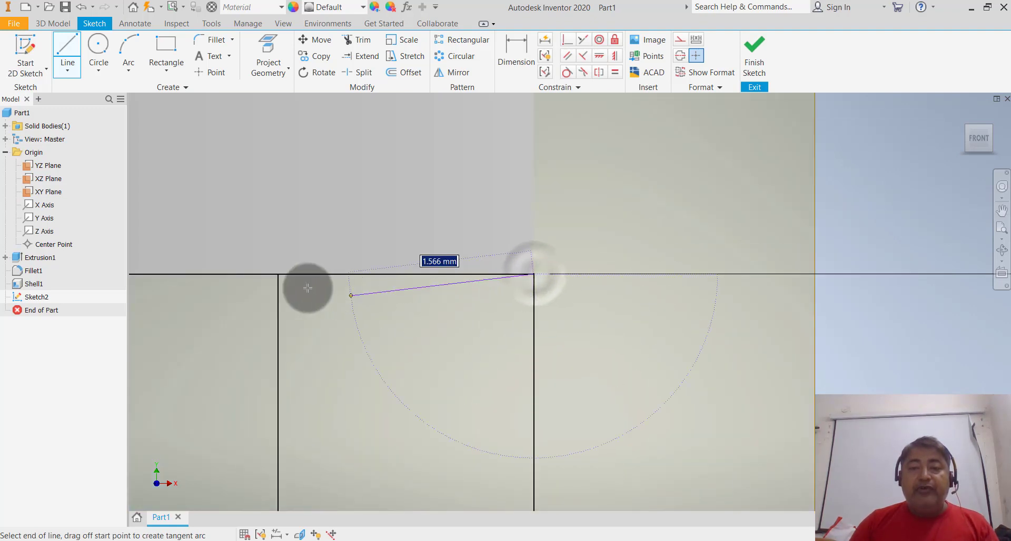
click(278, 274)
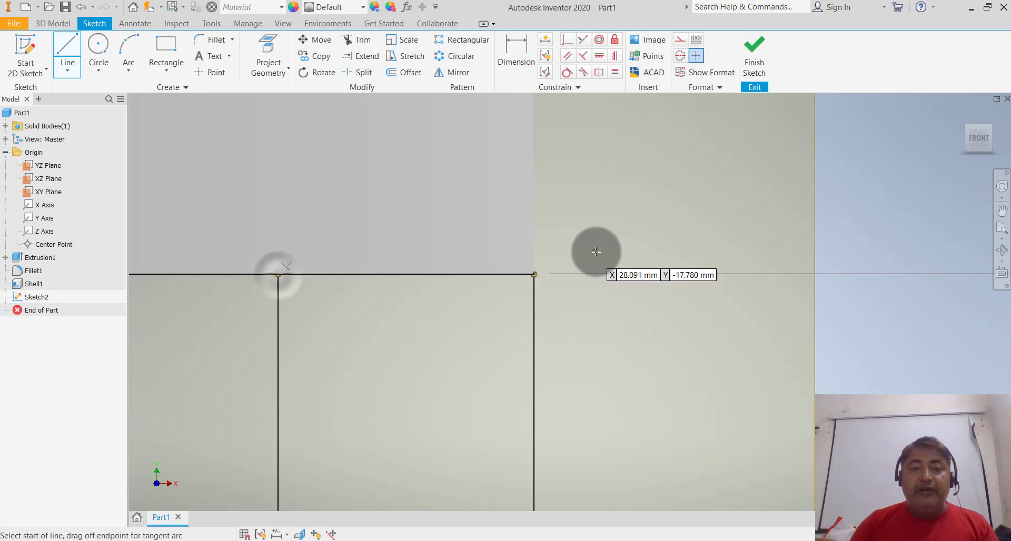
scroll(598, 251, down, 5)
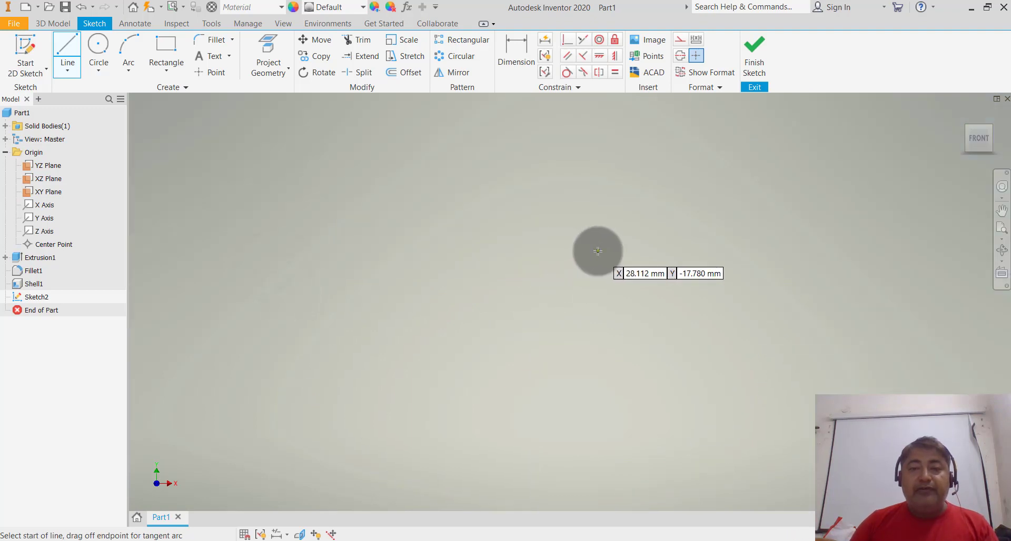
scroll(597, 251, up, 2)
scroll(598, 251, up, 2)
scroll(598, 251, up, 1)
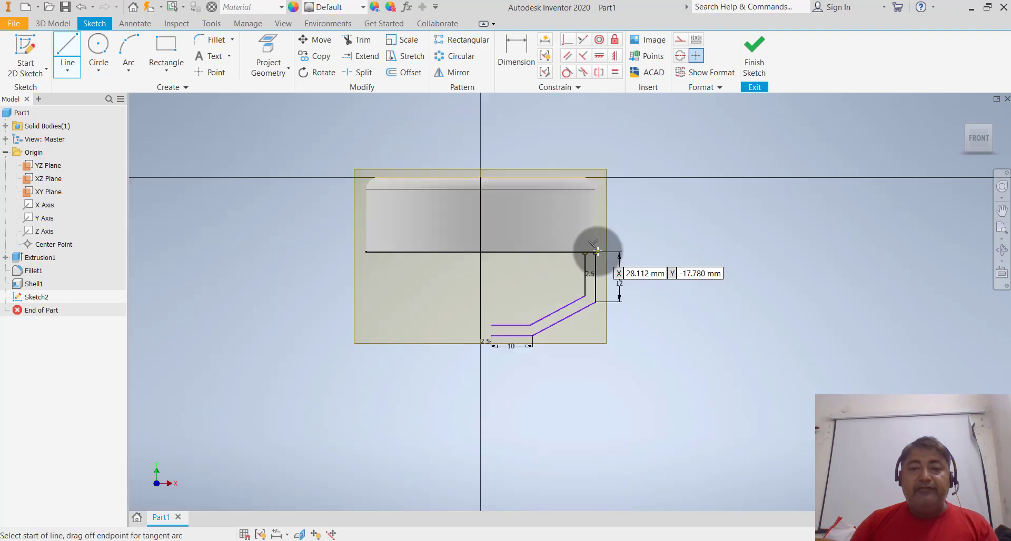
key(Escape)
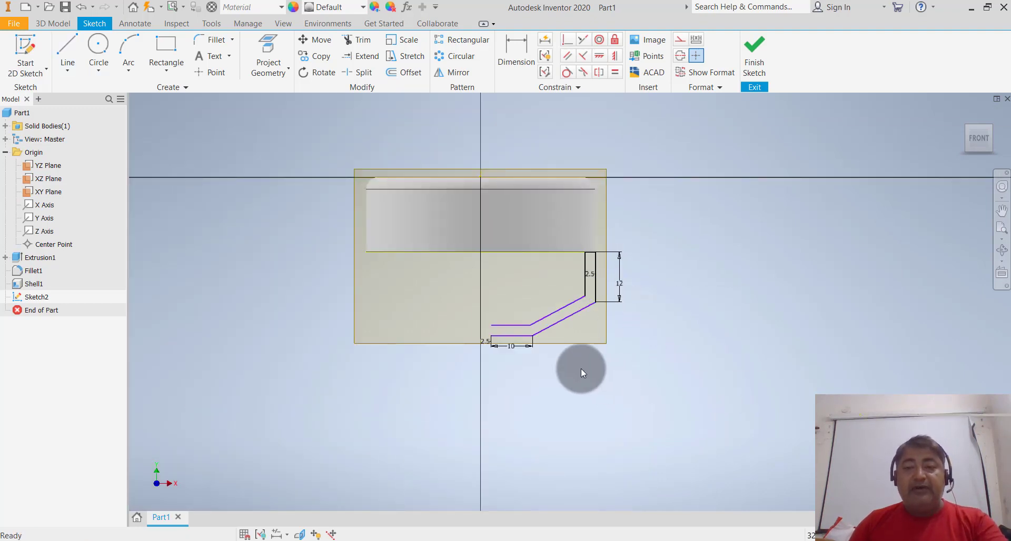
scroll(549, 333, down, 3)
scroll(549, 334, down, 2)
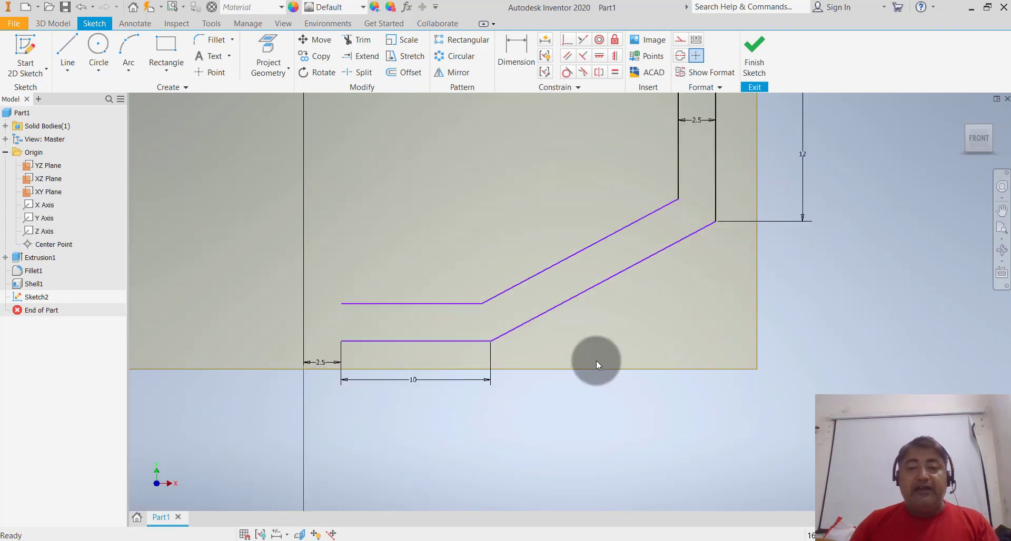
Step: Draw a short vertical line closing the two profiles' left ends
click(68, 52)
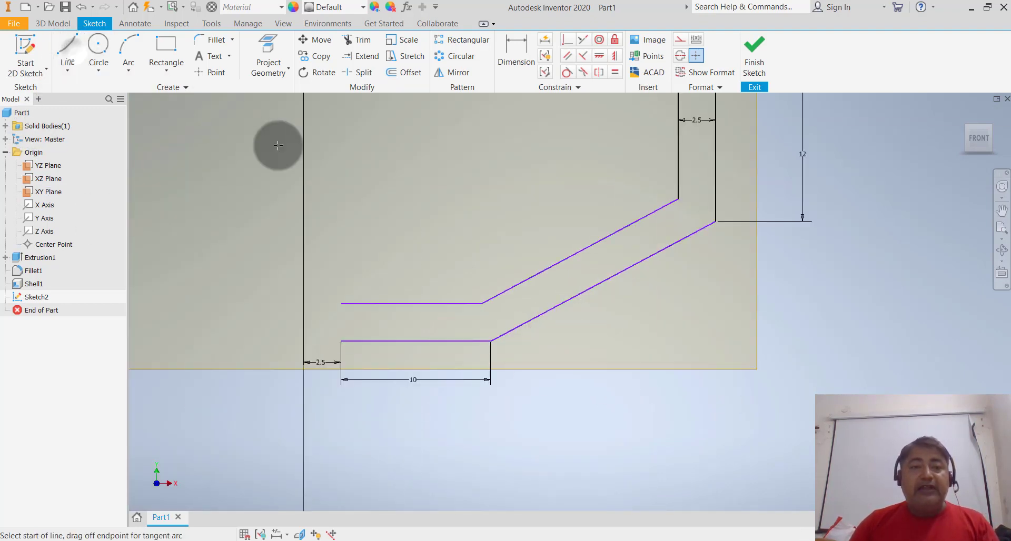
click(341, 305)
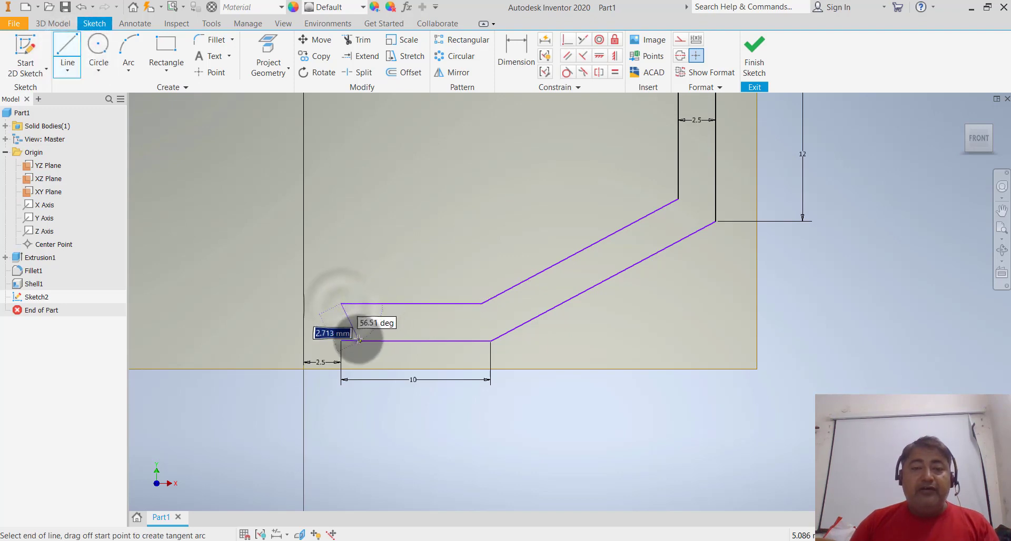
click(341, 341)
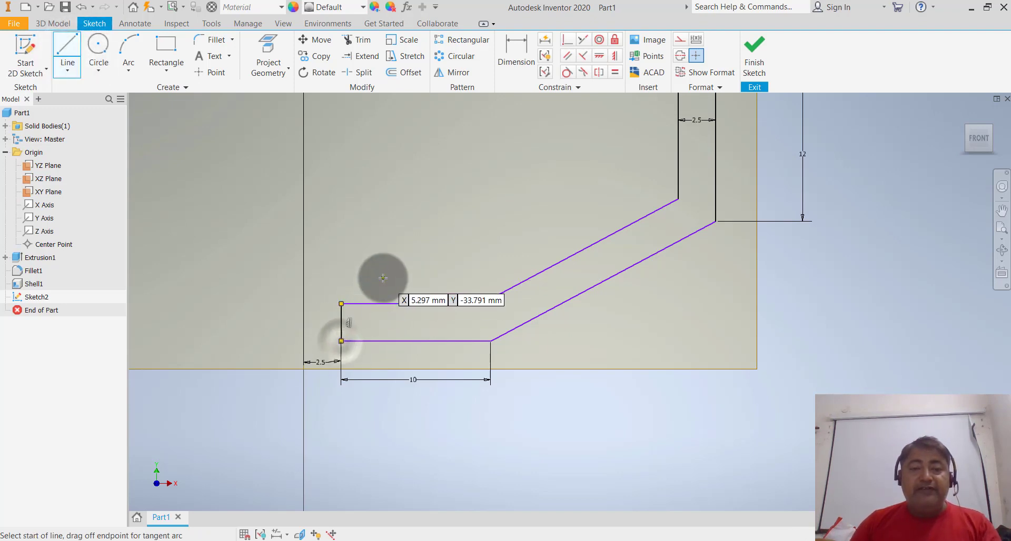
key(Escape)
scroll(479, 409, down, 5)
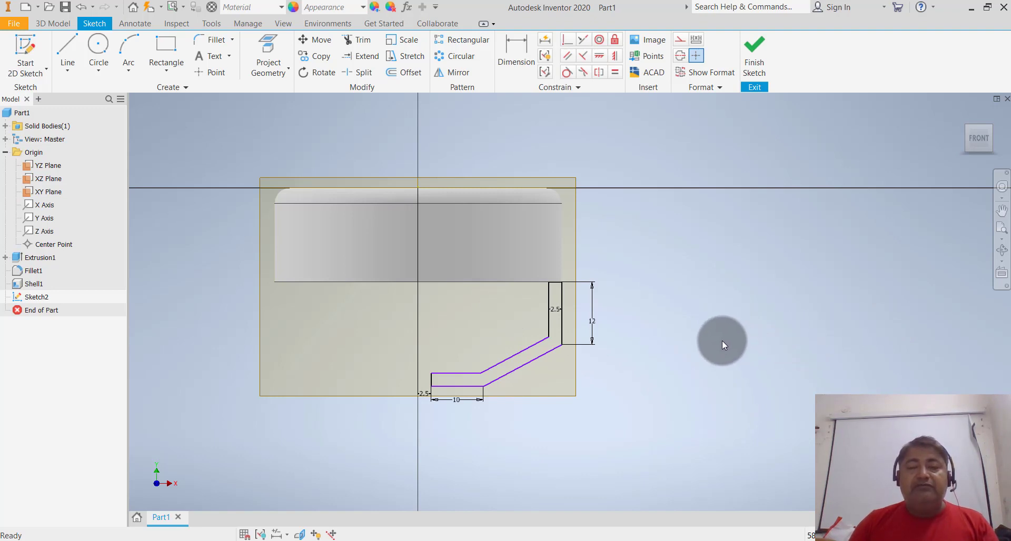
scroll(693, 356, up, 3)
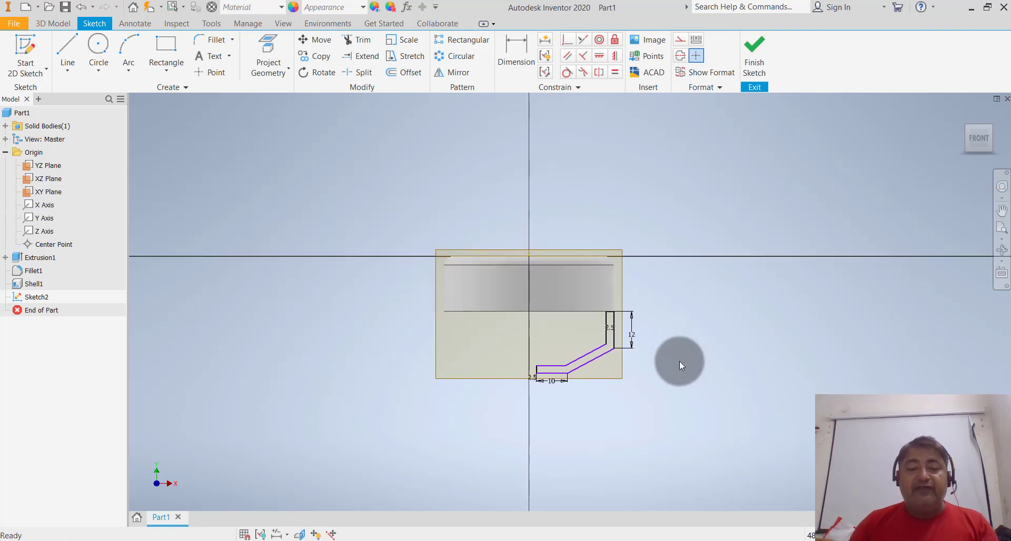
shift+middle_drag(680, 361, 631, 333)
scroll(632, 329, down, 3)
scroll(648, 332, down, 2)
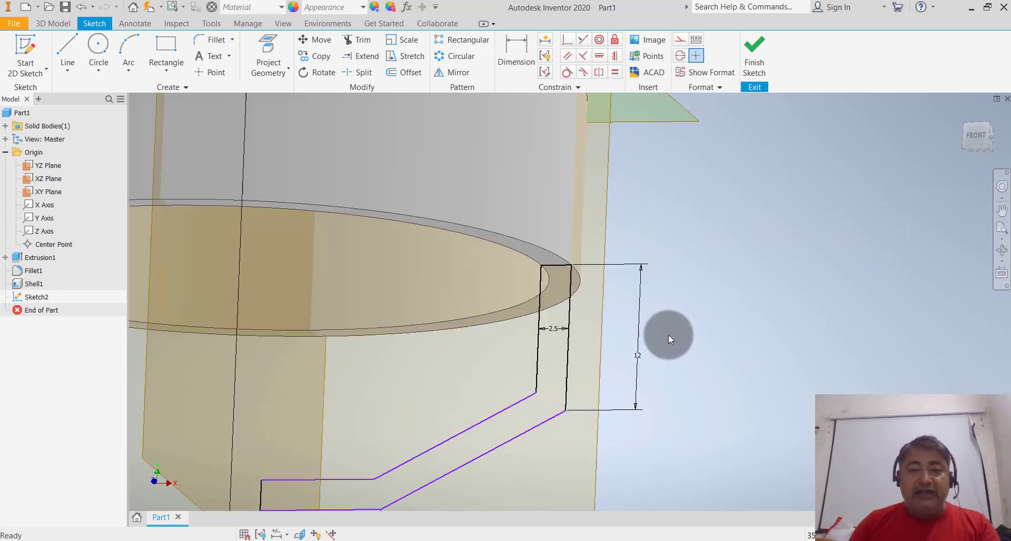
scroll(671, 308, down, 5)
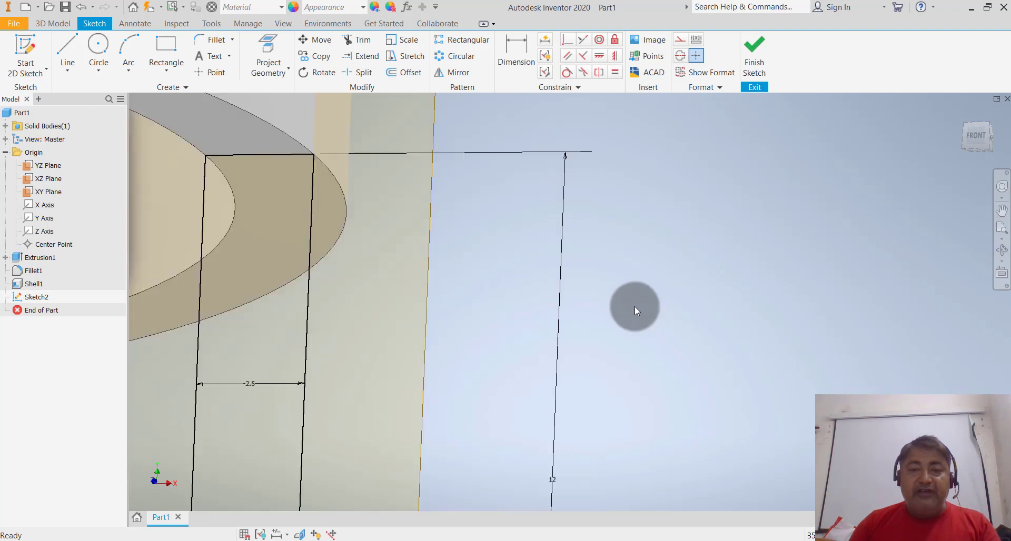
scroll(646, 305, up, 2)
scroll(646, 305, up, 2)
scroll(646, 306, up, 2)
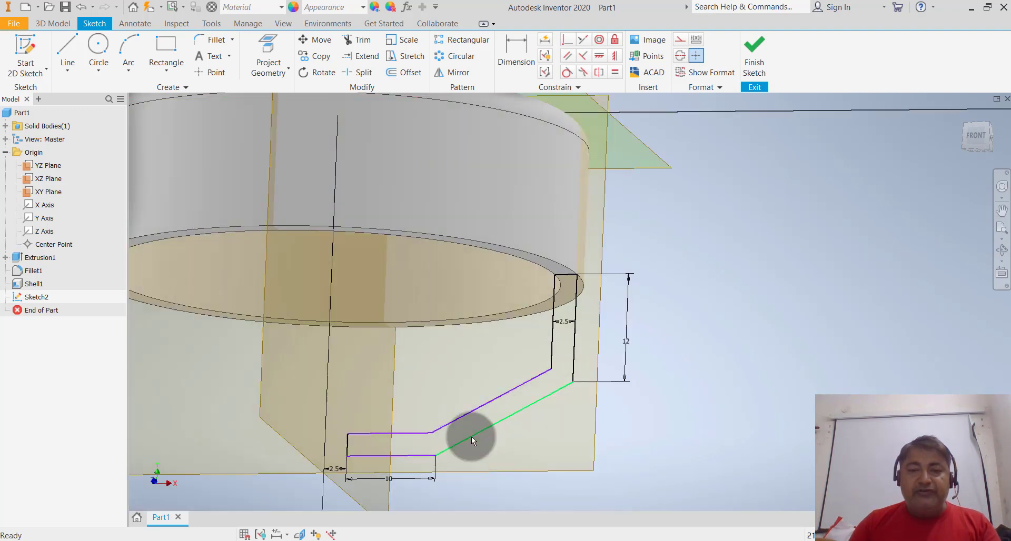
scroll(709, 347, up, 2)
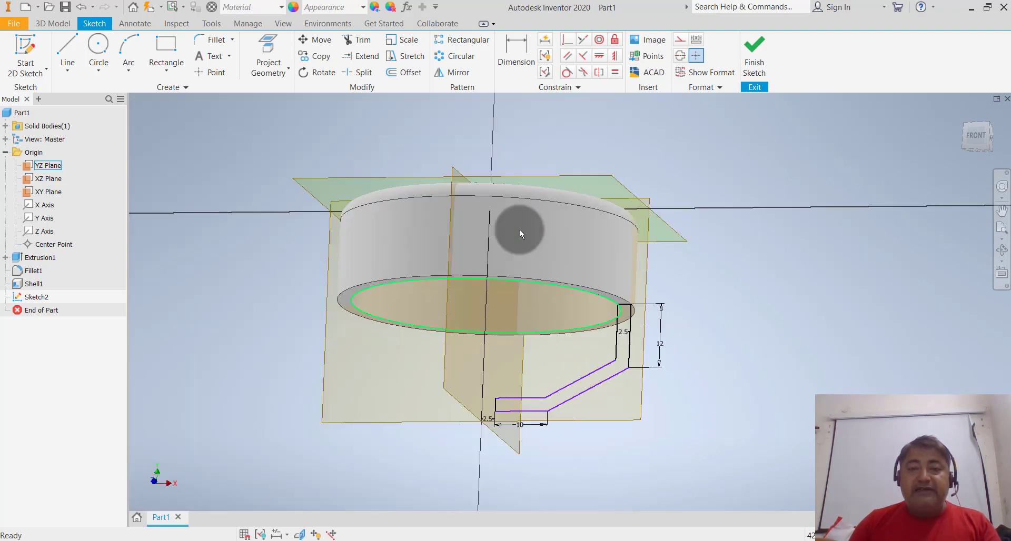
click(979, 136)
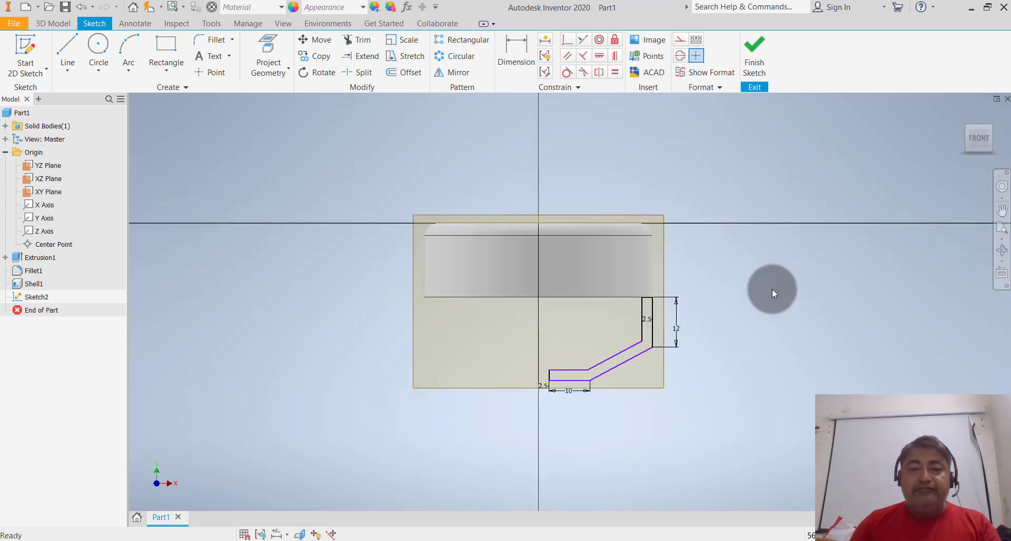
Step: Draw a vertical line from the sketch origin up the centre axis, then return to the home view
click(68, 52)
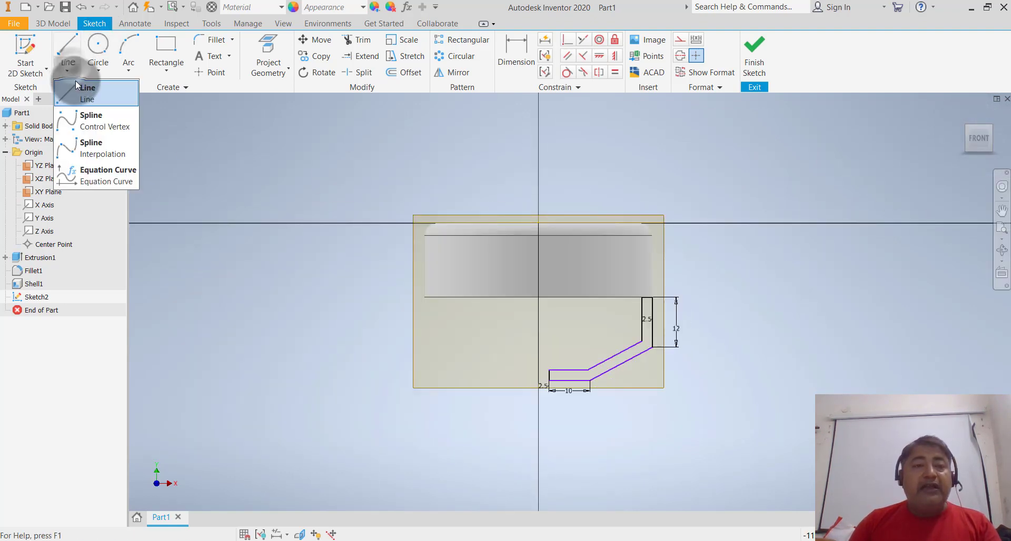
click(539, 226)
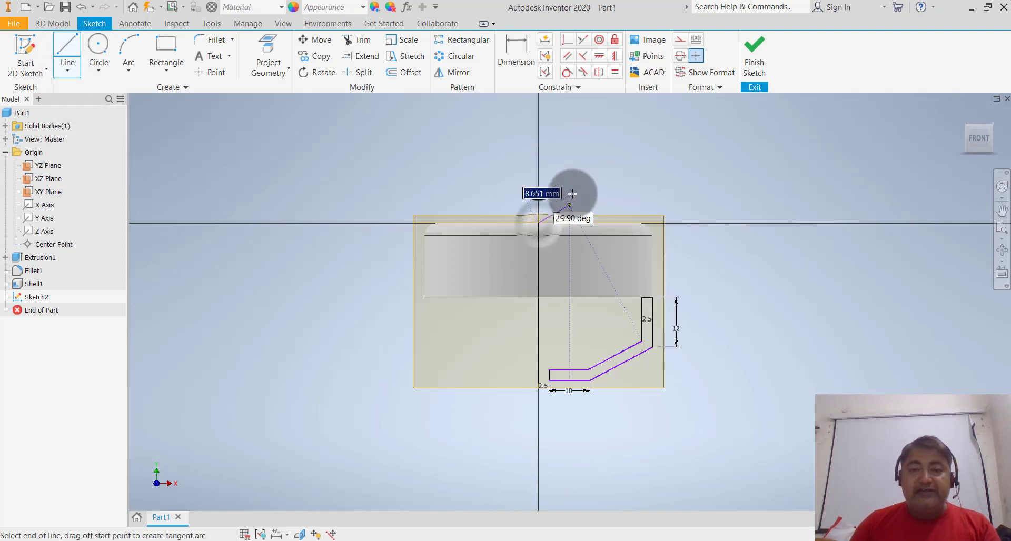
click(539, 125)
key(Escape)
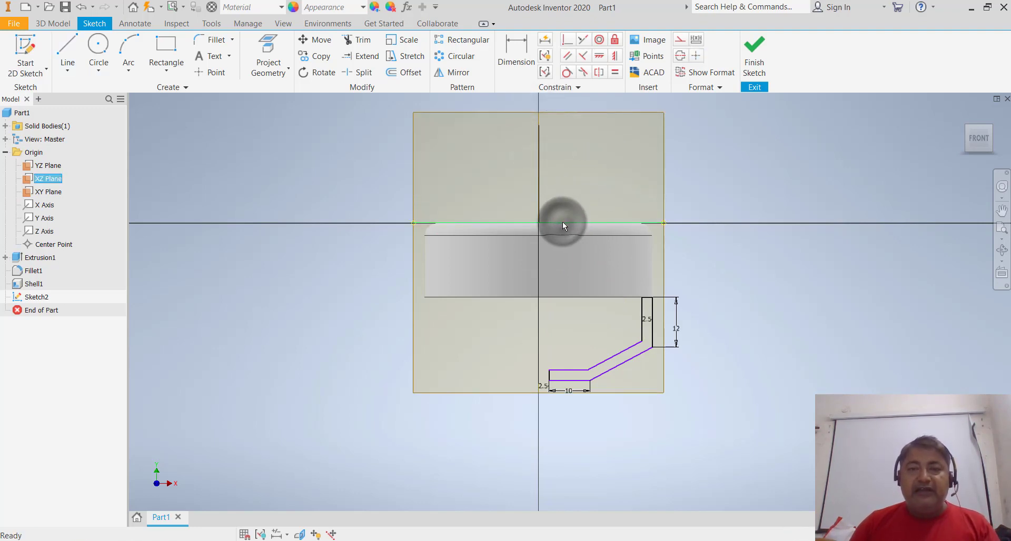
click(562, 222)
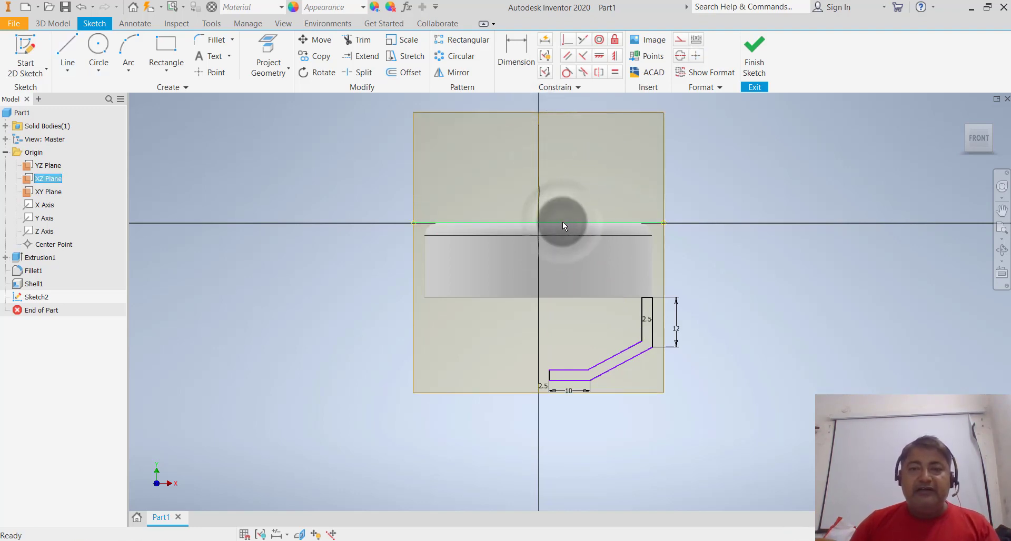
click(720, 188)
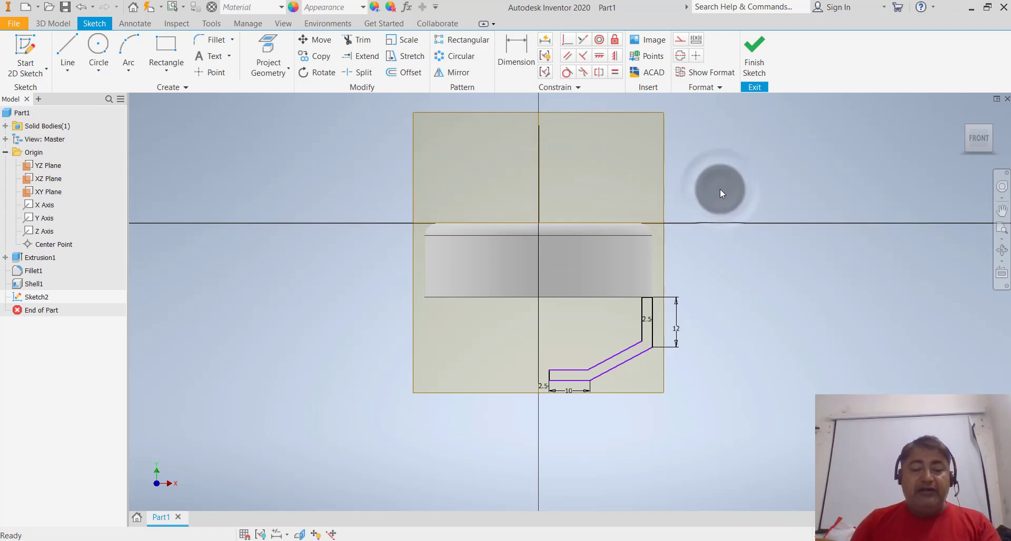
key(F6)
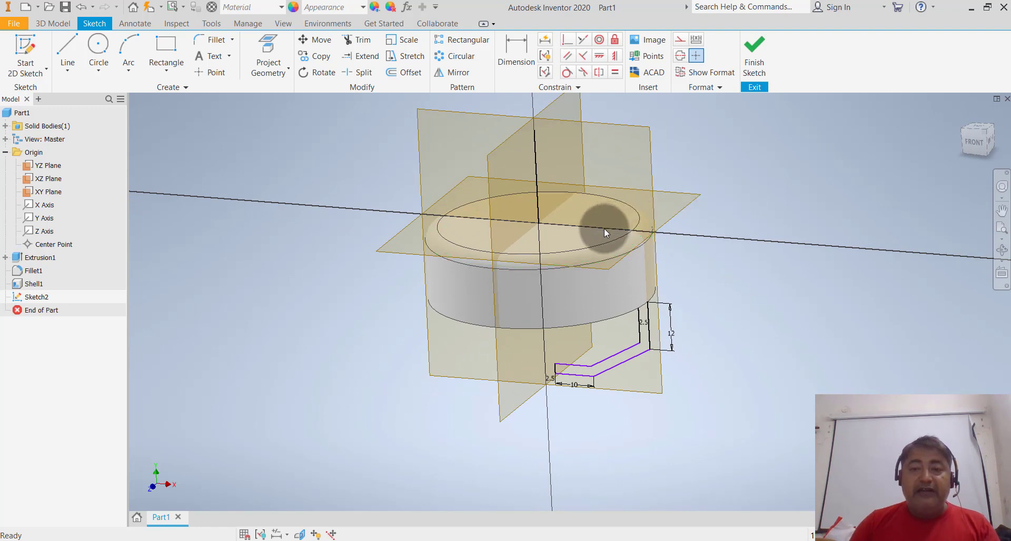
Step: Finish the sketch and revolve the channel profile 360° around the vertical centre axis line
click(756, 61)
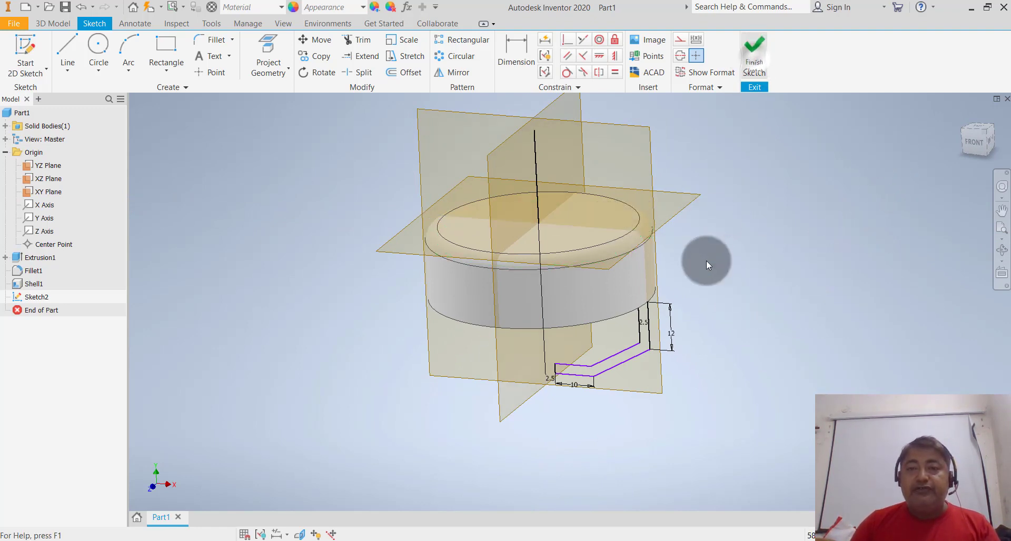
click(738, 335)
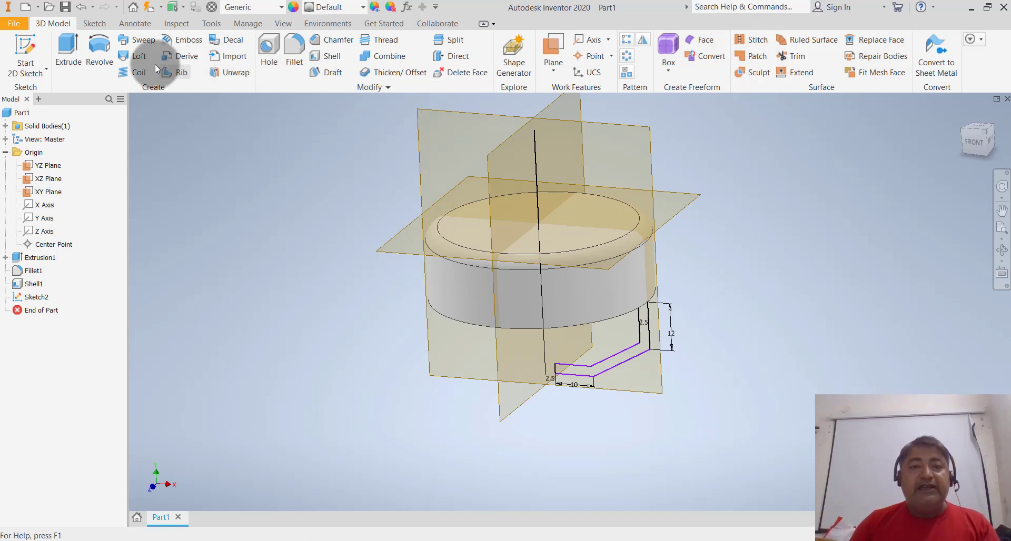
click(102, 62)
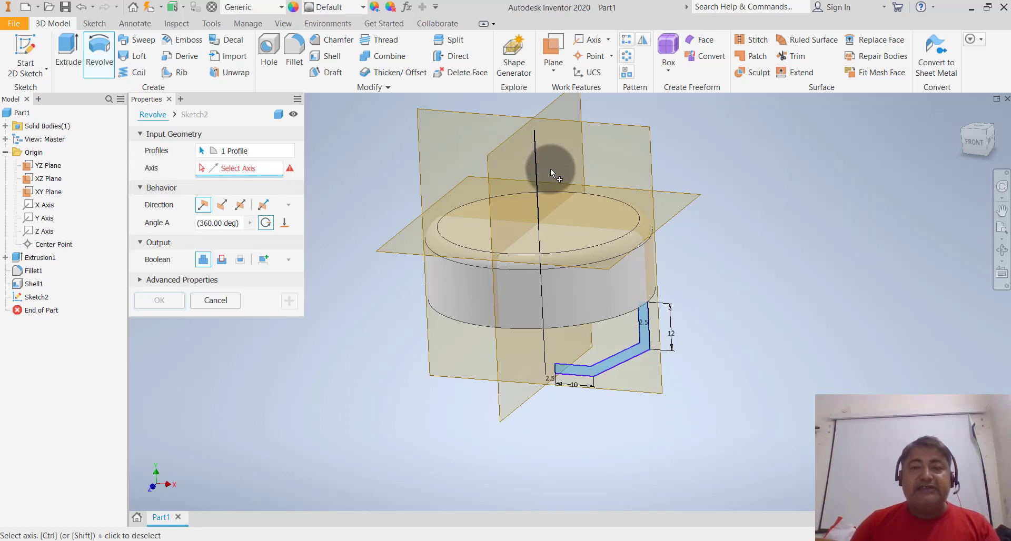
click(536, 183)
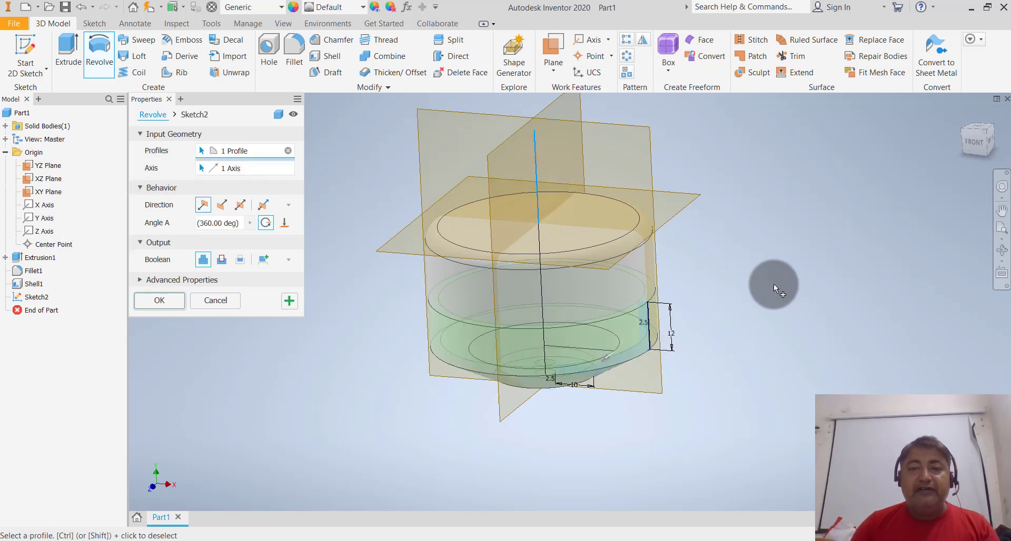
click(159, 302)
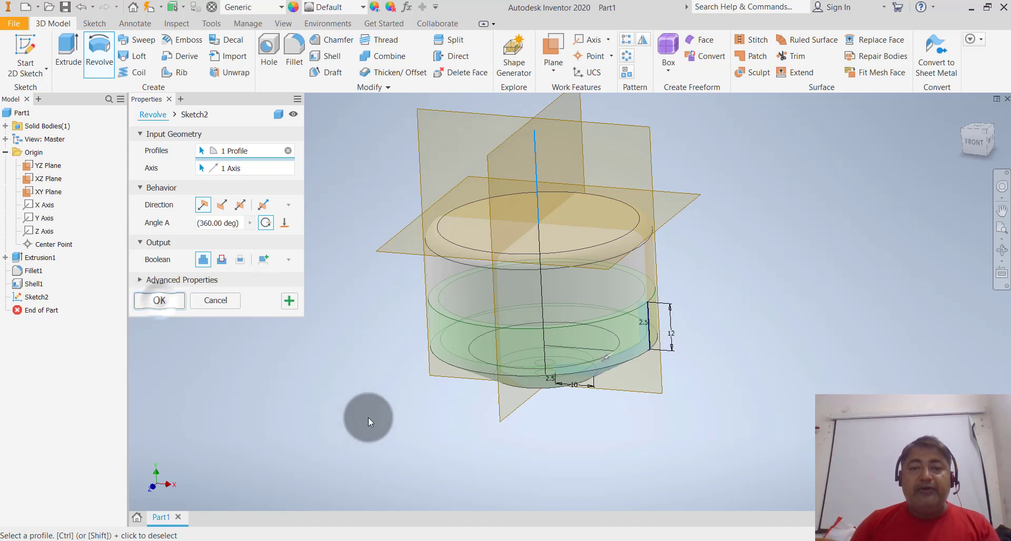
click(368, 418)
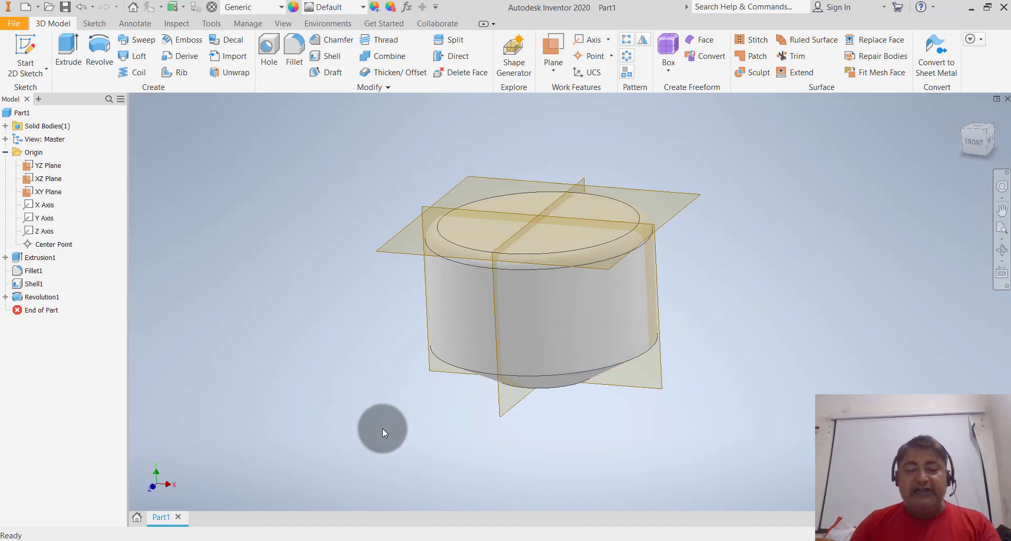
mouse_move(382, 429)
shift+middle_down()
mouse_move(391, 391)
mouse_move(393, 435)
mouse_move(389, 428)
shift+middle_up()
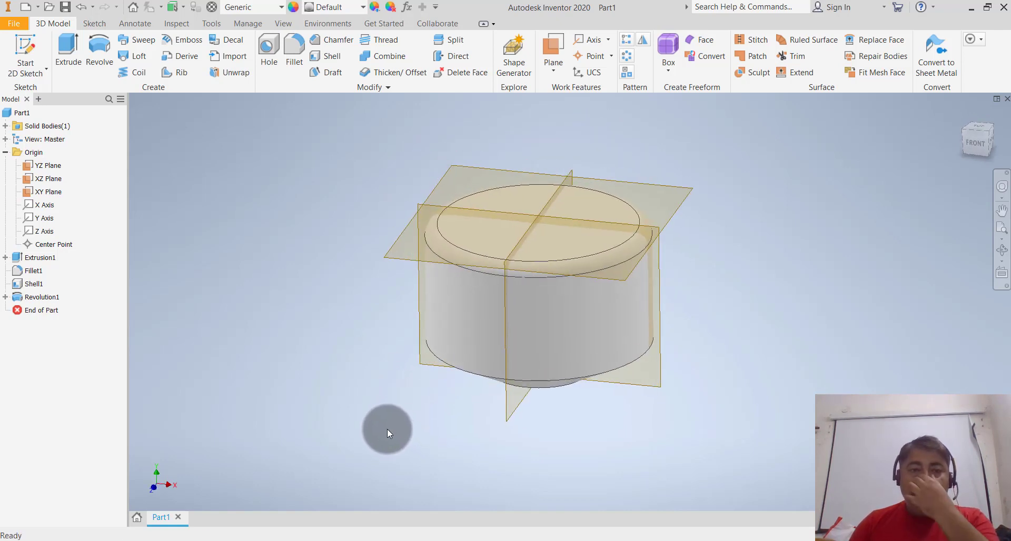
Step: Start a new 2D sketch on the XY Plane
click(29, 64)
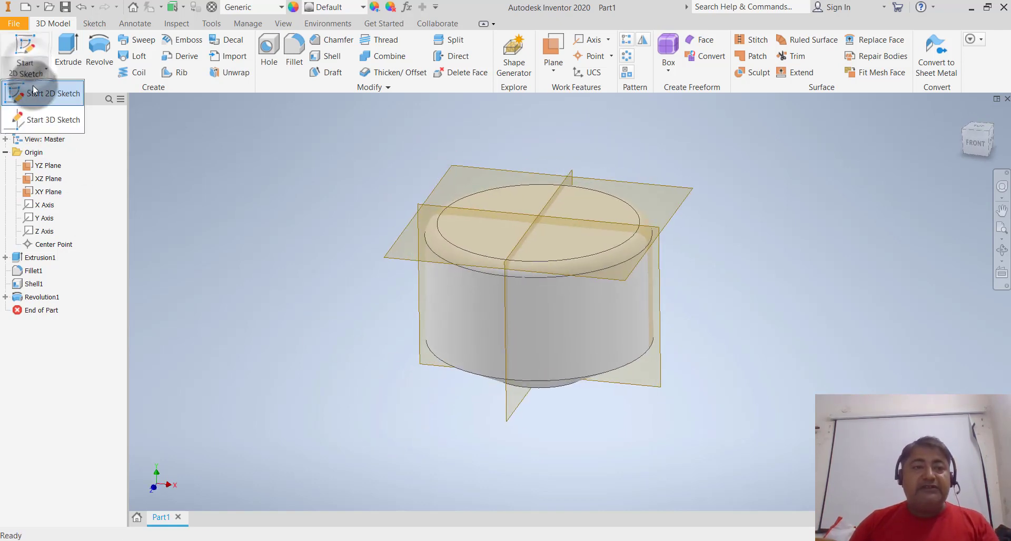
click(37, 93)
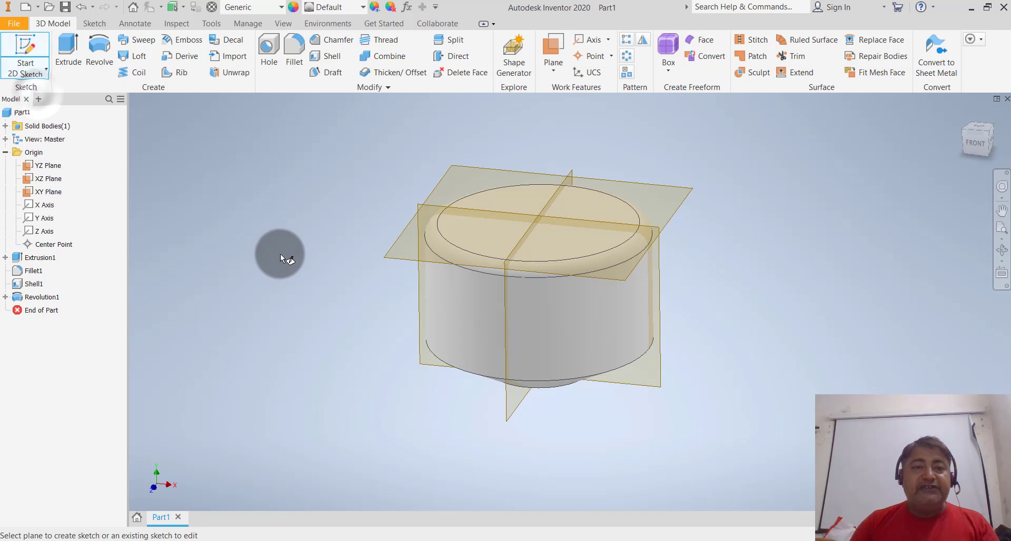
click(425, 210)
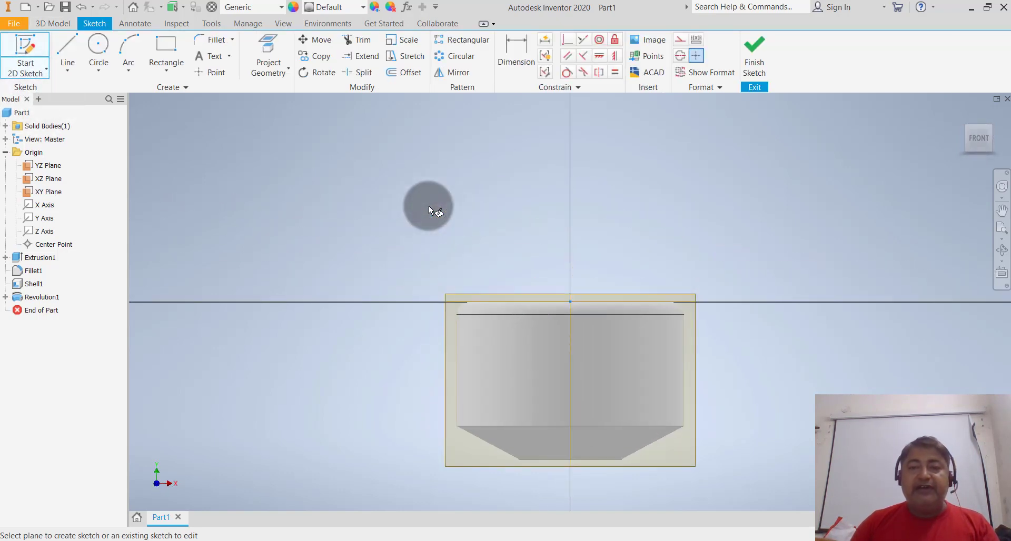
scroll(531, 358, up, 3)
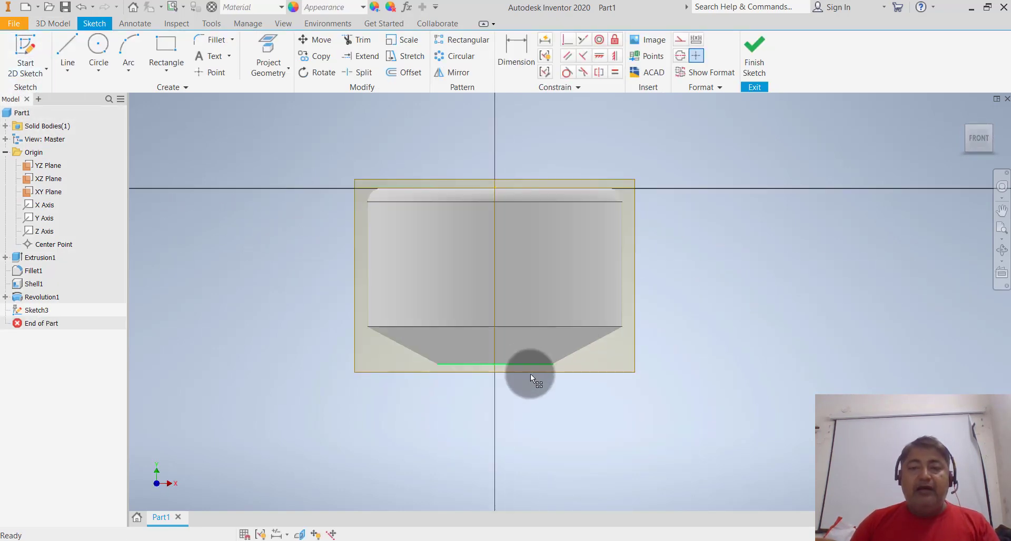
scroll(530, 376, up, 3)
scroll(528, 379, down, 3)
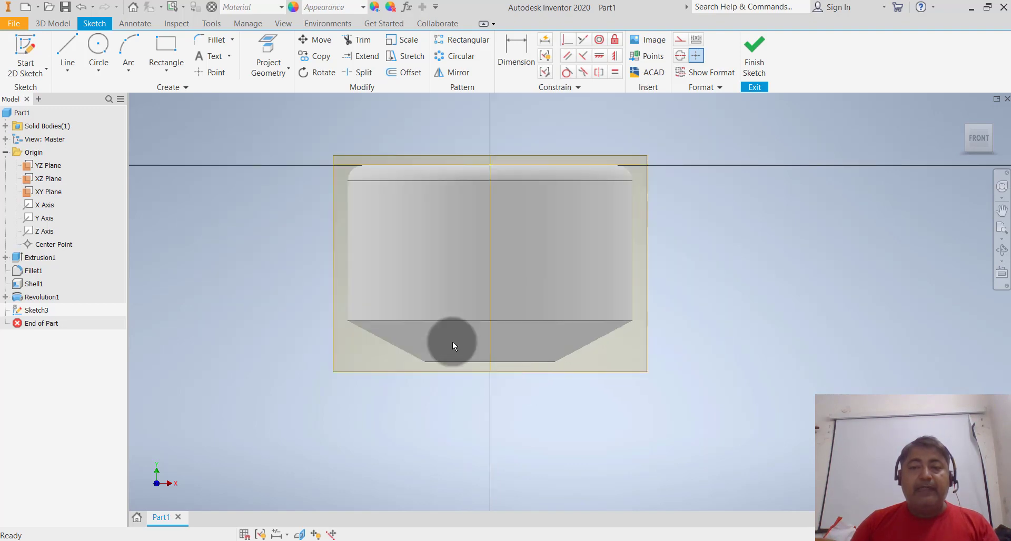
Step: Draw the horizontal, angled and bottom lines down to the centre axis, deleting the stray leftover piece
click(72, 77)
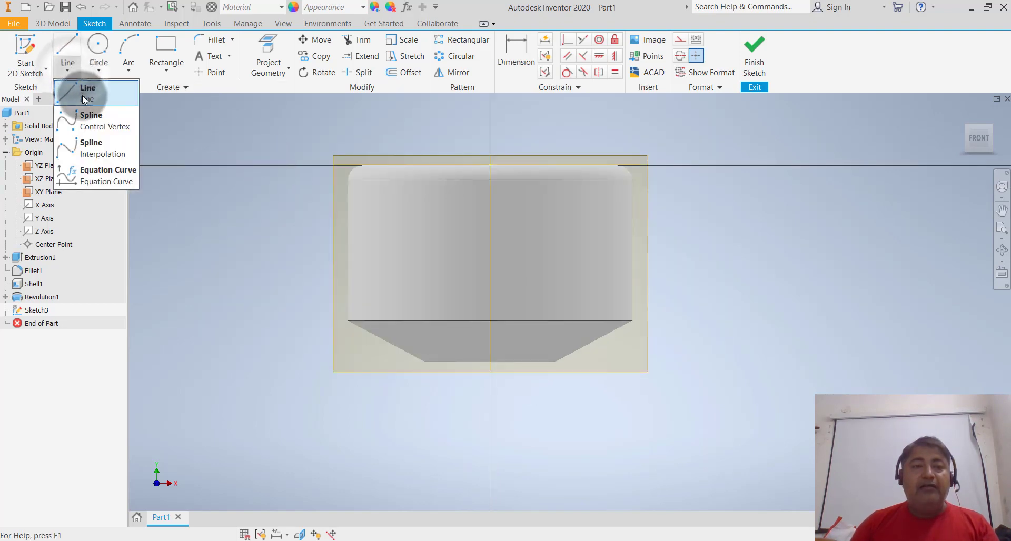
click(82, 95)
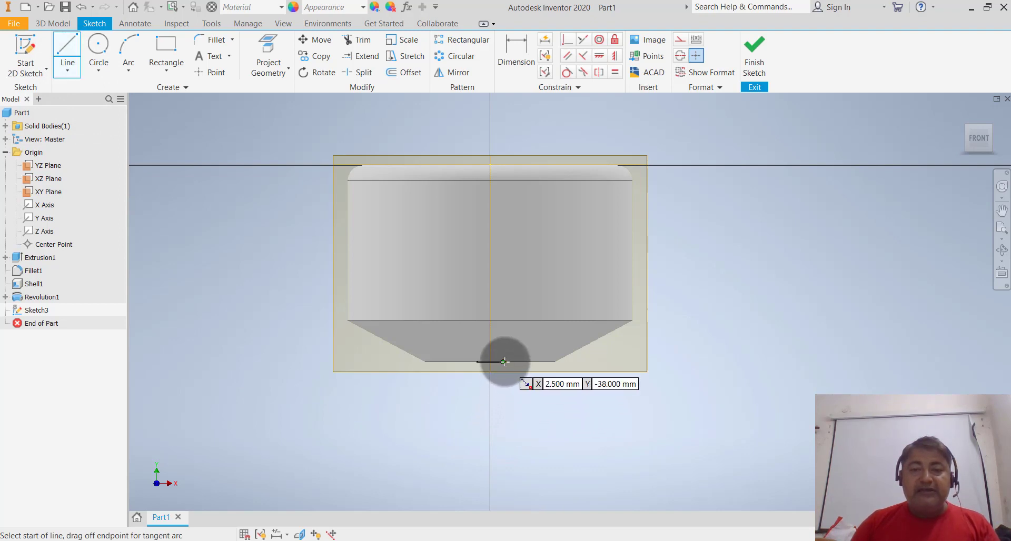
click(505, 362)
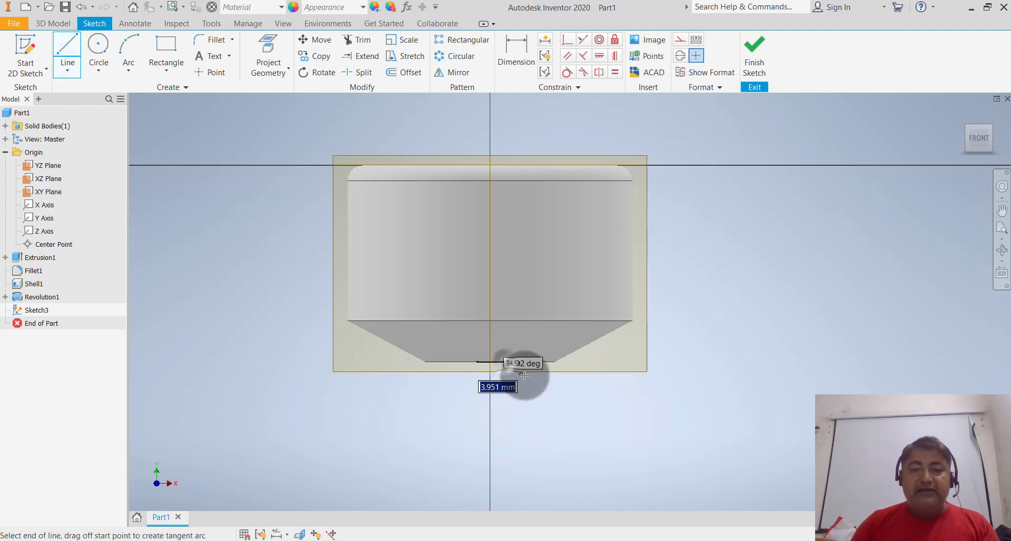
click(555, 362)
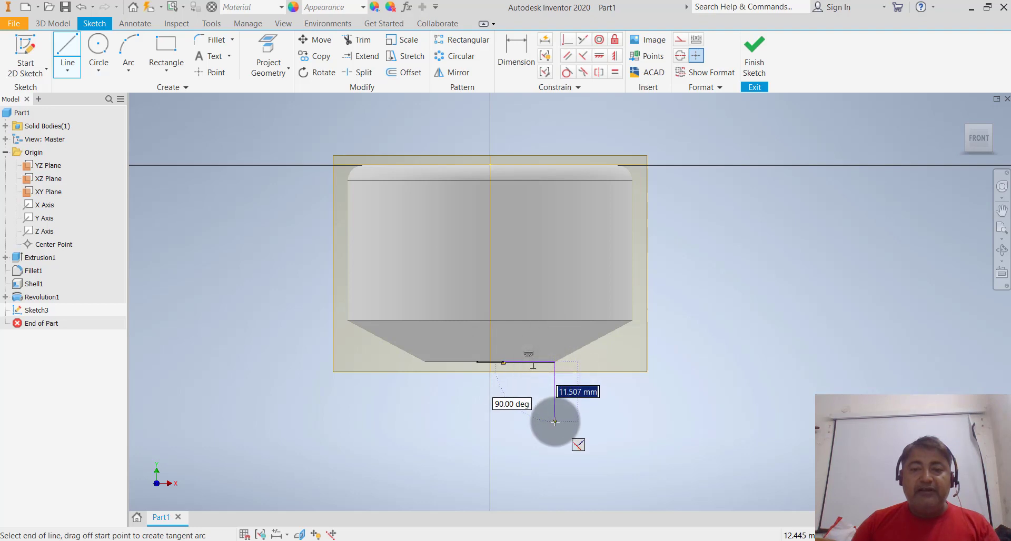
click(528, 444)
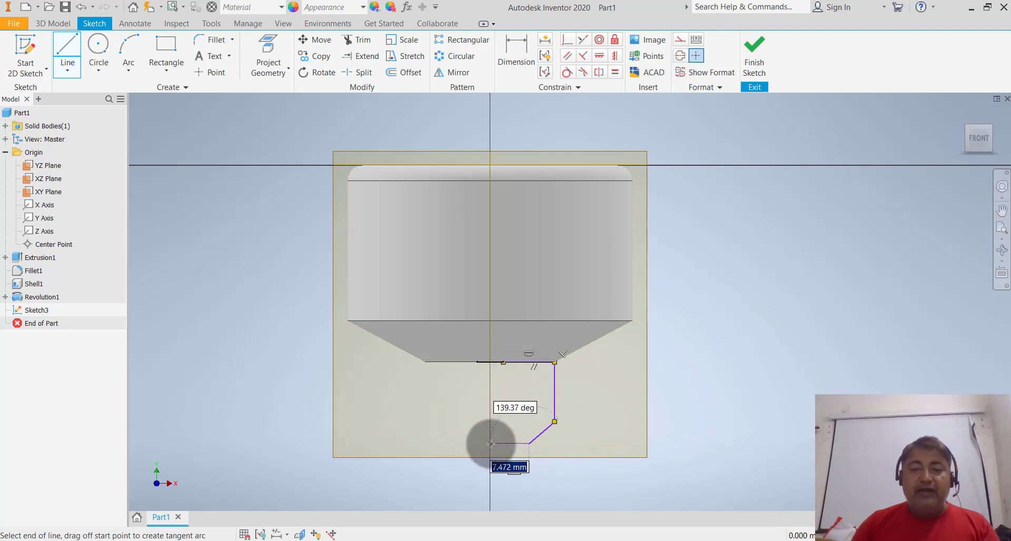
click(491, 444)
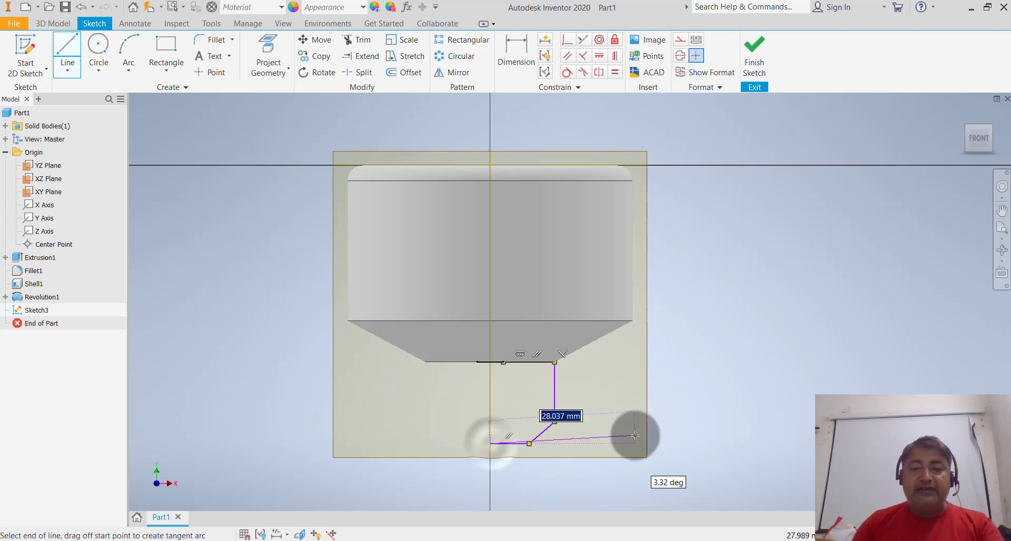
key(Escape)
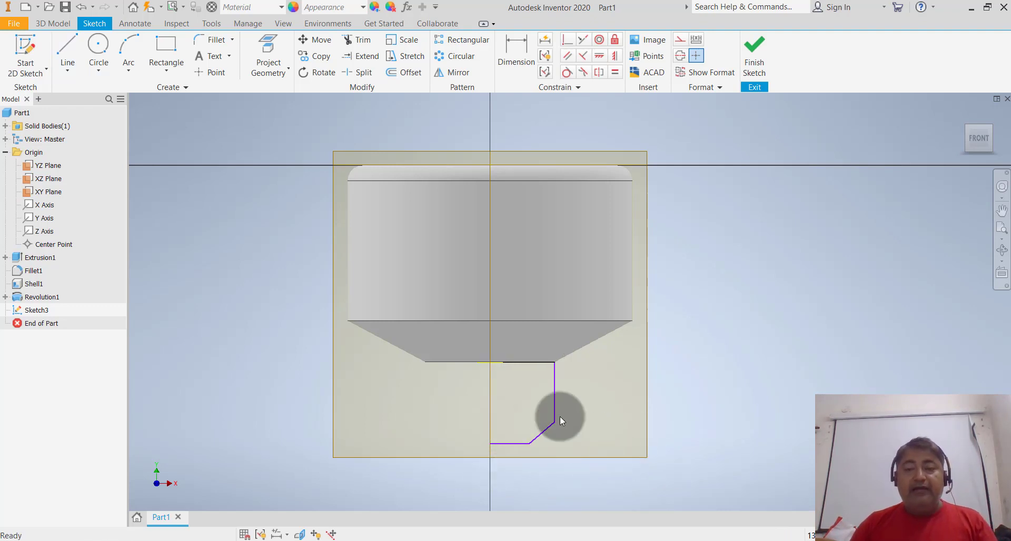
scroll(561, 416, up, 3)
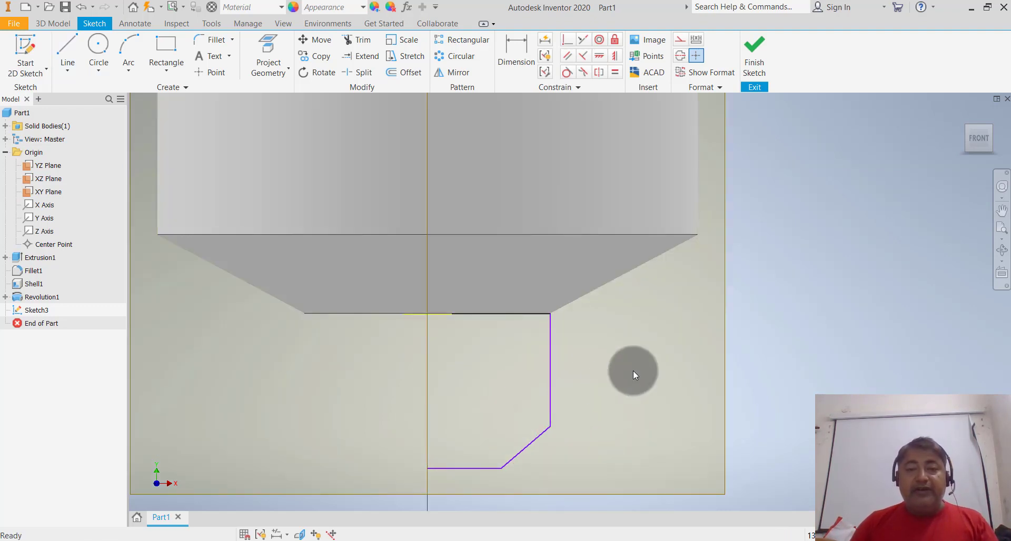
click(439, 315)
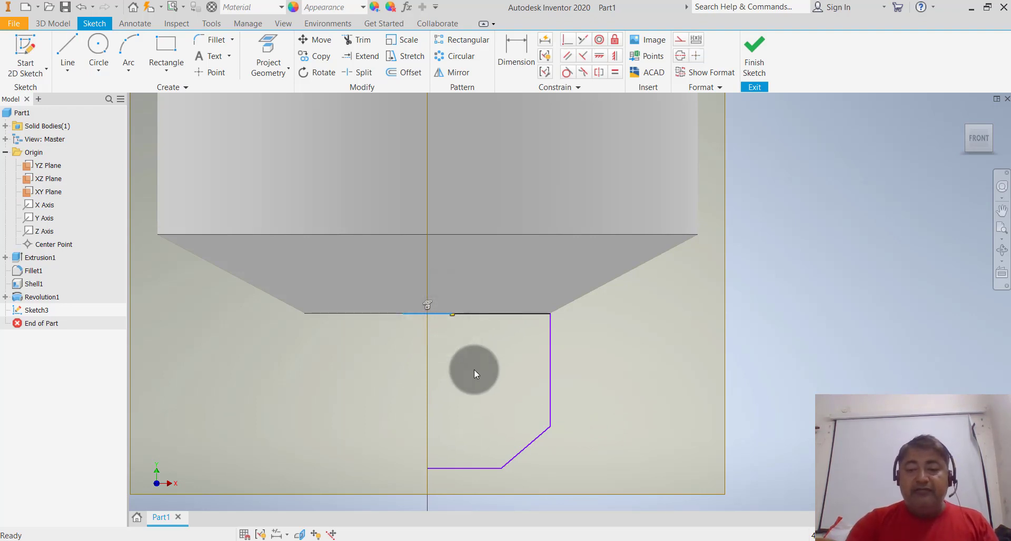
key(Delete)
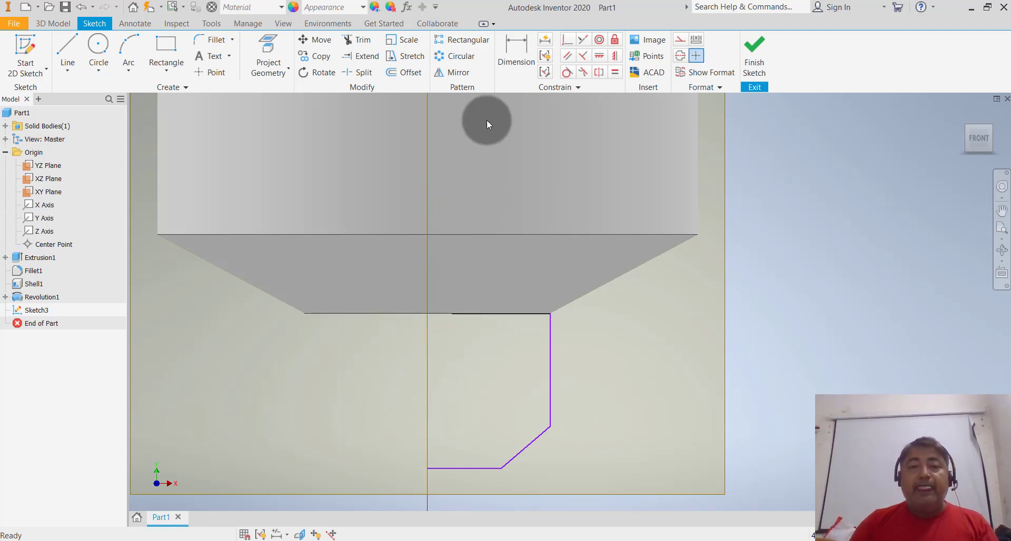
click(510, 63)
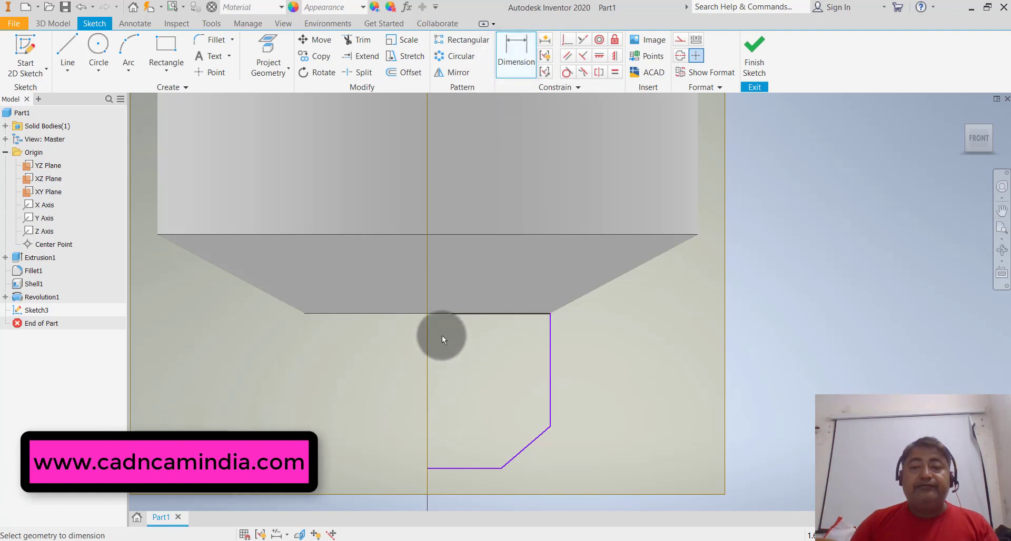
Step: Dimension the vertical line to 15 mm and the overall profile height to 18 mm
click(551, 369)
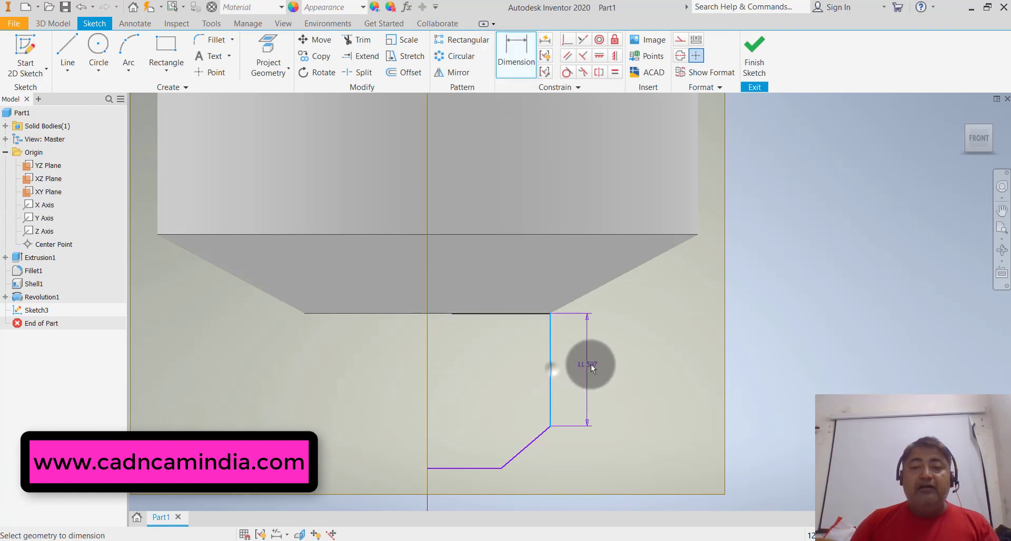
click(590, 364)
text(15)
key(Return)
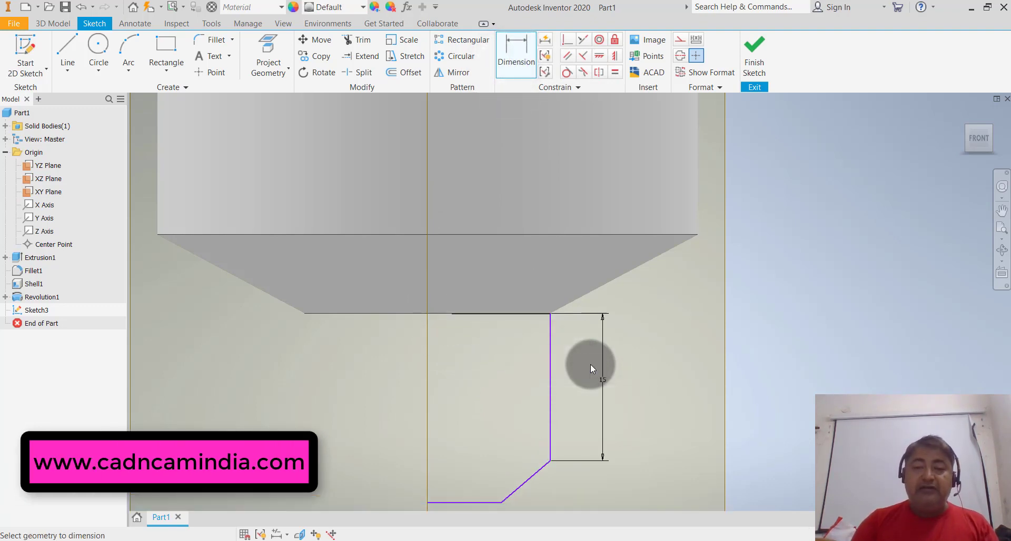
scroll(647, 342, down, 3)
click(571, 325)
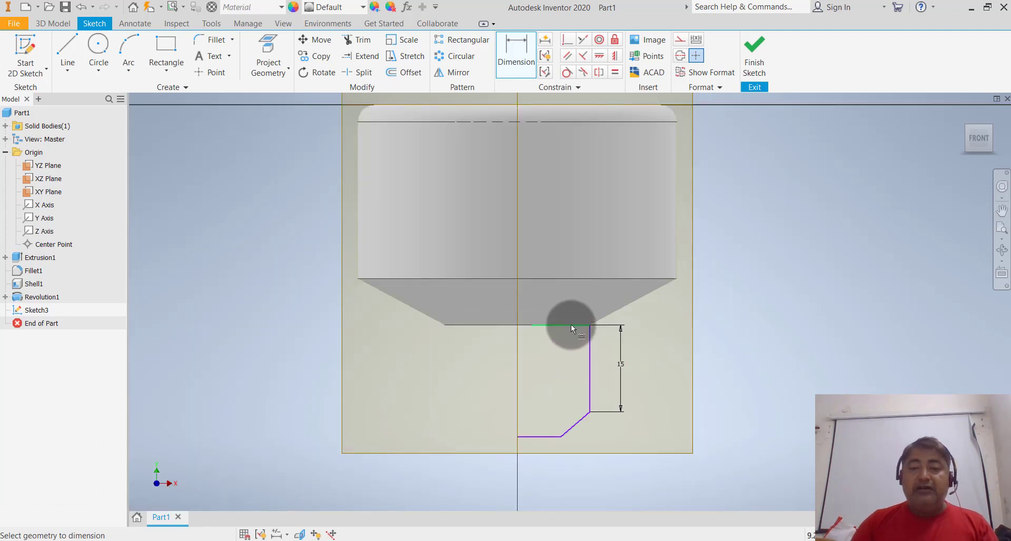
click(553, 436)
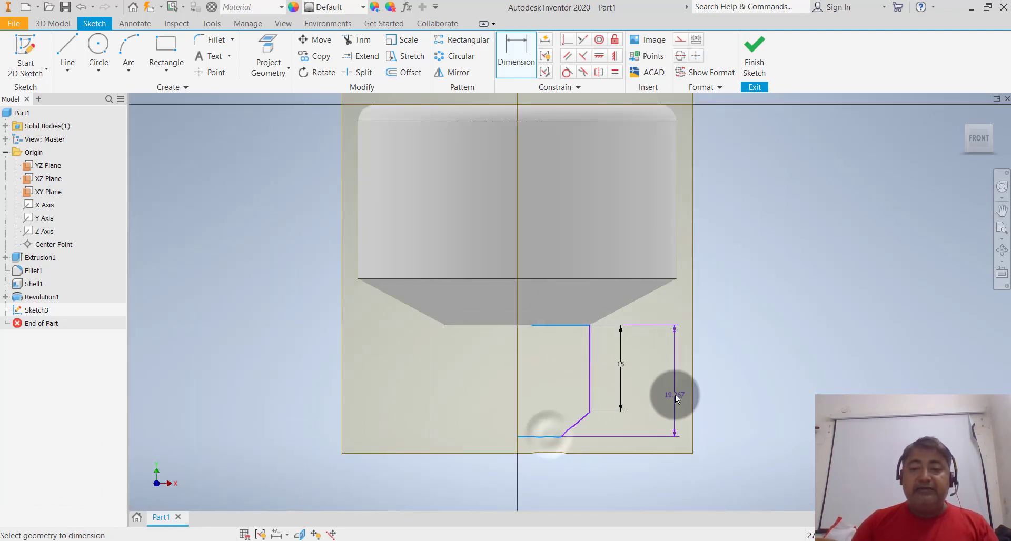
click(675, 395)
text(18)
key(Return)
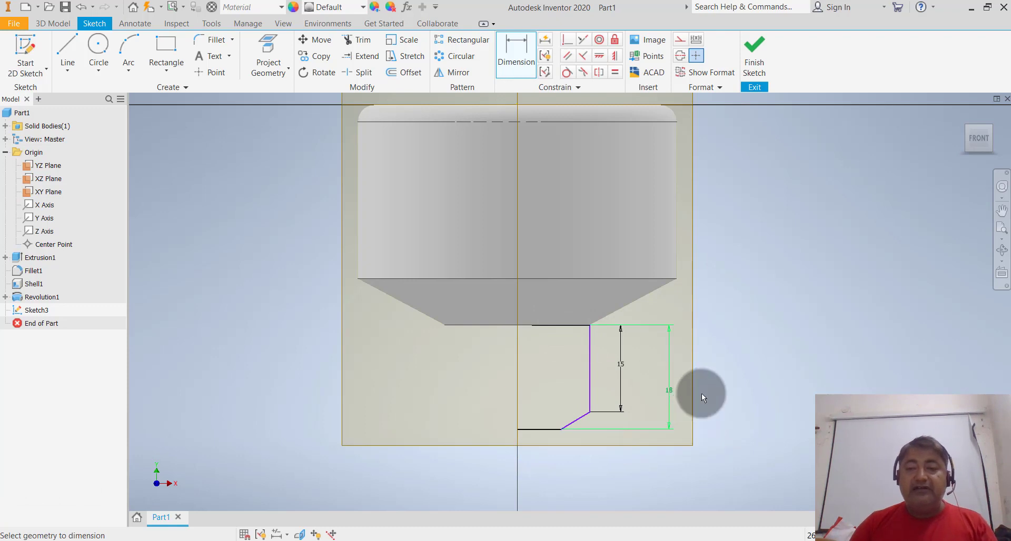
scroll(701, 393, down, 2)
click(745, 390)
scroll(659, 397, up, 5)
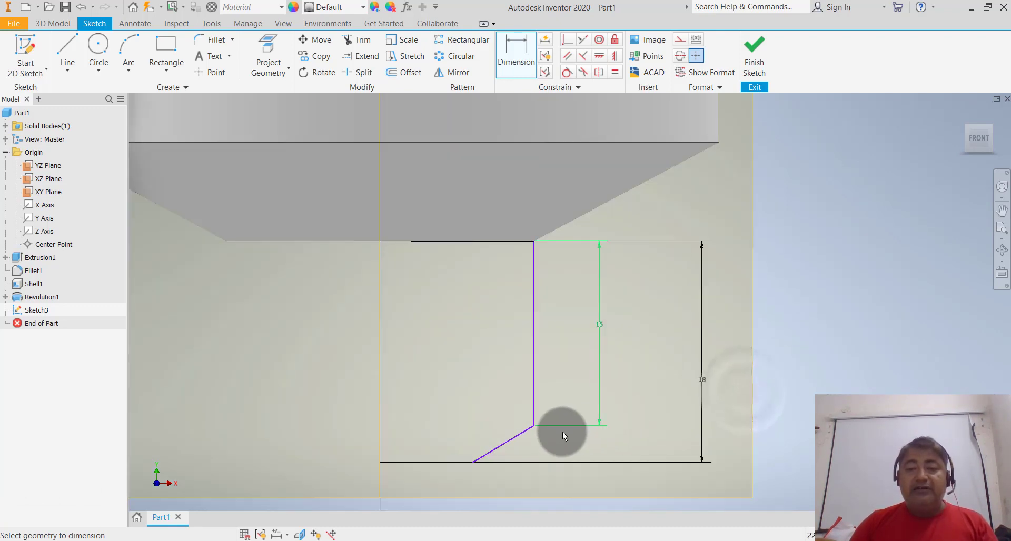
Step: Dimension the bottom horizontal line to 8 mm
click(423, 461)
click(425, 453)
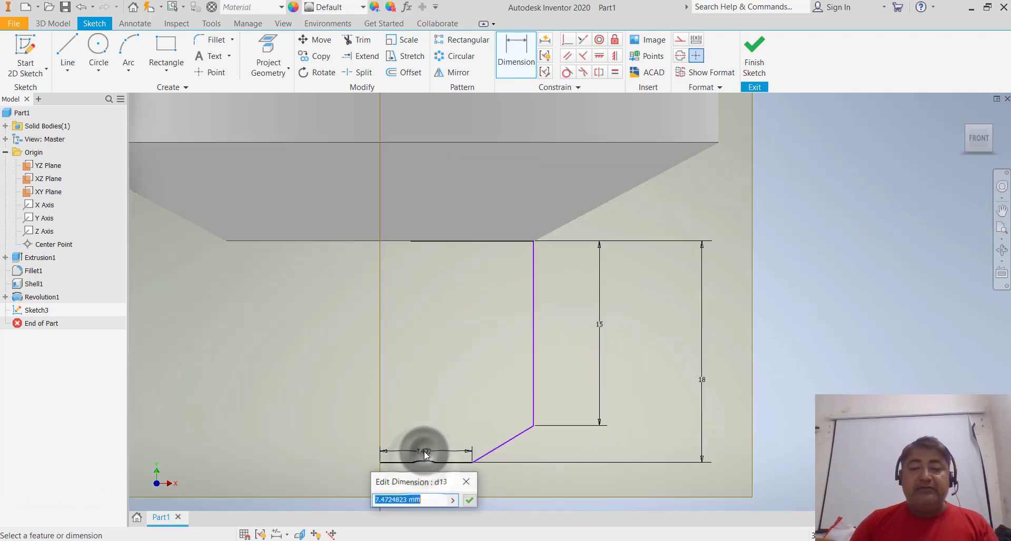
text(8)
key(Return)
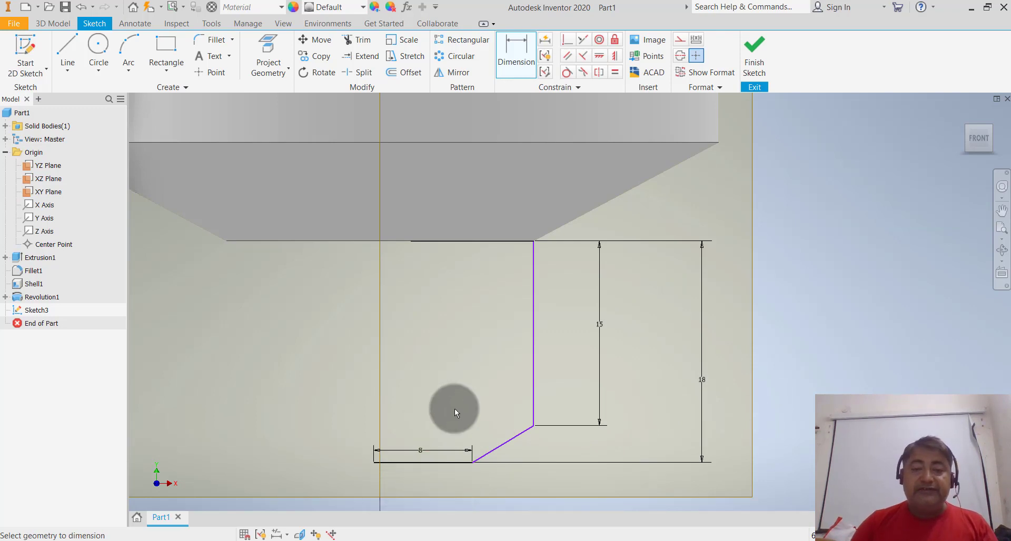
scroll(533, 466, down, 2)
scroll(538, 467, up, 4)
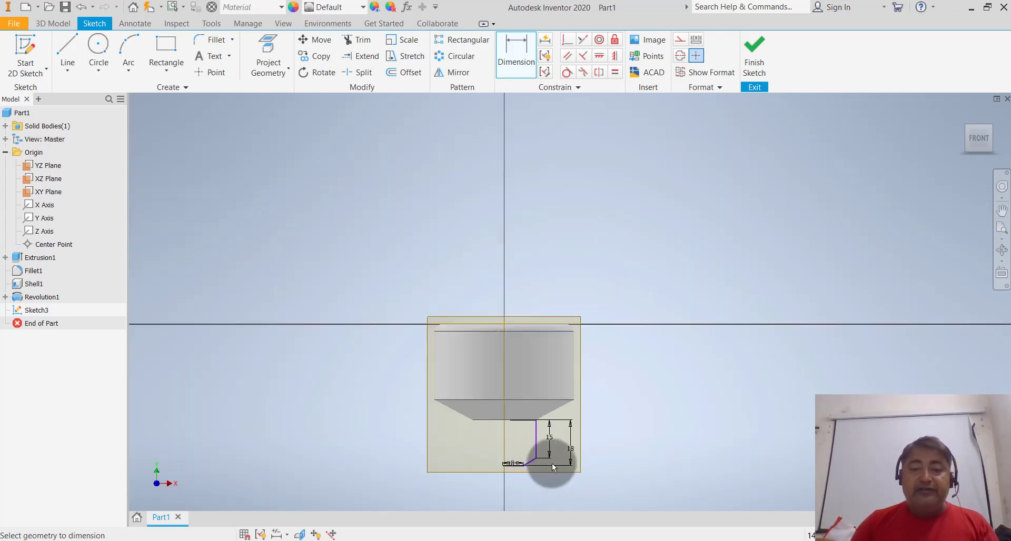
scroll(510, 418, down, 6)
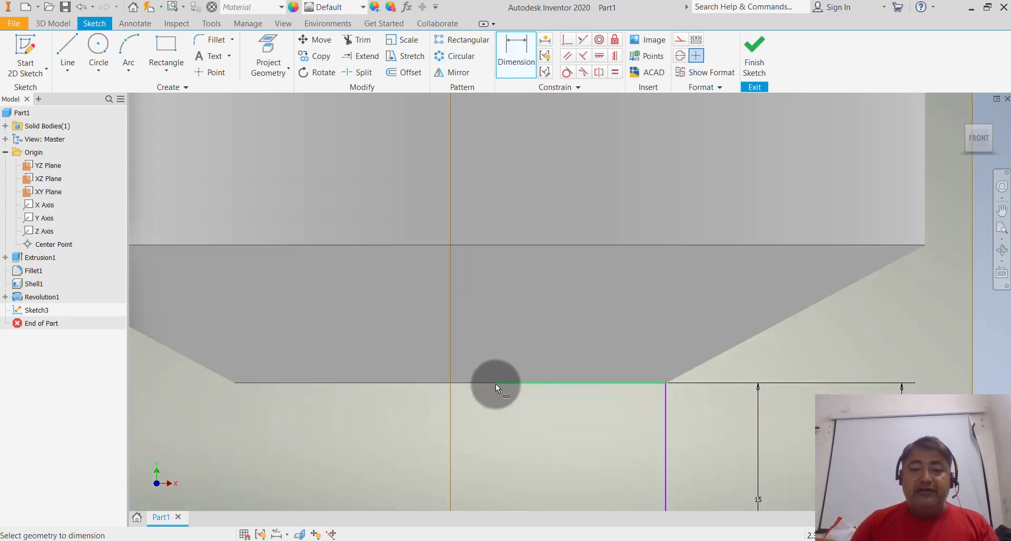
scroll(519, 394, down, 5)
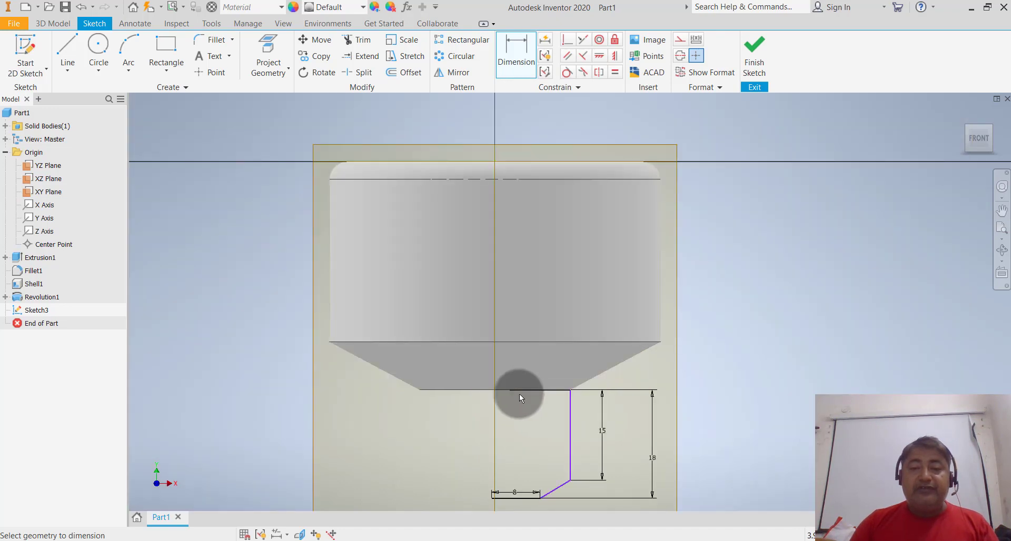
scroll(519, 394, down, 2)
Step: Add a 0 mm horizontal dimension placing the bottom line's left end on the centre axis
shift+middle_drag(697, 352, 667, 361)
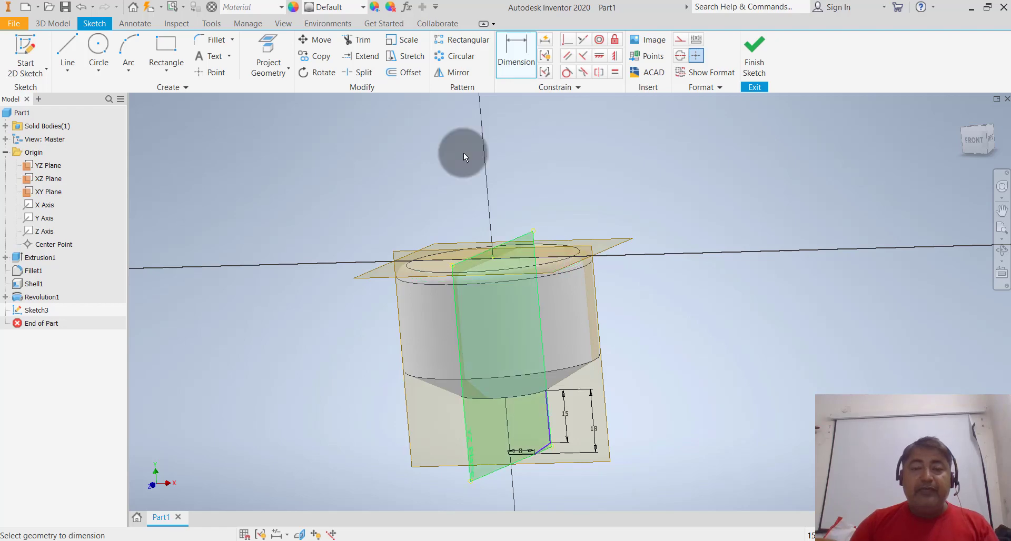
click(524, 71)
scroll(504, 262, up, 5)
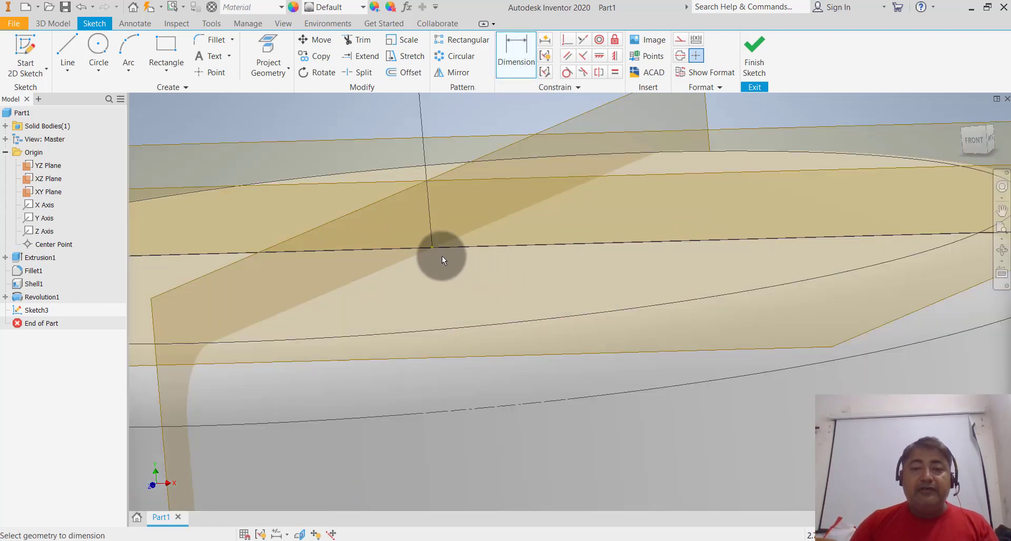
scroll(454, 263, down, 3)
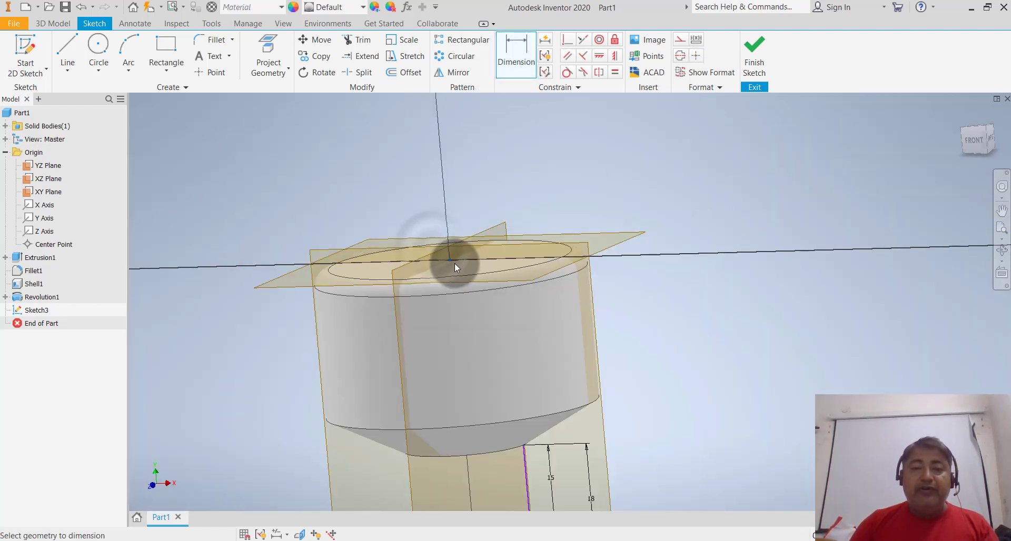
scroll(454, 263, down, 2)
scroll(469, 373, up, 3)
scroll(454, 317, up, 2)
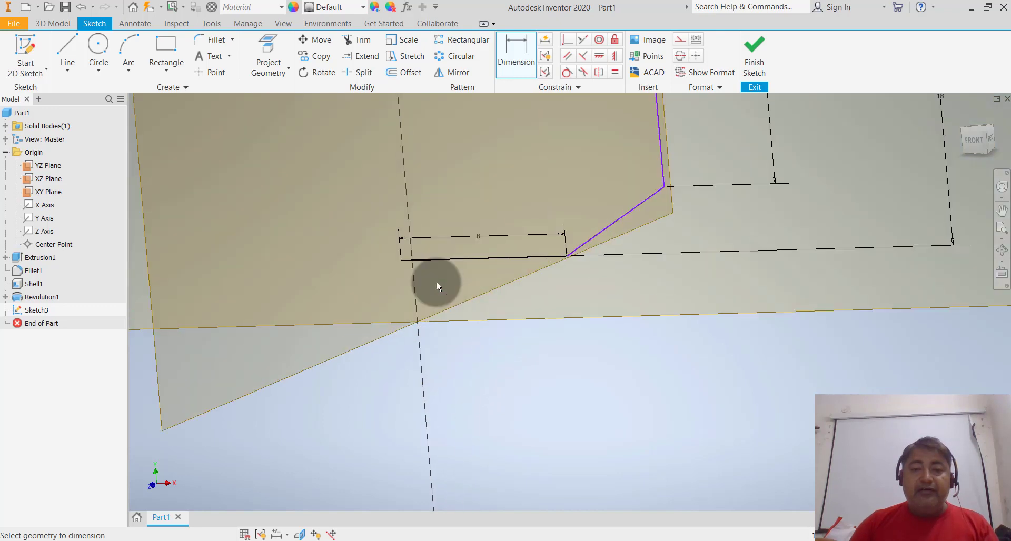
scroll(437, 282, up, 2)
click(369, 241)
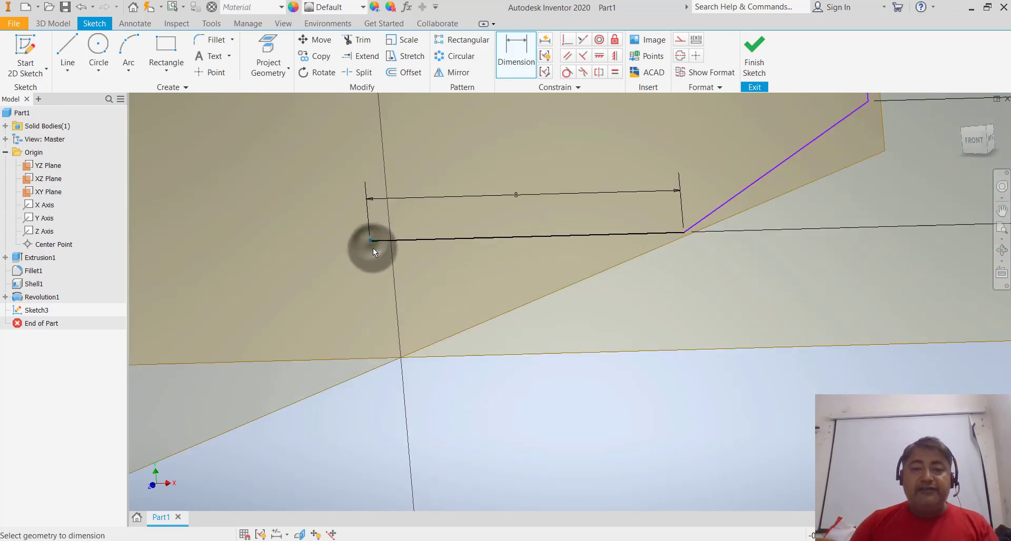
click(370, 290)
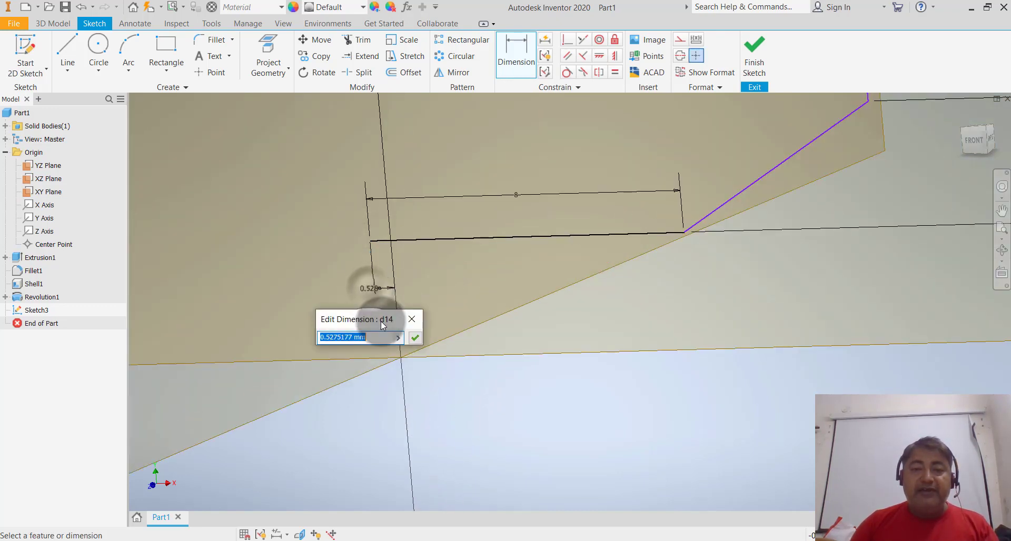
text(0)
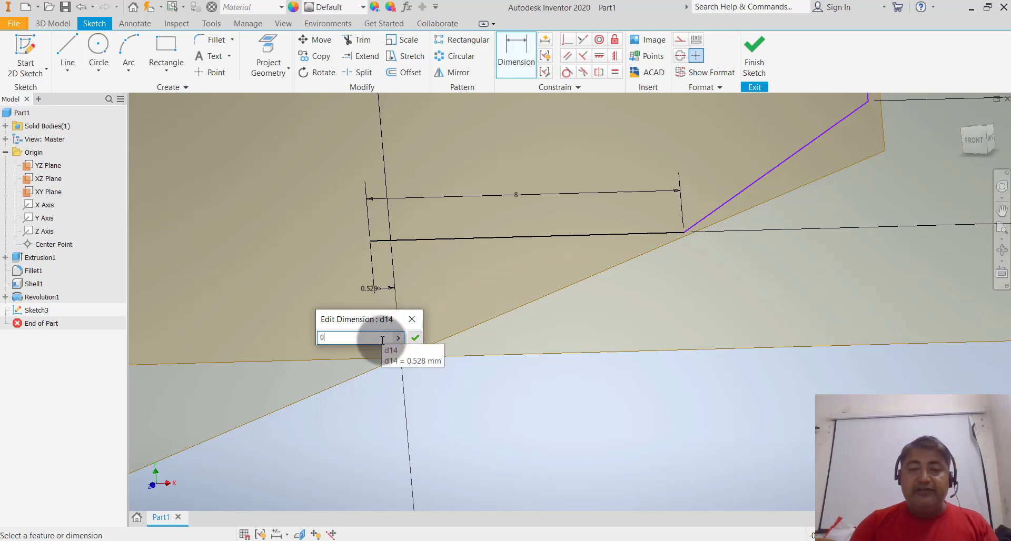
key(Return)
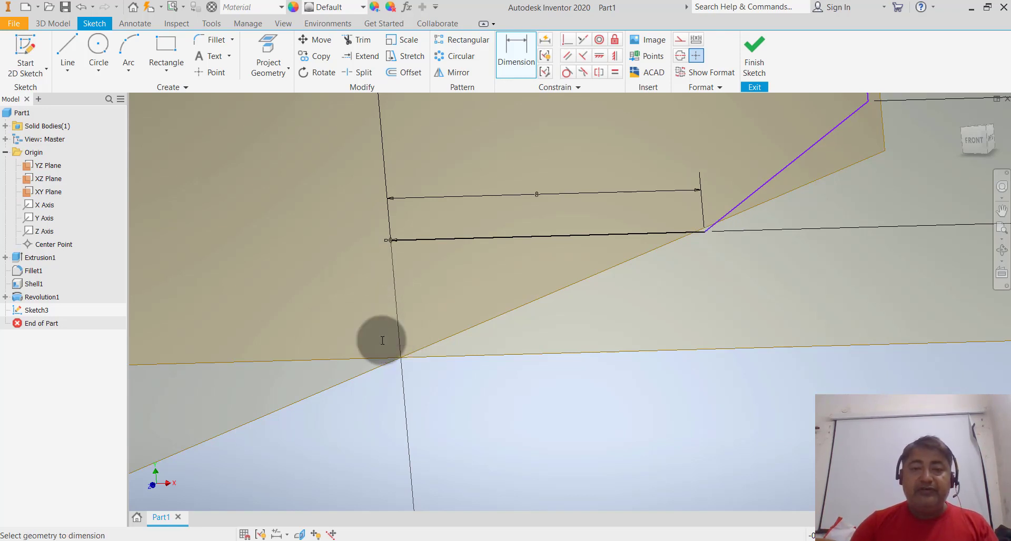
scroll(554, 426, down, 5)
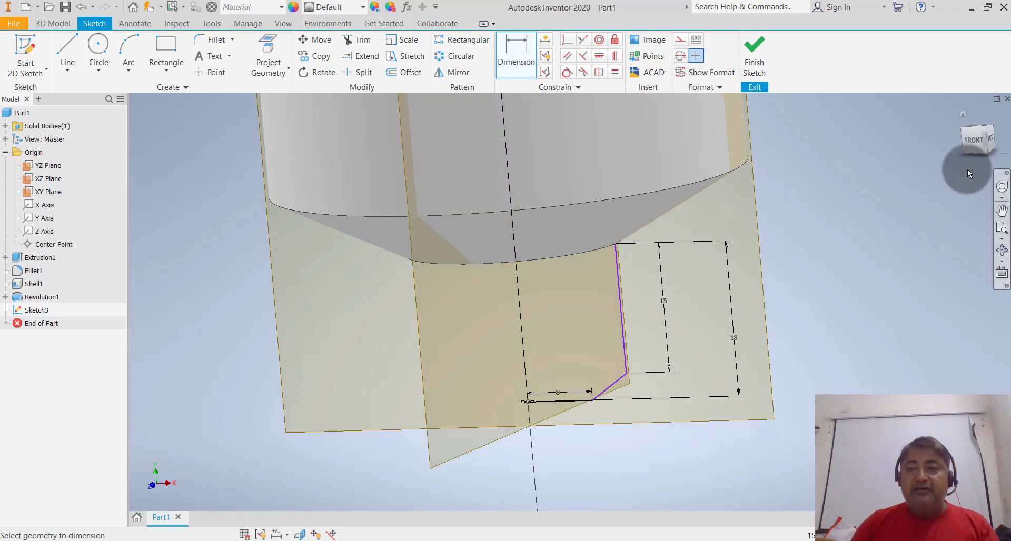
click(975, 142)
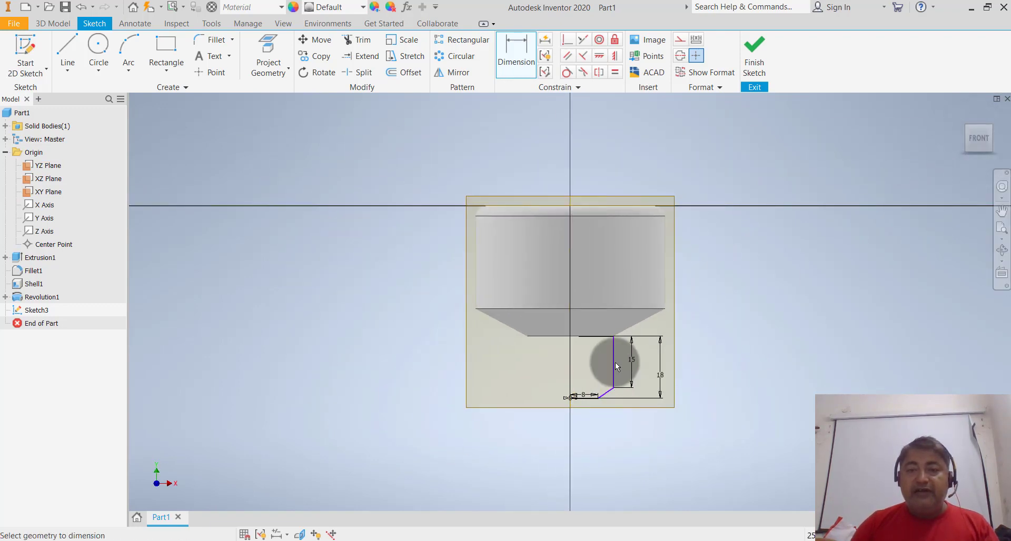
scroll(615, 362, up, 3)
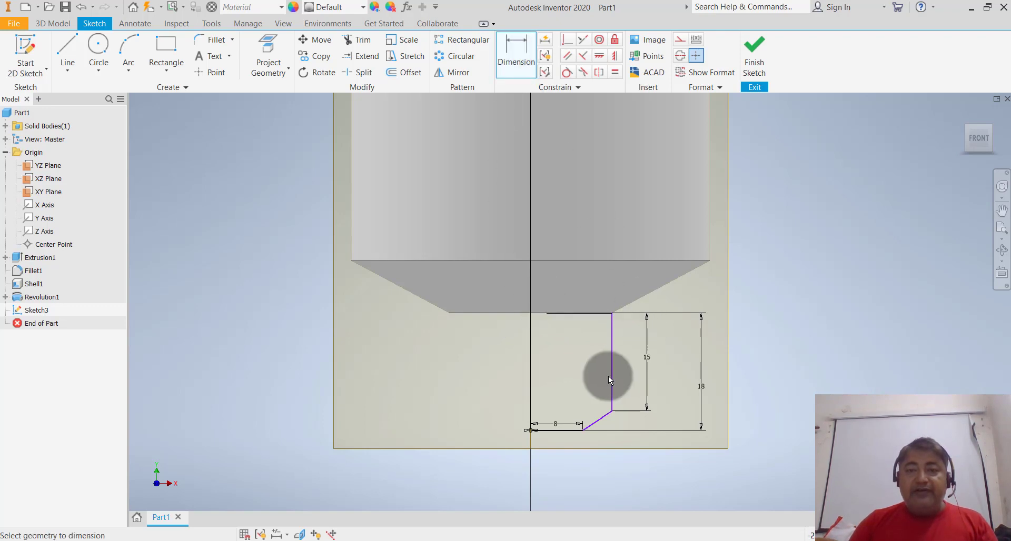
scroll(609, 376, down, 5)
shift+middle_drag(673, 356, 661, 367)
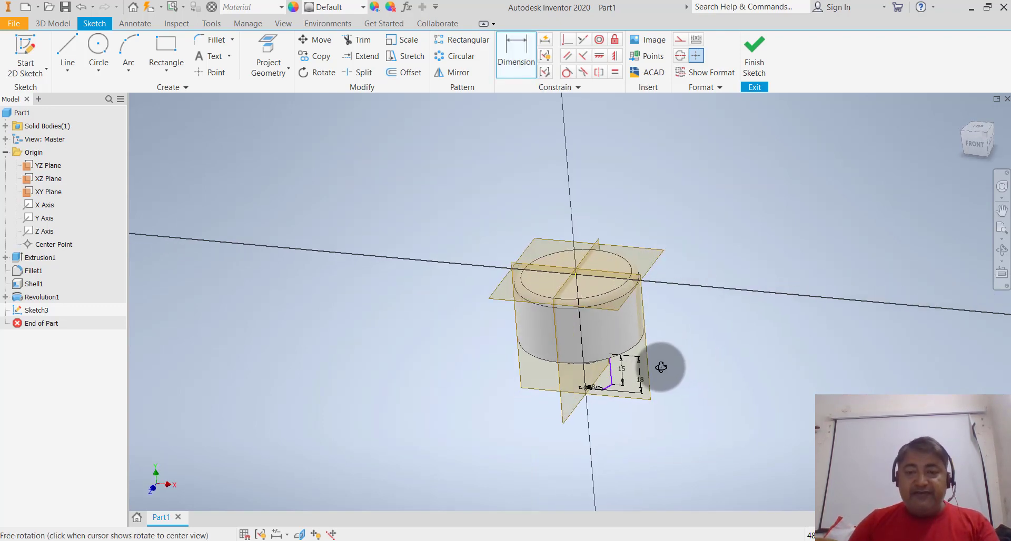
scroll(661, 300, up, 5)
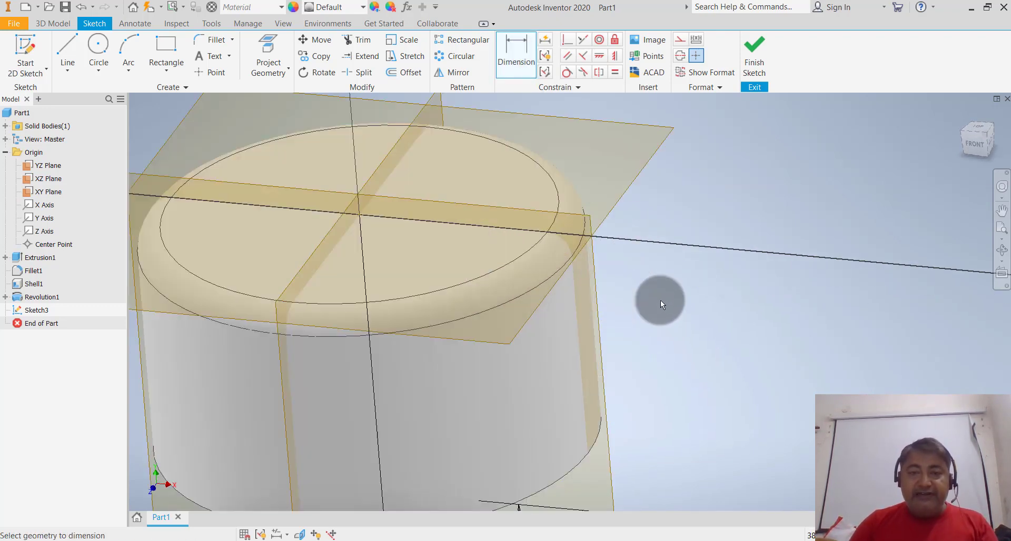
click(360, 214)
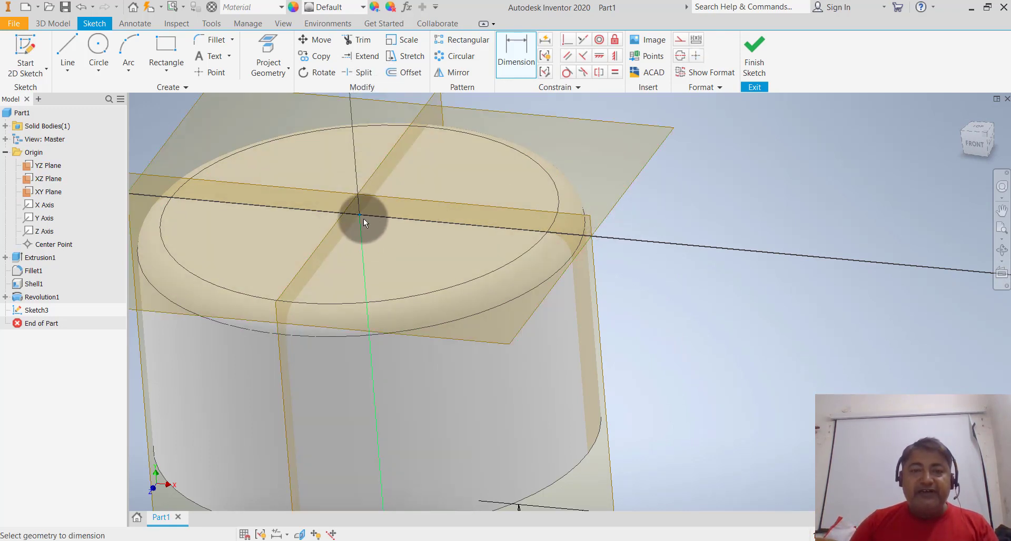
scroll(426, 216, down, 4)
scroll(429, 332, up, 5)
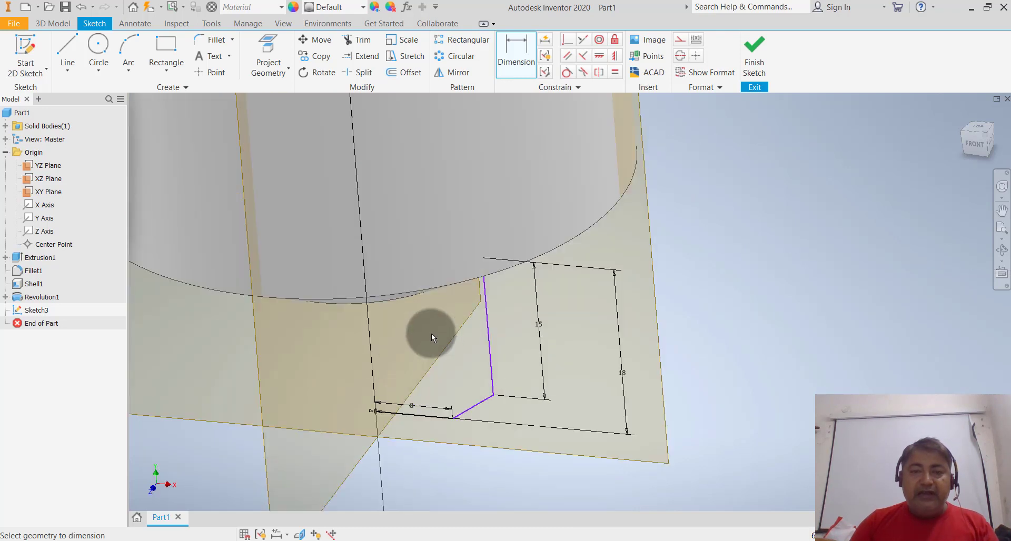
middle_drag(429, 332, 451, 341)
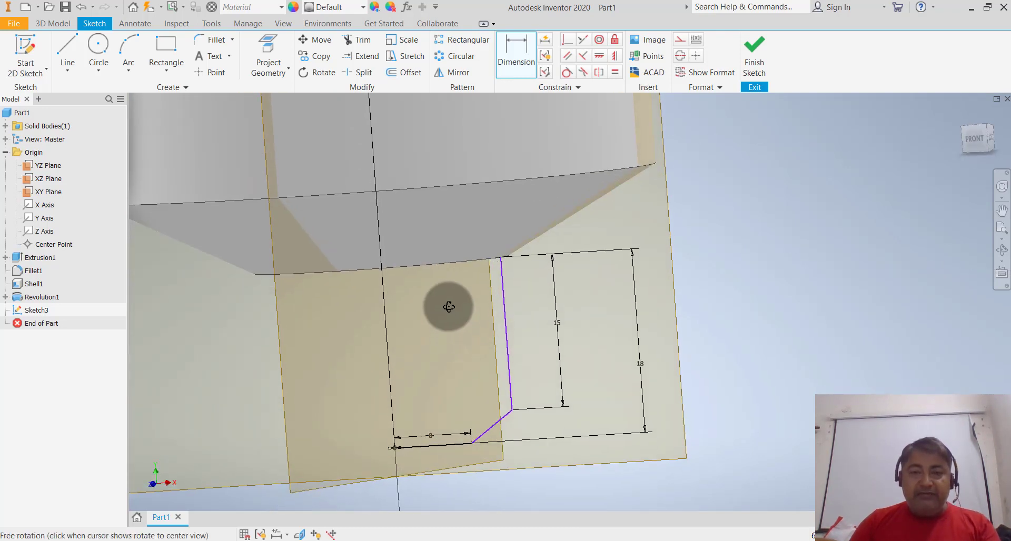
drag(451, 322, 434, 293)
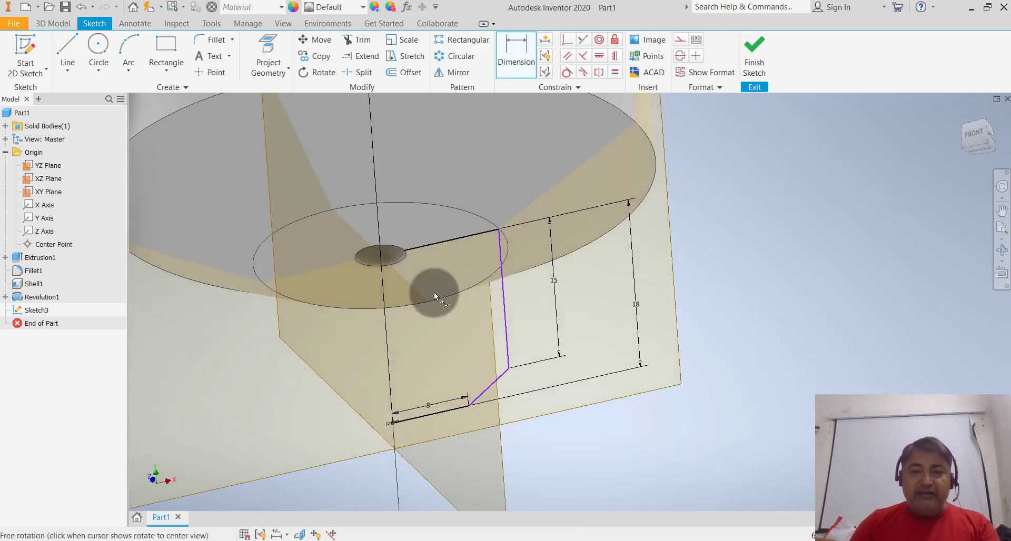
click(404, 252)
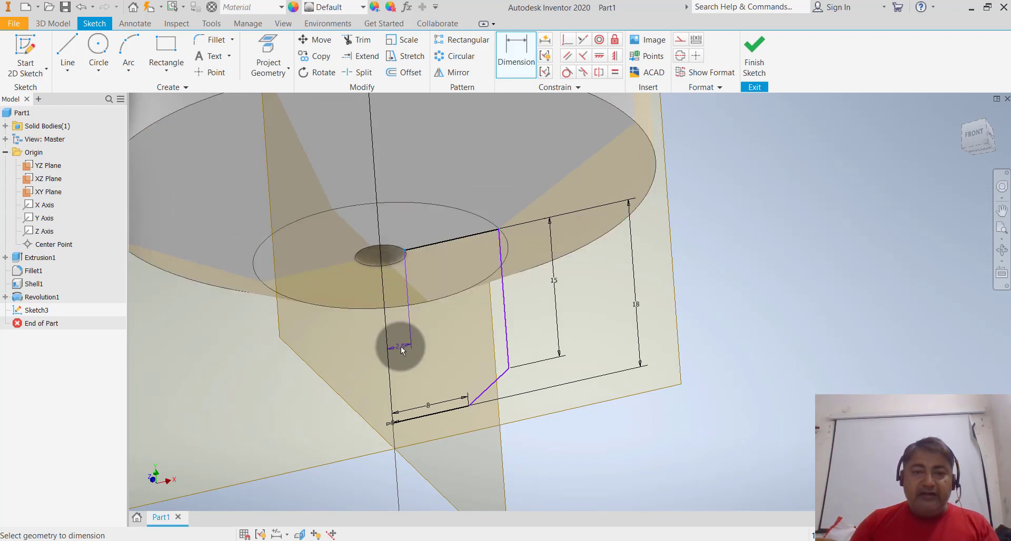
click(402, 350)
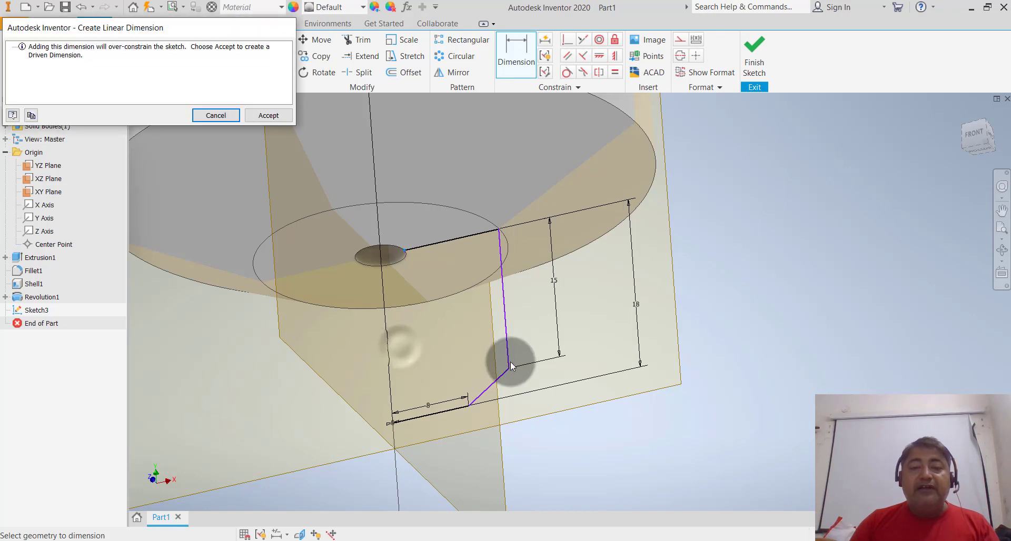
click(216, 115)
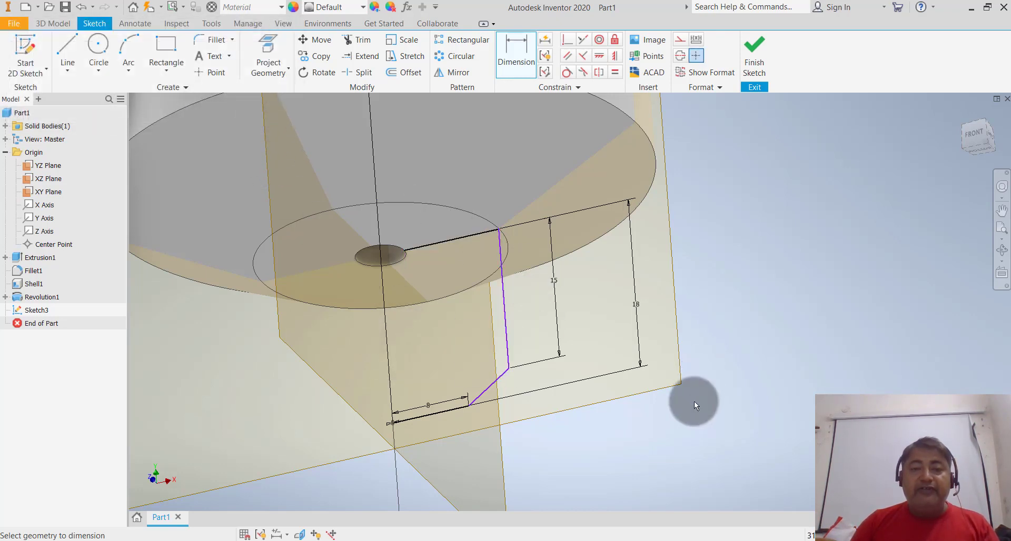
scroll(695, 402, up, 3)
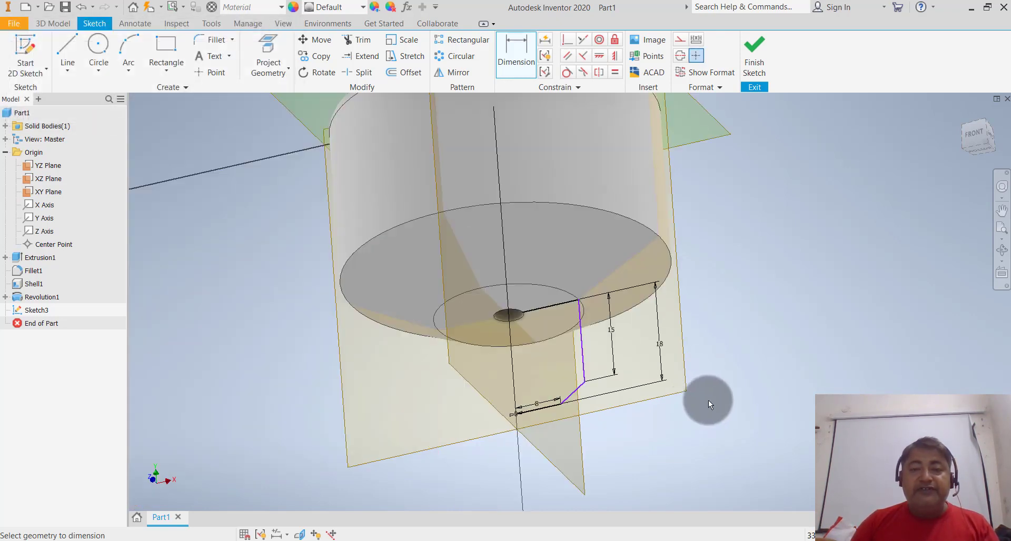
Step: Finish the sketch, then reopen Sketch3 from the browser for editing
click(748, 74)
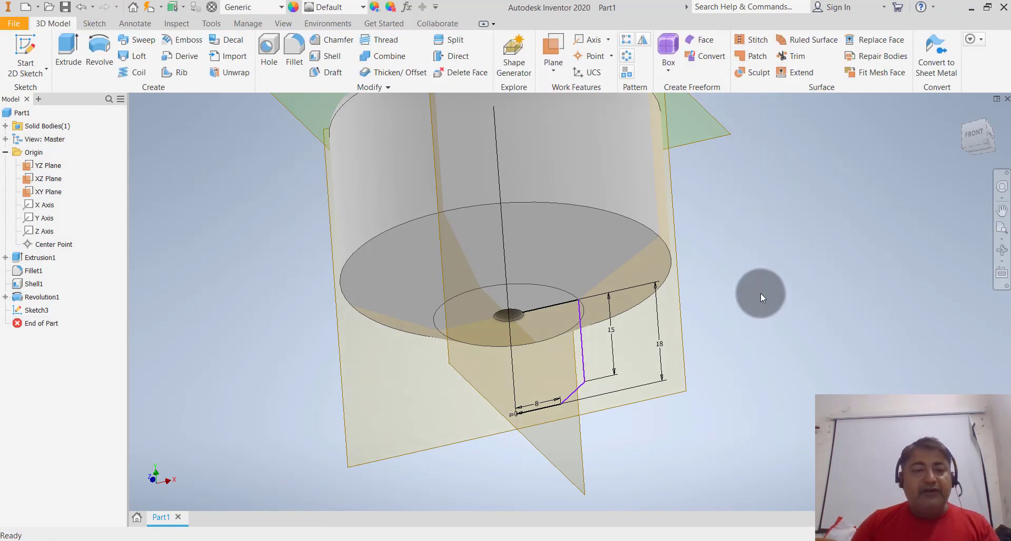
double_click(37, 311)
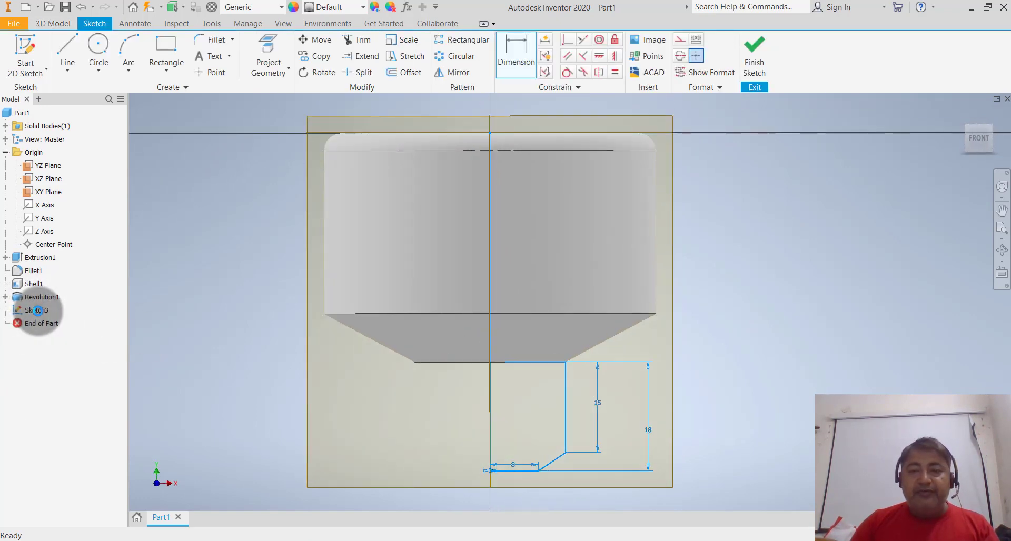
scroll(582, 488, down, 3)
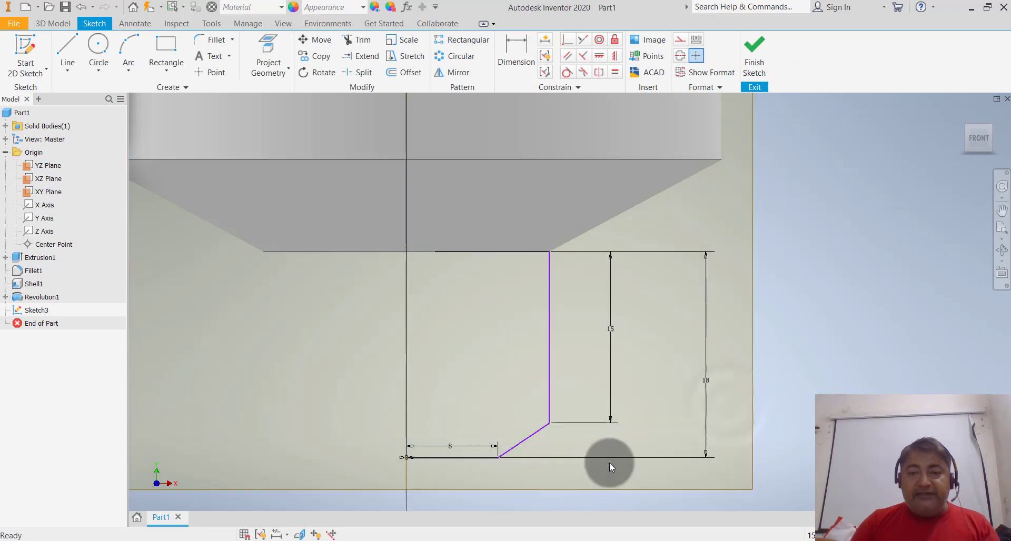
scroll(609, 462, up, 3)
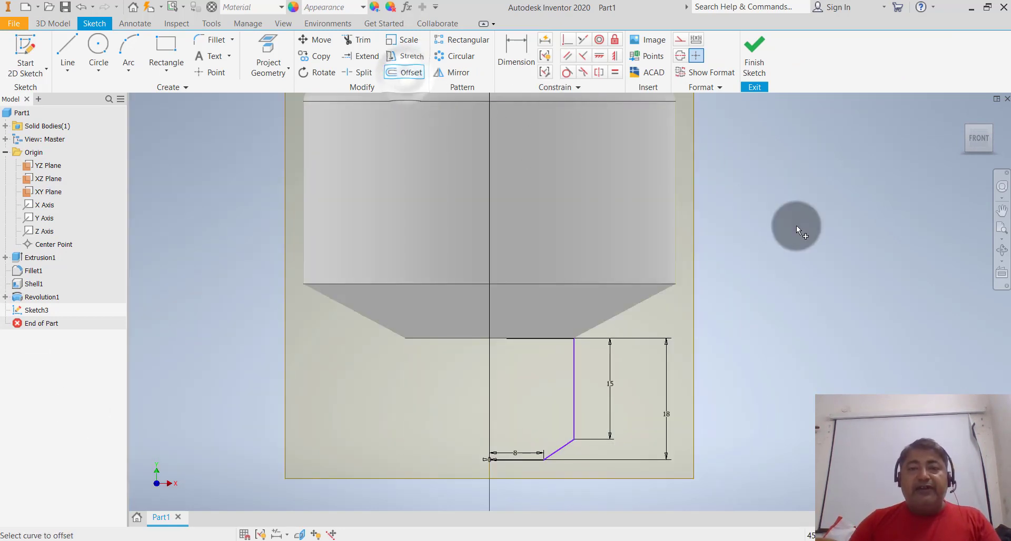
Step: Offset the pin profile 2.5 mm inward toward the axis to create a parallel copy
click(573, 394)
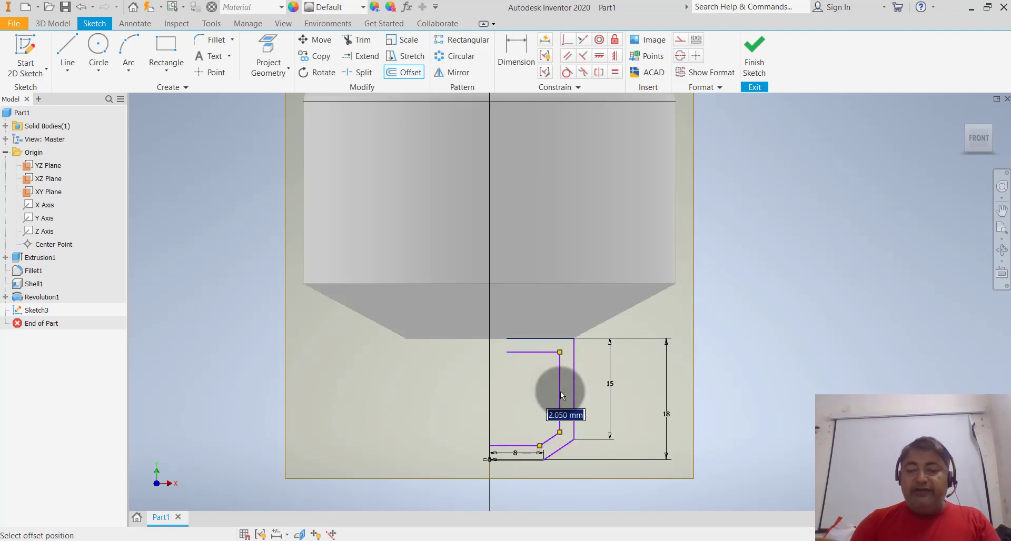
text(5)
key(Return)
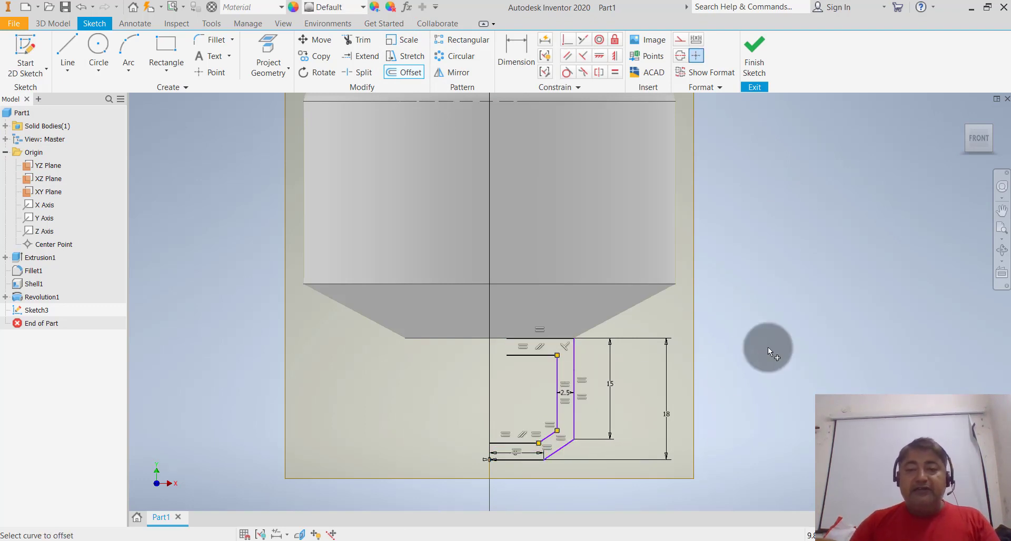
click(67, 53)
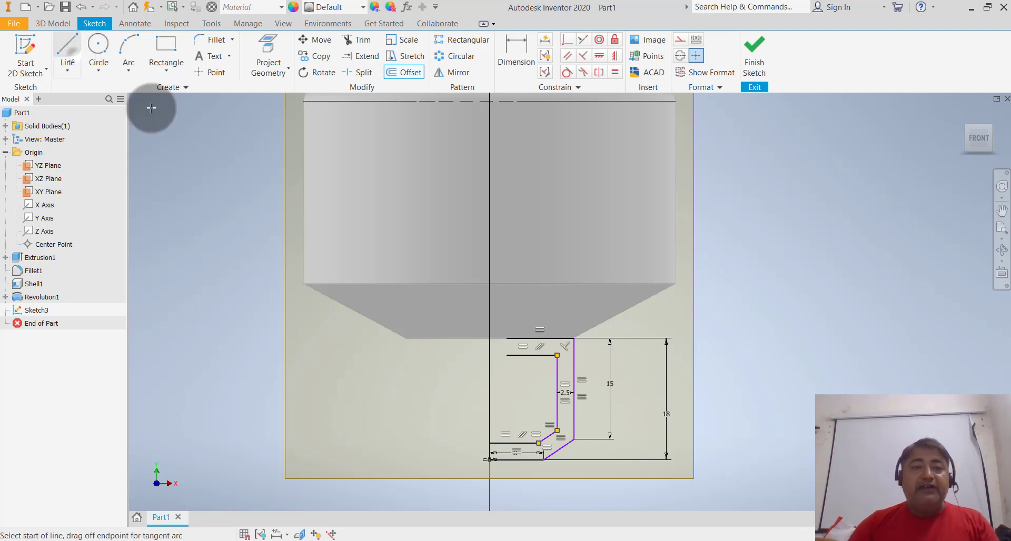
scroll(497, 345, up, 3)
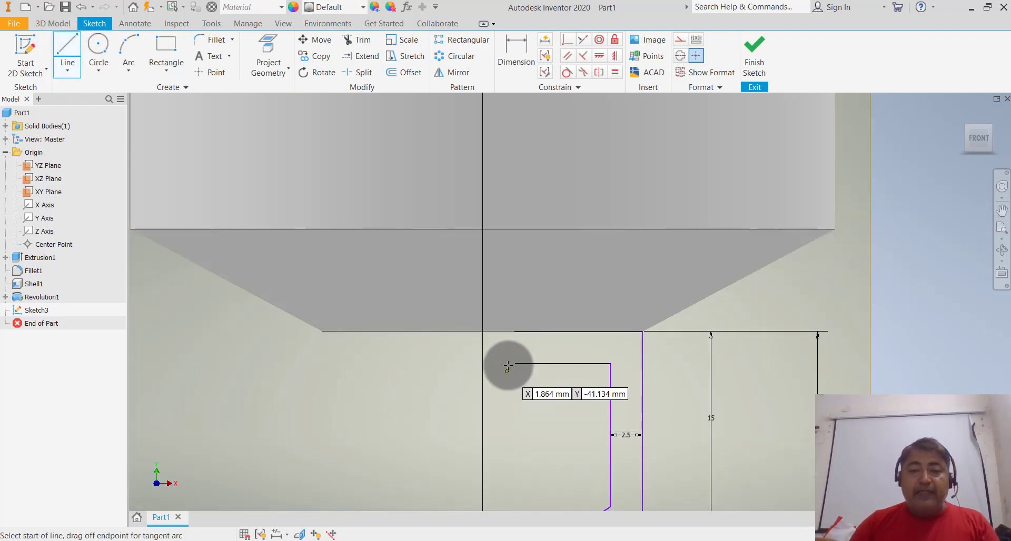
Step: Draw a 2.5 mm line from the offset line's end up to the base's bottom edge
click(512, 362)
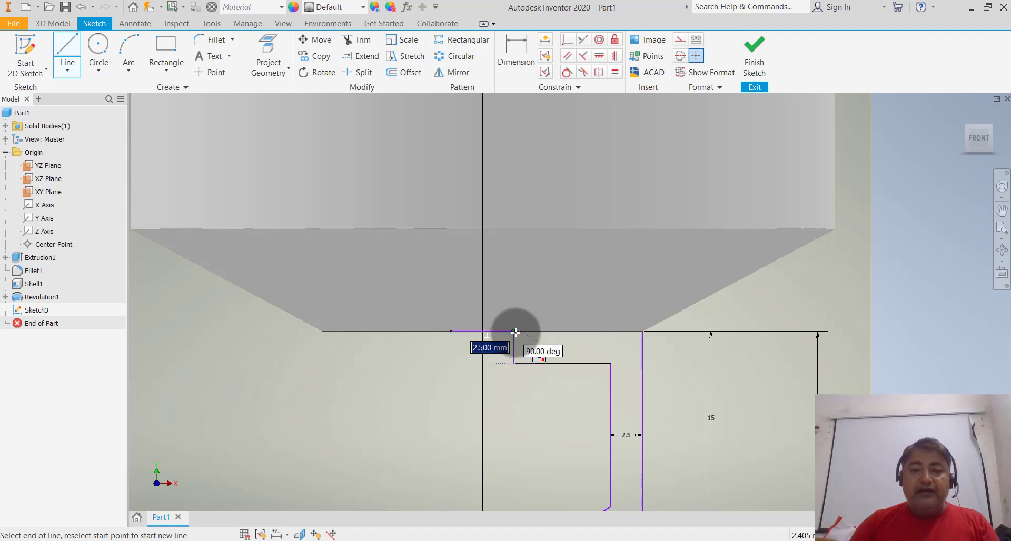
click(515, 332)
key(Escape)
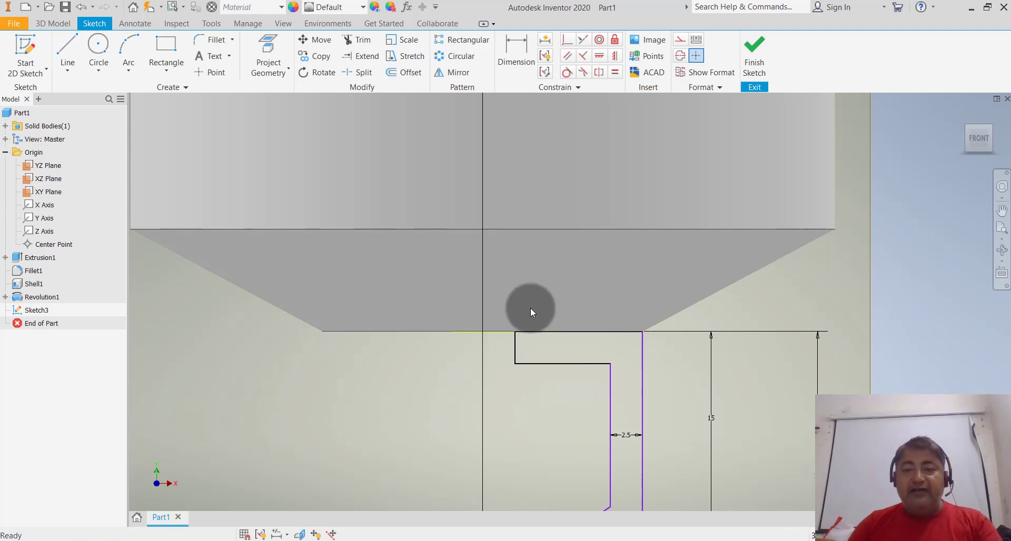
scroll(530, 308, down, 2)
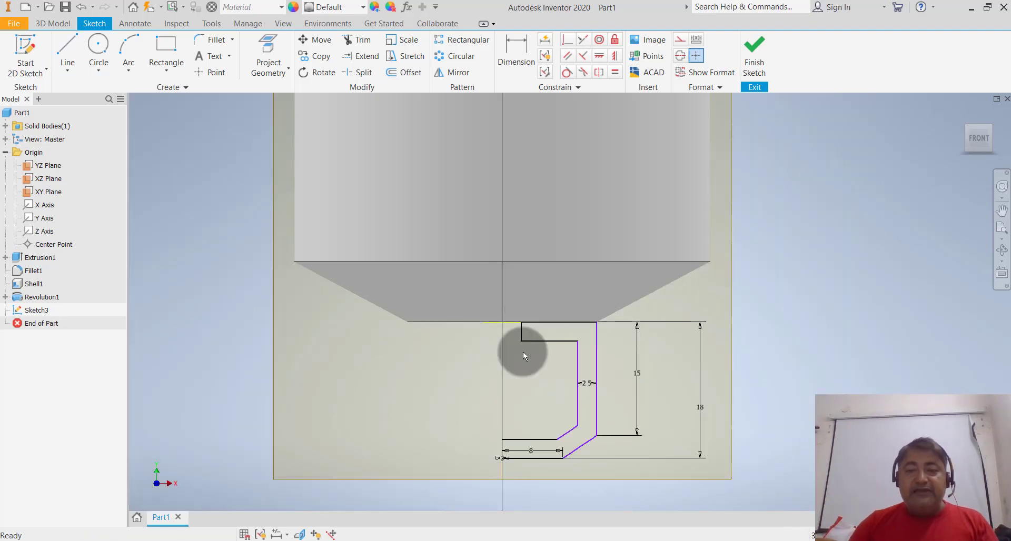
Step: Close the profile's left side with a line from the upper line down to the lower line
click(67, 45)
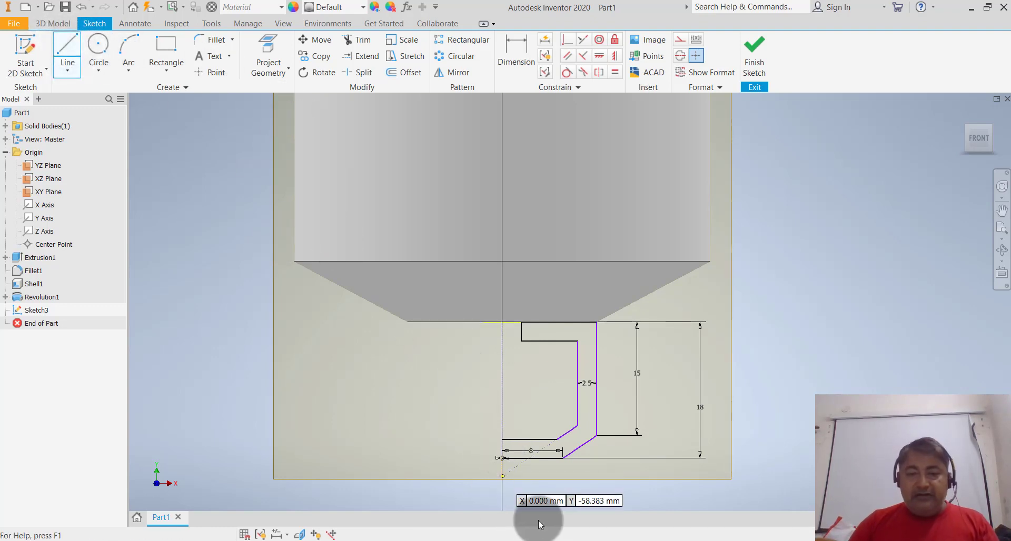
scroll(511, 462, down, 2)
scroll(515, 460, down, 1)
scroll(515, 460, up, 3)
scroll(517, 467, up, 3)
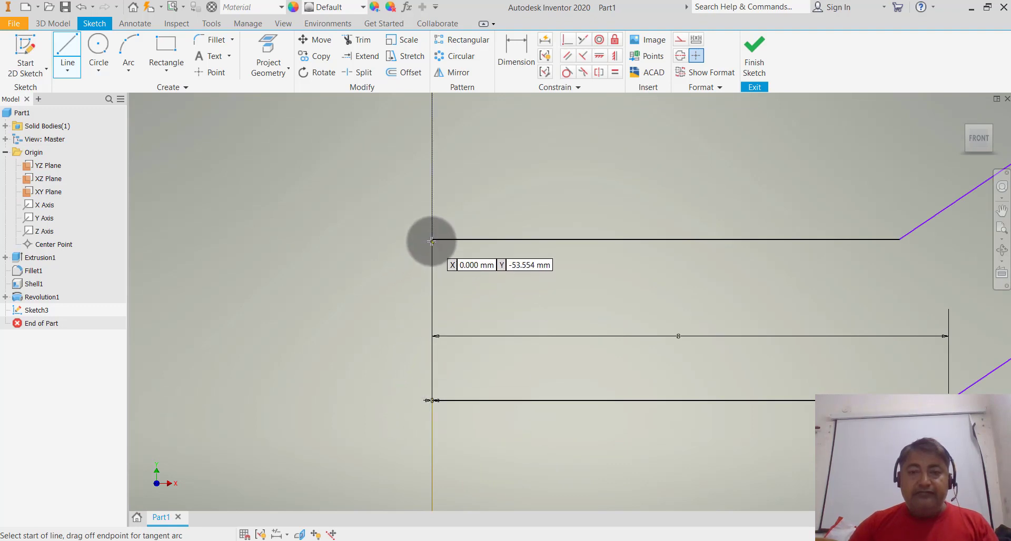
click(432, 240)
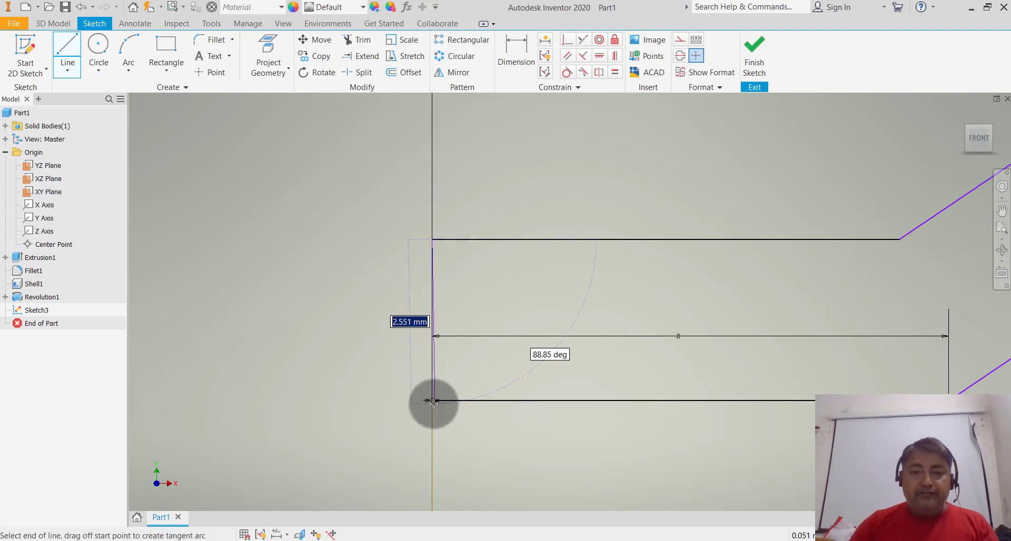
double_click(433, 401)
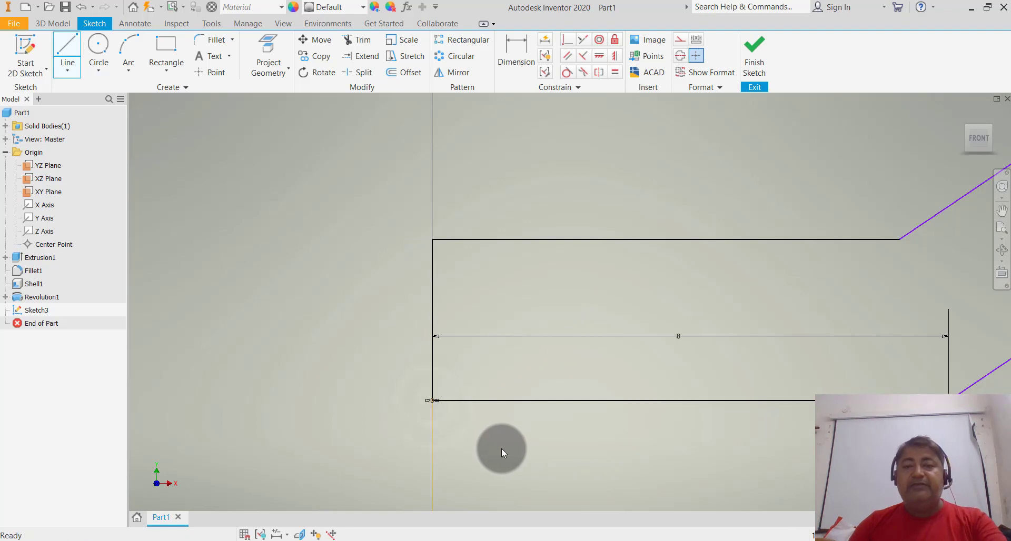
key(Escape)
scroll(501, 448, down, 5)
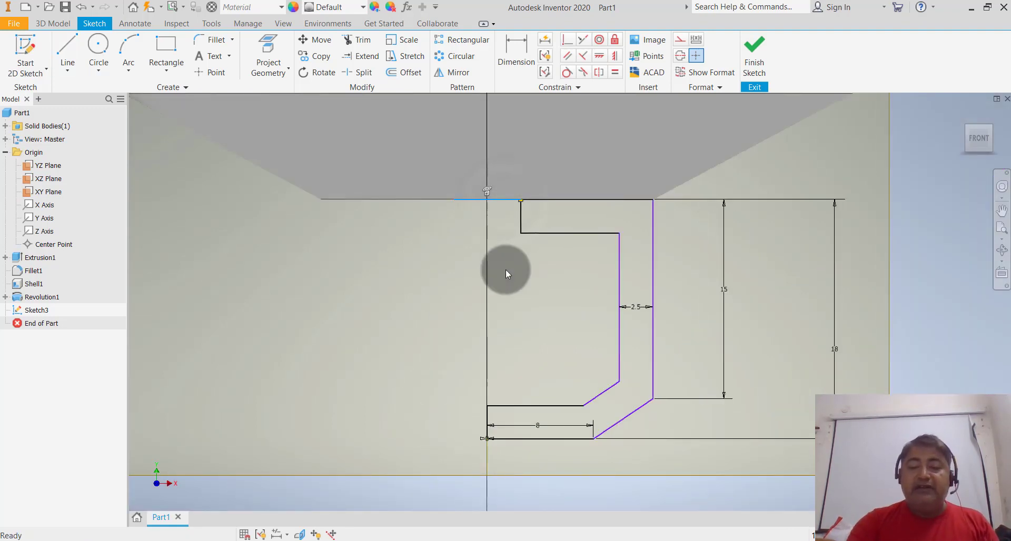
scroll(593, 323, down, 3)
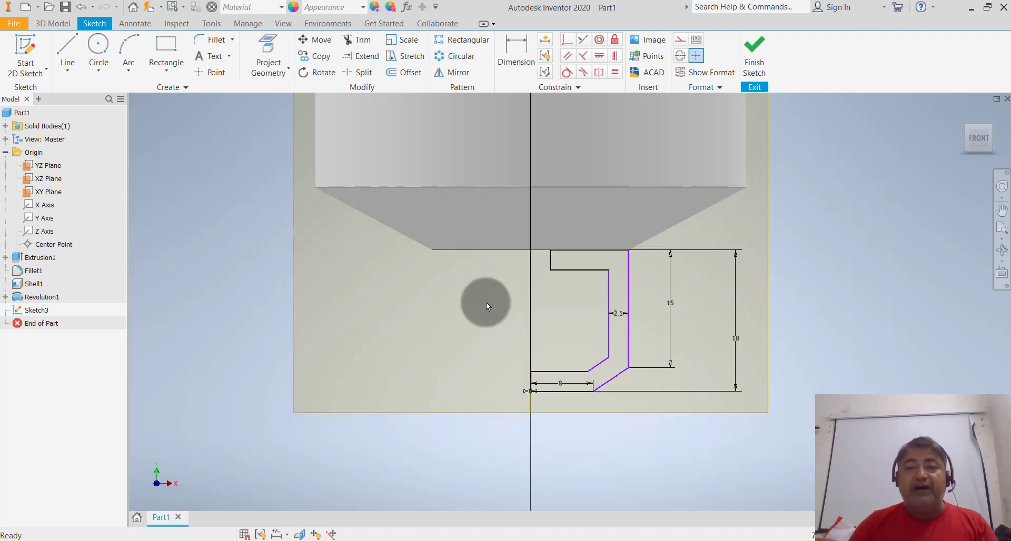
Step: Draw a vertical axis line from the top edge down the part's centre, then orbit to check
click(67, 70)
click(68, 51)
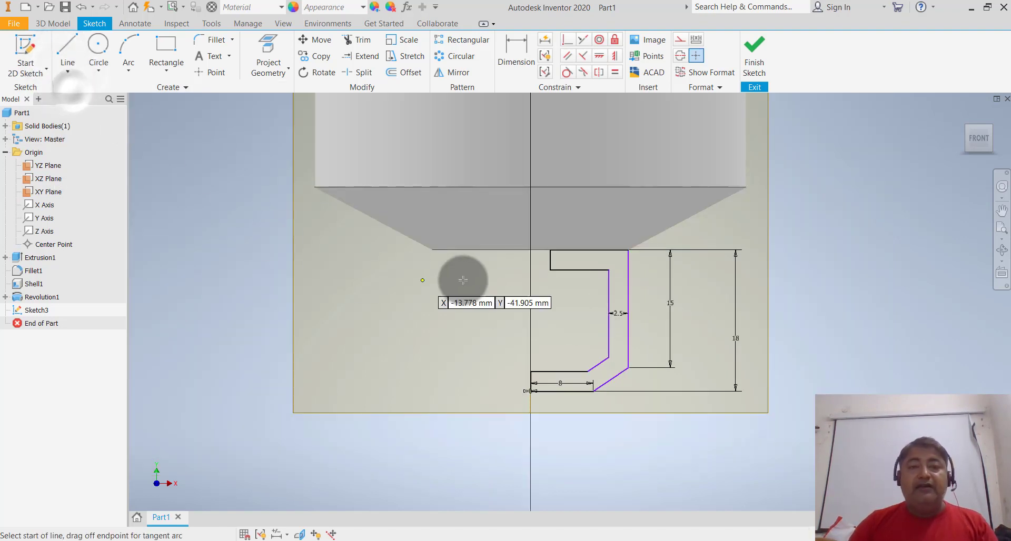
click(530, 251)
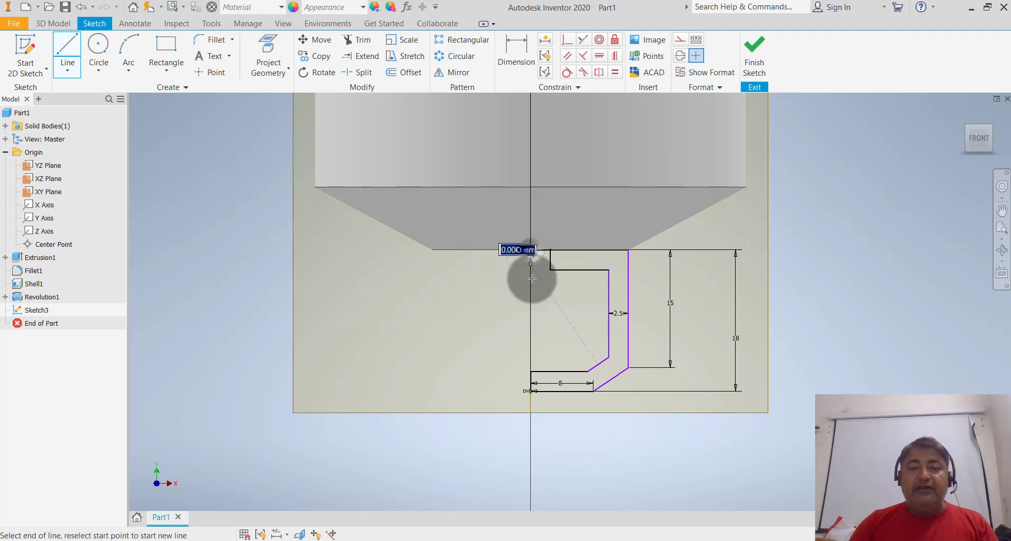
click(533, 465)
key(Escape)
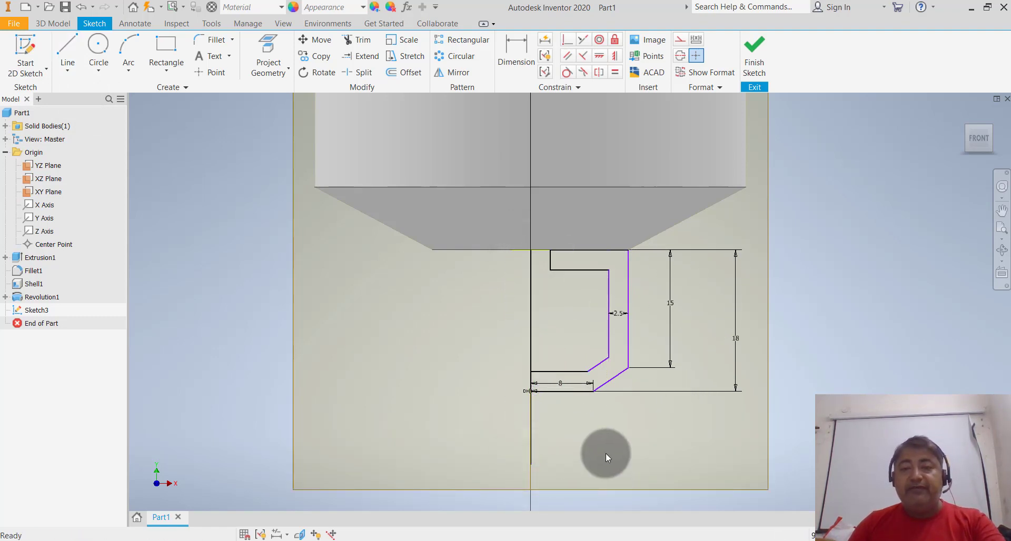
click(517, 248)
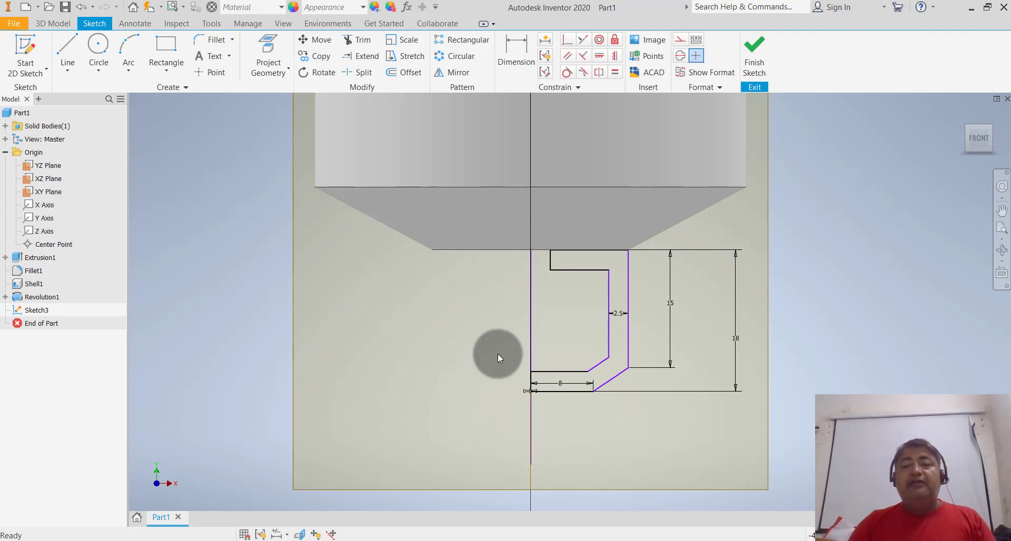
scroll(498, 353, up, 3)
scroll(735, 274, up, 3)
mouse_move(735, 273)
mouse_down()
mouse_move(725, 288)
mouse_move(704, 283)
mouse_up()
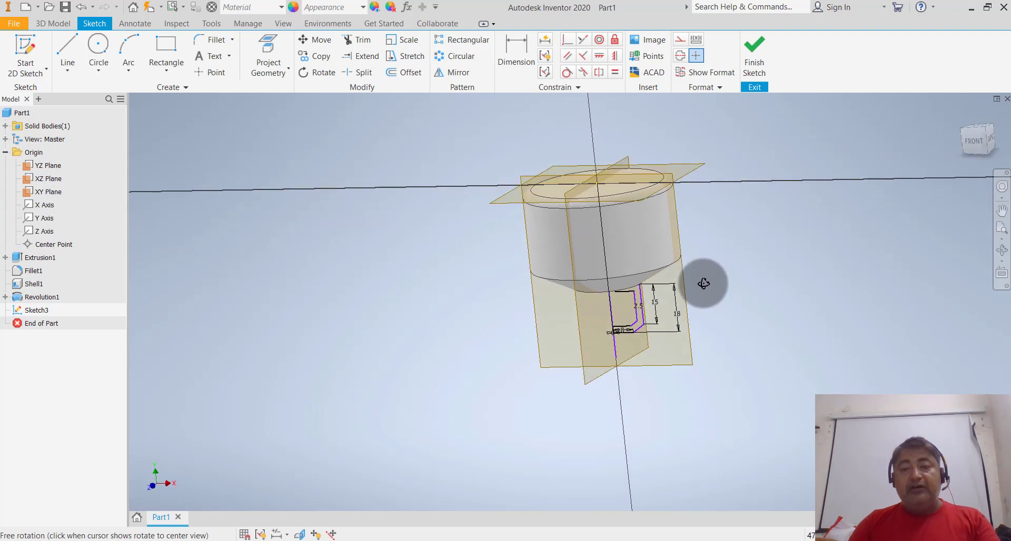
Step: Revolve the Sketch3 profile 360° about the vertical centre line to form the cylindrical neck
click(758, 58)
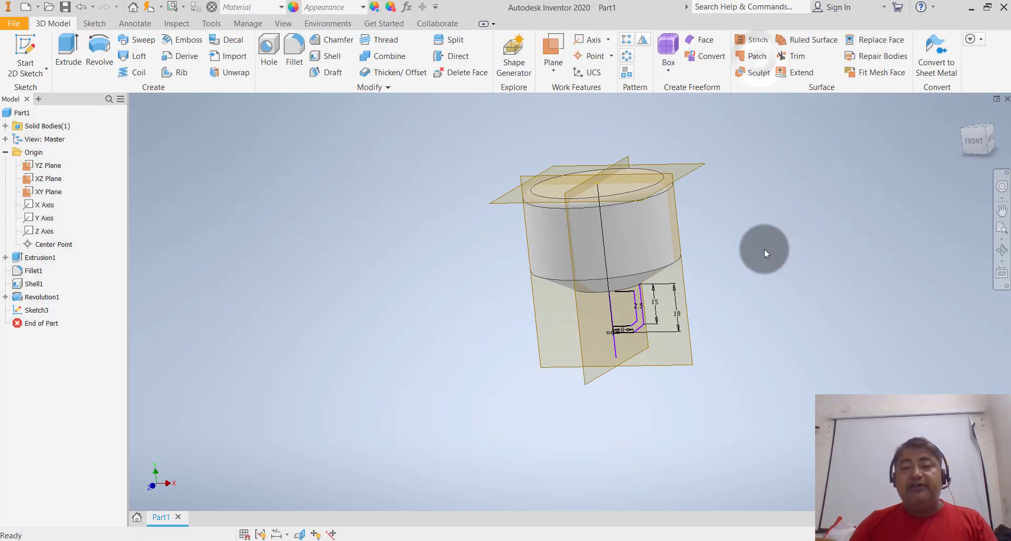
click(108, 67)
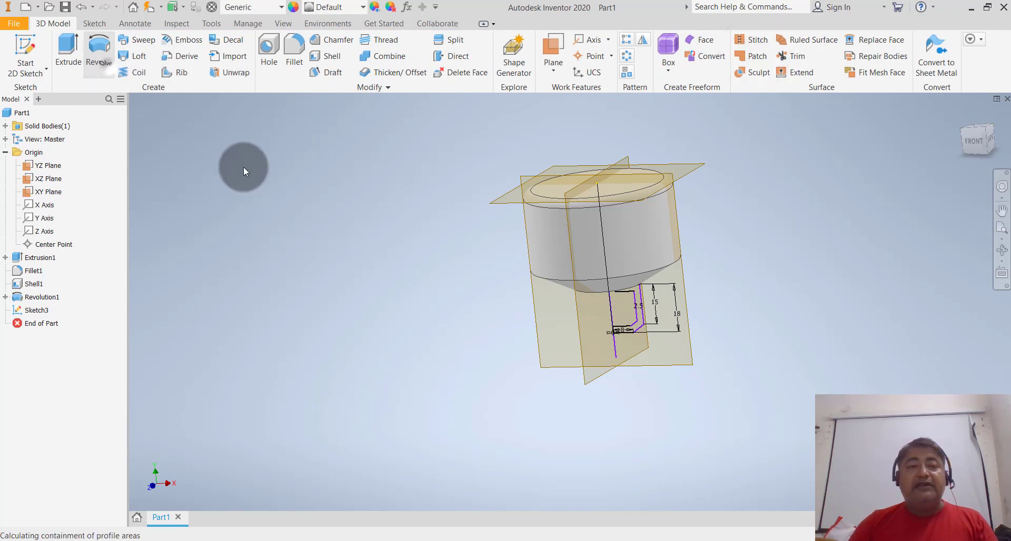
scroll(688, 289, up, 3)
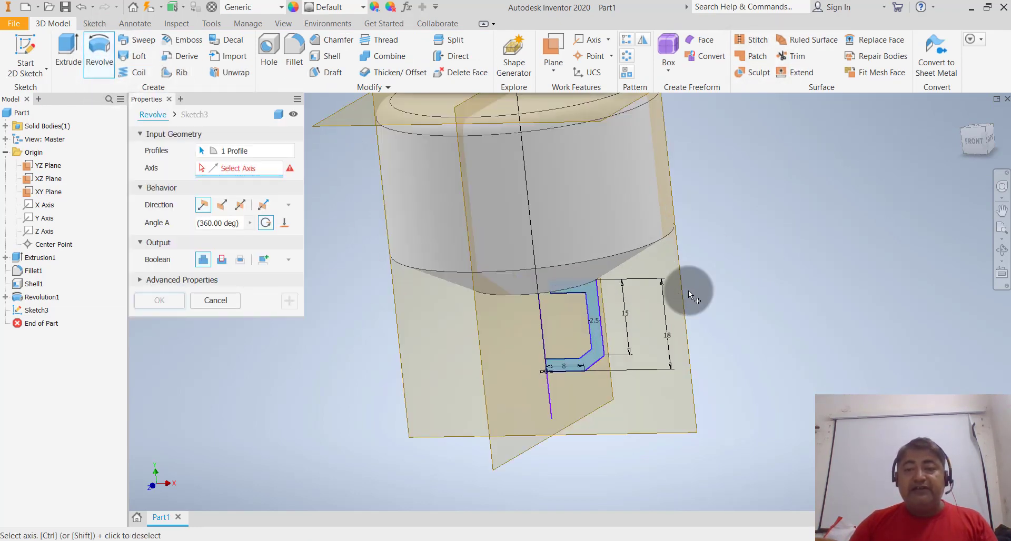
click(545, 321)
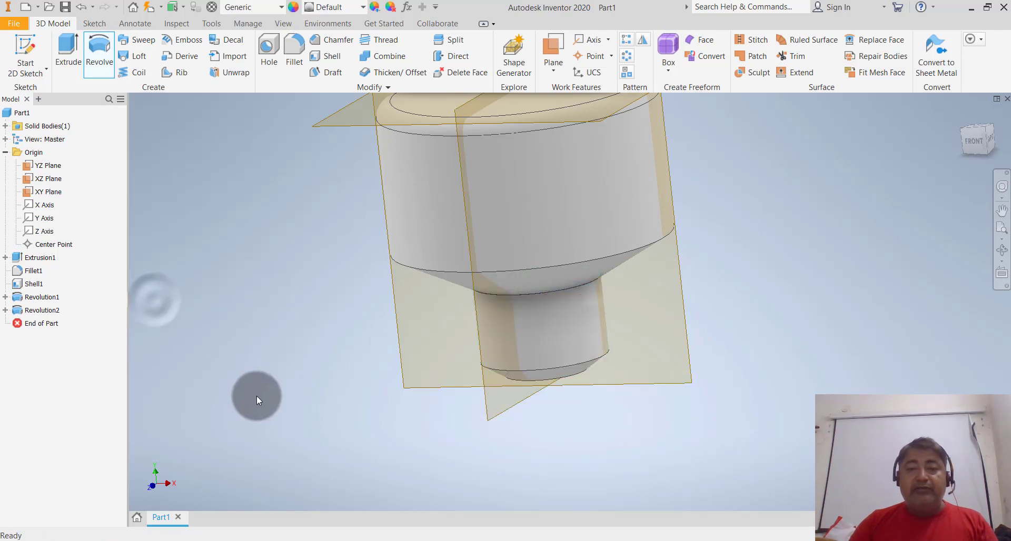
scroll(431, 433, down, 3)
mouse_move(536, 406)
shift+middle_down()
mouse_move(537, 387)
mouse_move(475, 400)
shift+middle_up()
scroll(469, 394, down, 3)
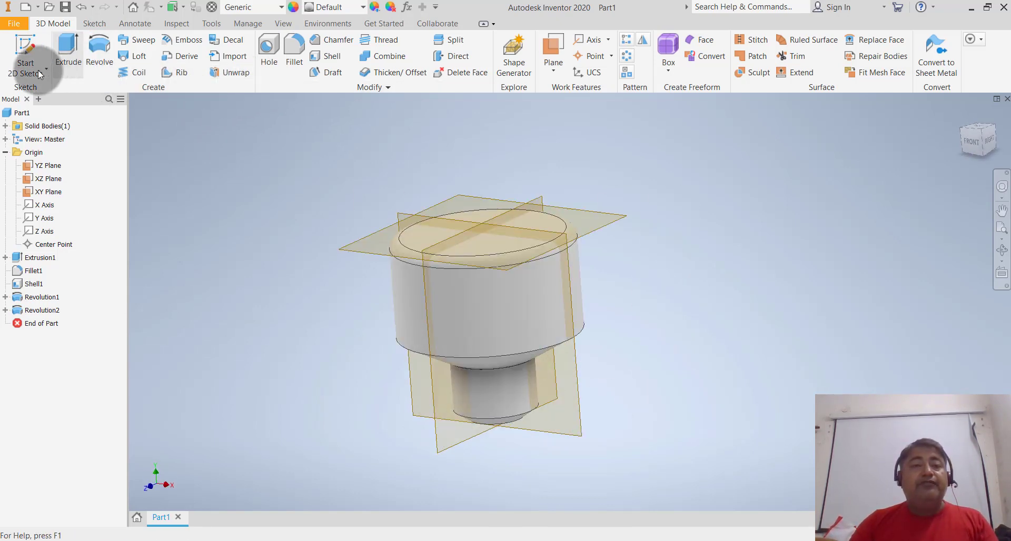
Step: From the home view, start a new 2D sketch on the YZ plane
click(963, 112)
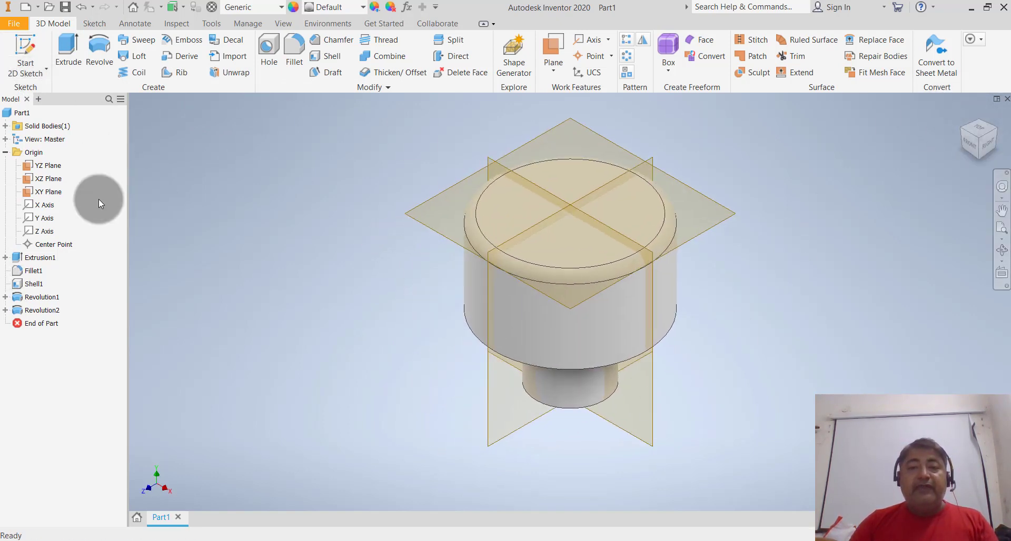
click(32, 74)
click(32, 90)
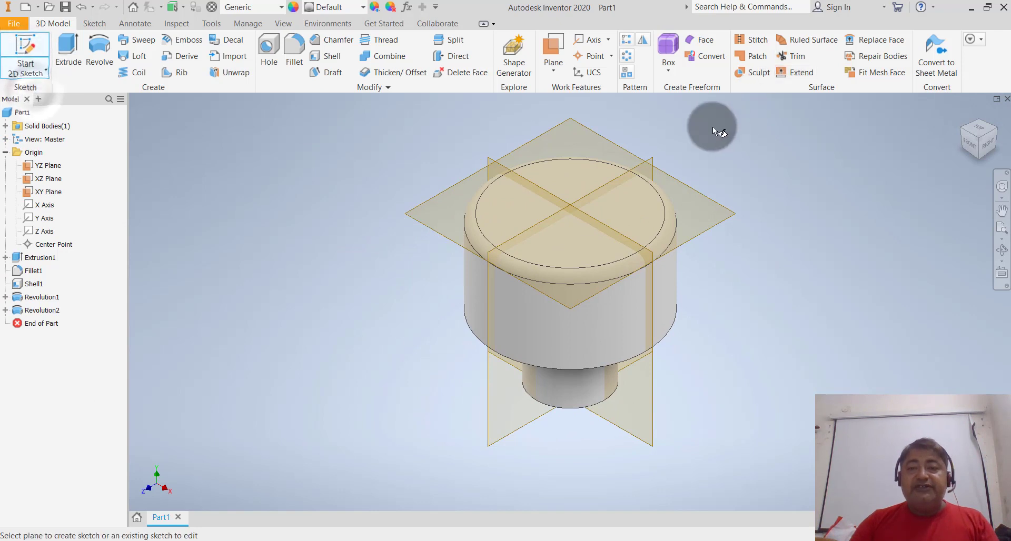
click(654, 159)
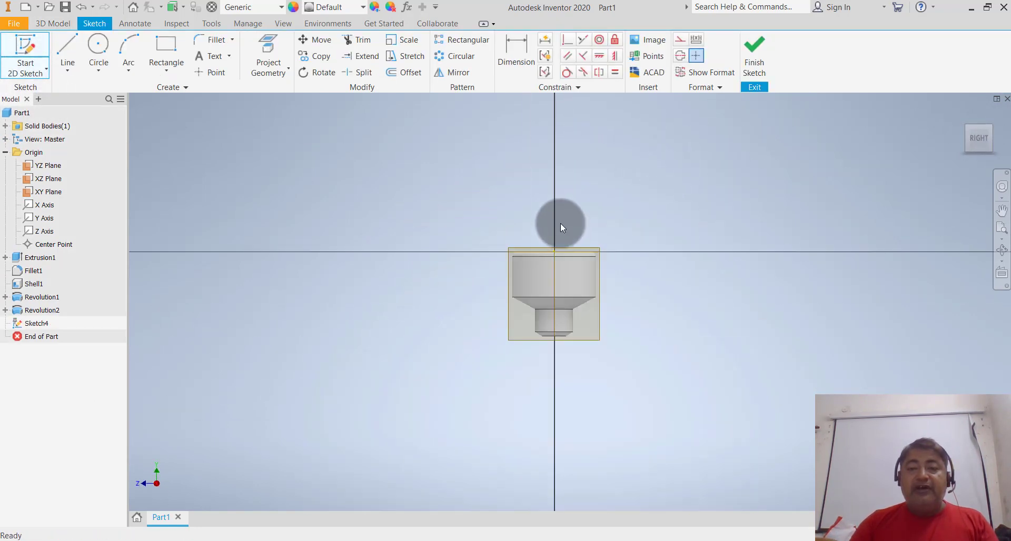
Step: Draw a small centre-point circle near the bottom of the neck
scroll(560, 320, up, 5)
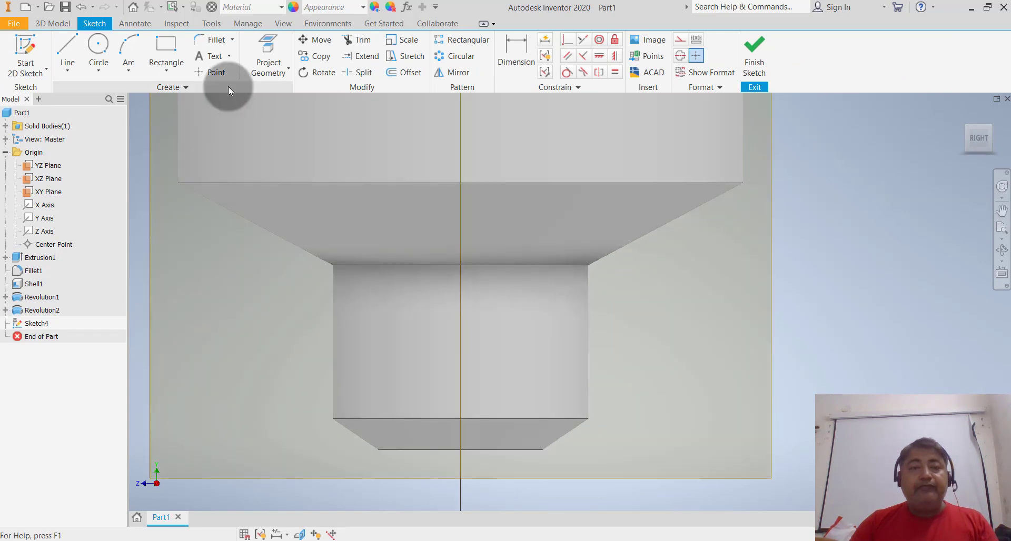
click(102, 71)
click(111, 82)
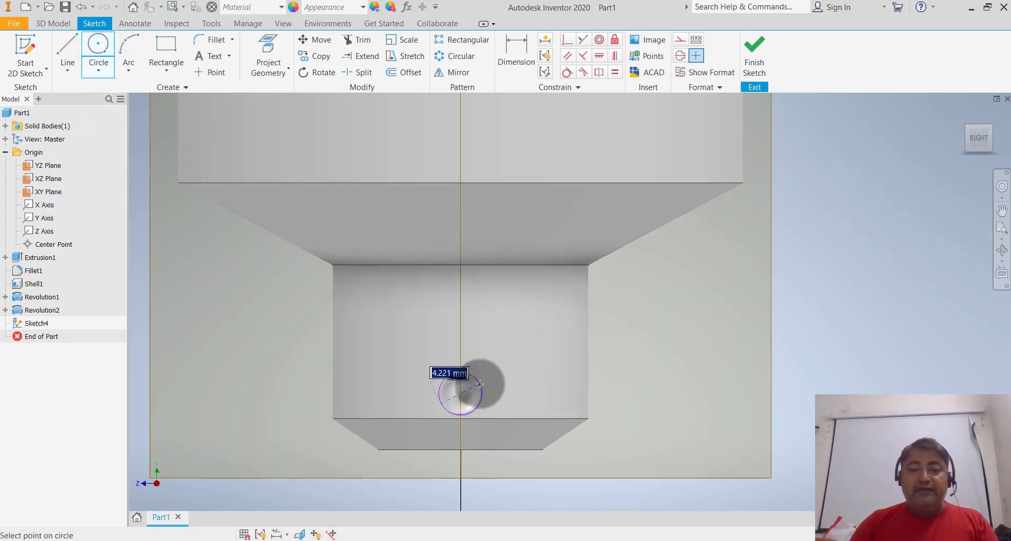
click(475, 389)
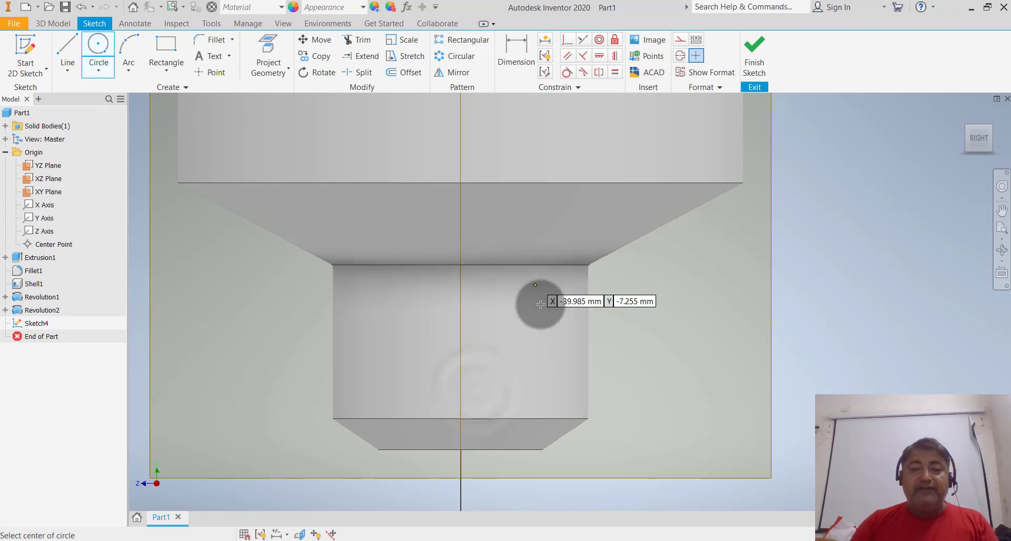
key(Escape)
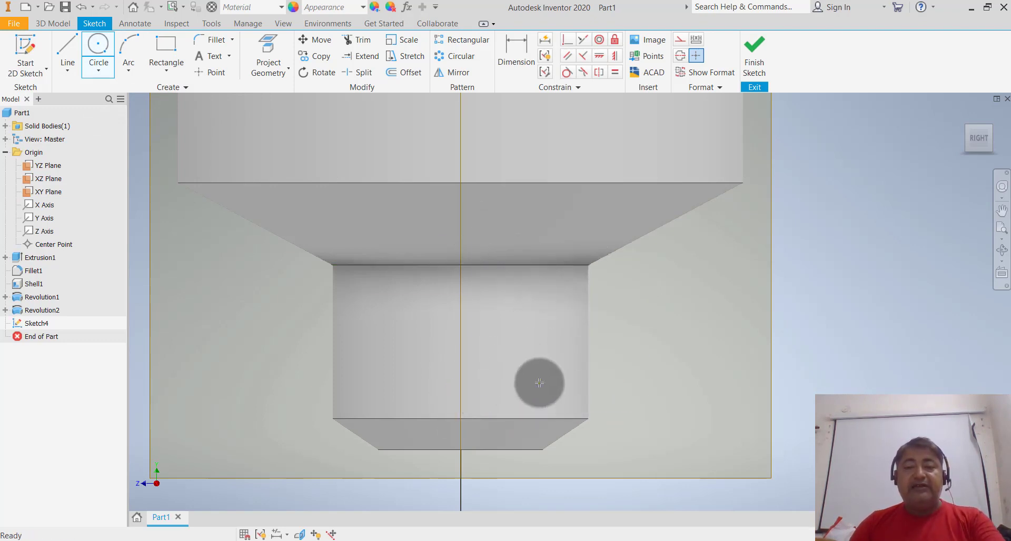
Step: Switch the visual style to Wireframe
click(279, 26)
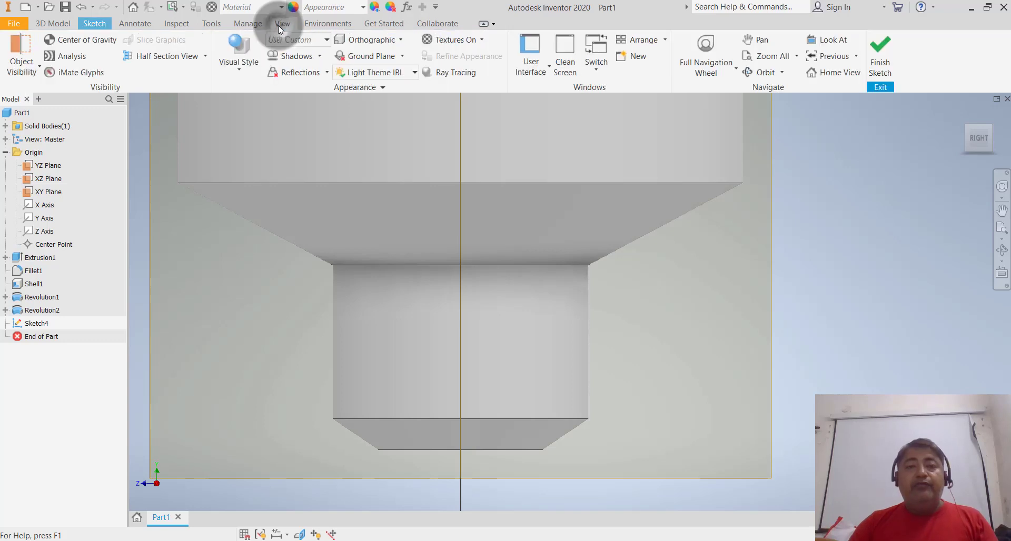
click(241, 65)
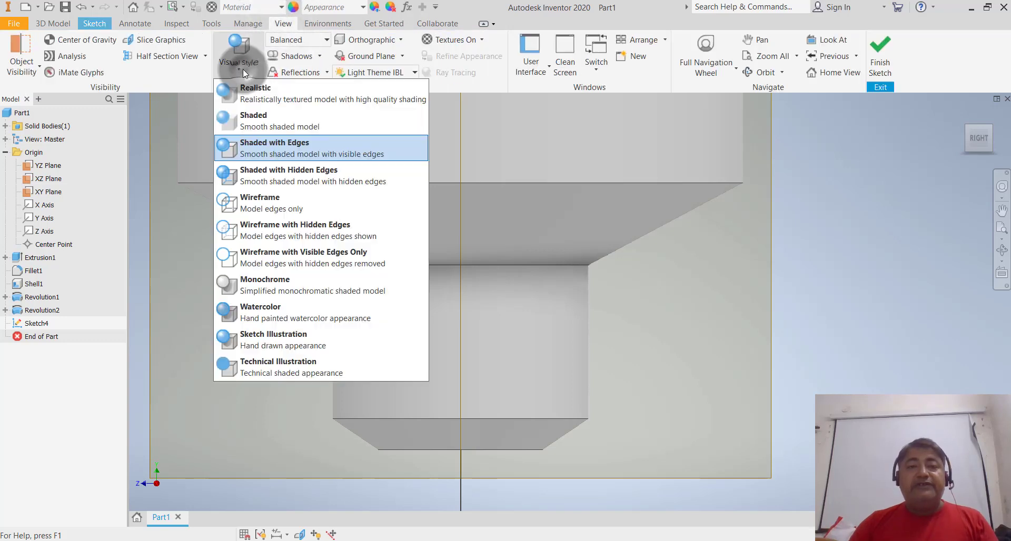
click(263, 202)
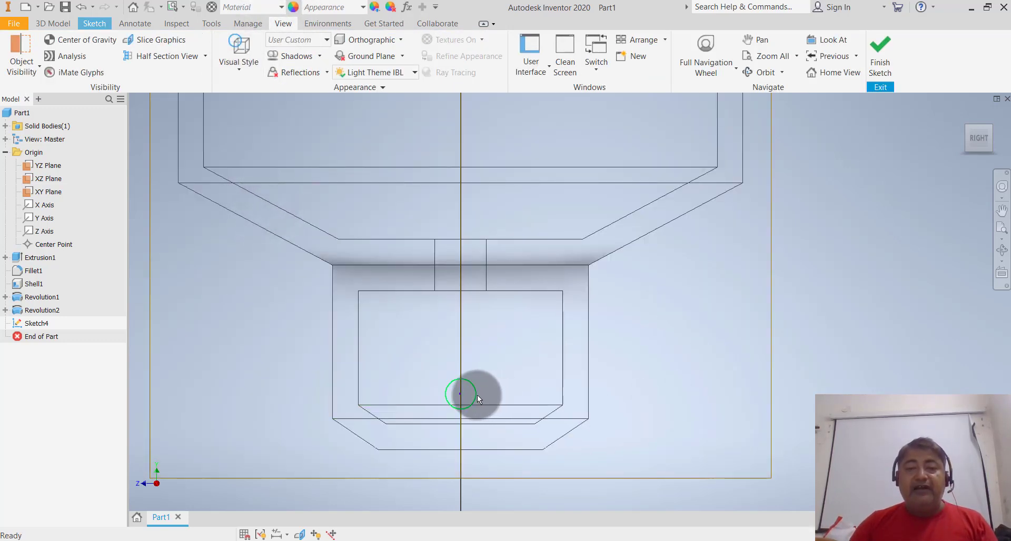
Step: Dimension the small circle to a 3 mm diameter
click(99, 26)
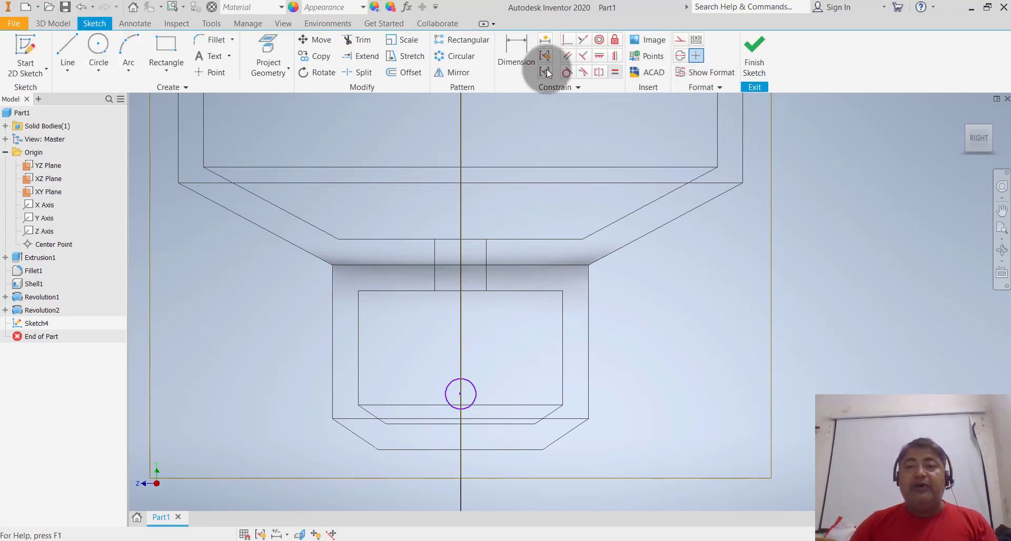
click(507, 62)
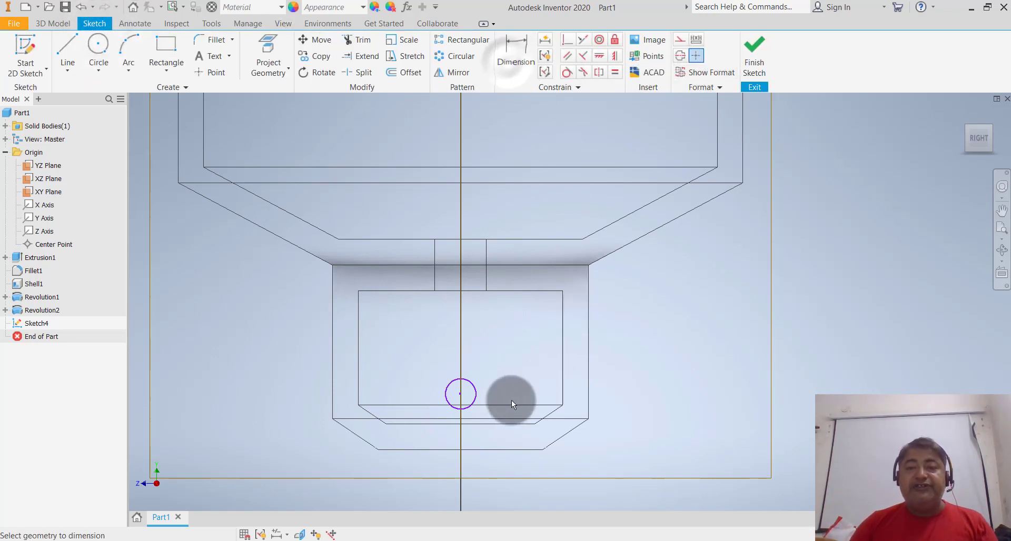
click(474, 388)
click(628, 360)
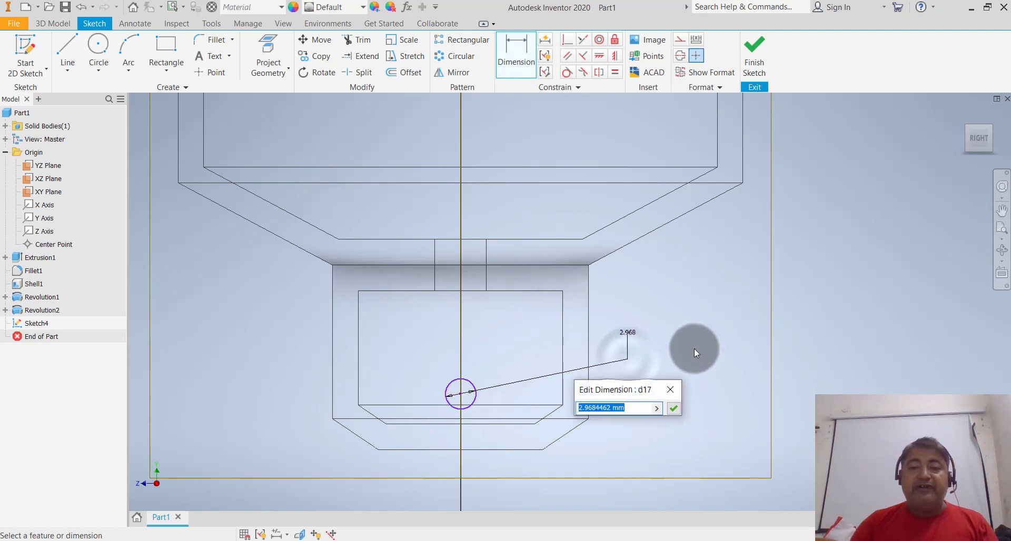
text(3)
key(Return)
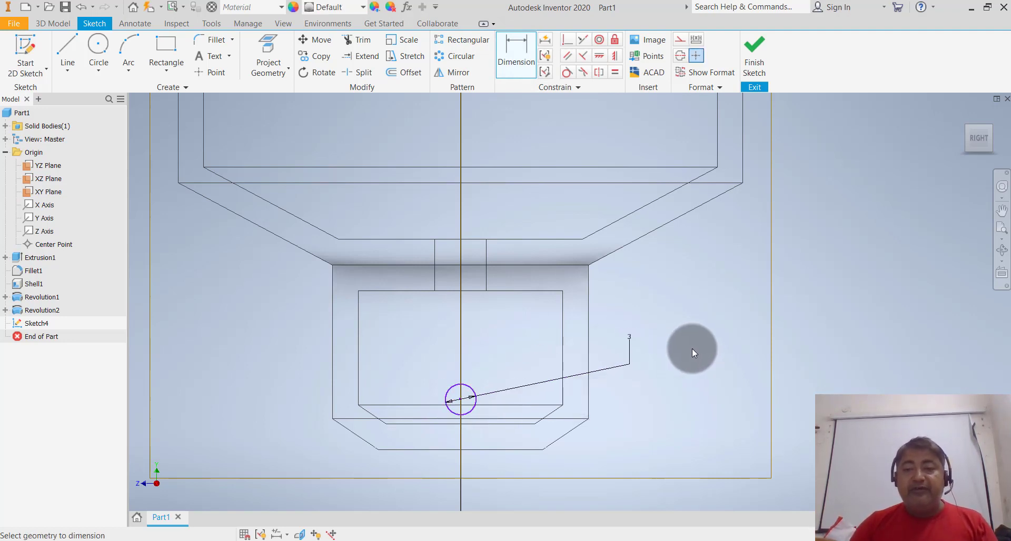
Step: Place the circle's centre 7 mm above the base's bottom edge and finish the sketch
click(461, 401)
click(481, 450)
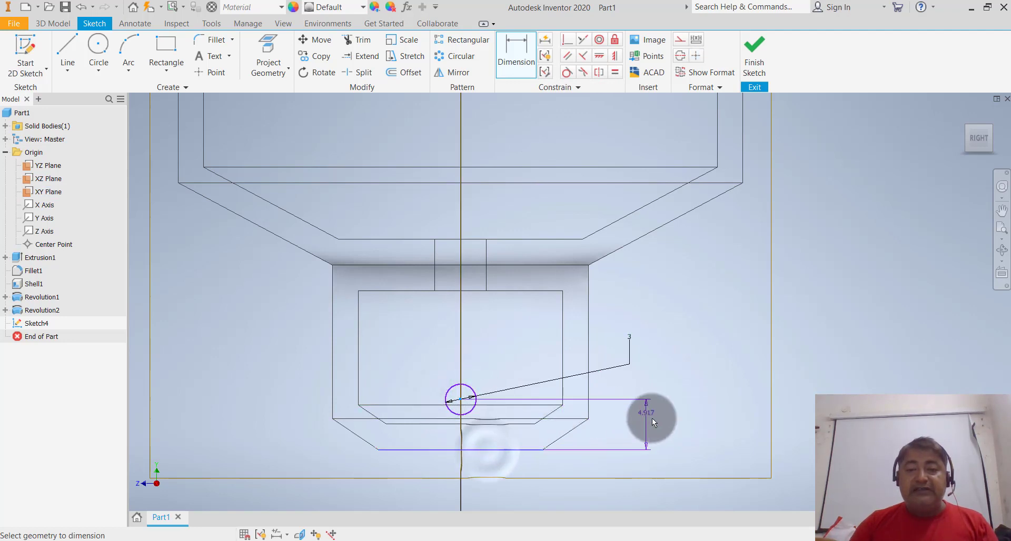
click(653, 423)
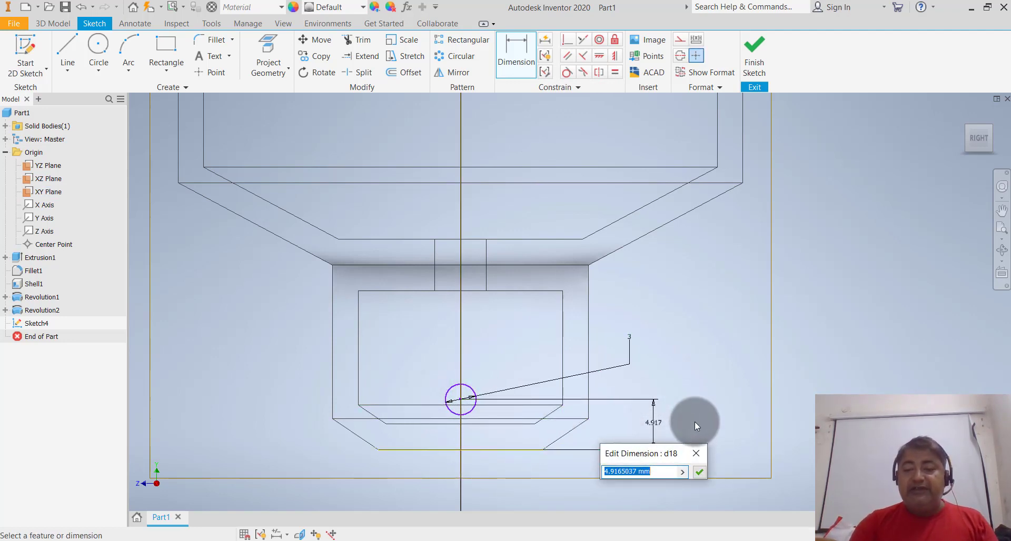
text(5)
key(Return)
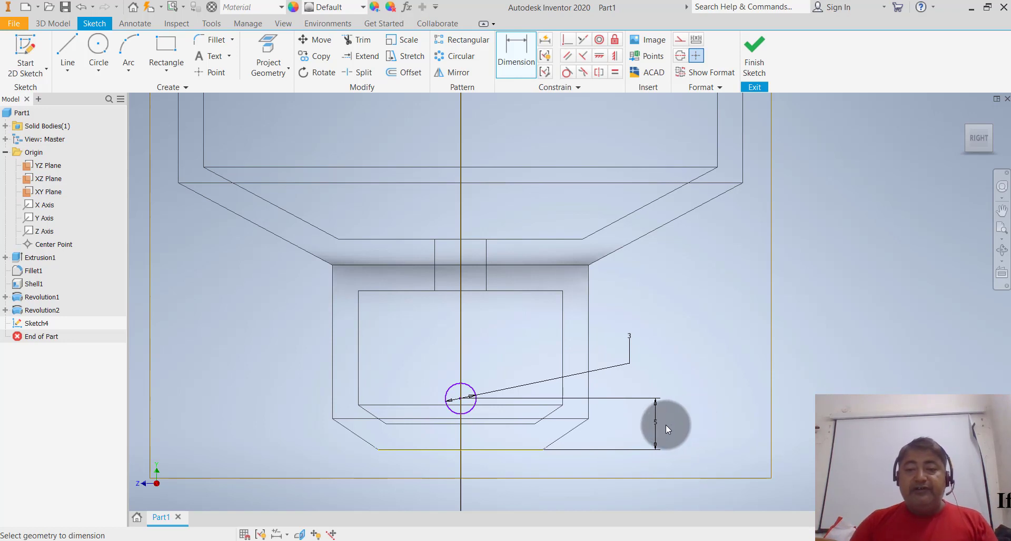
double_click(657, 425)
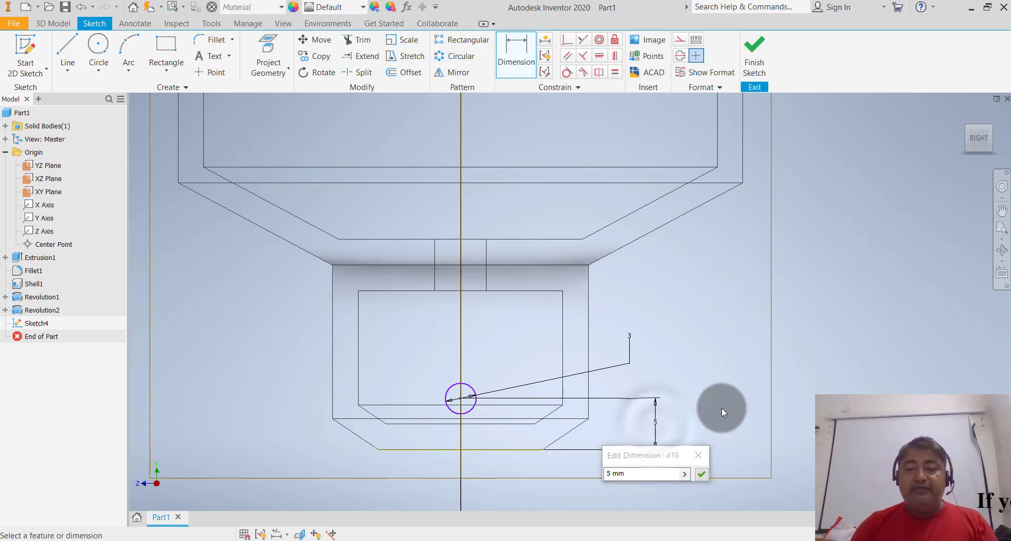
text(7)
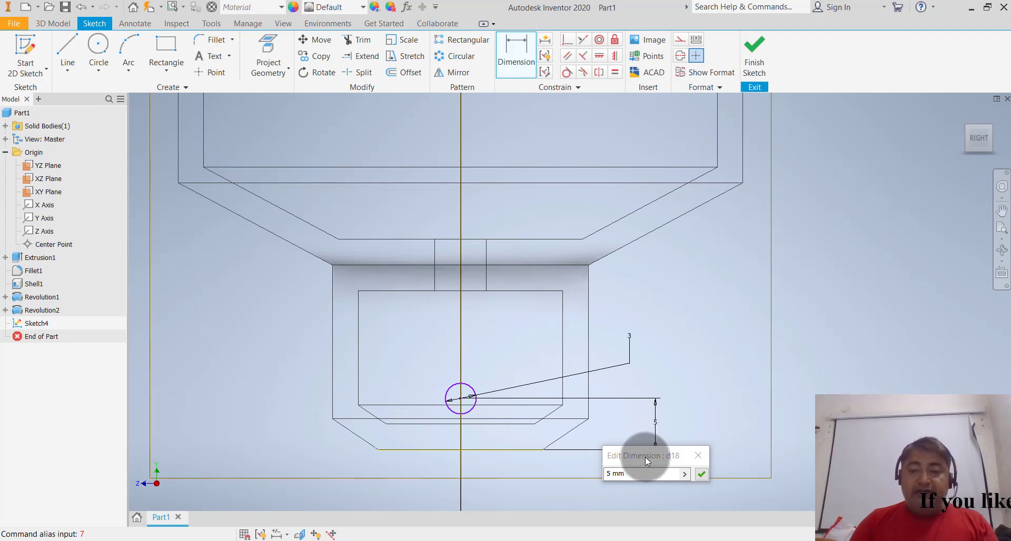
double_click(645, 473)
text(7)
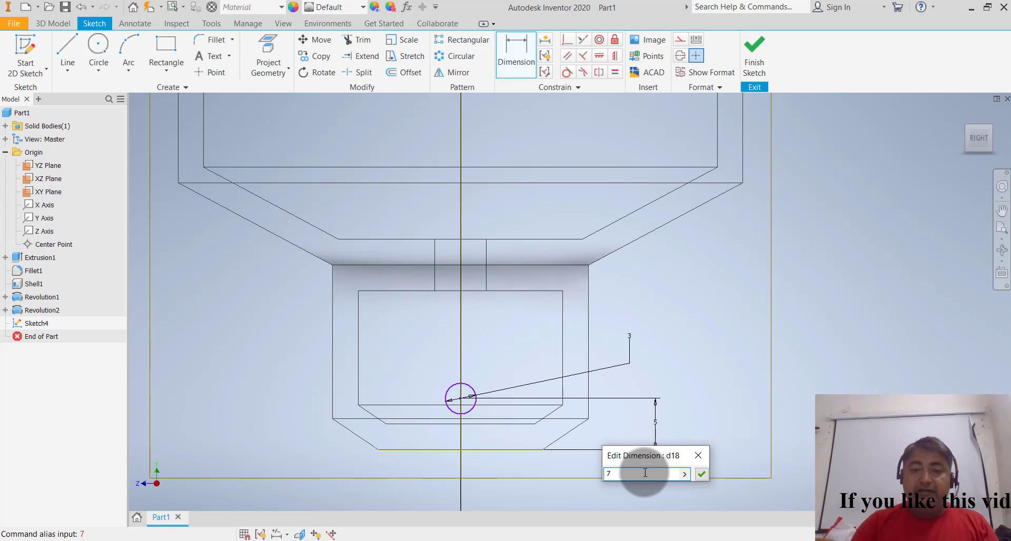
key(Return)
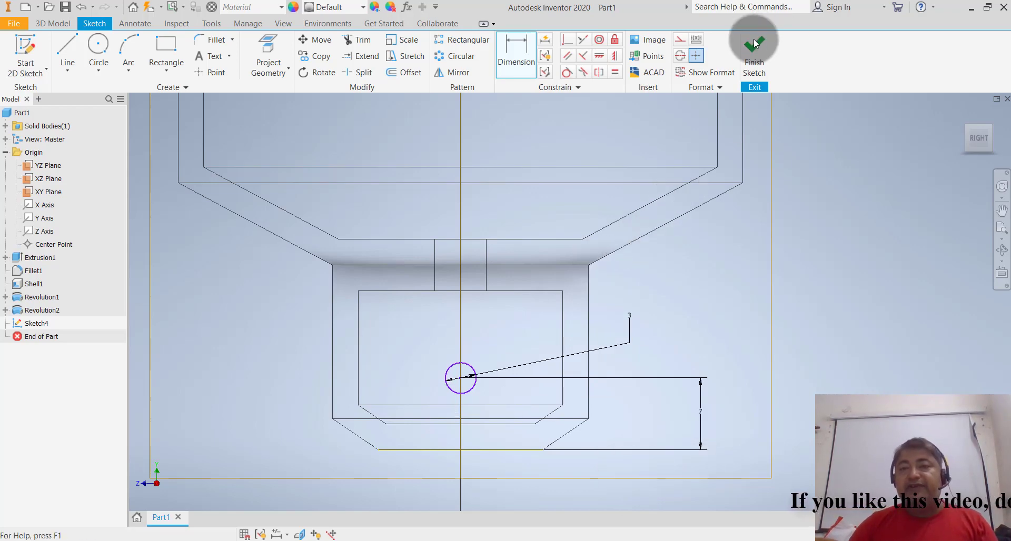
click(755, 44)
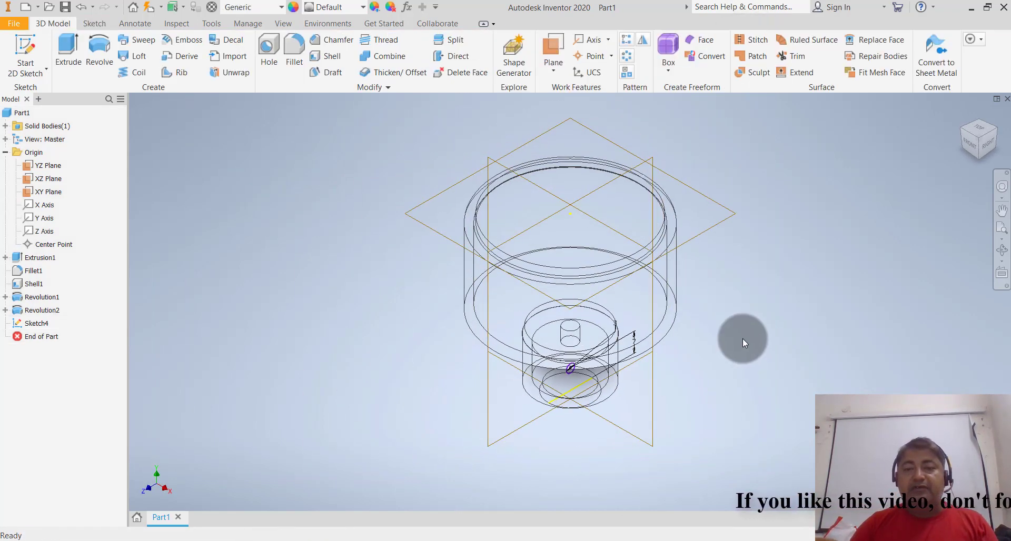
scroll(661, 402, down, 3)
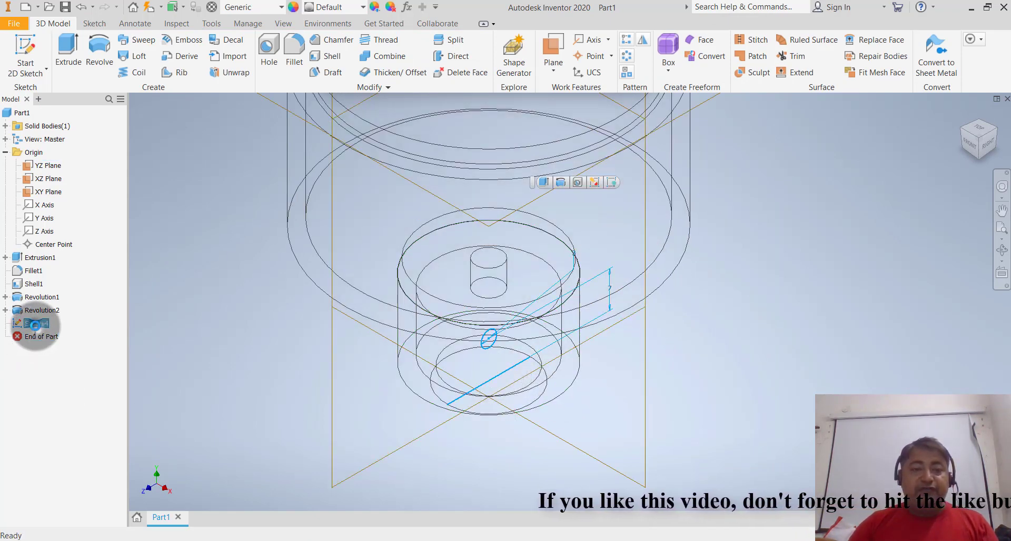
double_click(36, 327)
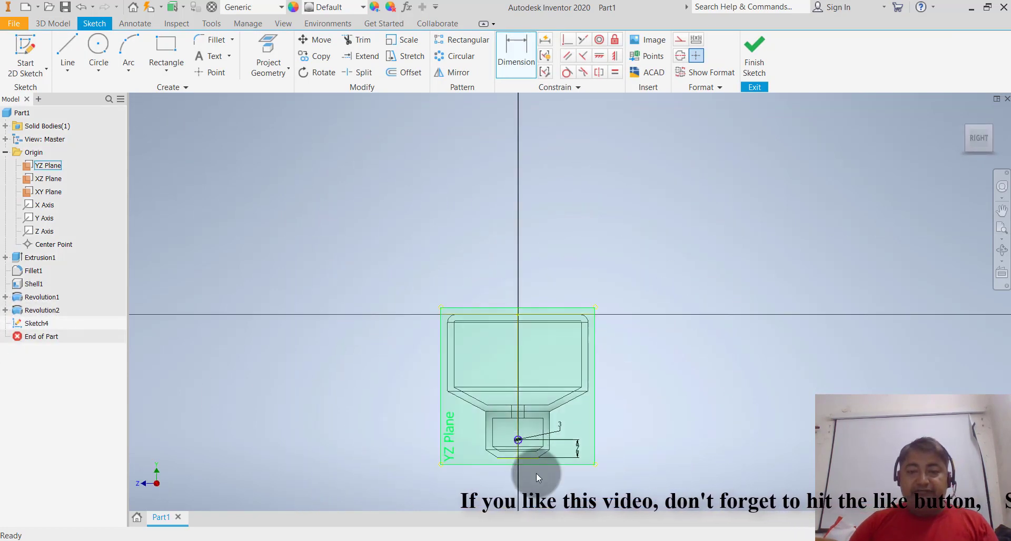
scroll(536, 473, down, 3)
scroll(524, 433, down, 3)
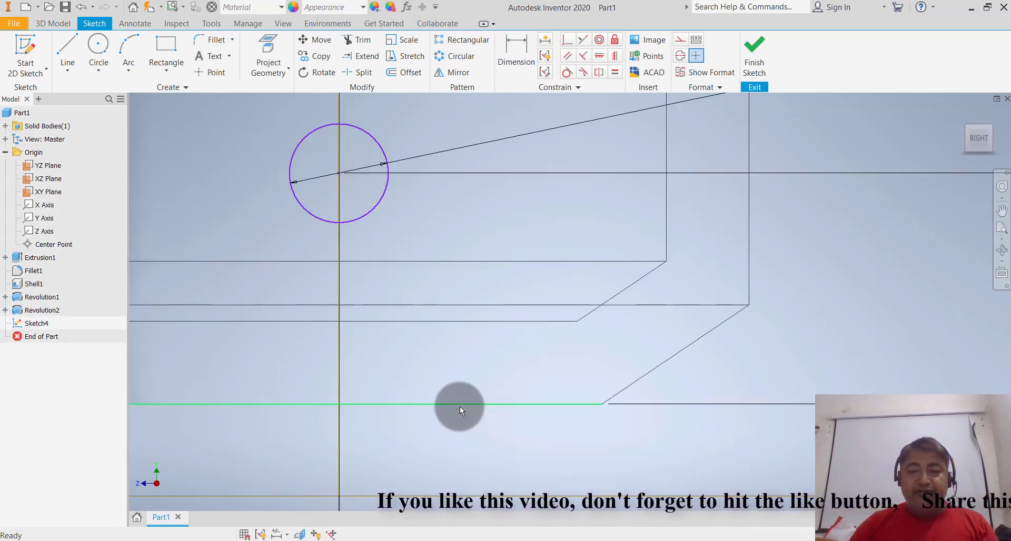
click(460, 406)
scroll(470, 428, up, 2)
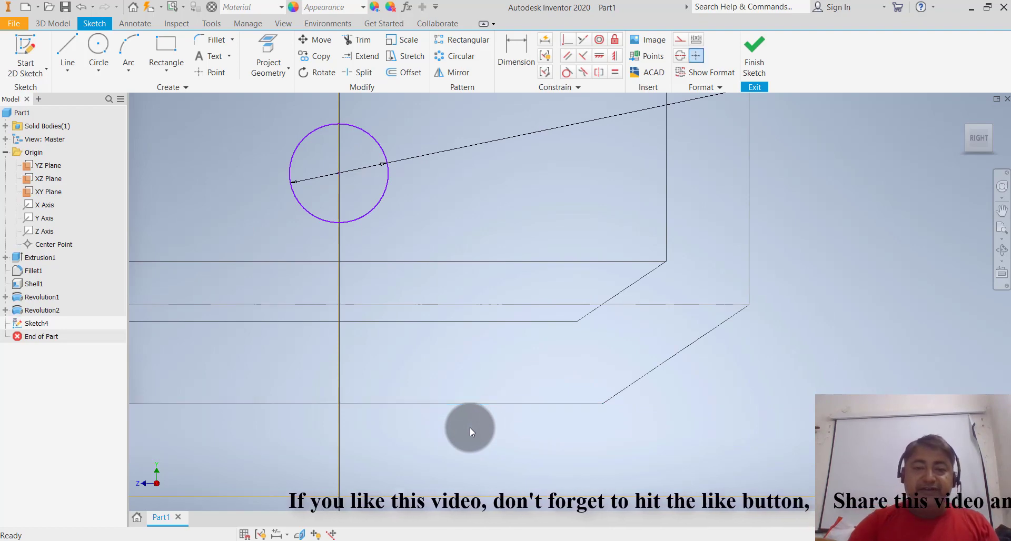
scroll(530, 446, up, 3)
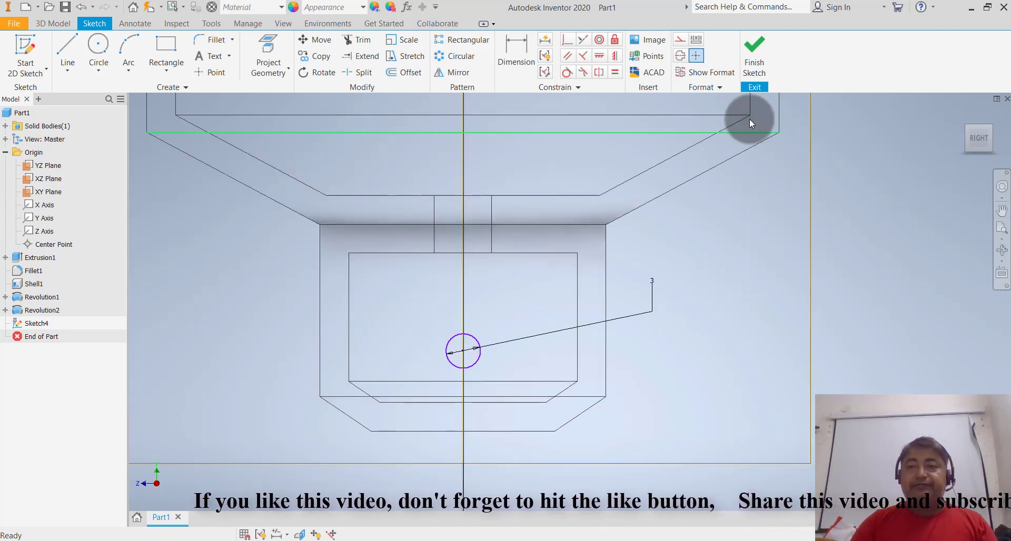
click(754, 46)
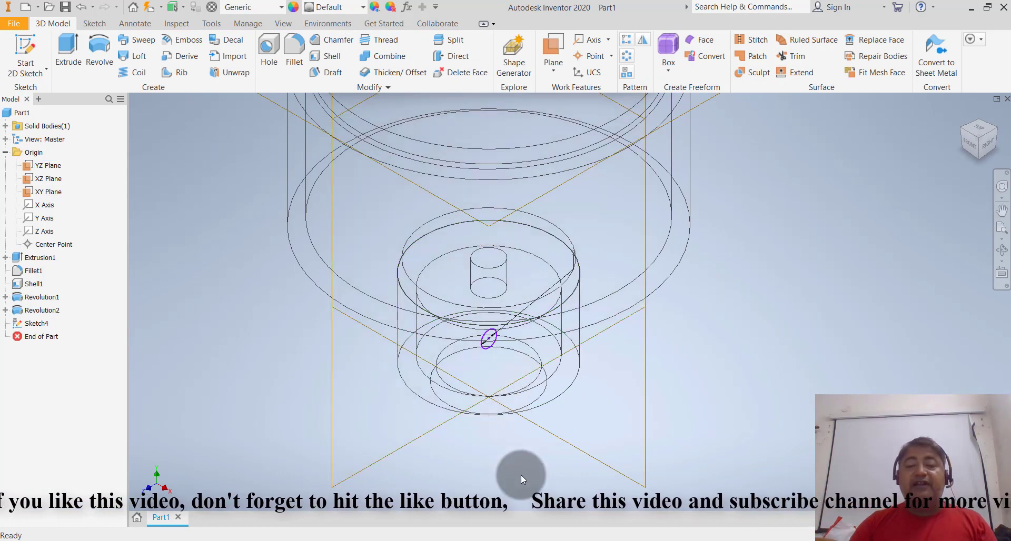
scroll(520, 475, up, 3)
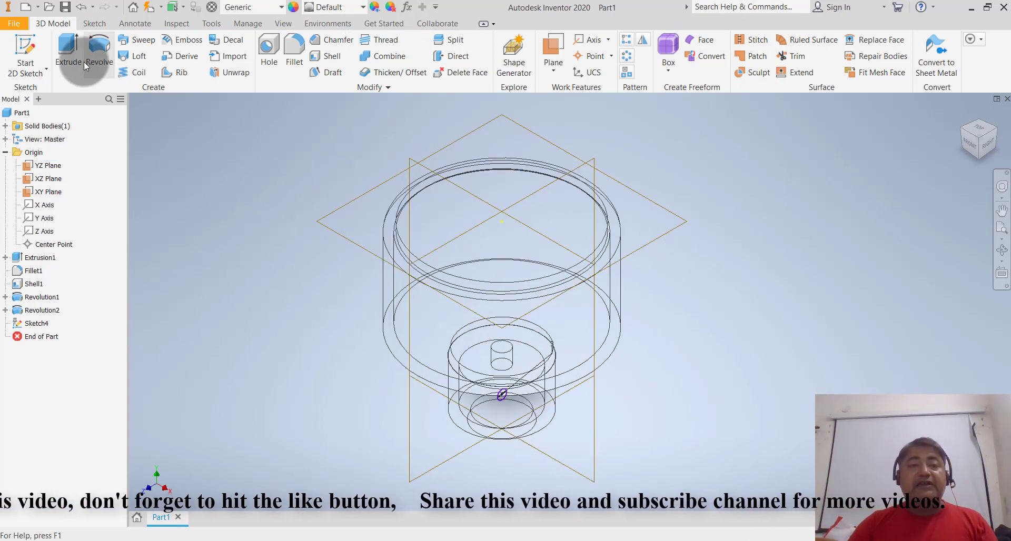
Step: Extrude the 3 mm circle symmetrically with a 30 mm distance to form pins on both sides
click(70, 57)
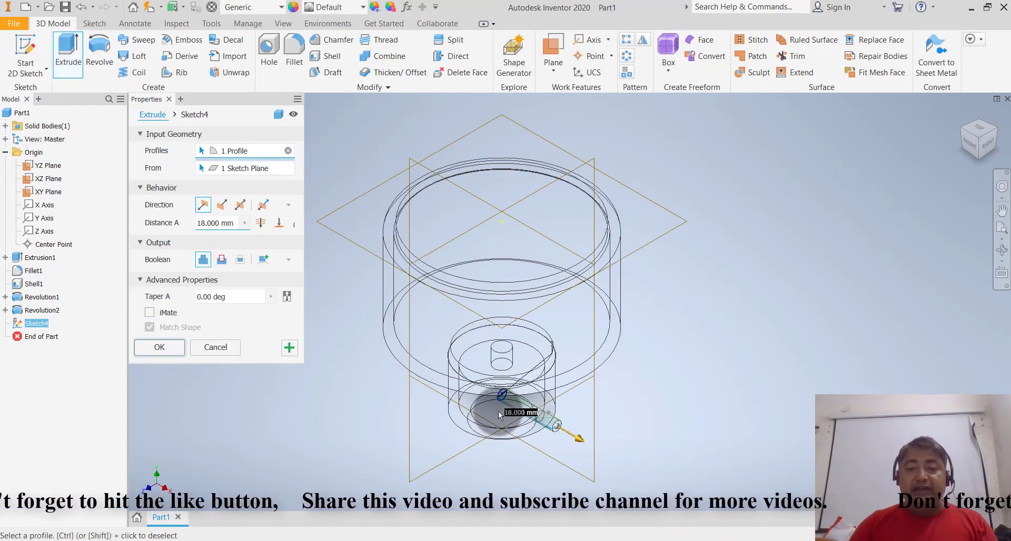
click(240, 205)
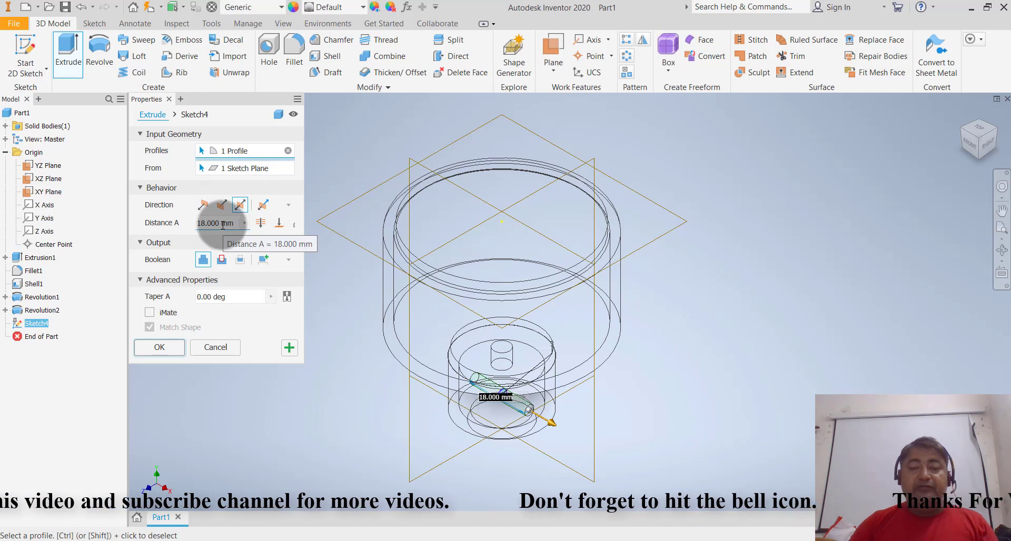
click(971, 142)
scroll(641, 368, down, 3)
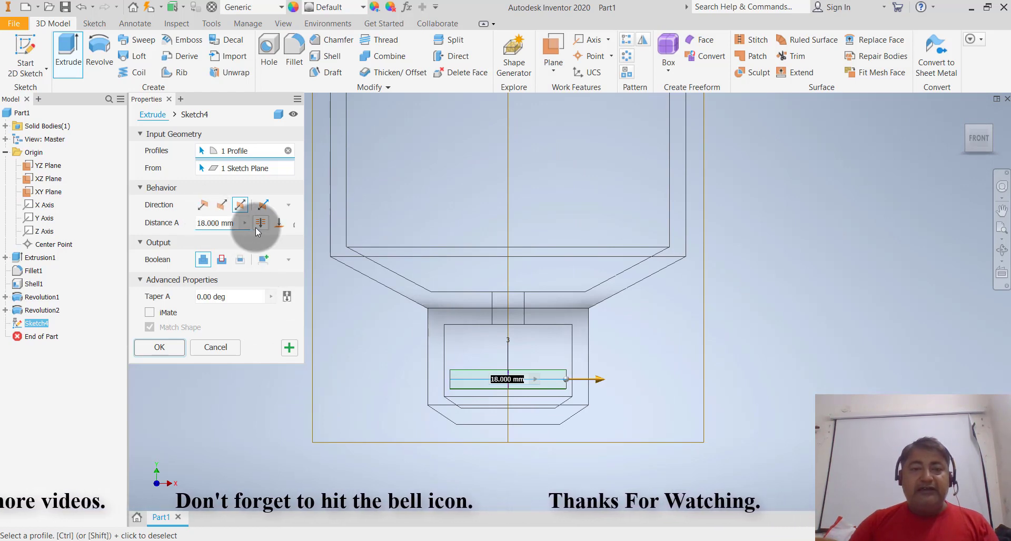
double_click(194, 222)
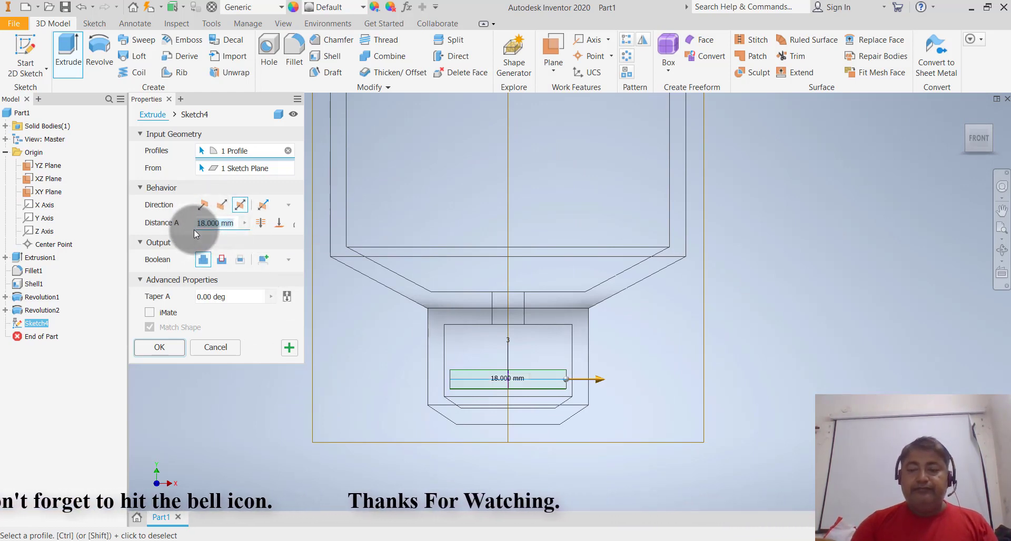
text(22)
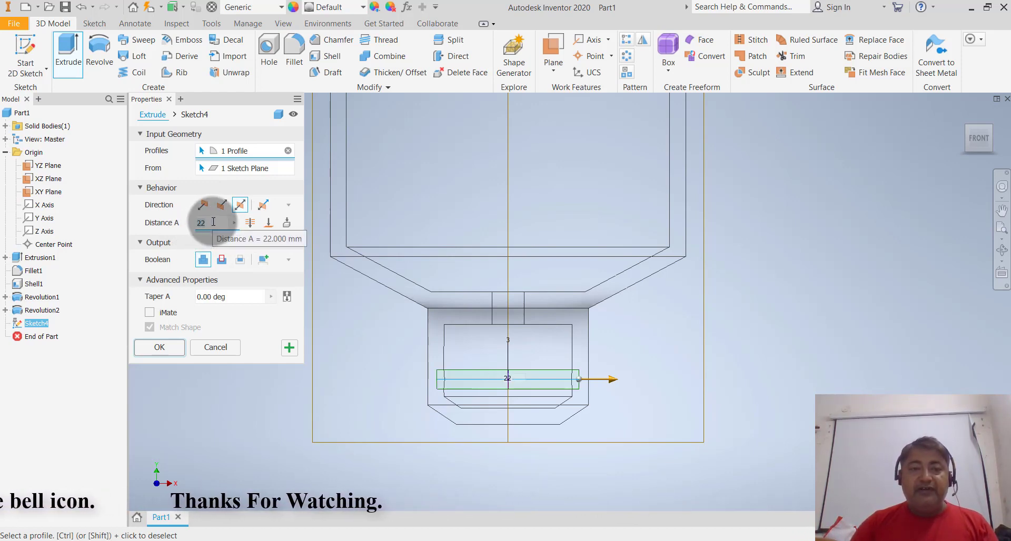
text(28)
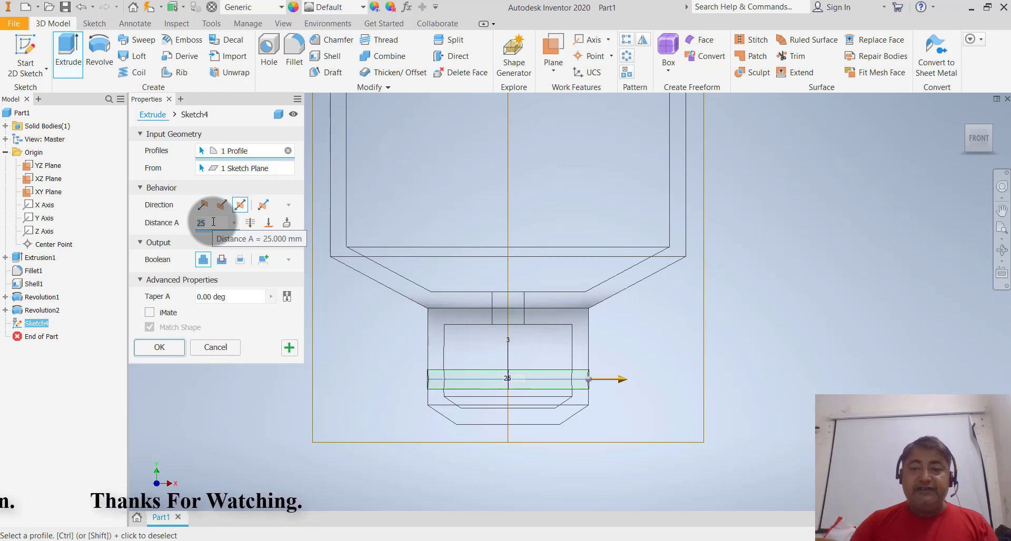
double_click(214, 222)
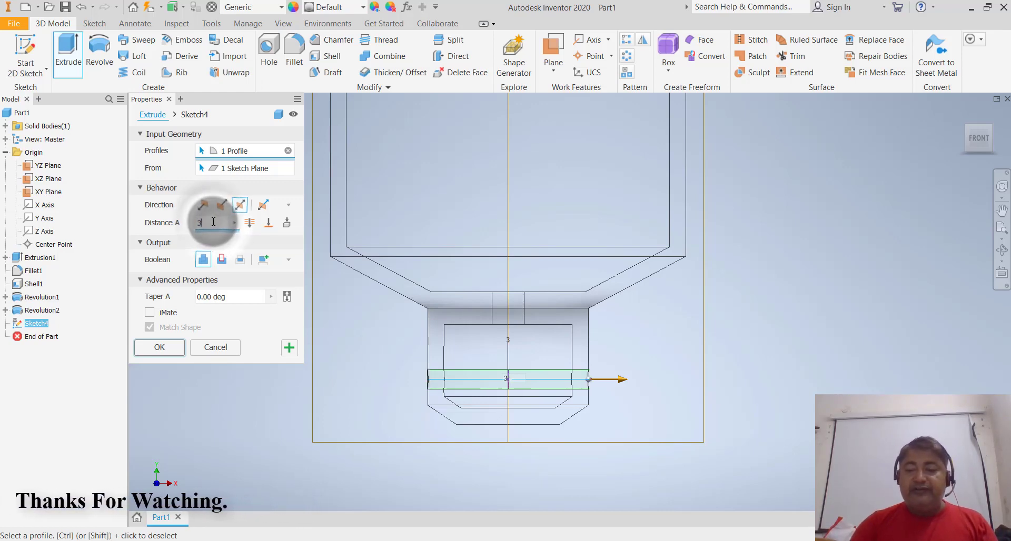
text(30)
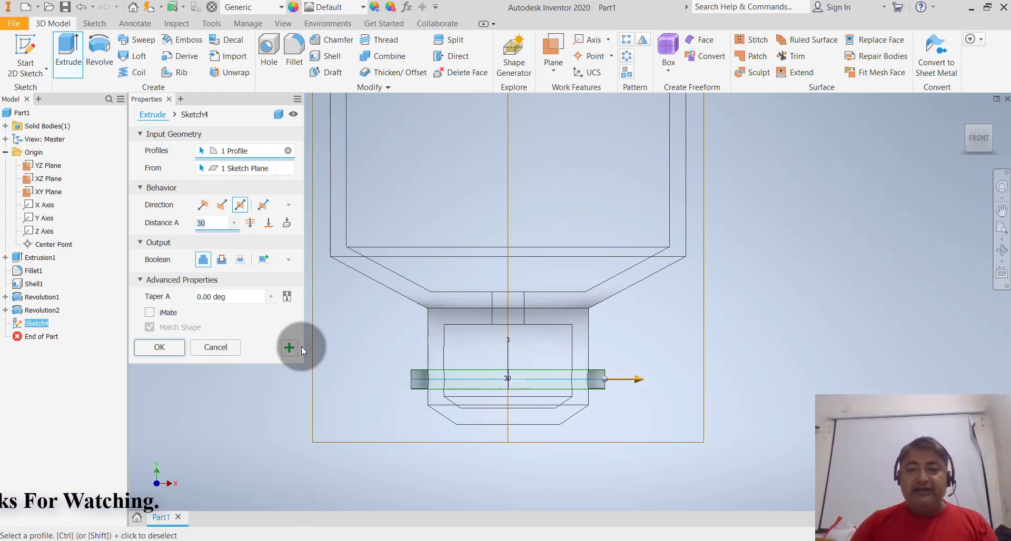
click(206, 349)
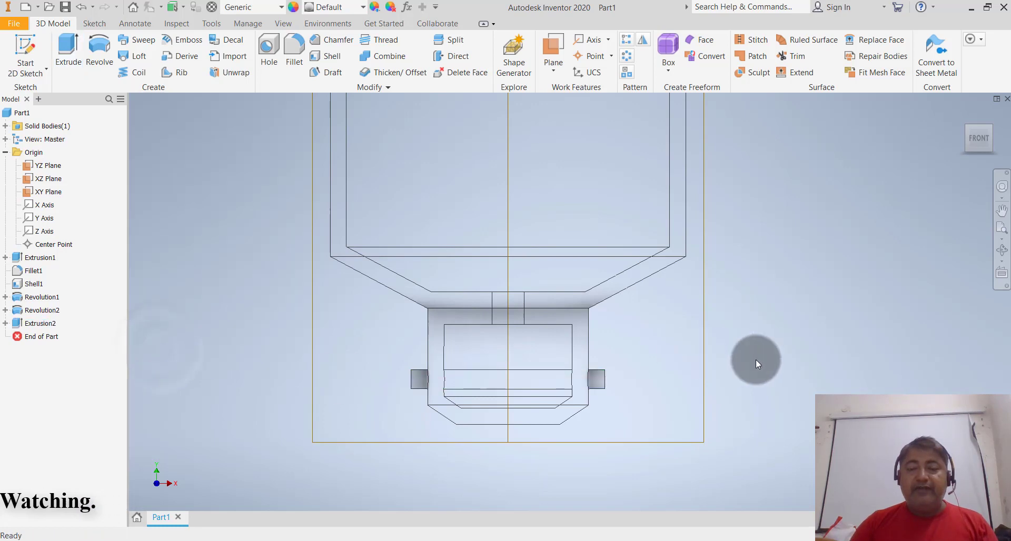
Step: Switch the display from wireframe to a shaded visual style and orbit to inspect both pins
scroll(726, 381, up, 3)
middle_drag(725, 381, 689, 389)
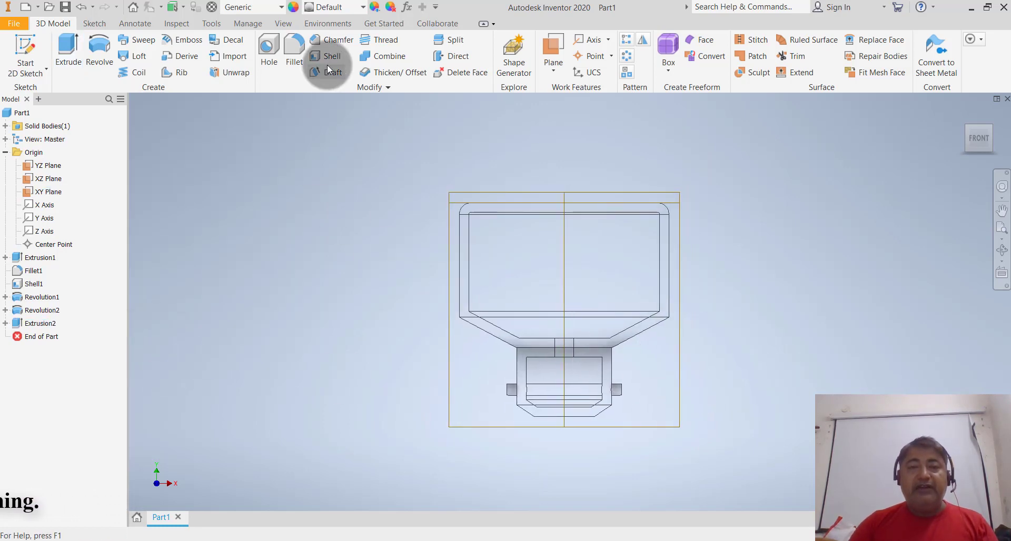
click(288, 26)
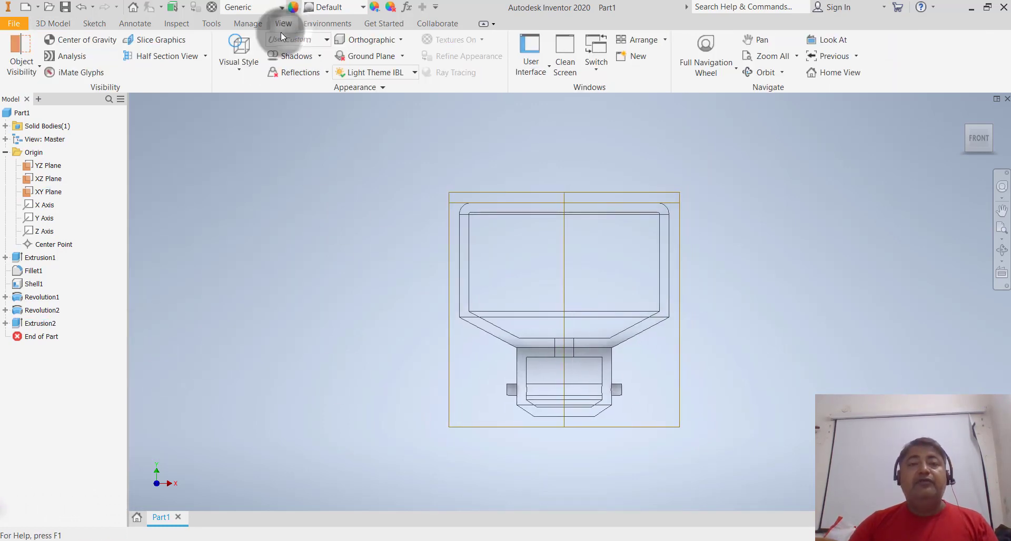
click(252, 69)
click(260, 100)
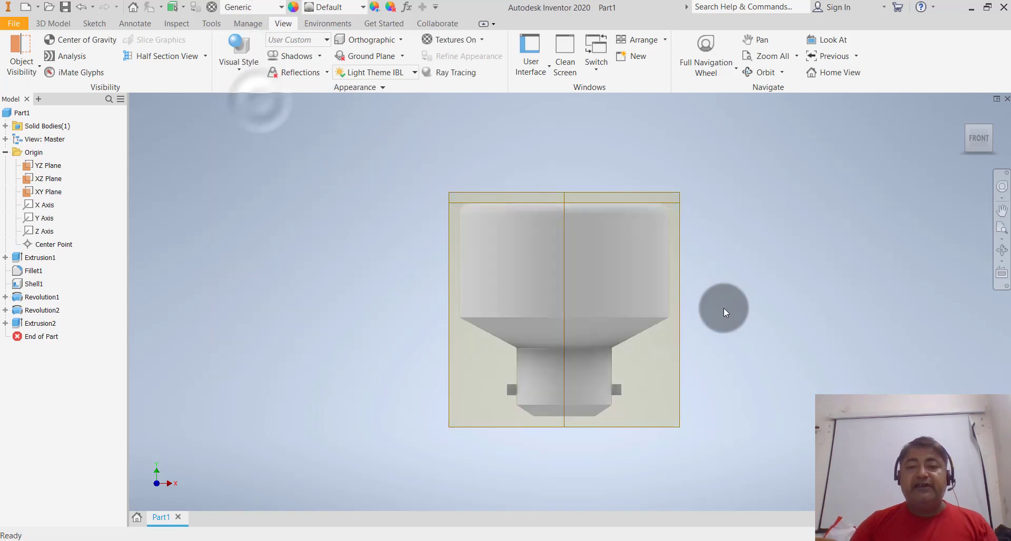
mouse_move(747, 290)
shift+middle_down()
mouse_move(720, 303)
mouse_move(669, 295)
mouse_move(693, 309)
mouse_move(686, 316)
shift+middle_up()
scroll(674, 350, down, 2)
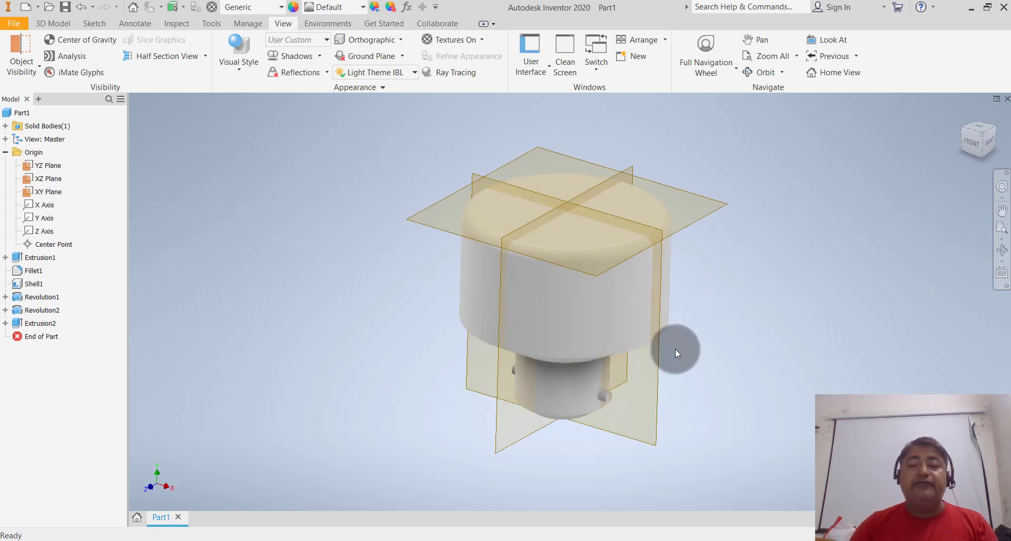
scroll(675, 344, up, 3)
scroll(695, 391, down, 3)
scroll(711, 378, down, 1)
scroll(711, 378, up, 3)
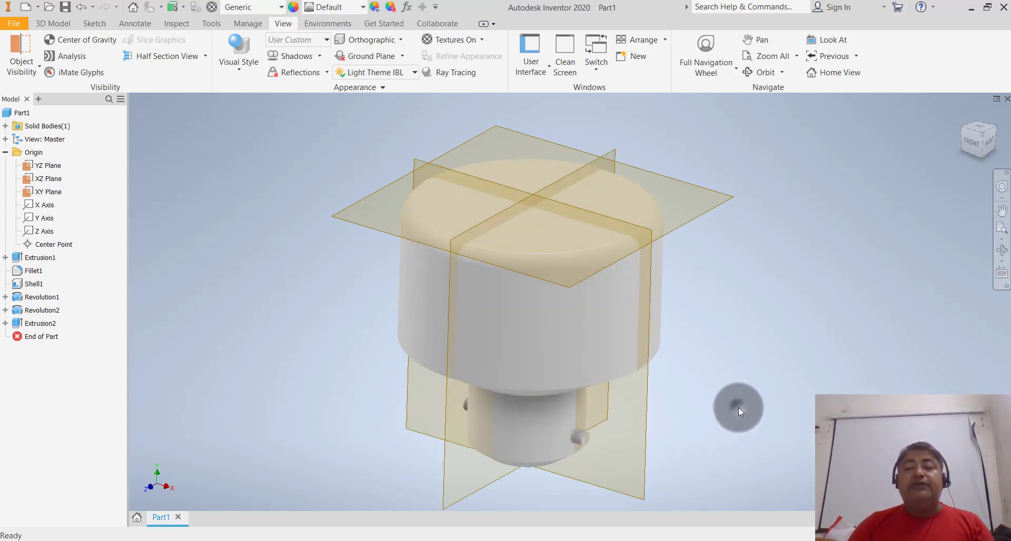
scroll(738, 408, down, 2)
scroll(699, 396, down, 3)
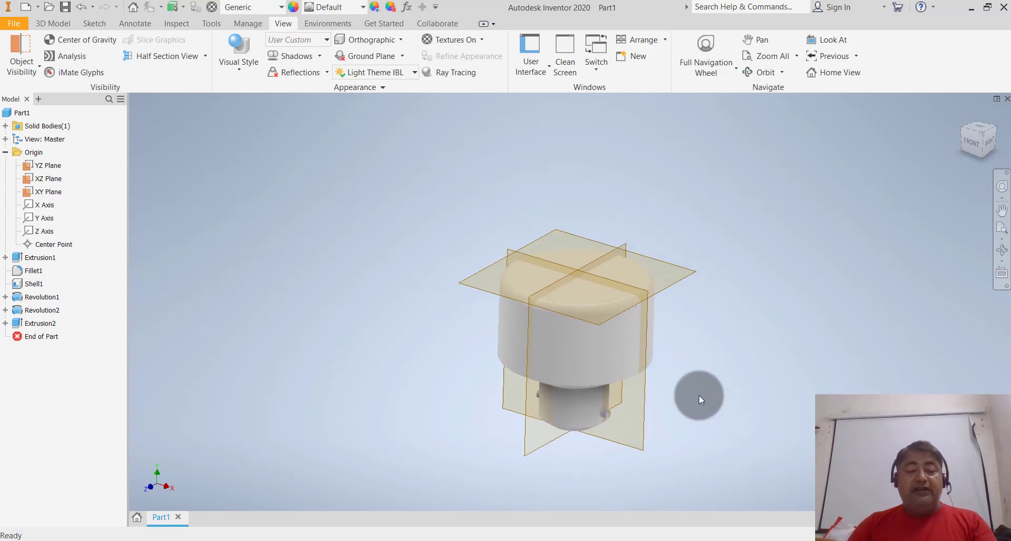
shift+middle_drag(699, 396, 712, 350)
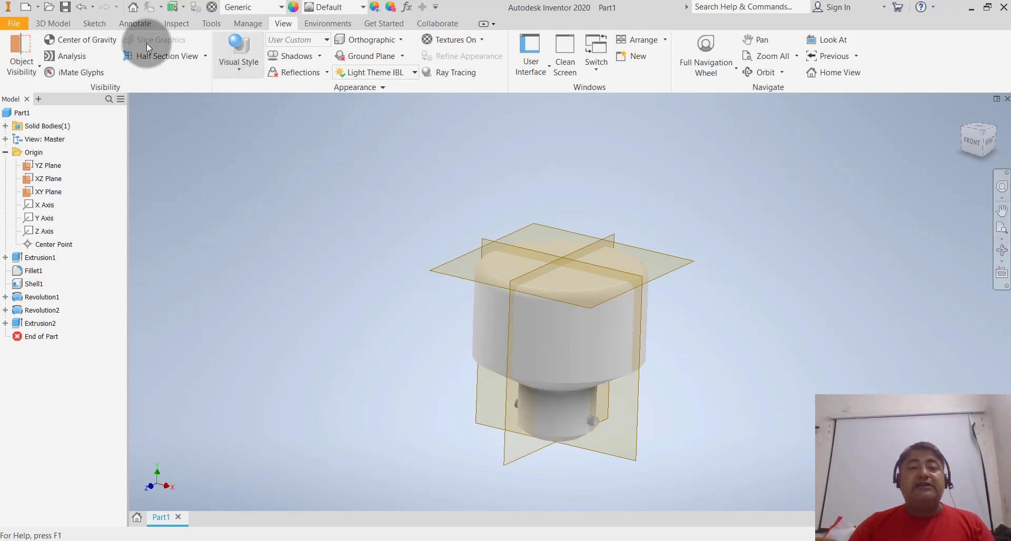
Step: Start a 2D sketch on the top face and draw a small circle above the origin
click(52, 22)
click(47, 74)
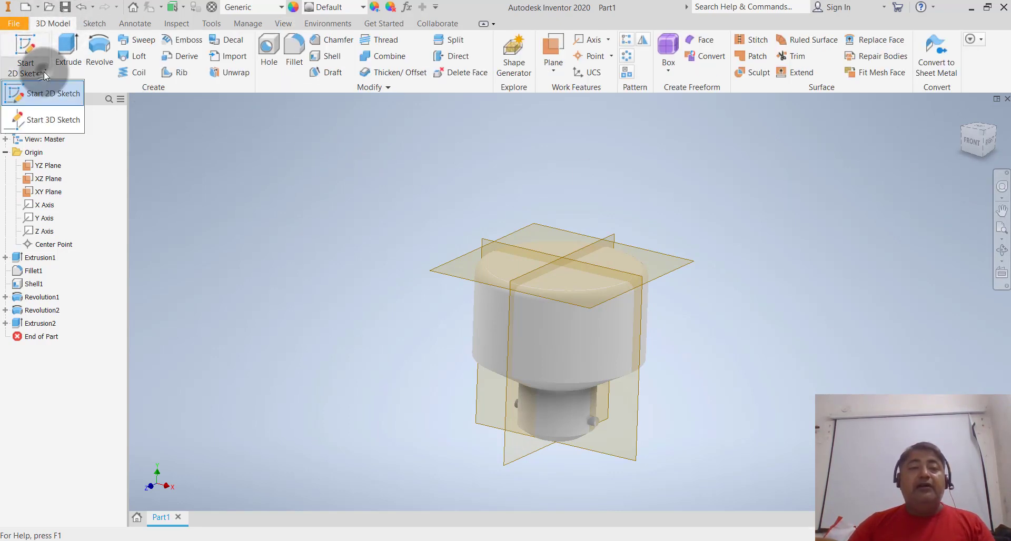
click(41, 95)
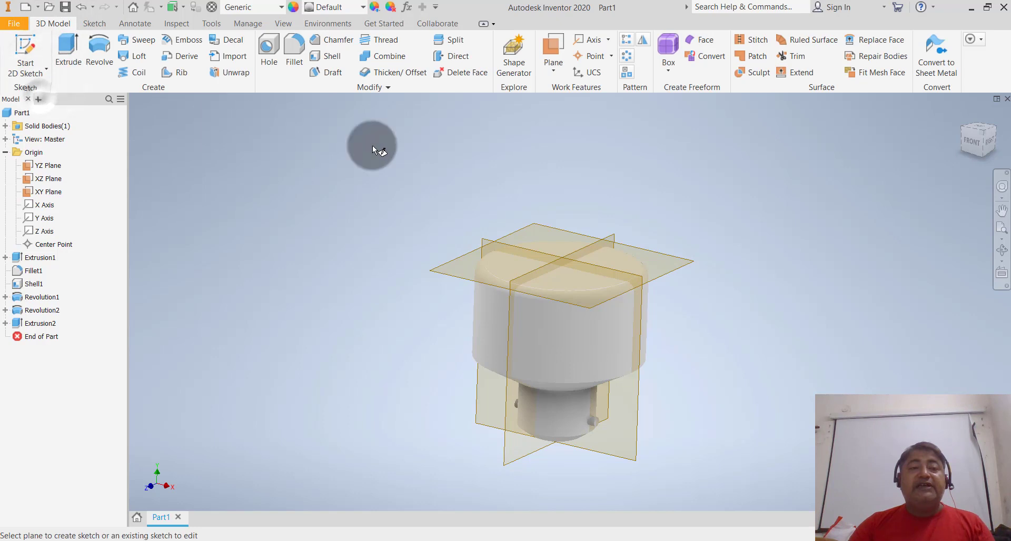
click(561, 277)
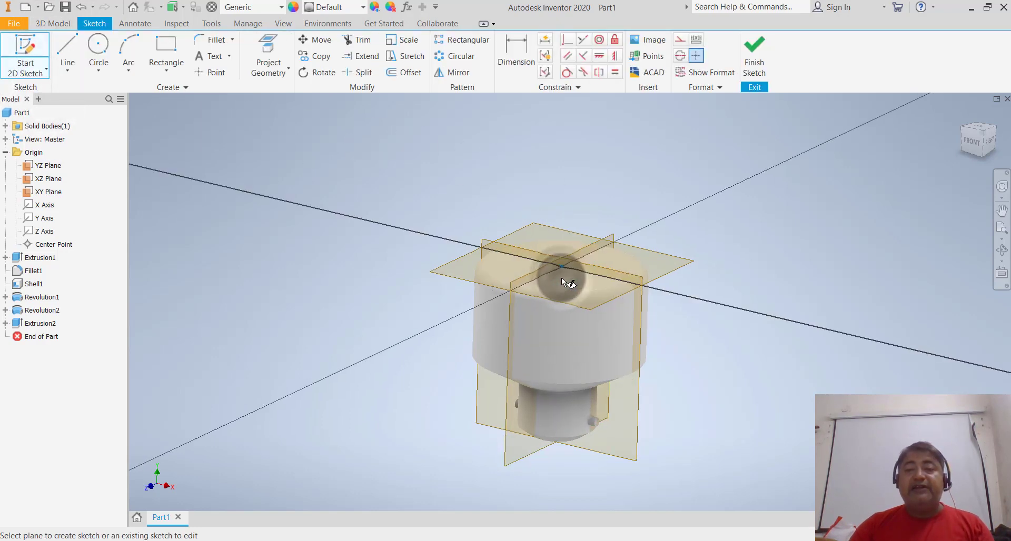
click(99, 46)
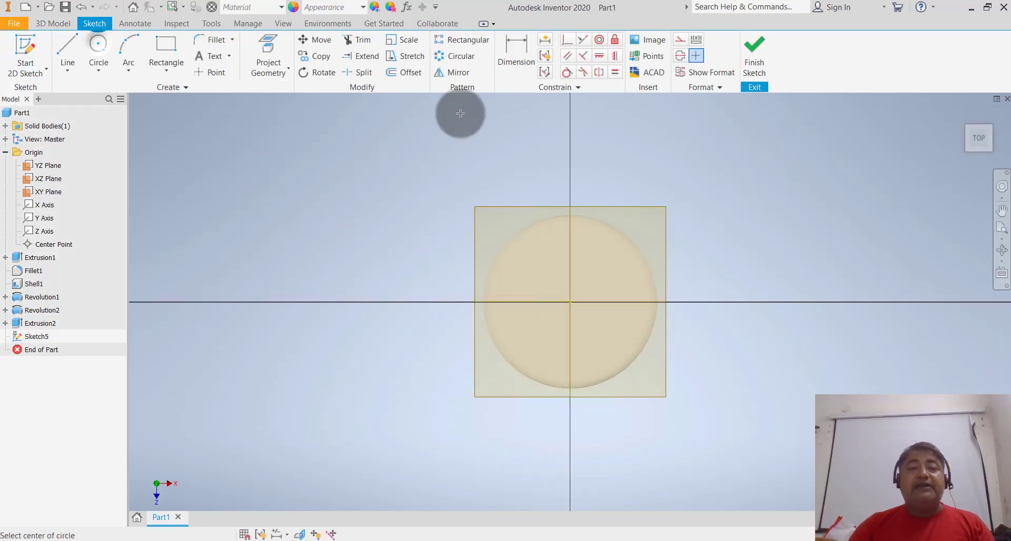
click(571, 245)
click(583, 244)
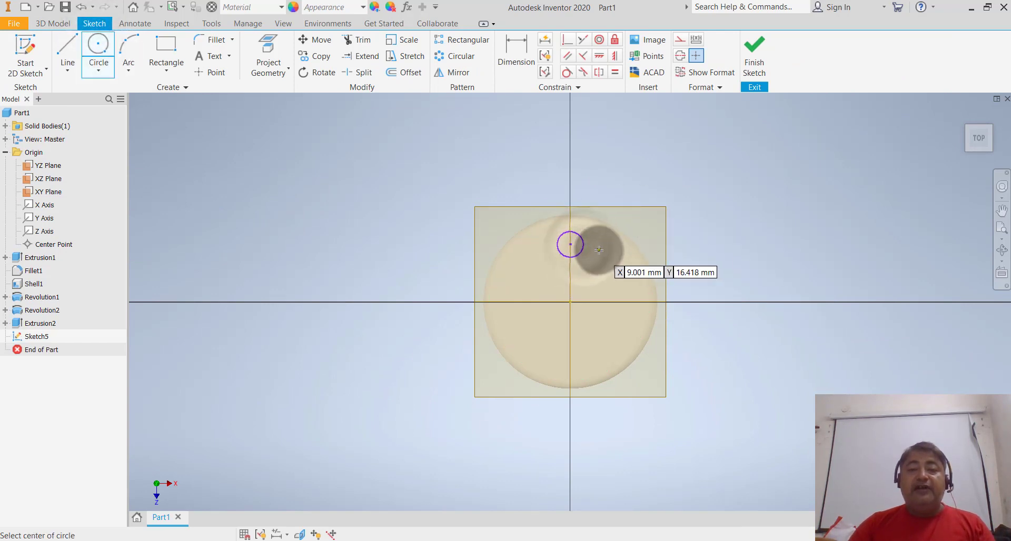
scroll(599, 250, up, 5)
scroll(553, 230, down, 2)
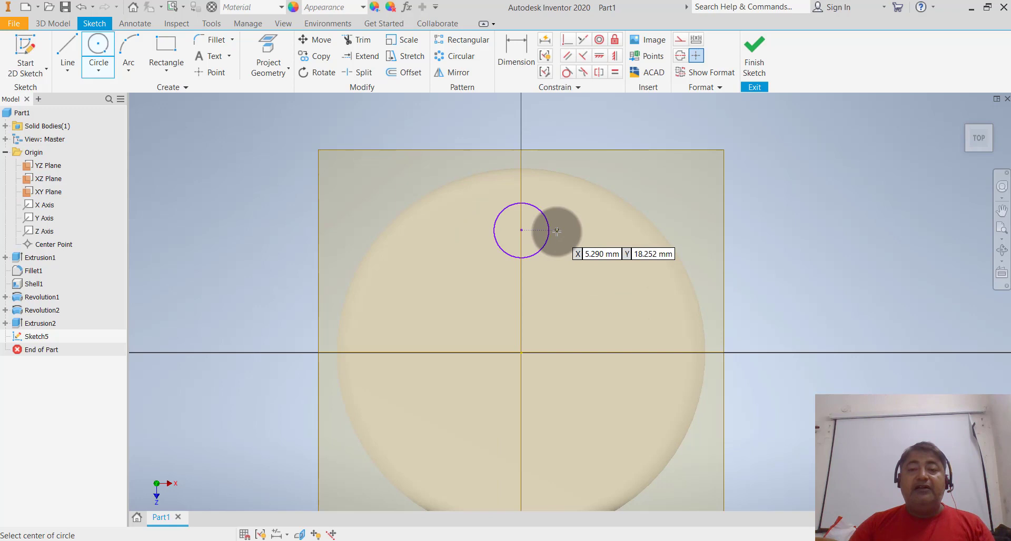
Step: Dimension the circle to diameter 6, 20 above the horizontal axis, and finish the sketch
click(503, 62)
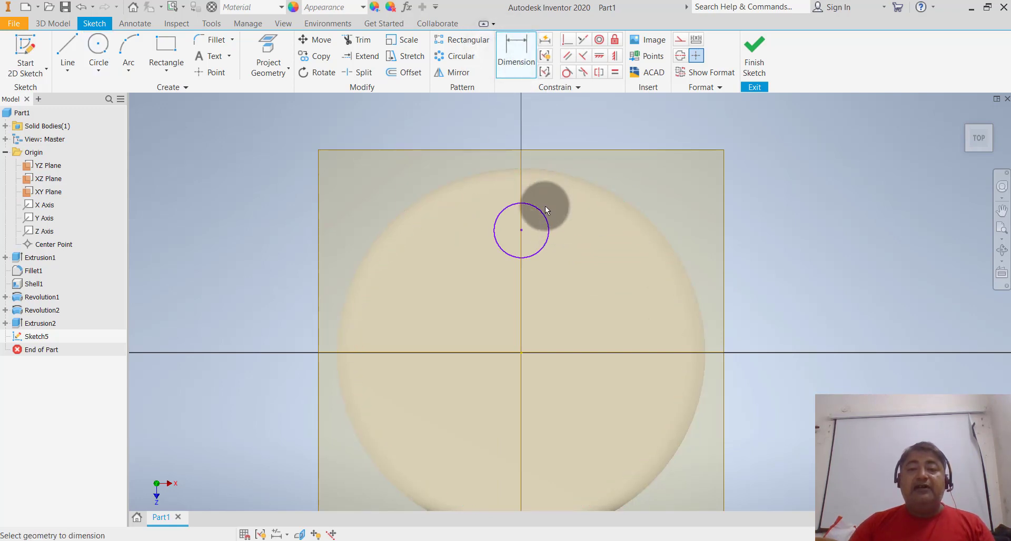
click(545, 207)
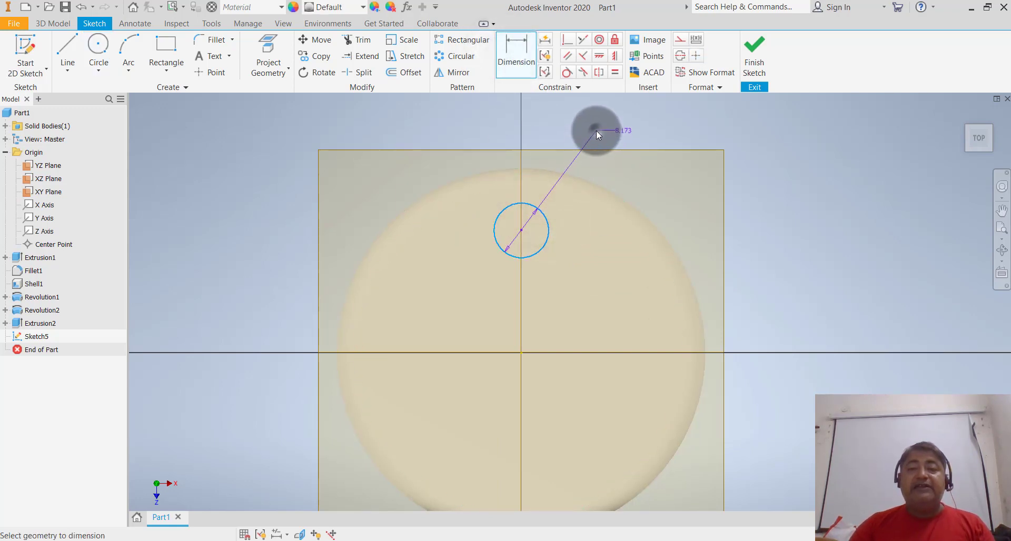
click(597, 130)
text(6)
key(Return)
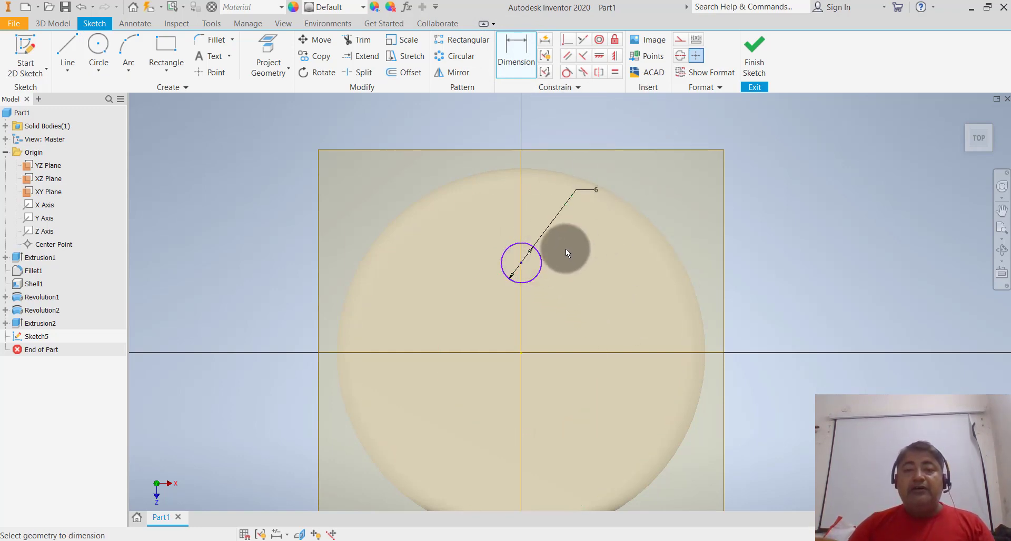
click(523, 265)
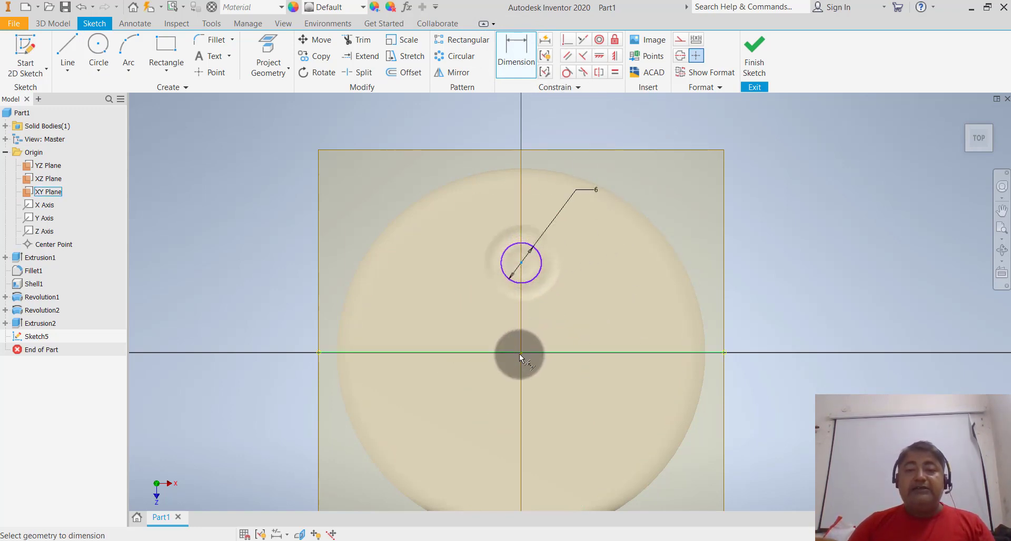
click(522, 353)
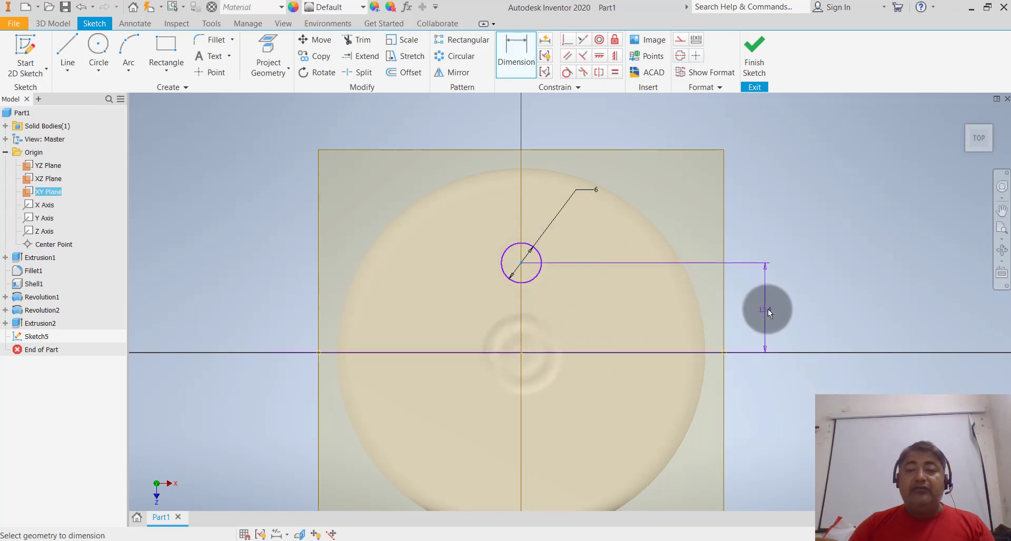
click(767, 309)
text(20)
key(Return)
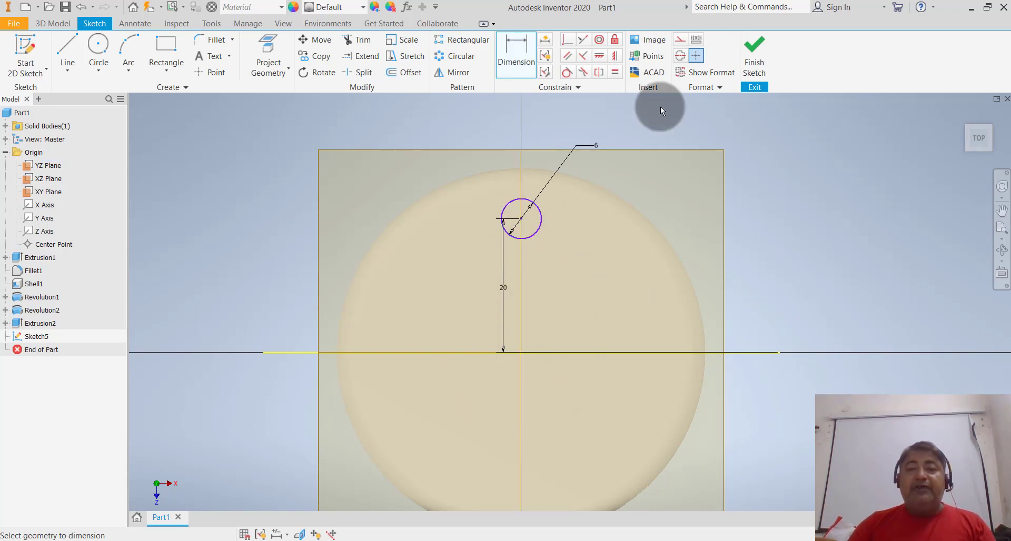
click(754, 52)
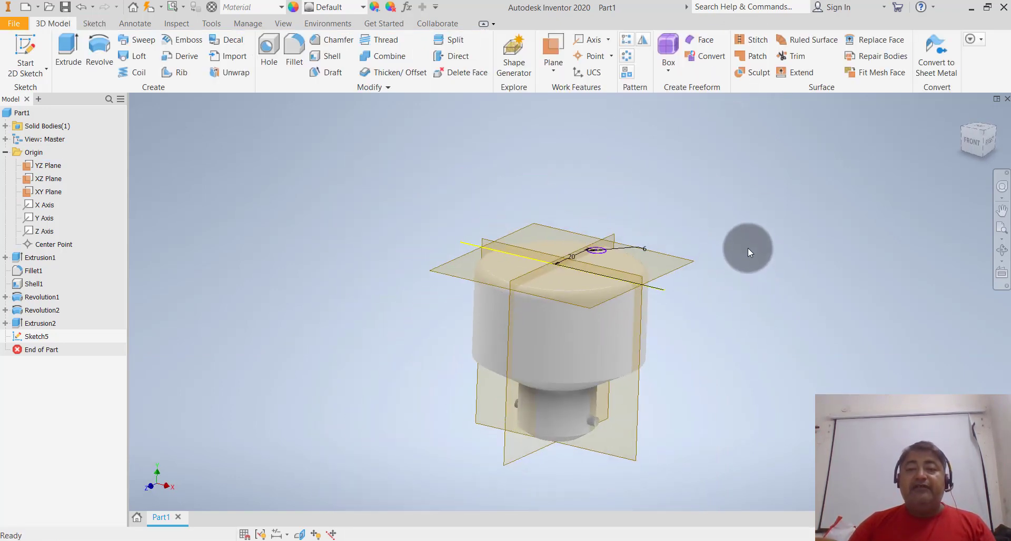
Step: Reopen Sketch5, drop the 20 mm offset dimension keeping the 6 mm diameter, and finish
click(475, 246)
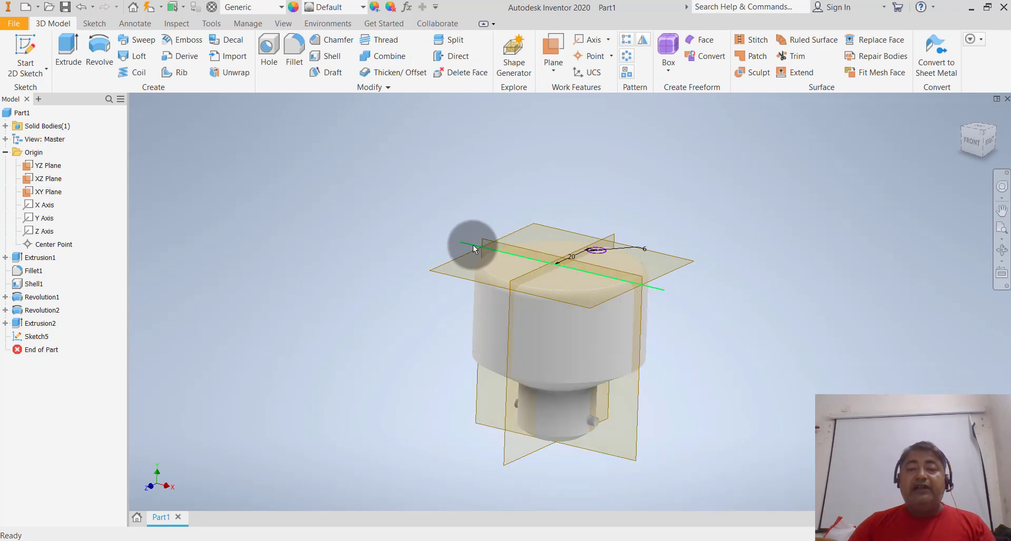
double_click(30, 336)
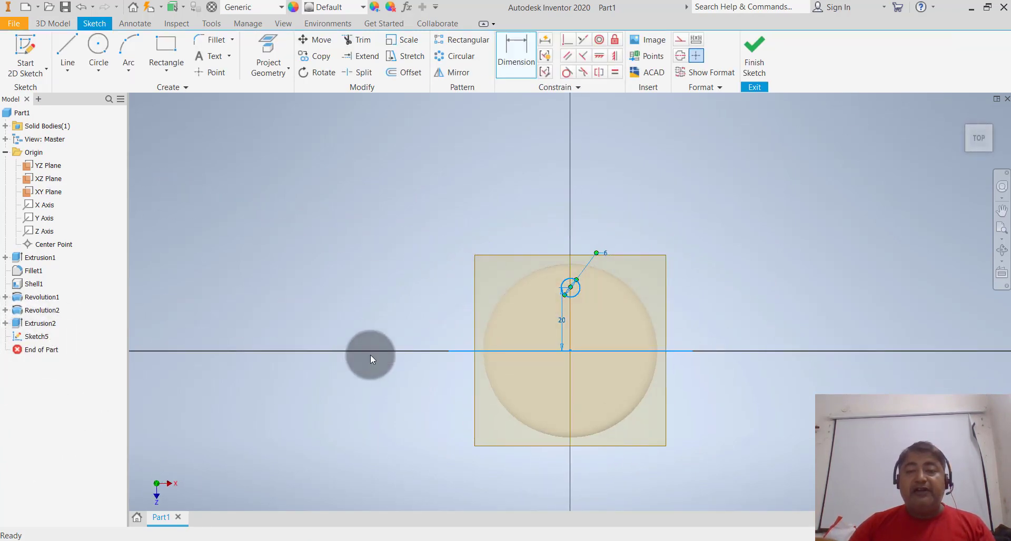
key(Escape)
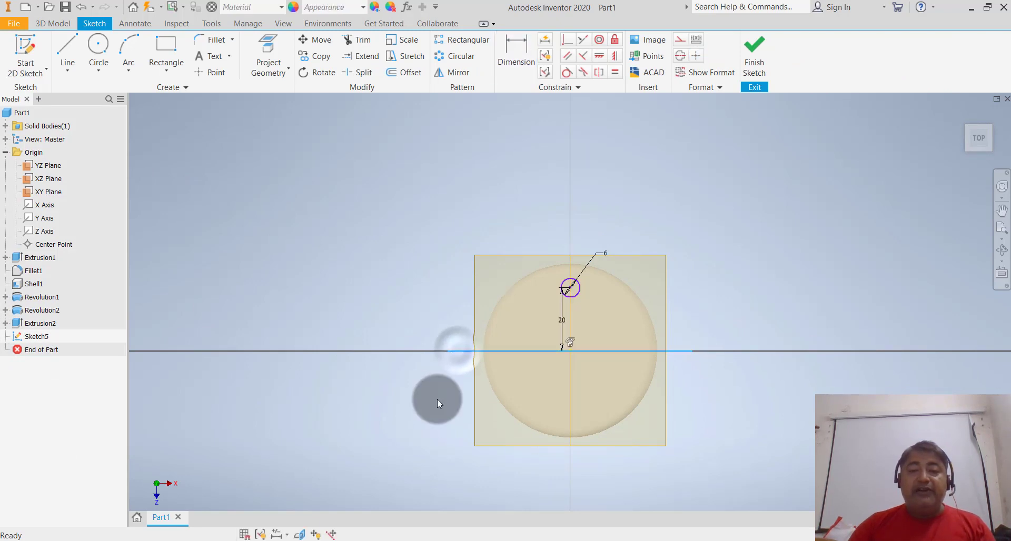
key(m)
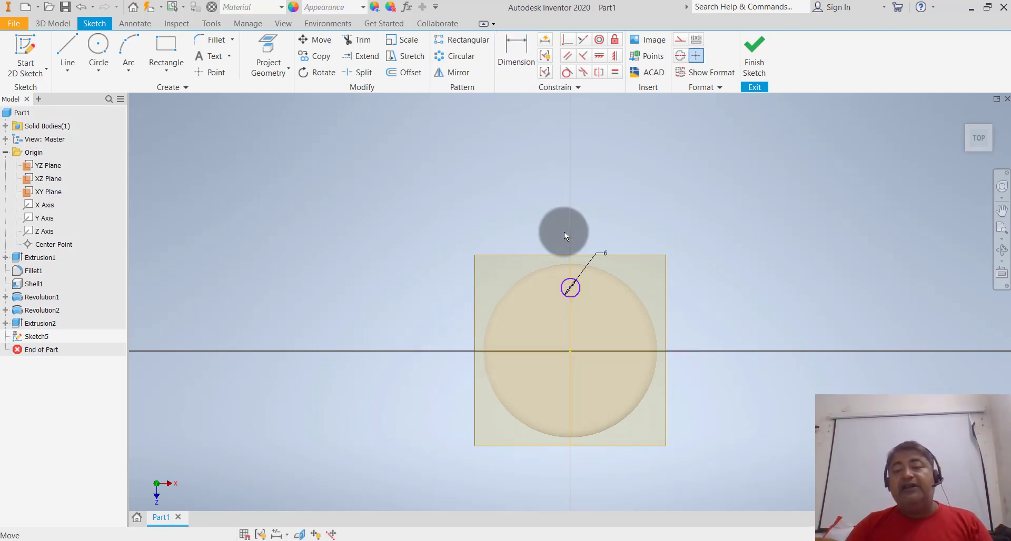
click(753, 50)
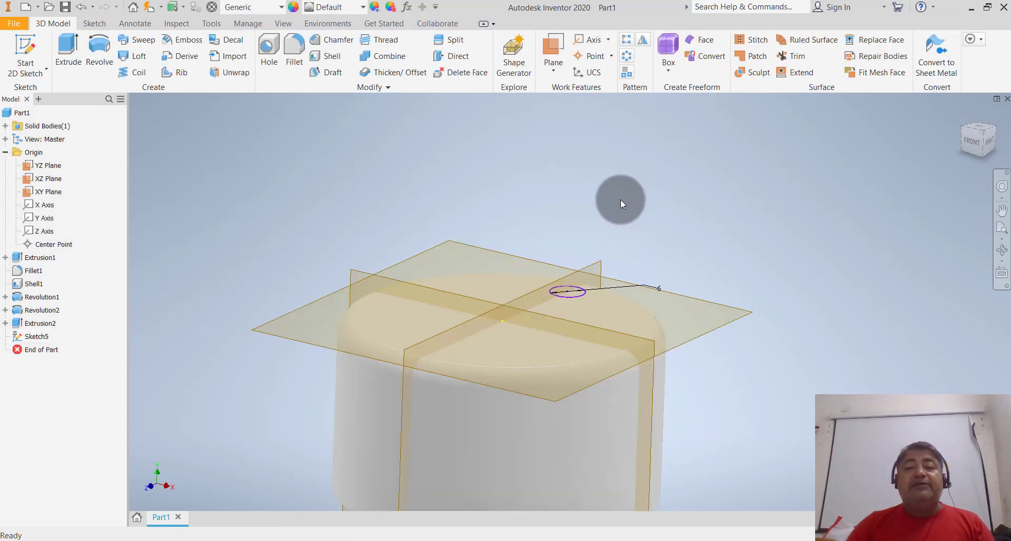
Step: Extrude the 6 mm circle downward as a 5 mm deep cut for the tube hole
click(77, 71)
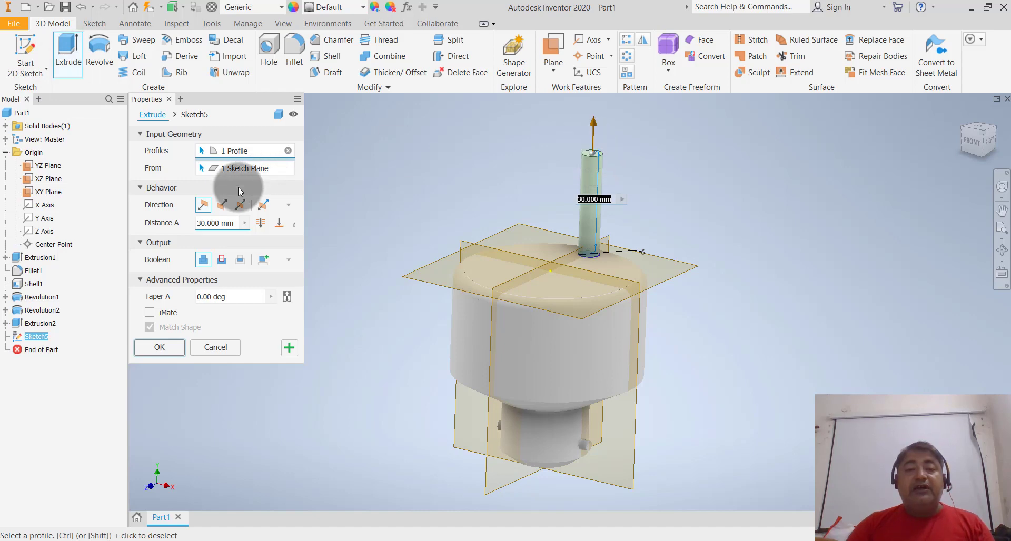
click(221, 205)
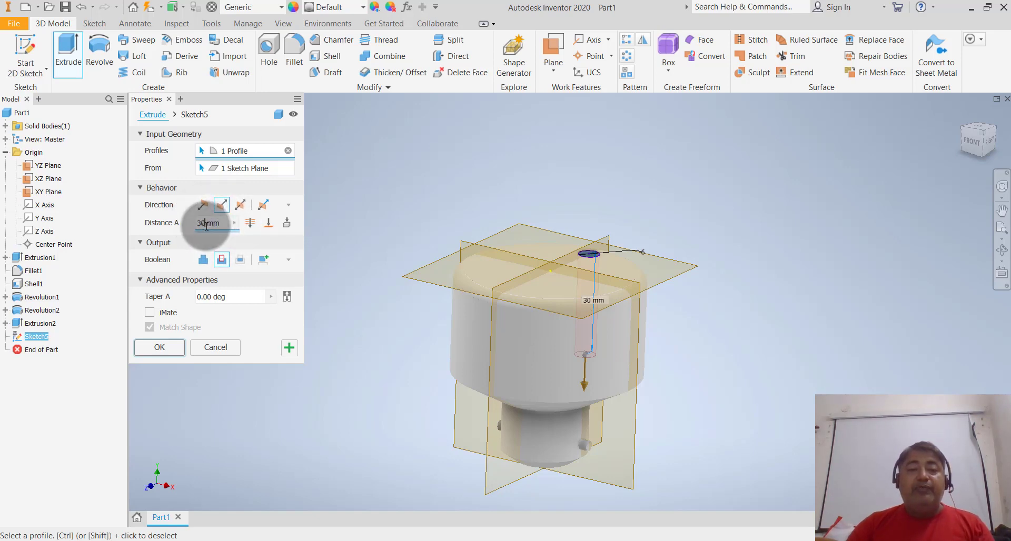
double_click(206, 224)
key(BackSpace)
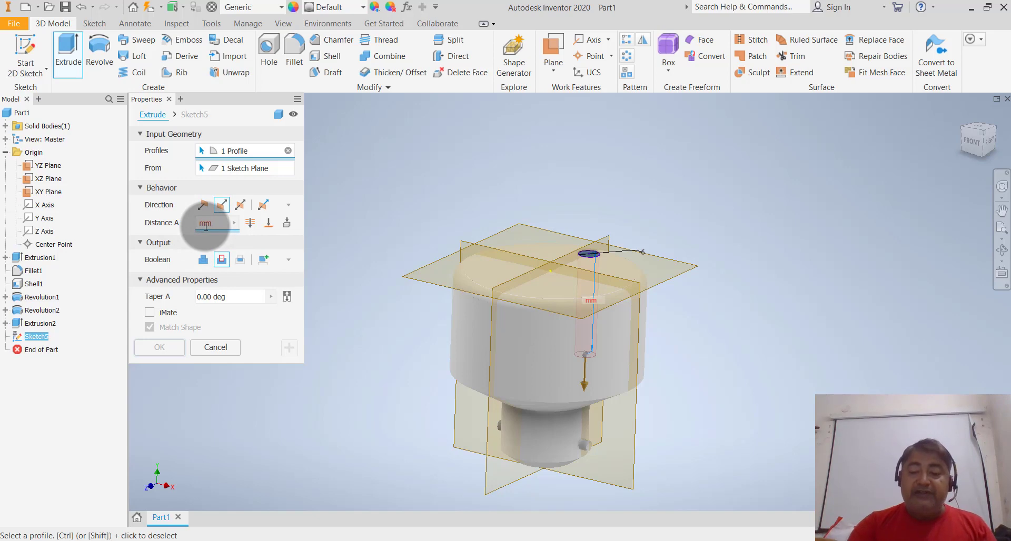
text(5)
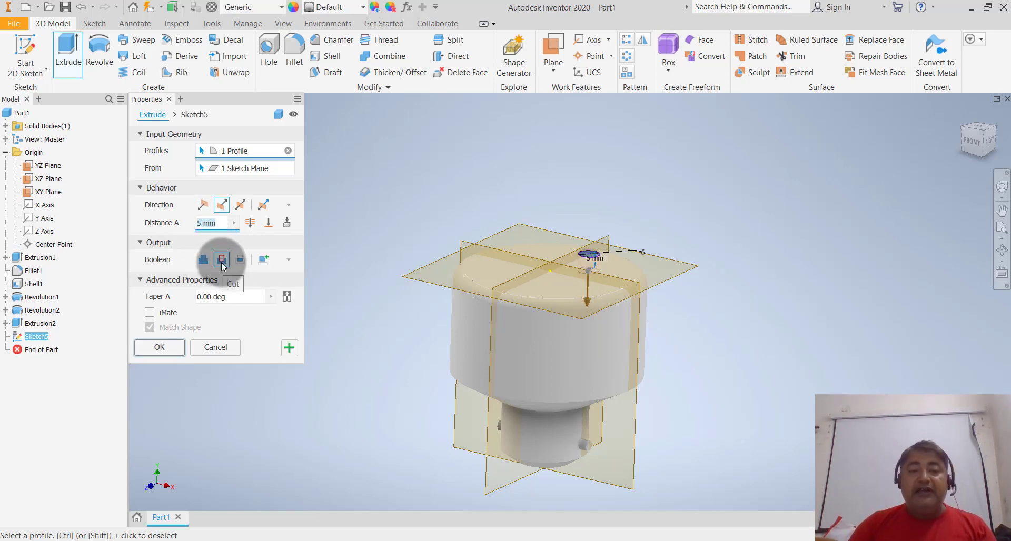
click(154, 348)
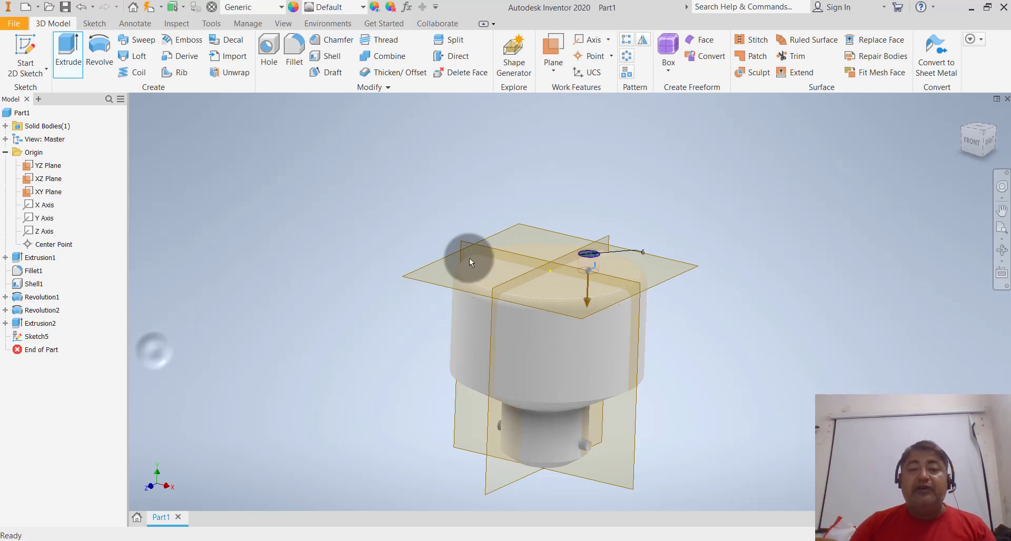
Step: Inspect the new 6 mm, 5 mm deep hole in the top face, then start a Circular Pattern
mouse_move(662, 190)
shift+middle_down()
mouse_move(663, 209)
mouse_move(650, 210)
shift+middle_up()
scroll(650, 209, down, 3)
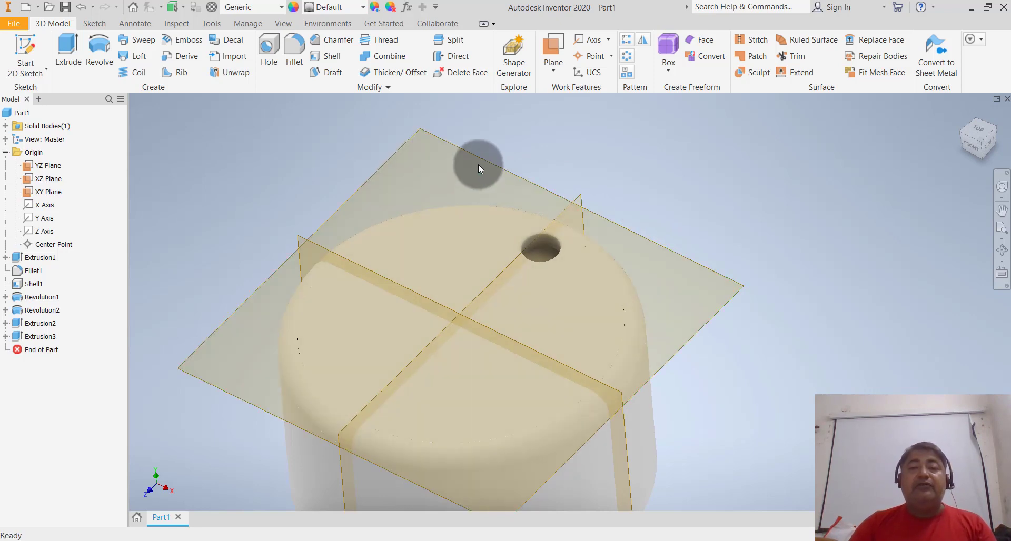
scroll(508, 143, up, 3)
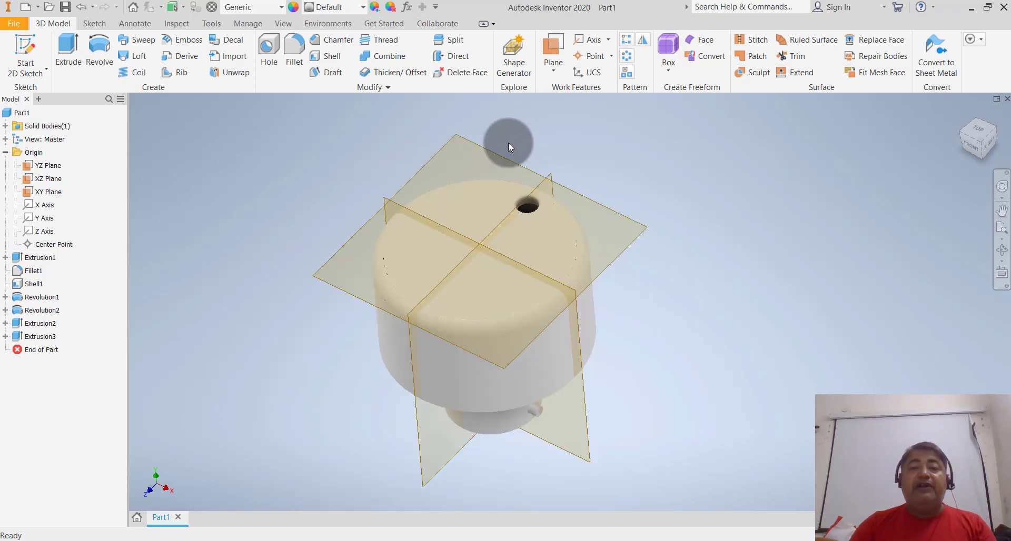
click(628, 56)
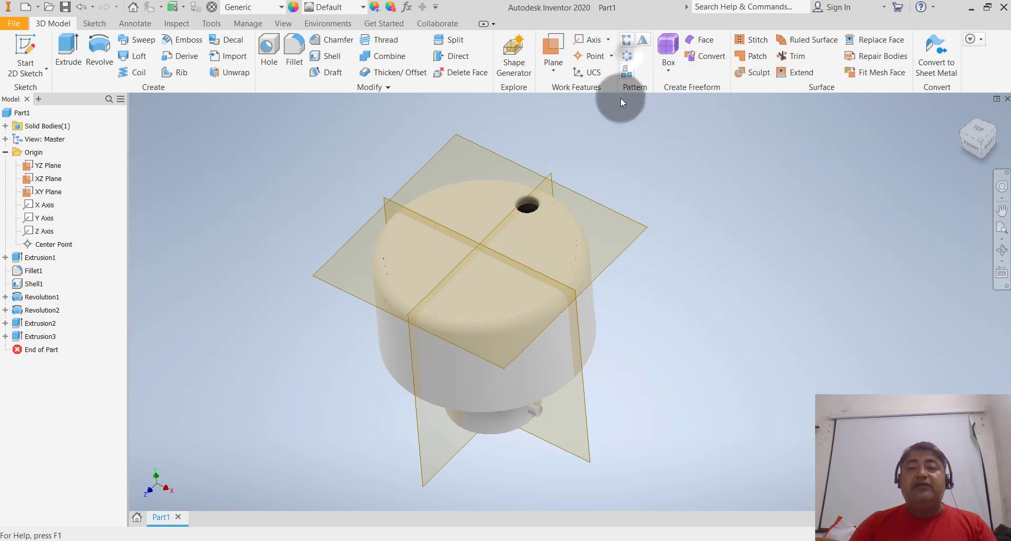
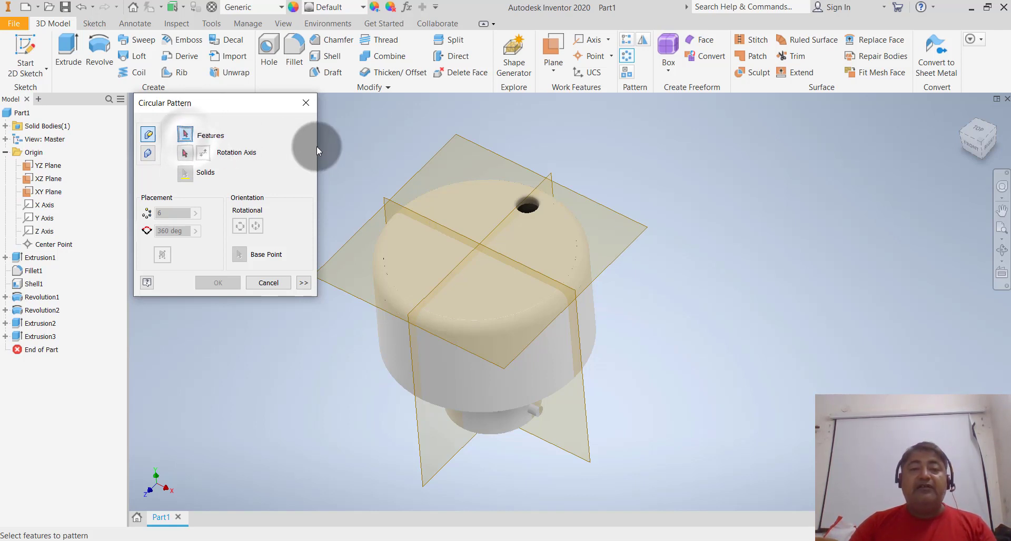
Step: Circular-pattern the Extrusion3 hole 8 times around the cylinder axis as Circular Pattern1
click(45, 337)
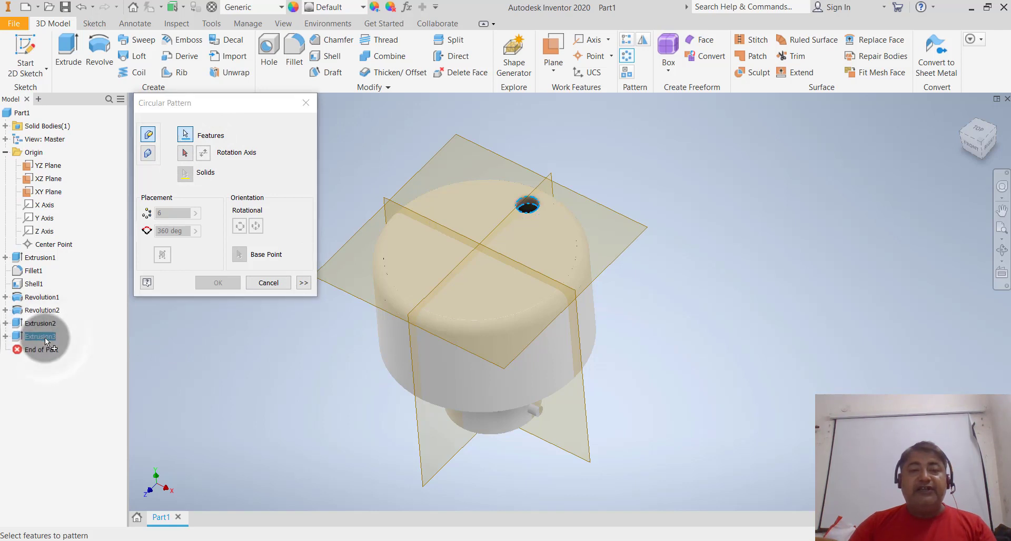
click(186, 153)
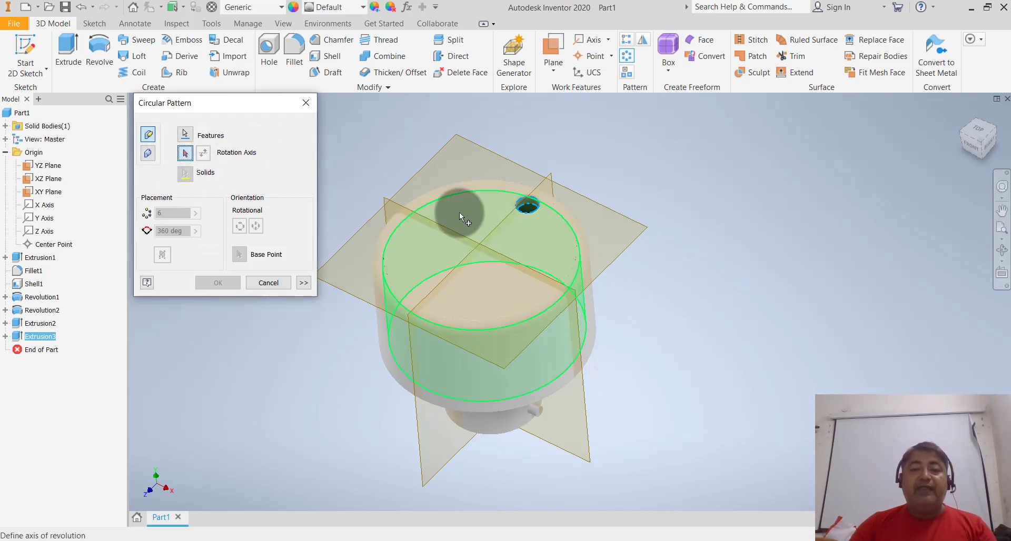
click(476, 218)
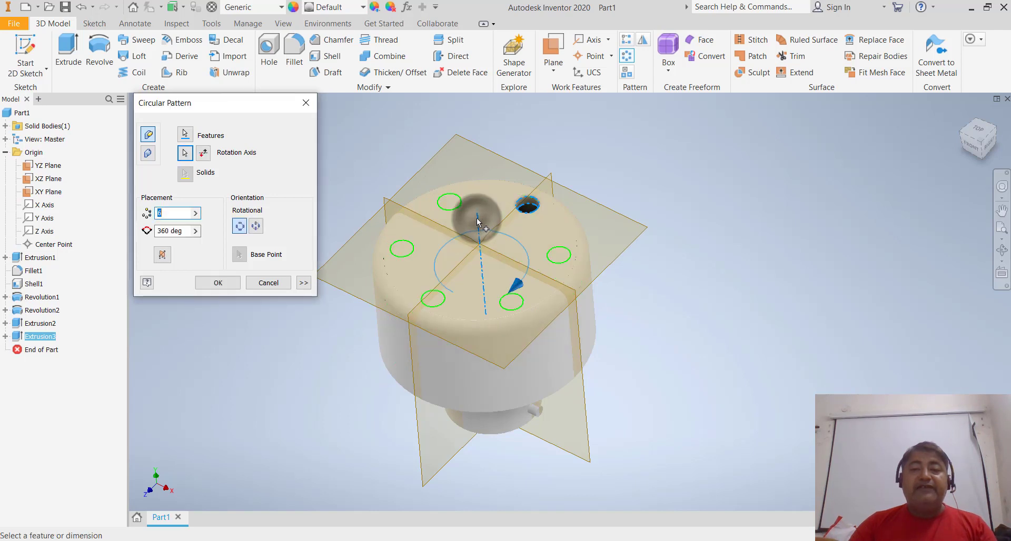
click(212, 237)
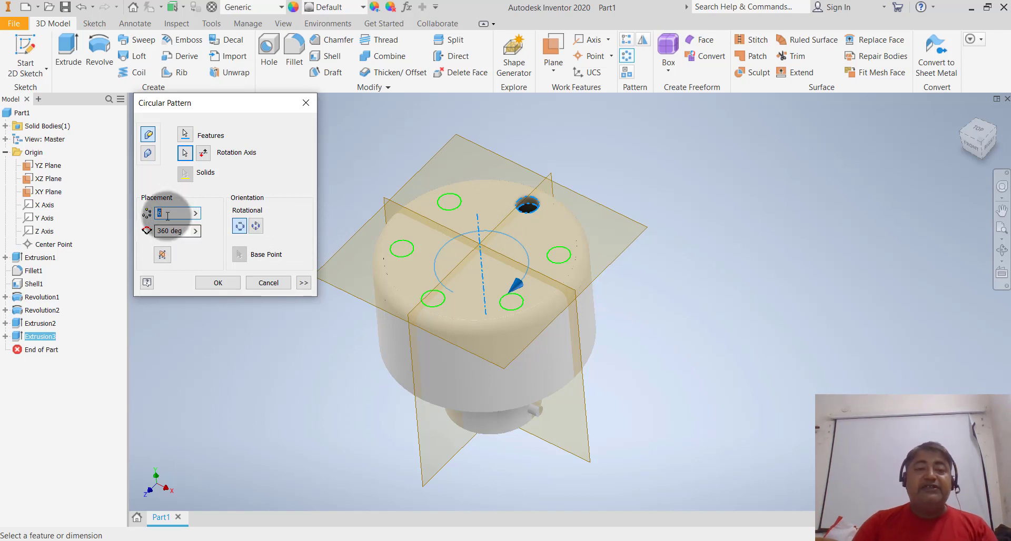
text(8)
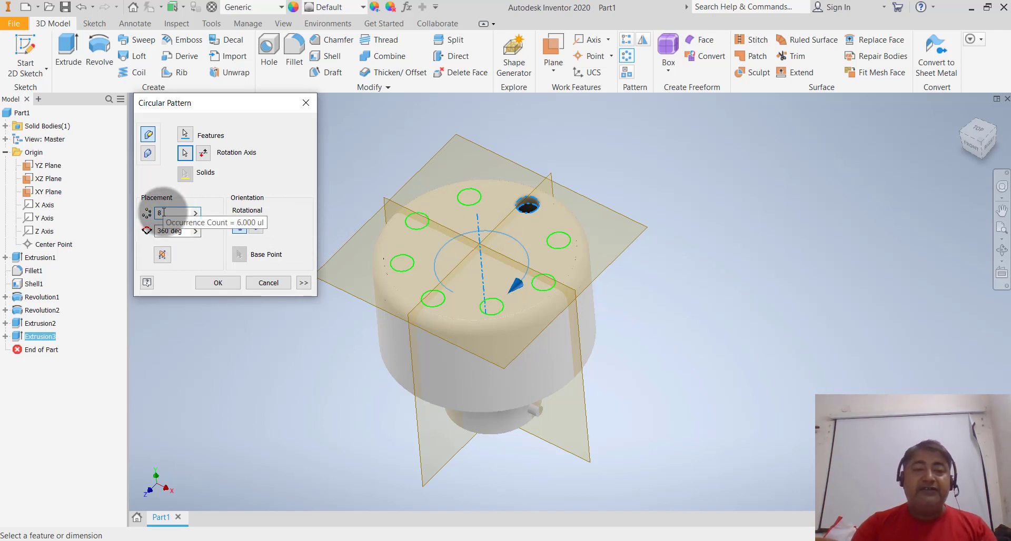
key(Return)
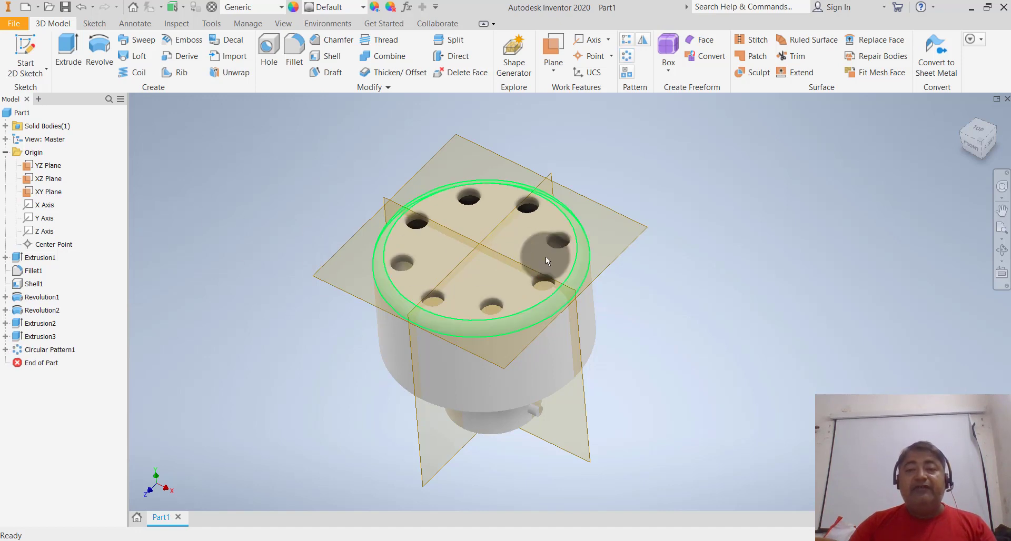
mouse_move(641, 355)
shift+middle_down()
mouse_move(648, 332)
mouse_move(645, 356)
mouse_move(676, 361)
shift+middle_up()
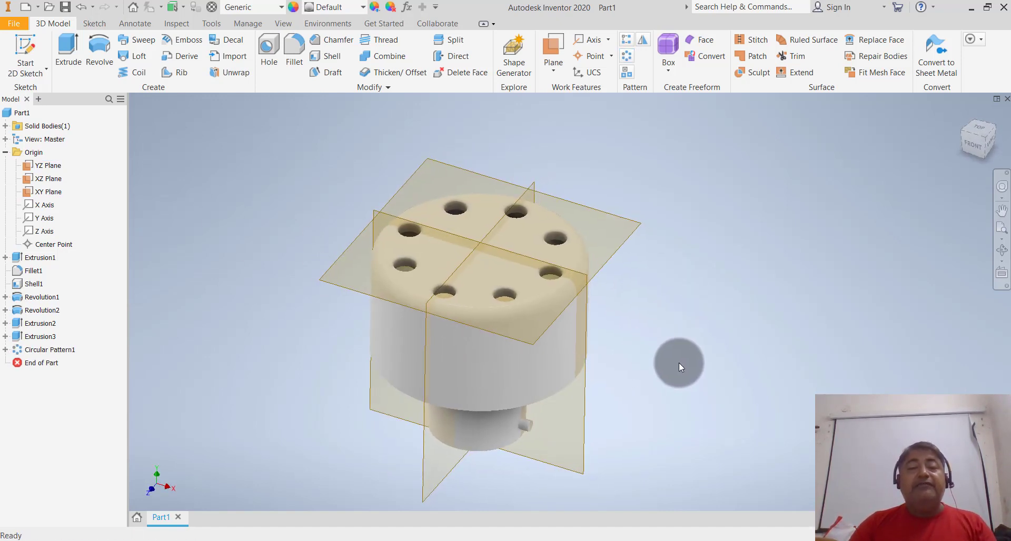
scroll(308, 182, up, 1)
scroll(308, 182, up, 1)
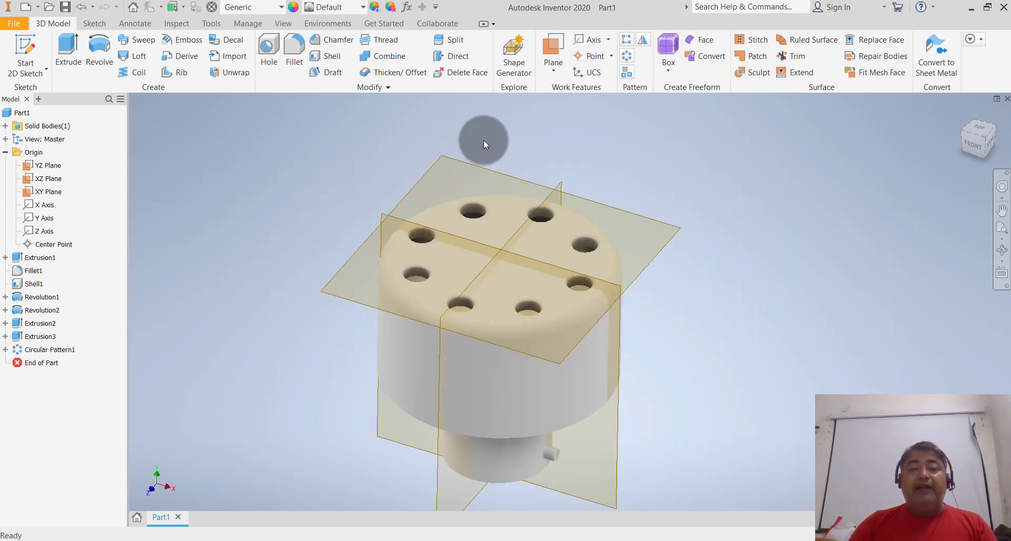
Step: Add Work Axis1 and Work Axis2 through the circular-edge centres of two adjacent top-face holes
click(608, 41)
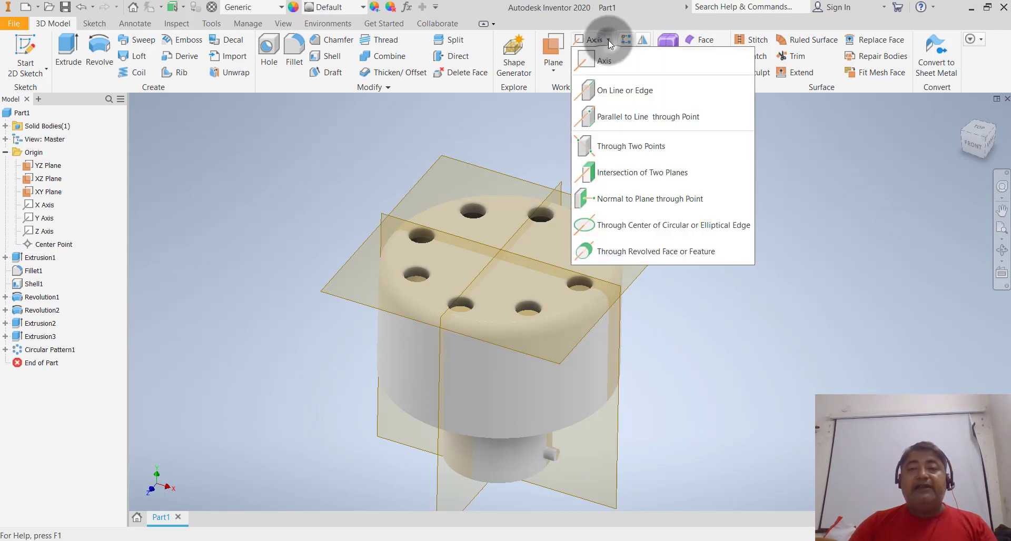
click(637, 226)
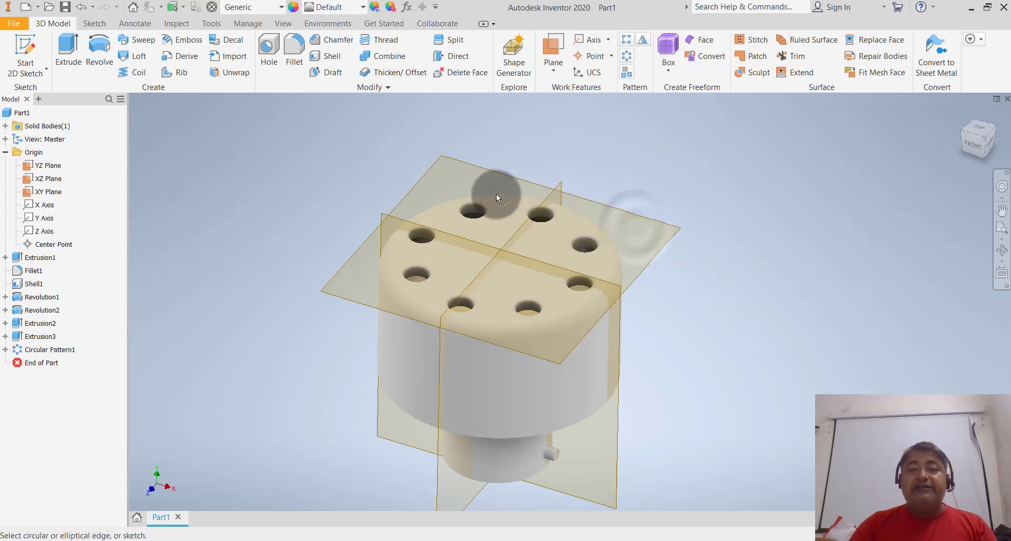
scroll(494, 193, down, 5)
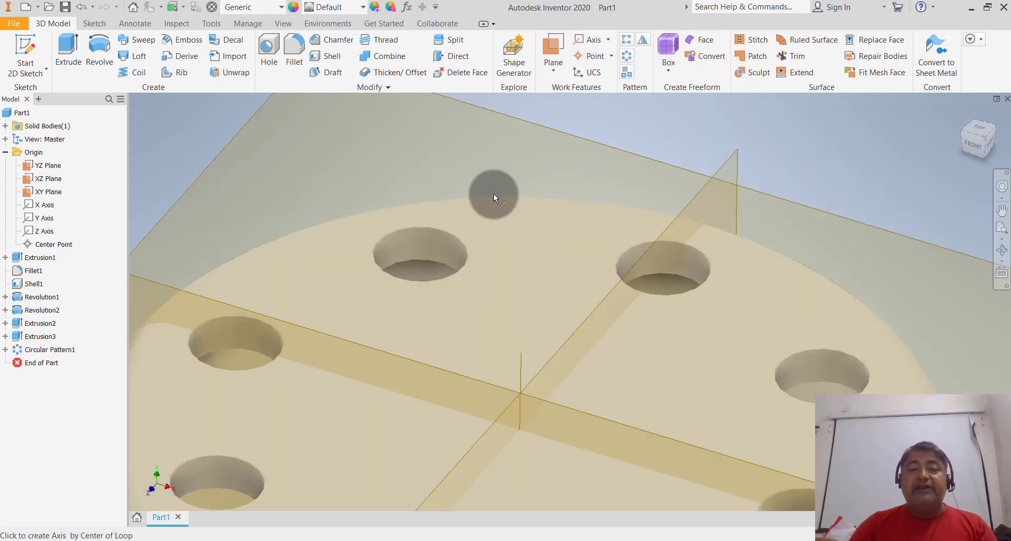
click(458, 237)
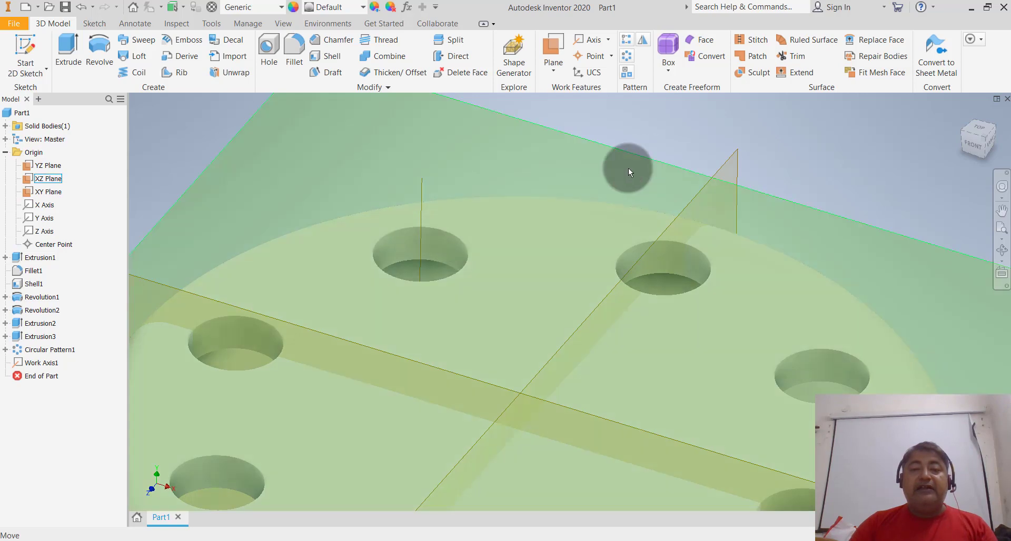
scroll(508, 158, up, 5)
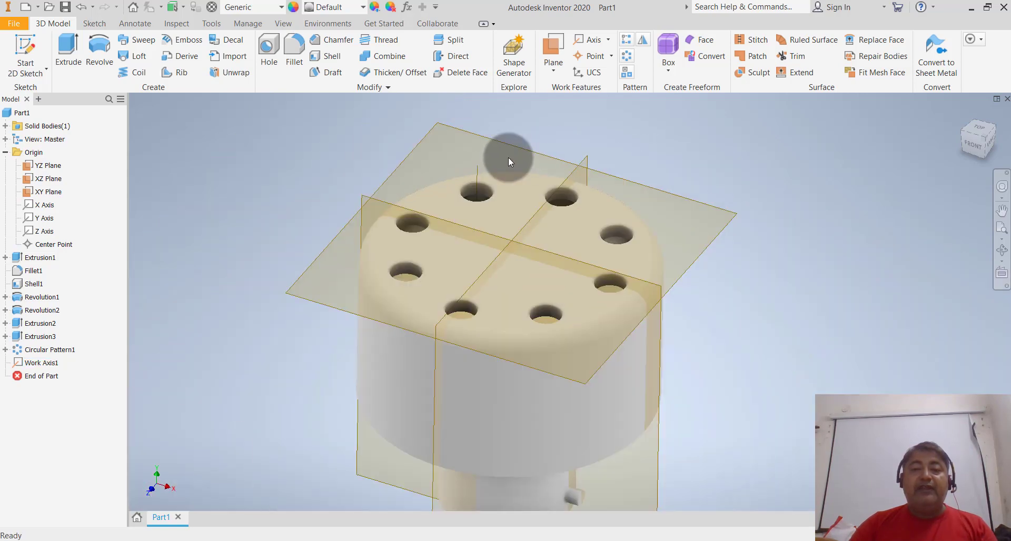
click(607, 39)
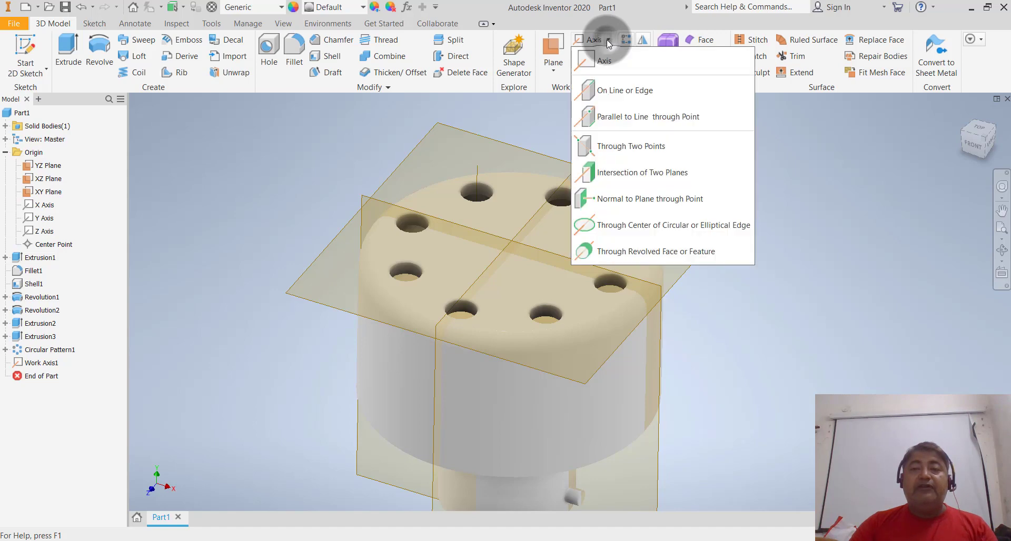
click(630, 226)
scroll(503, 183, down, 5)
scroll(535, 178, up, 5)
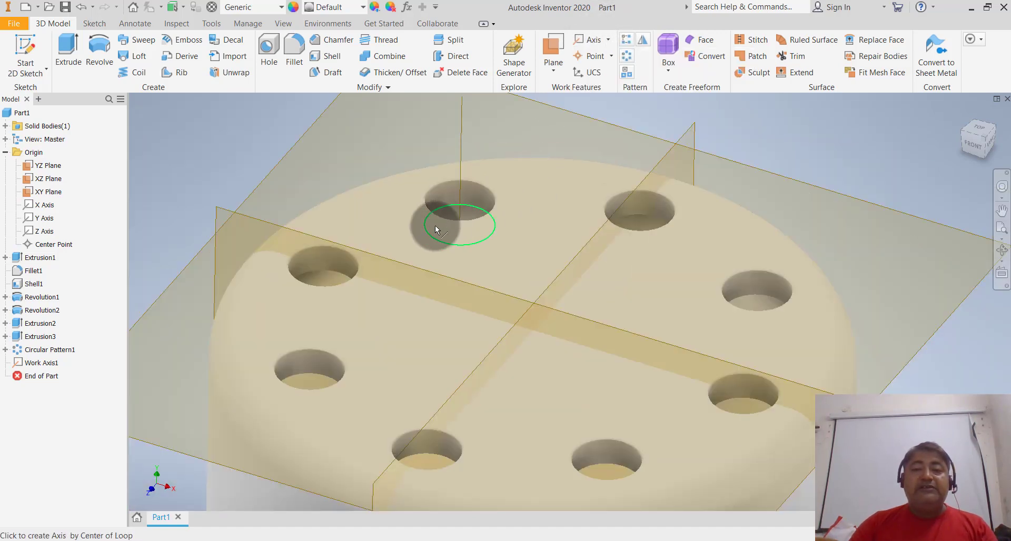
click(352, 254)
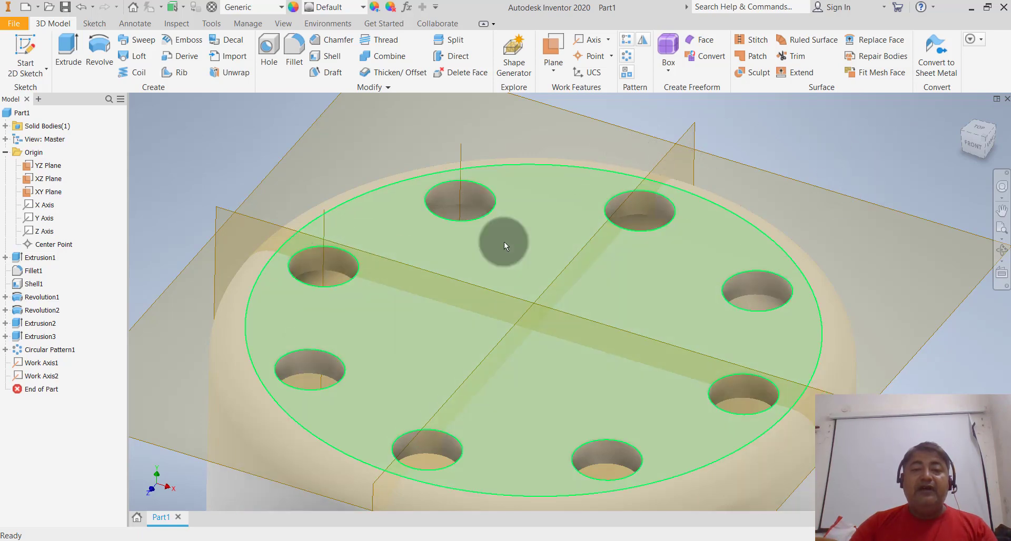
scroll(504, 242, up, 3)
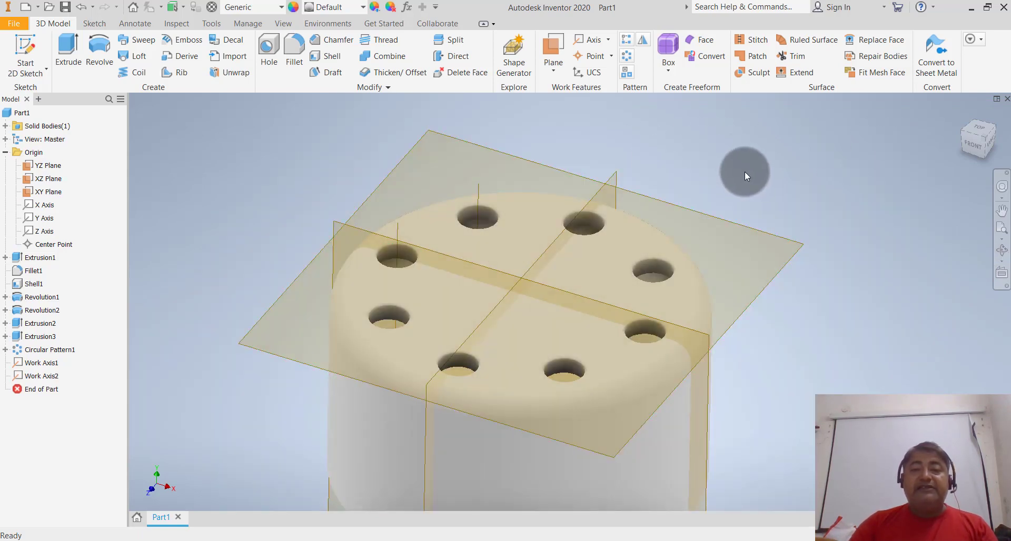
click(548, 71)
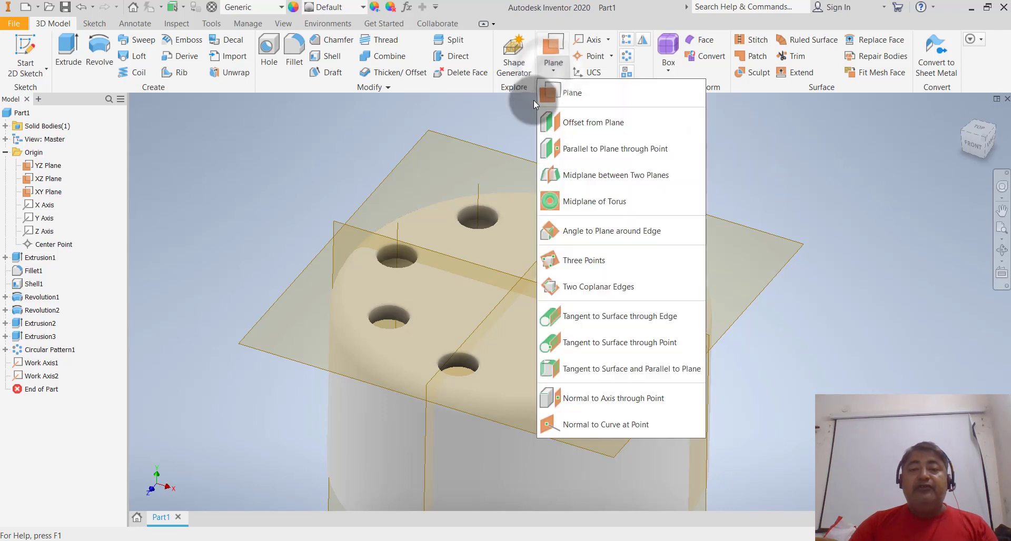
Step: Create Work Plane1 through two coplanar edges: Work Axis1 and Work Axis2
click(619, 291)
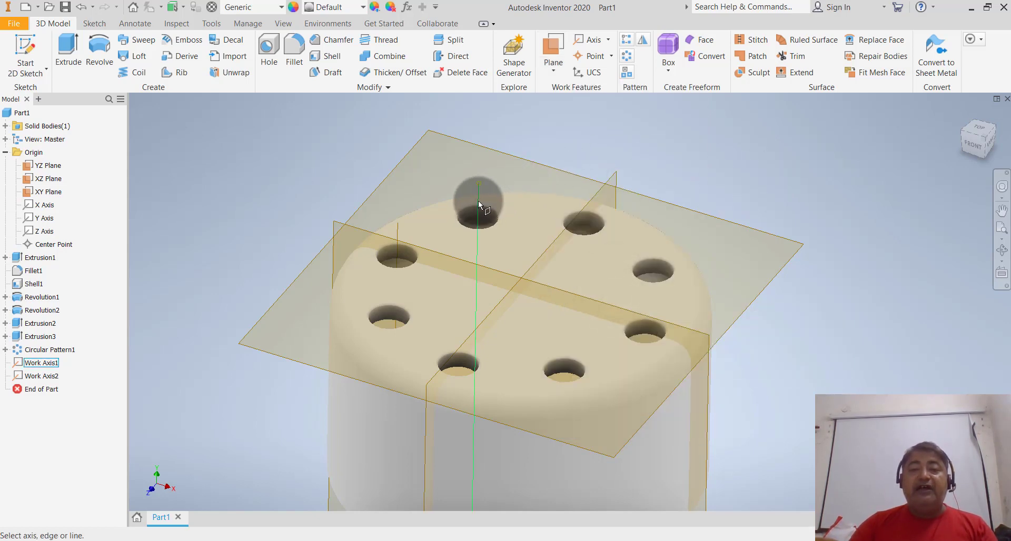
click(480, 205)
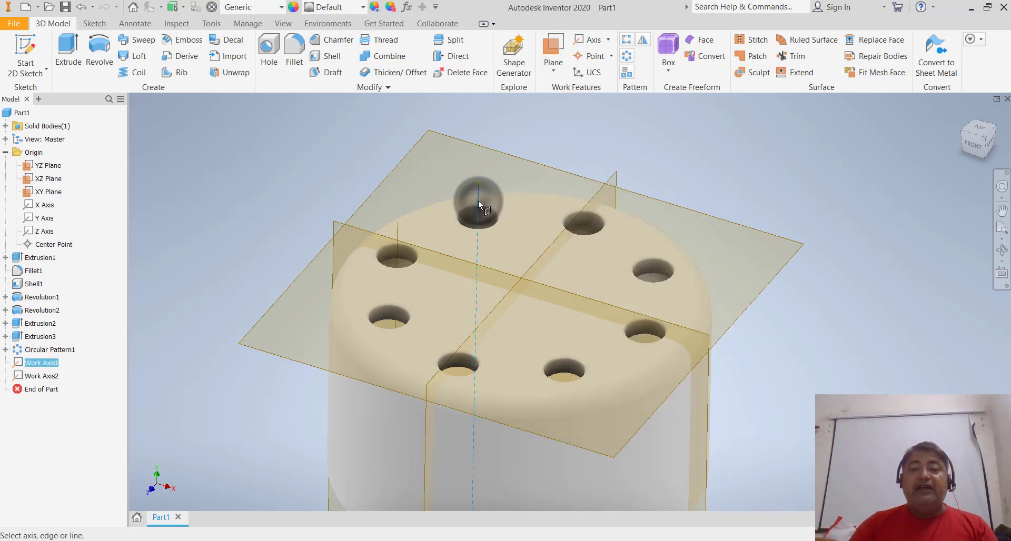
click(400, 233)
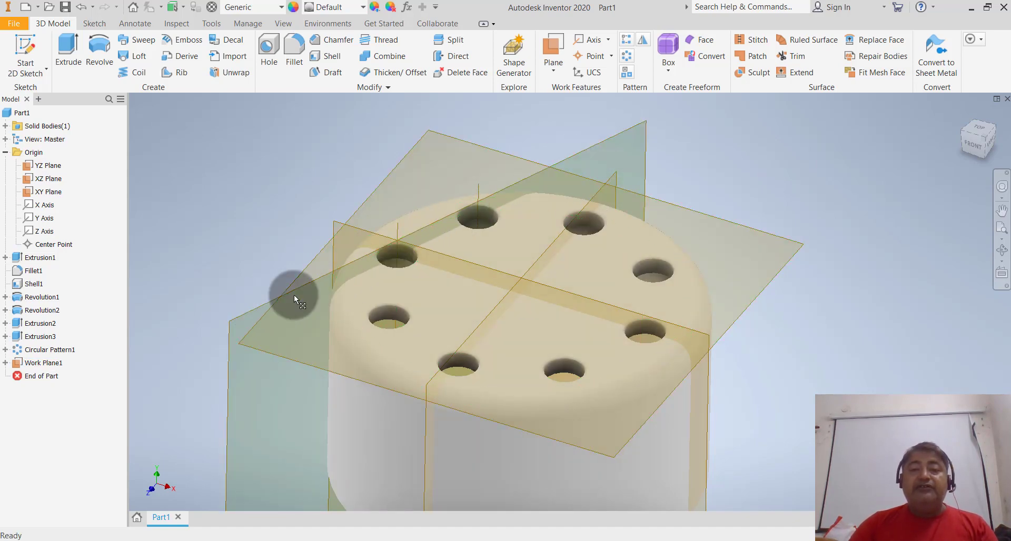
scroll(749, 171, up, 3)
scroll(771, 156, down, 3)
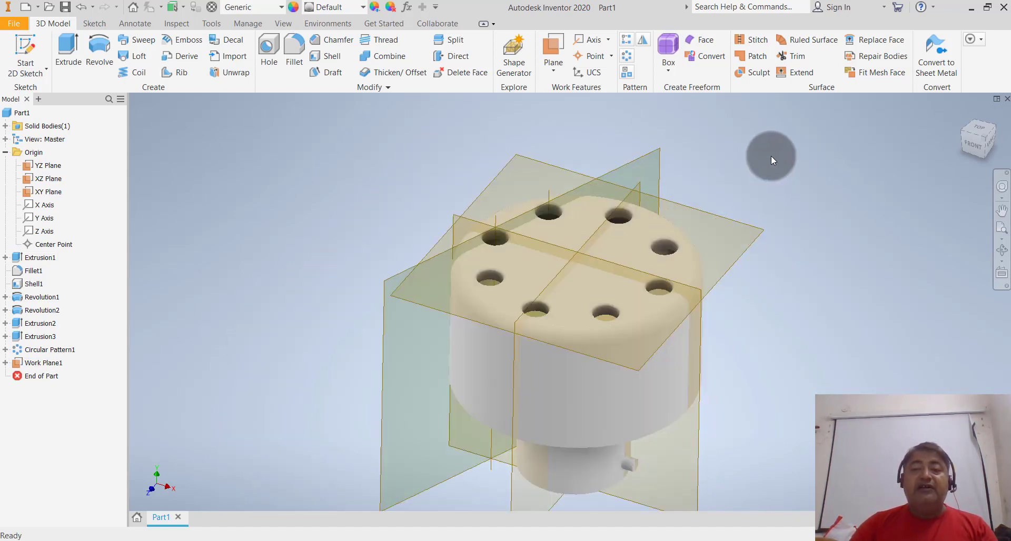
scroll(719, 184, down, 3)
scroll(719, 184, up, 2)
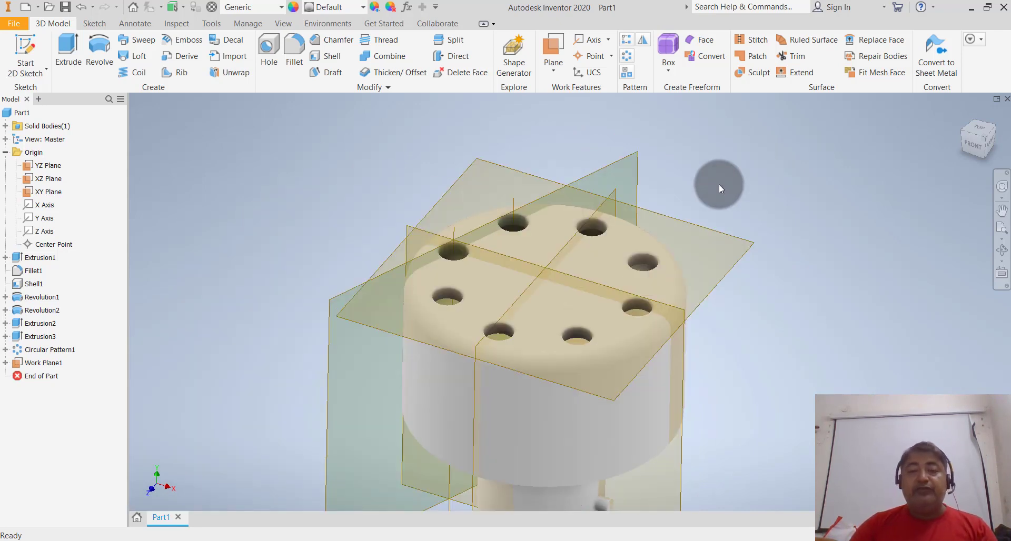
Step: Start Sketch6 on Work Plane1, orbit to view the holes, and pick the Line tool
click(37, 71)
click(42, 96)
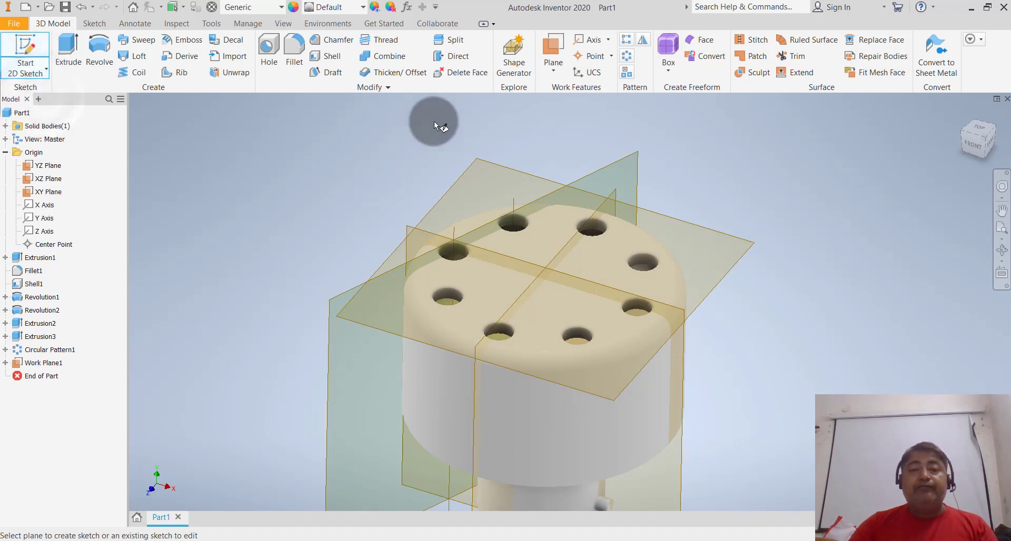
click(604, 168)
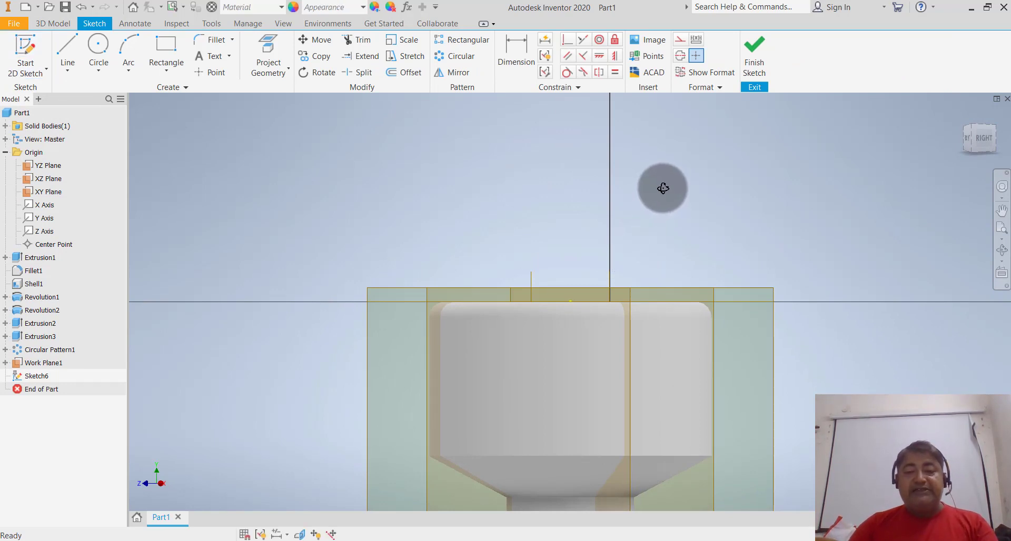
shift+middle_drag(662, 189, 643, 208)
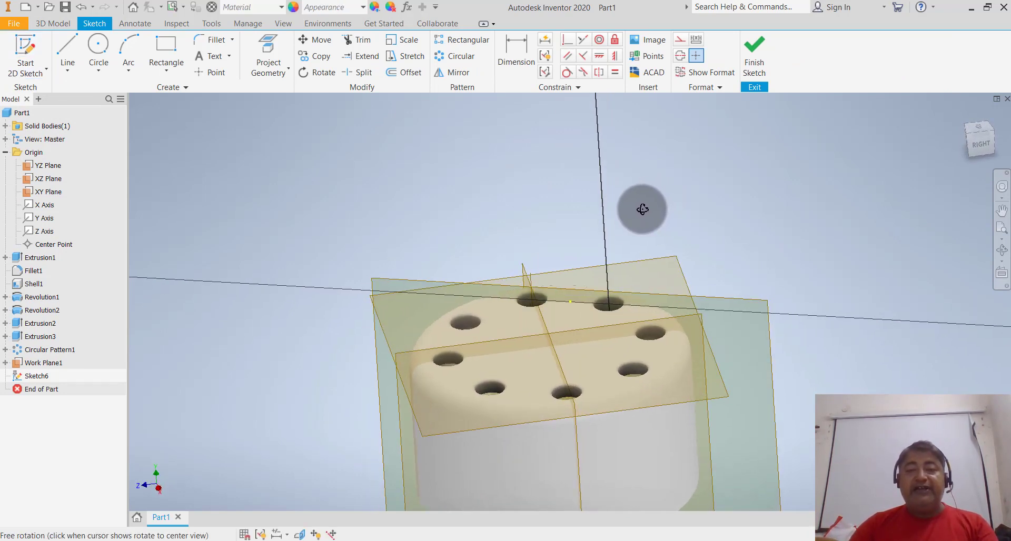
scroll(607, 322, down, 2)
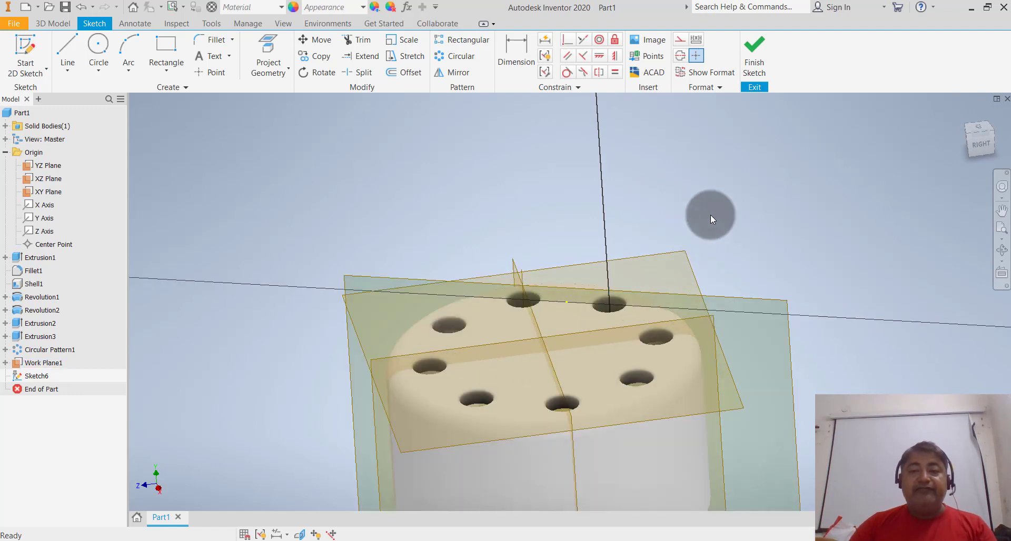
click(82, 67)
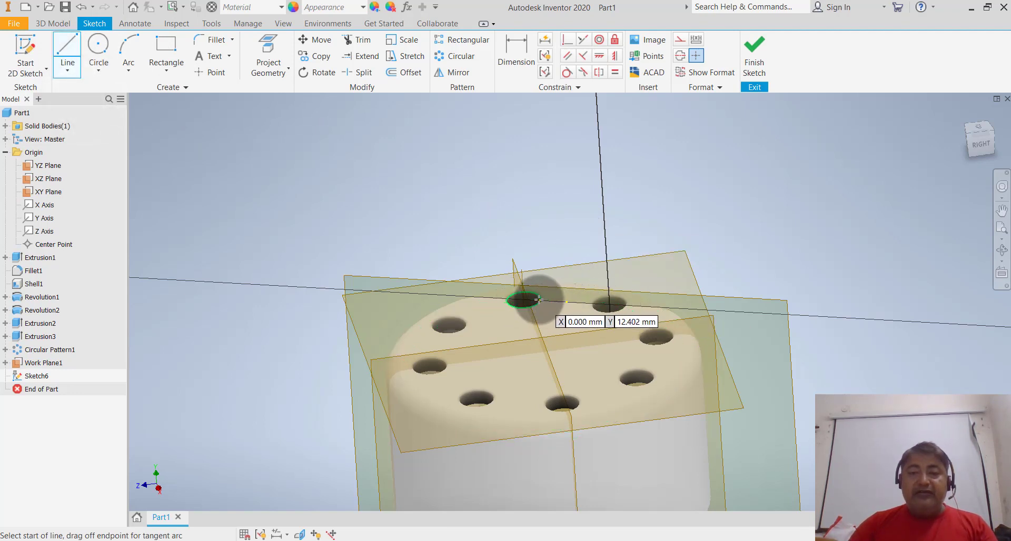
Step: Draw a 65 mm vertical line at 180° rising from the first hole's centre
scroll(542, 300, up, 3)
scroll(540, 300, down, 3)
scroll(538, 299, down, 4)
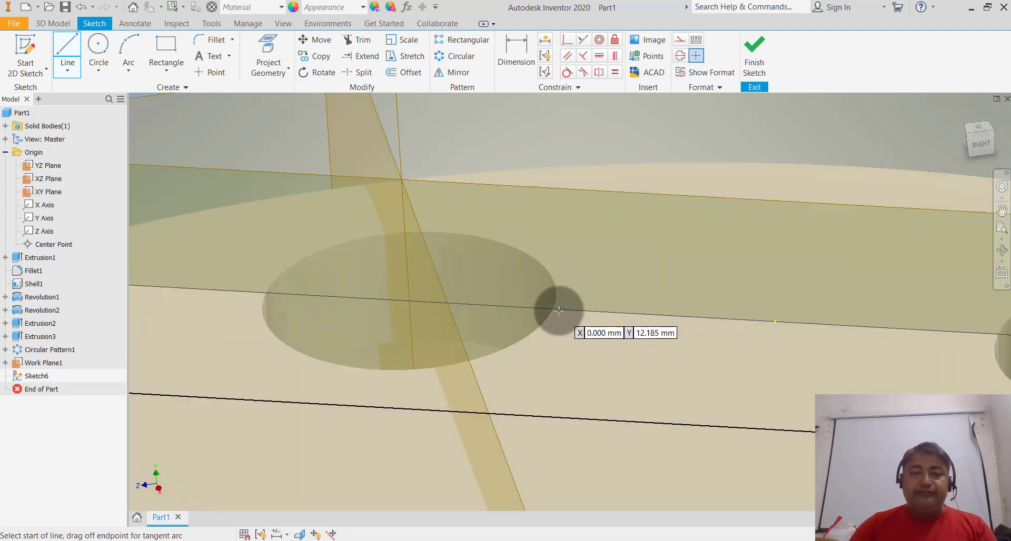
scroll(548, 286, down, 3)
scroll(549, 285, up, 2)
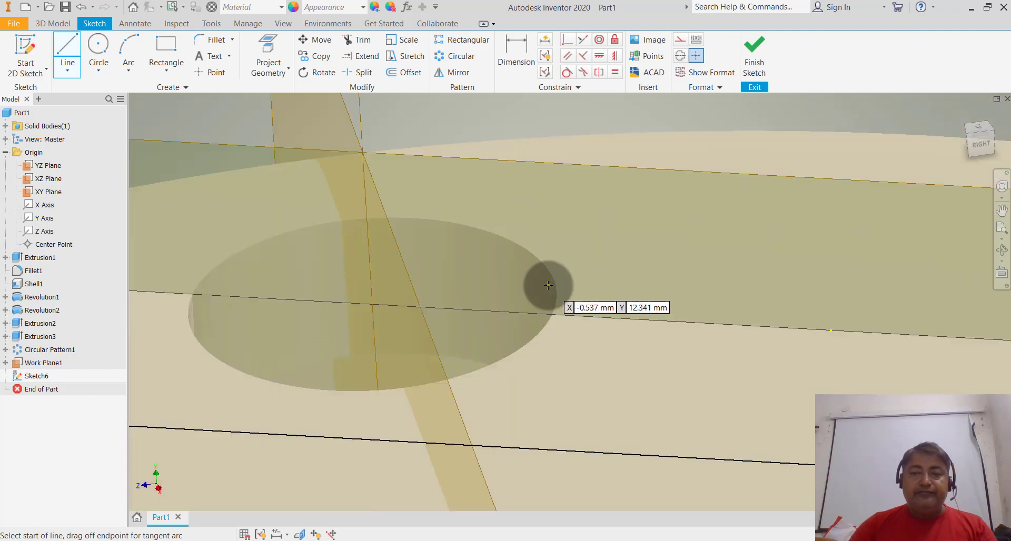
scroll(550, 282, up, 1)
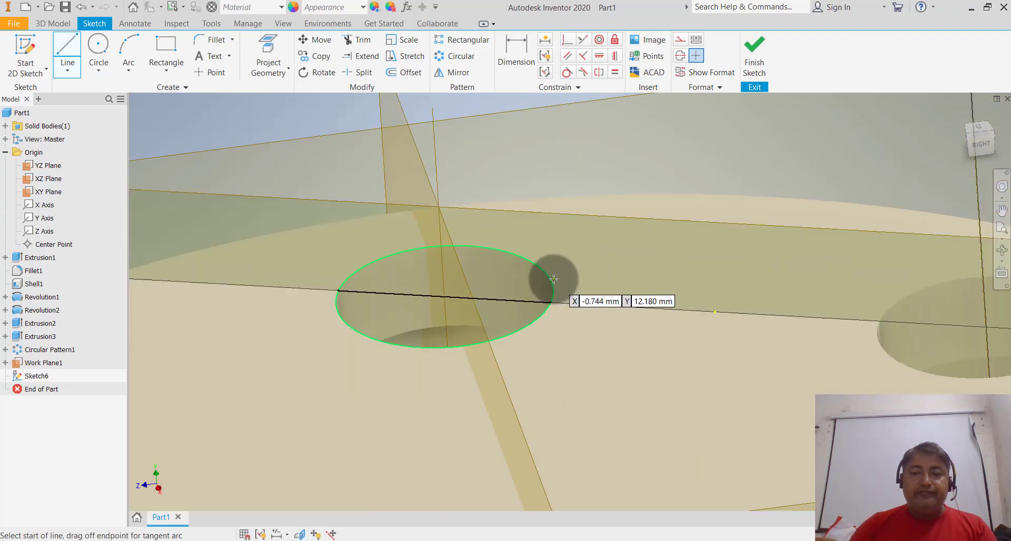
click(446, 296)
scroll(496, 300, down, 2)
scroll(504, 304, up, 4)
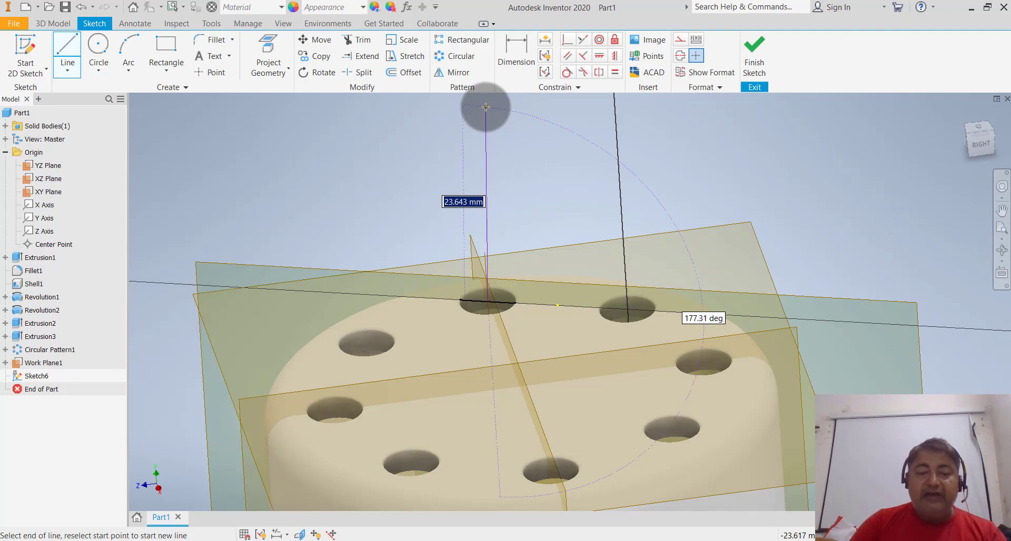
key(Tab)
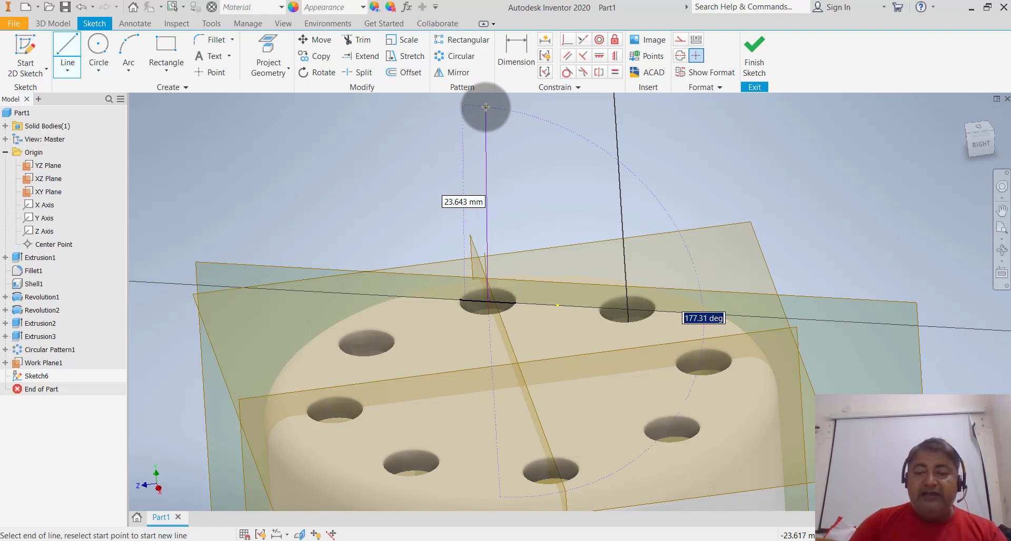
text(180)
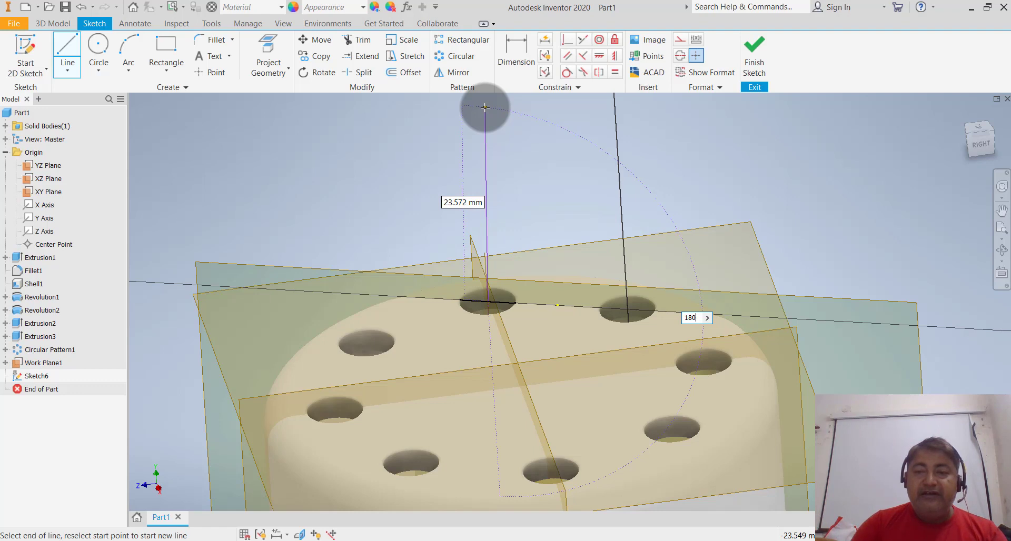
key(Tab)
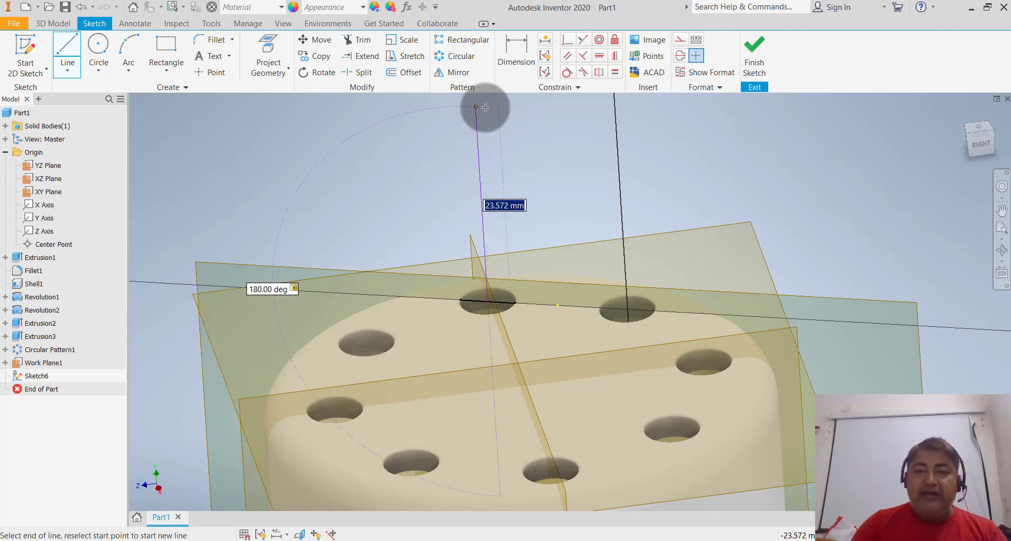
text(65)
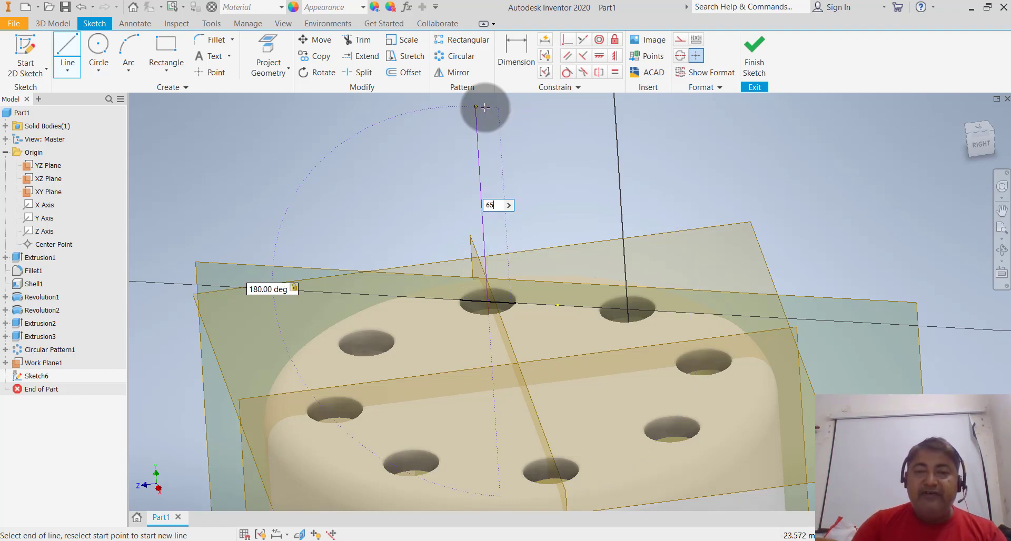
key(Return)
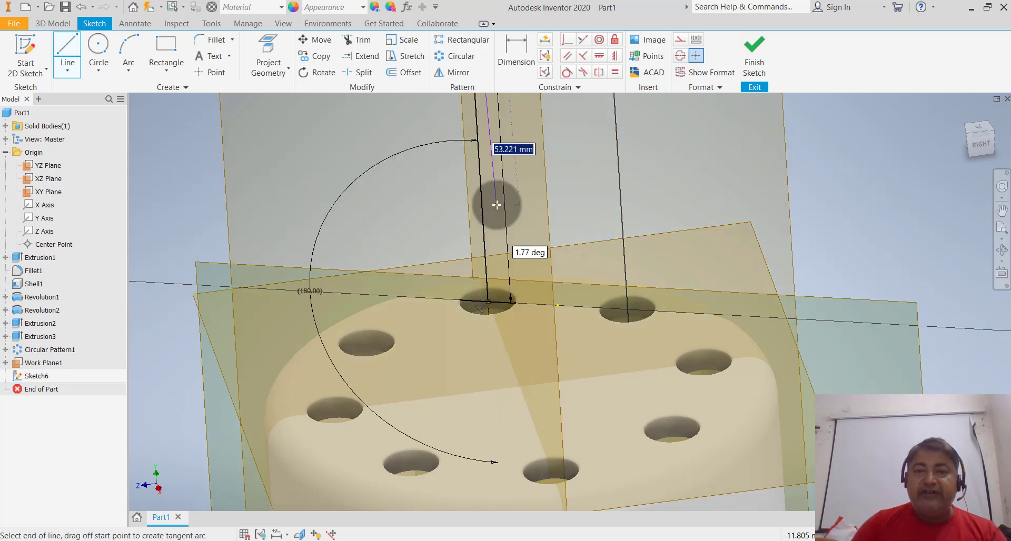
scroll(496, 209, down, 2)
scroll(497, 209, up, 3)
scroll(497, 209, up, 2)
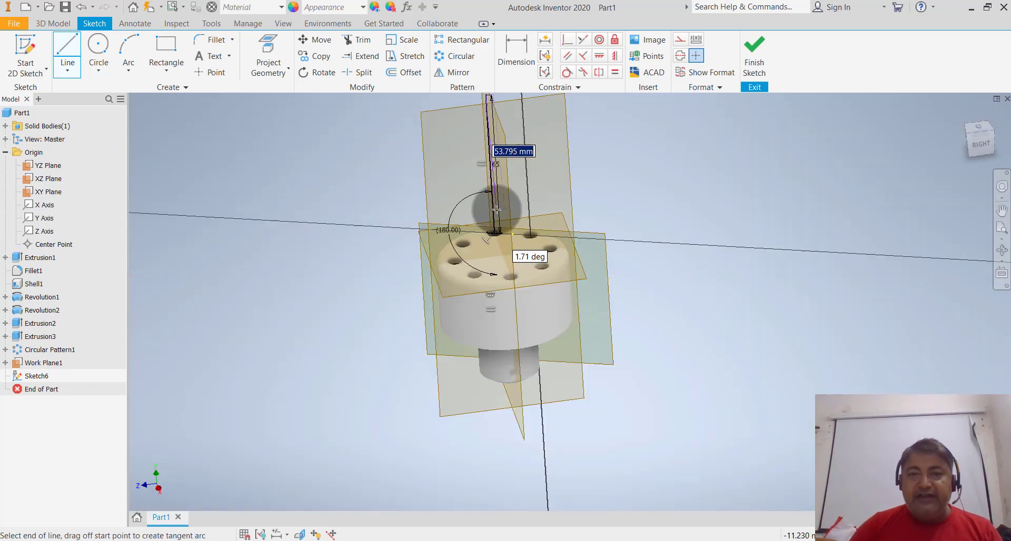
scroll(497, 209, up, 1)
scroll(496, 209, up, 3)
scroll(522, 169, down, 3)
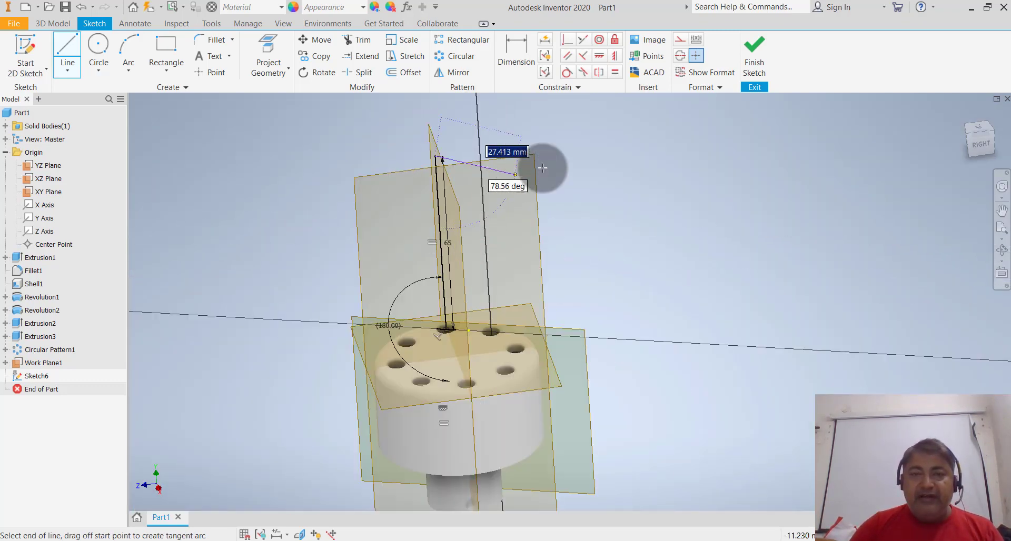
key(Escape)
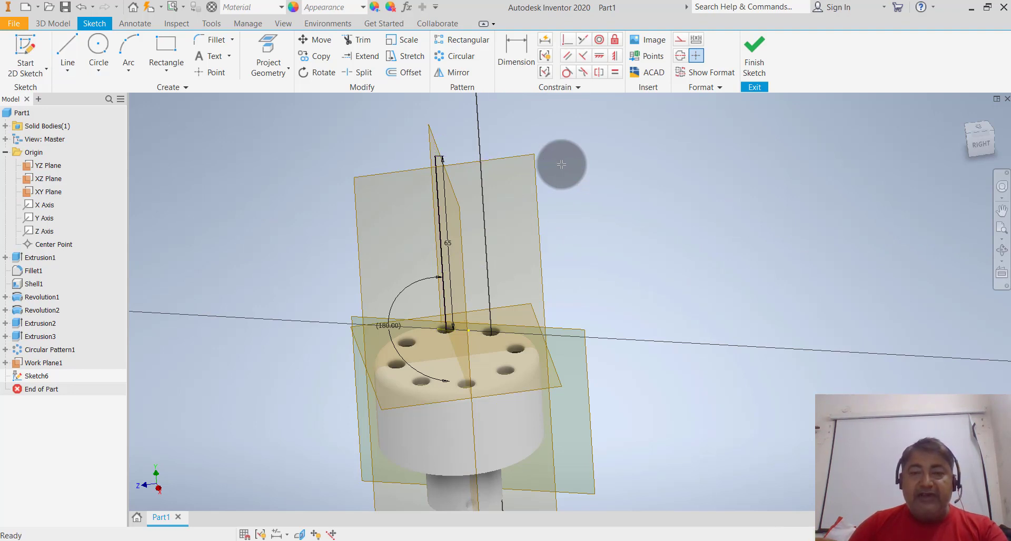
Step: Draw a second 65 mm line at 180° rising from the other hole's centre
click(72, 52)
scroll(473, 329, up, 3)
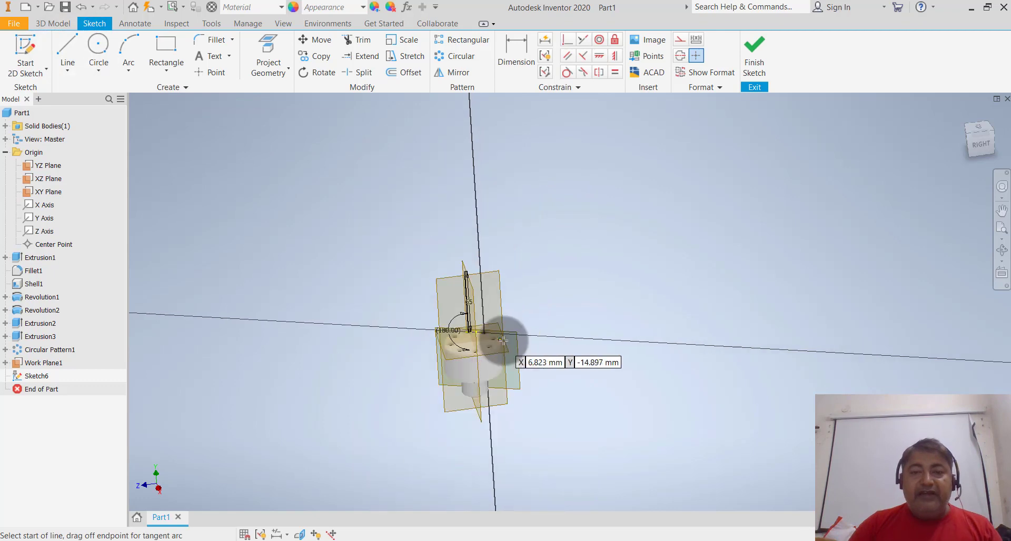
scroll(485, 340, down, 5)
scroll(482, 316, down, 3)
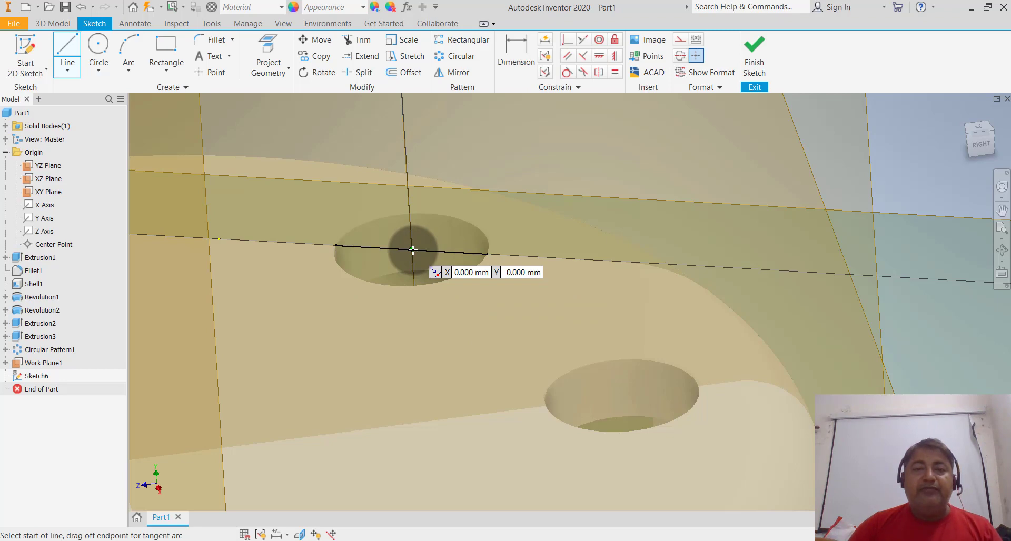
click(413, 250)
scroll(430, 266, down, 1)
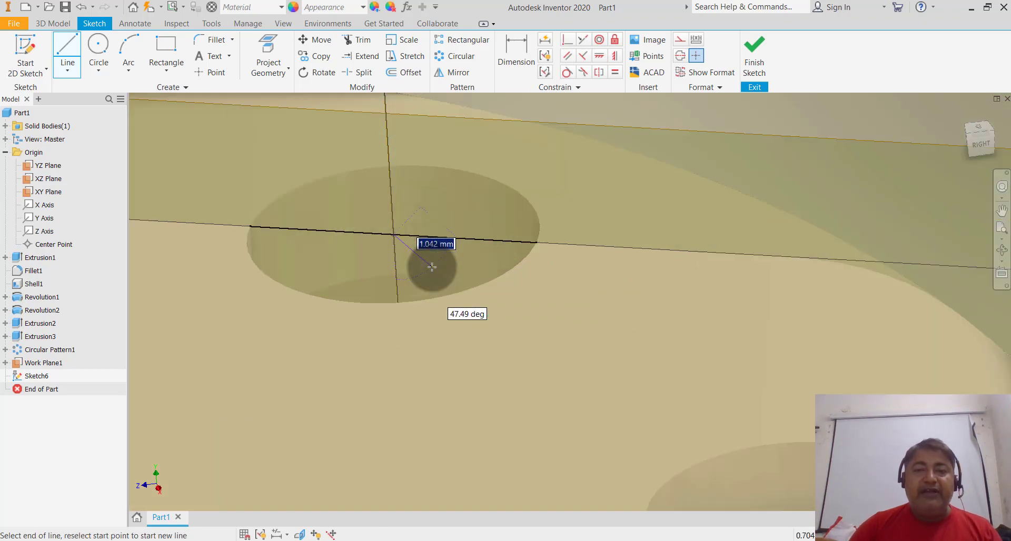
scroll(431, 267, up, 1)
scroll(432, 266, up, 2)
scroll(432, 266, up, 2)
scroll(432, 266, up, 2)
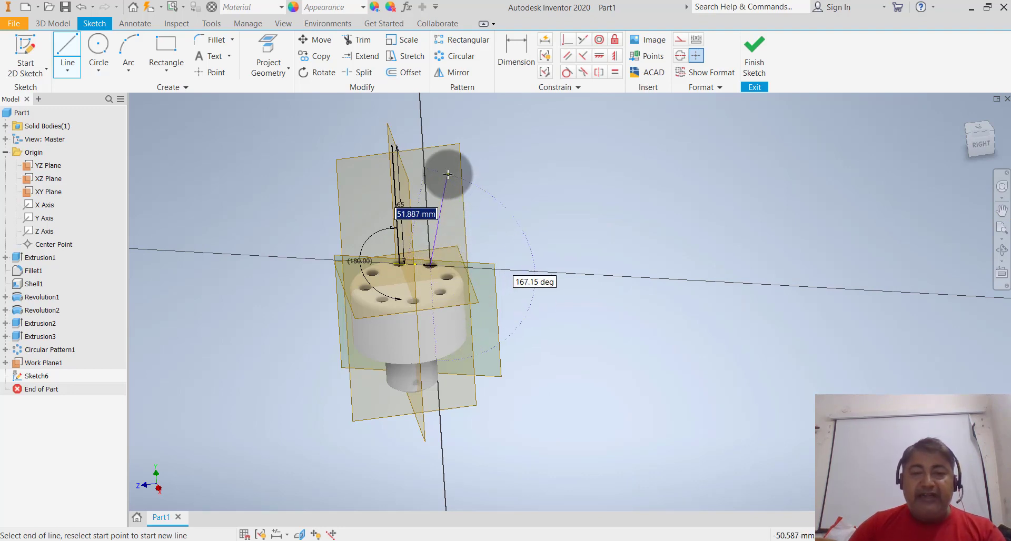
key(Tab)
text(18)
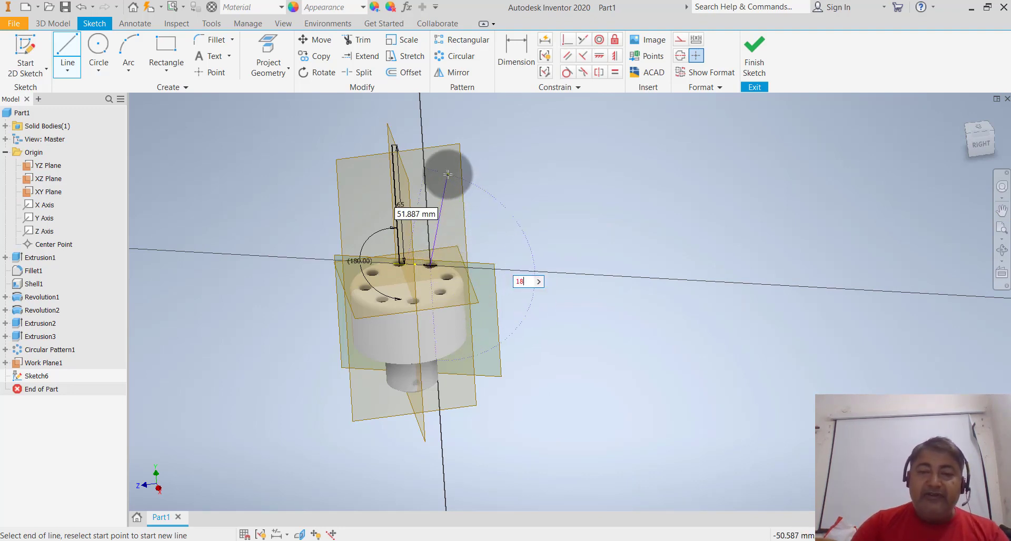
key(Tab)
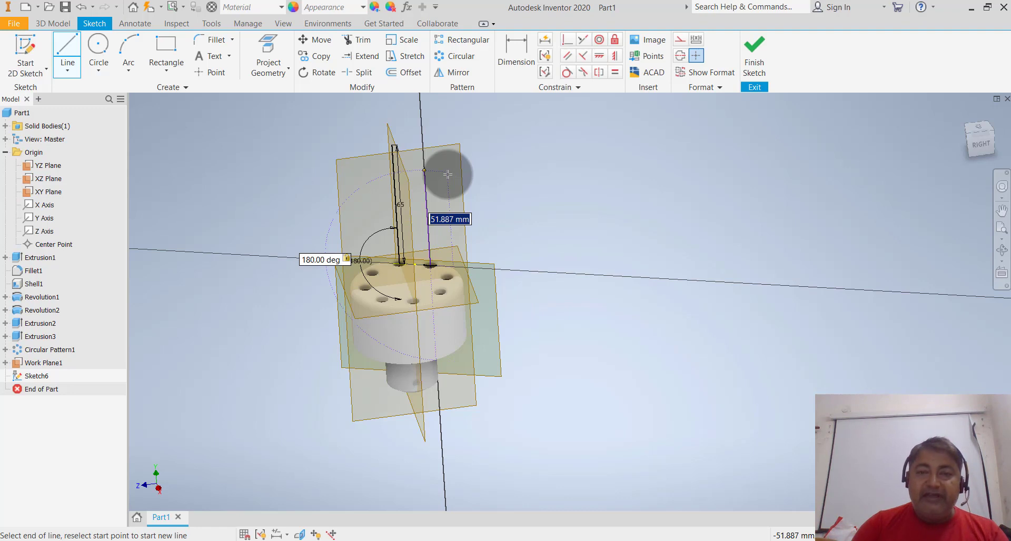
text(65)
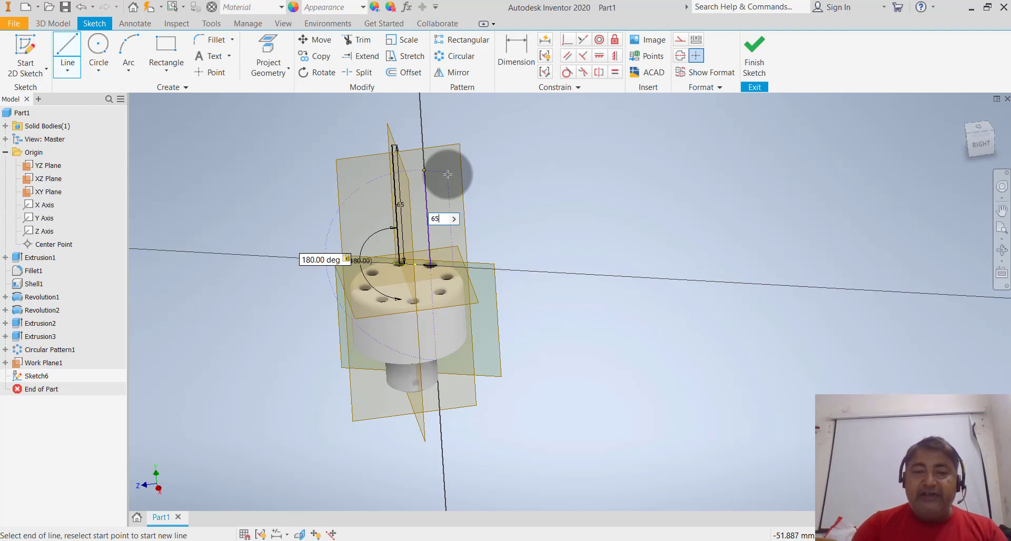
key(Return)
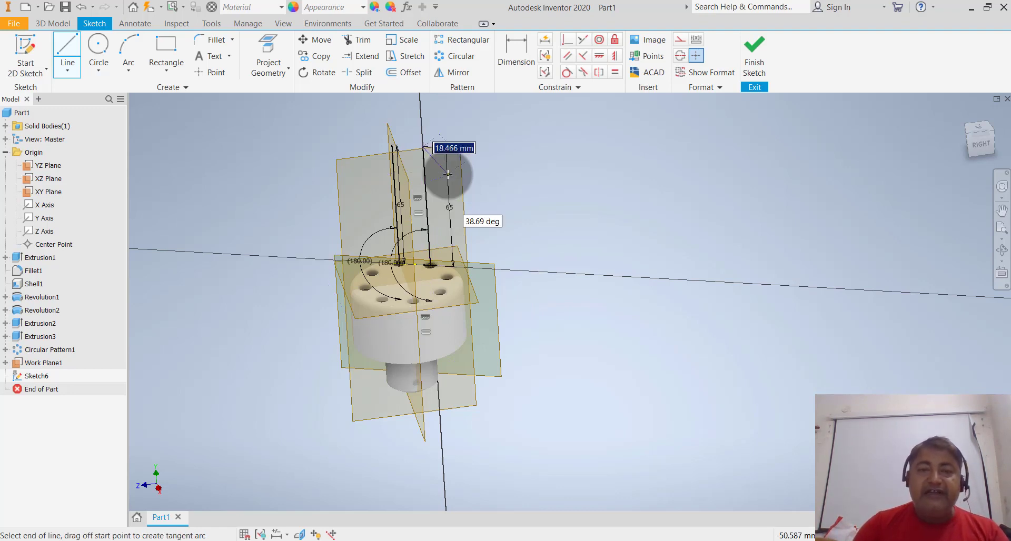
scroll(414, 153, down, 5)
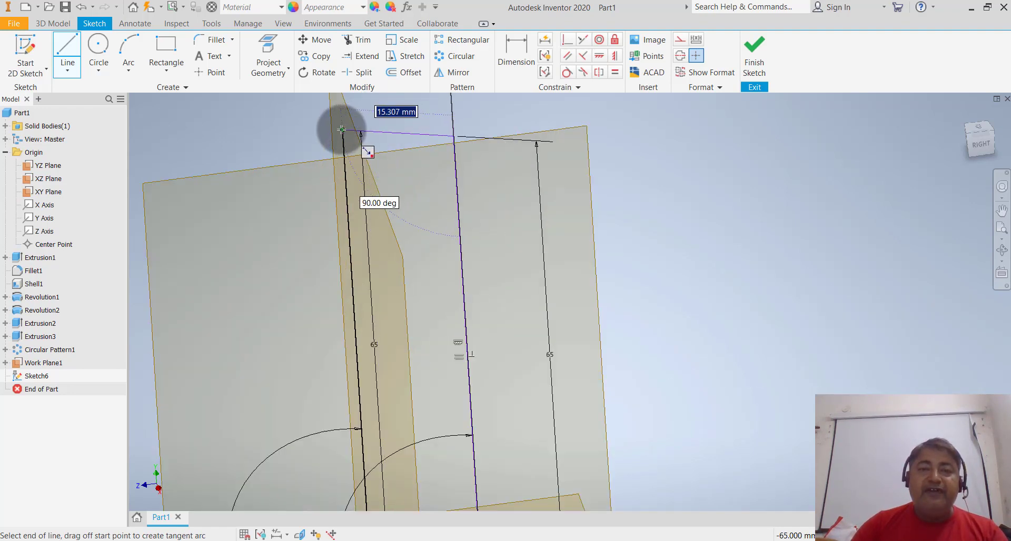
Step: Connect the tops of the two vertical lines with a horizontal line
click(341, 130)
key(Escape)
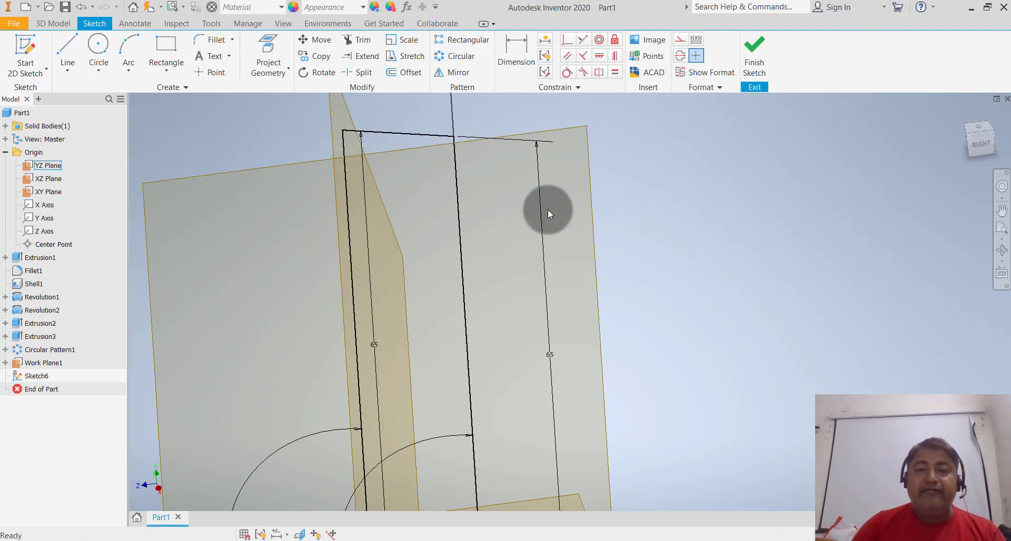
scroll(513, 220, up, 5)
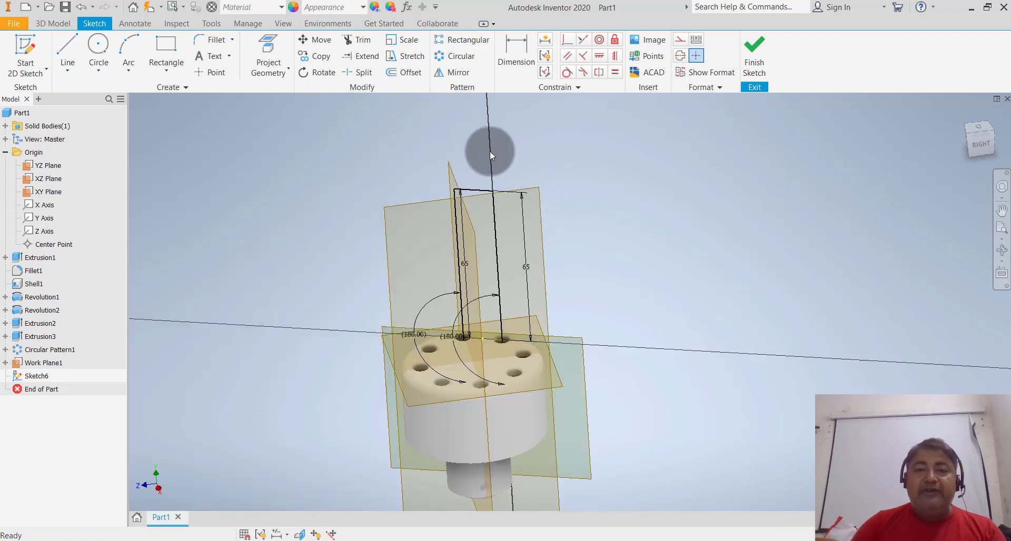
scroll(498, 156, down, 3)
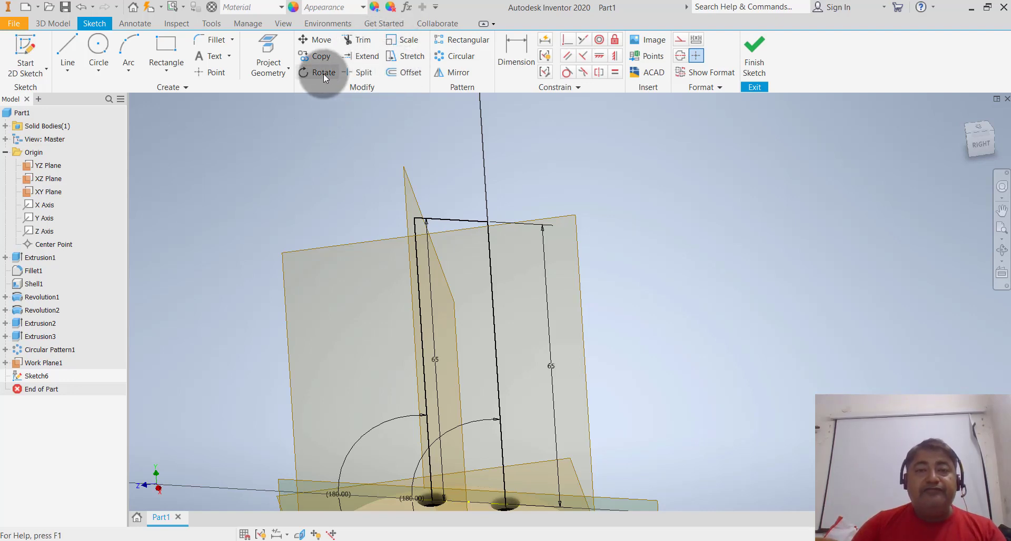
Step: Set a 3 mm sketch fillet and round the top-left and top-right path corners
click(232, 40)
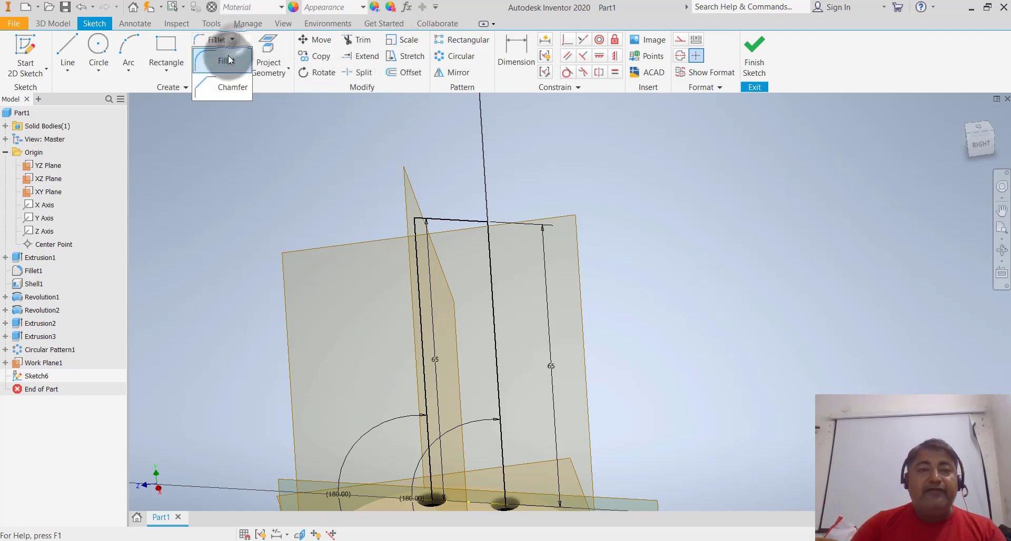
click(229, 55)
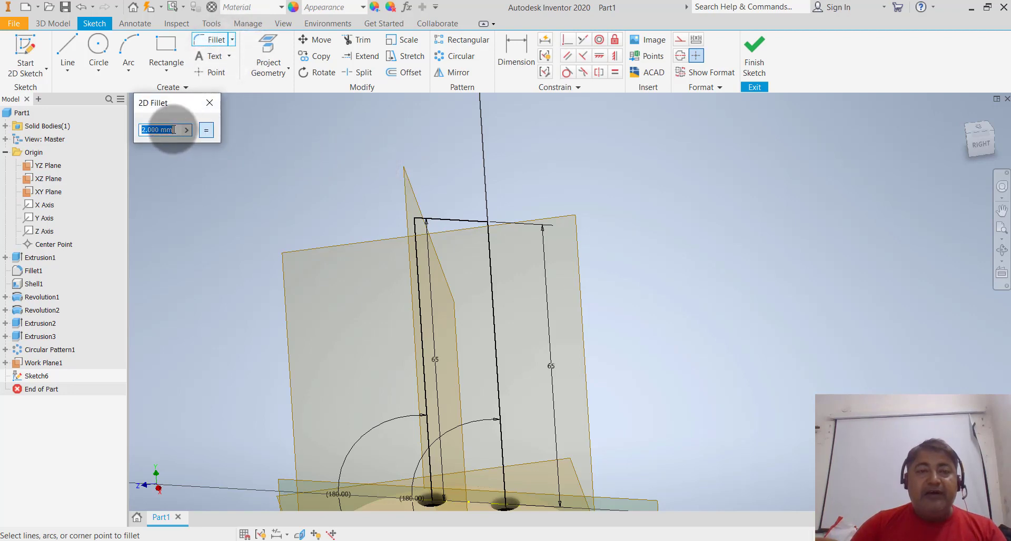
text(3)
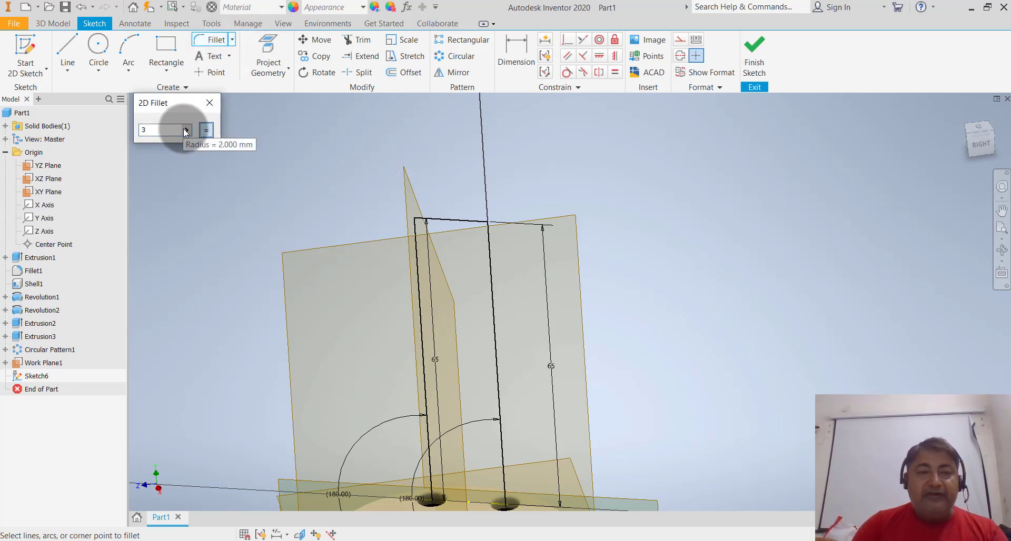
click(185, 132)
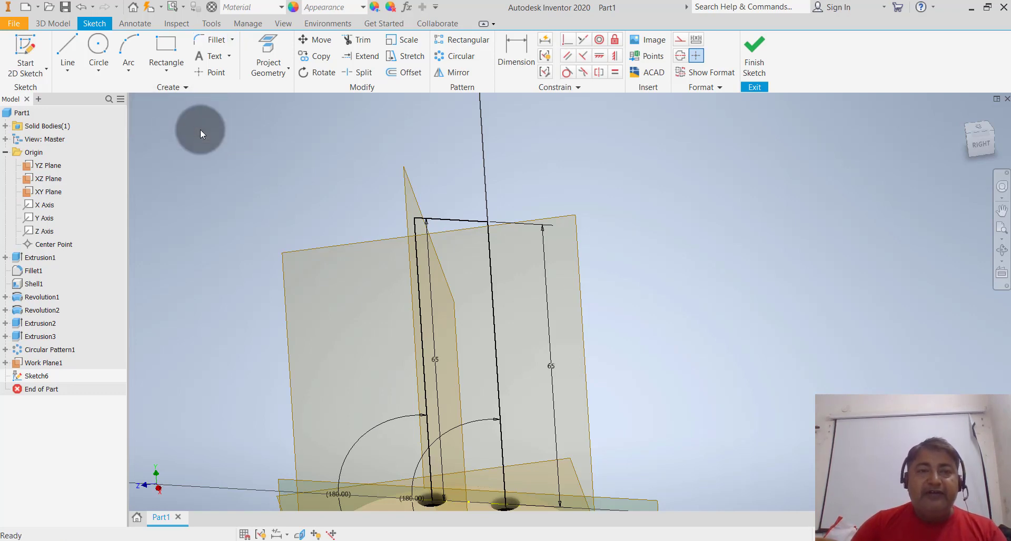
click(214, 40)
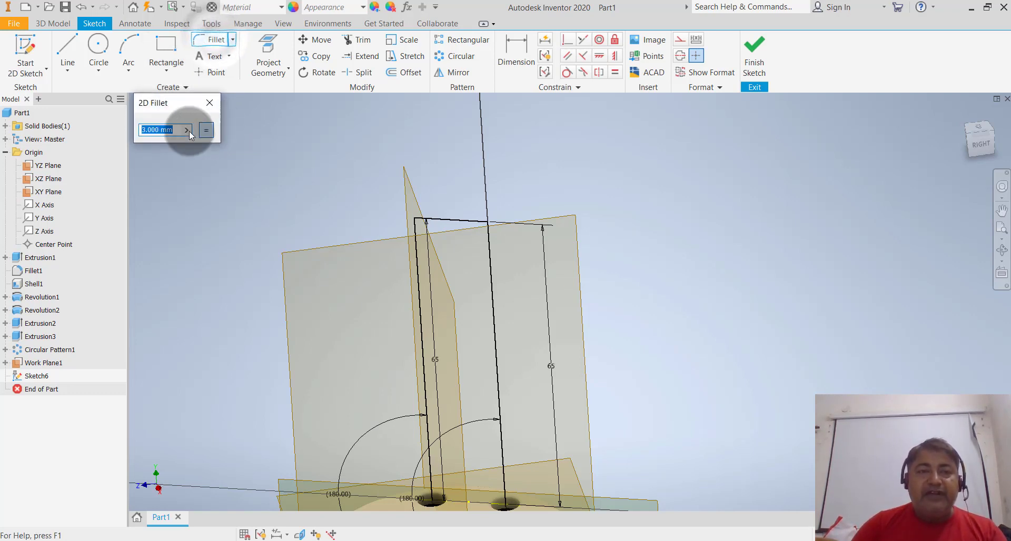
click(433, 219)
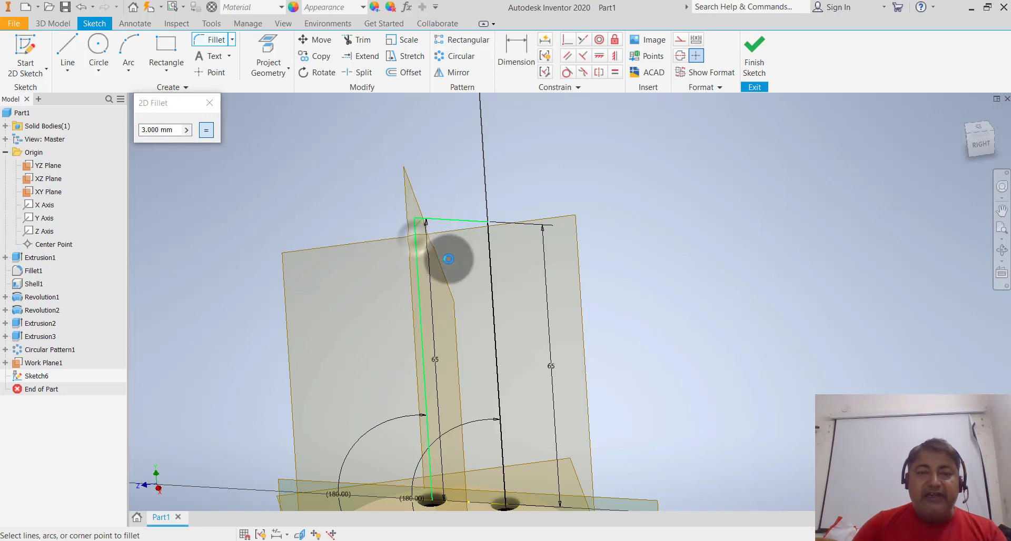
click(429, 240)
scroll(485, 245, up, 5)
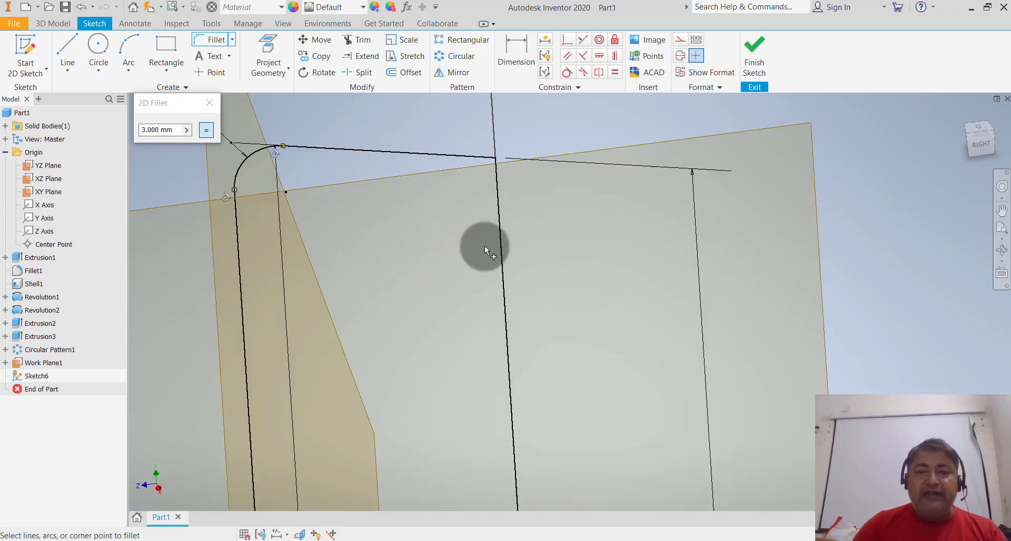
click(463, 154)
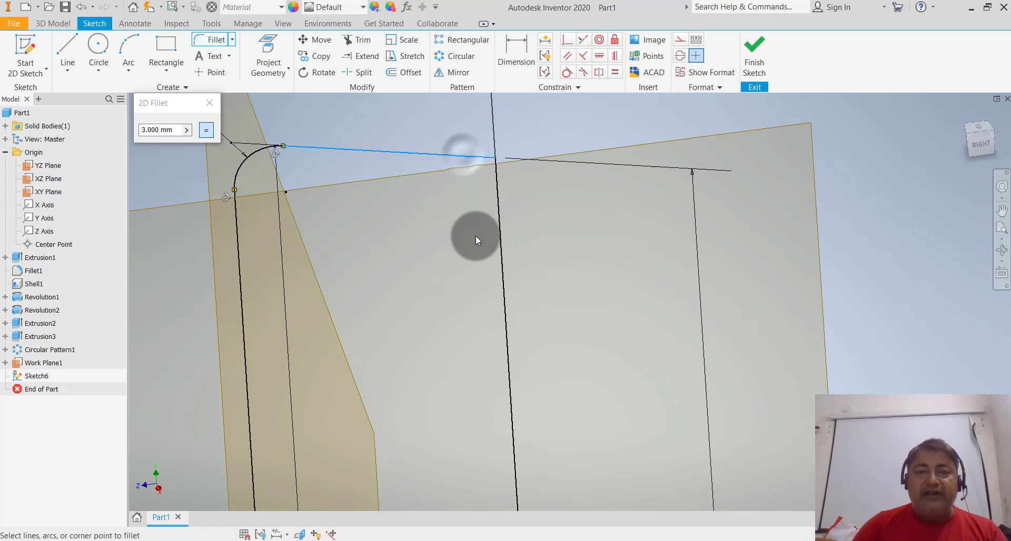
click(498, 250)
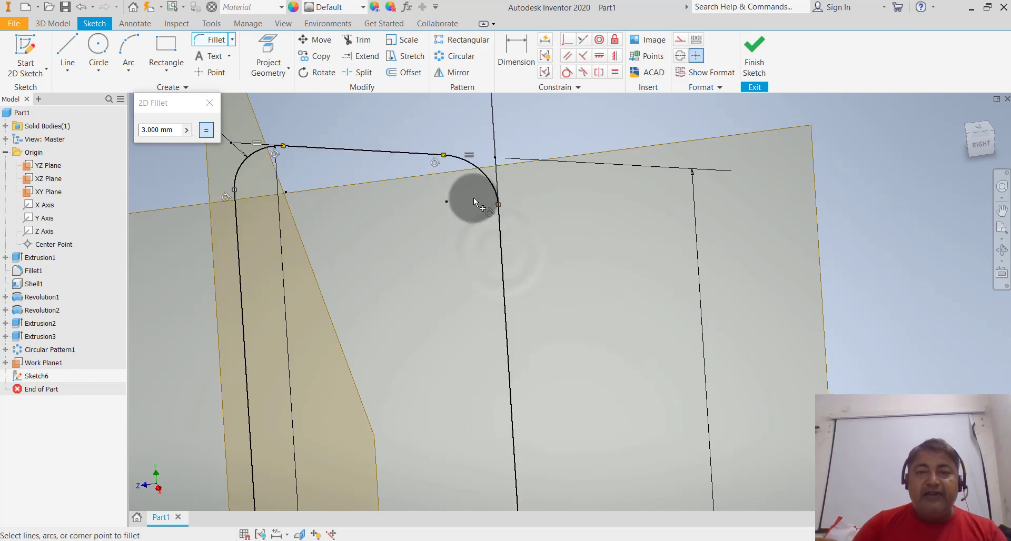
scroll(473, 198, down, 5)
scroll(473, 223, up, 3)
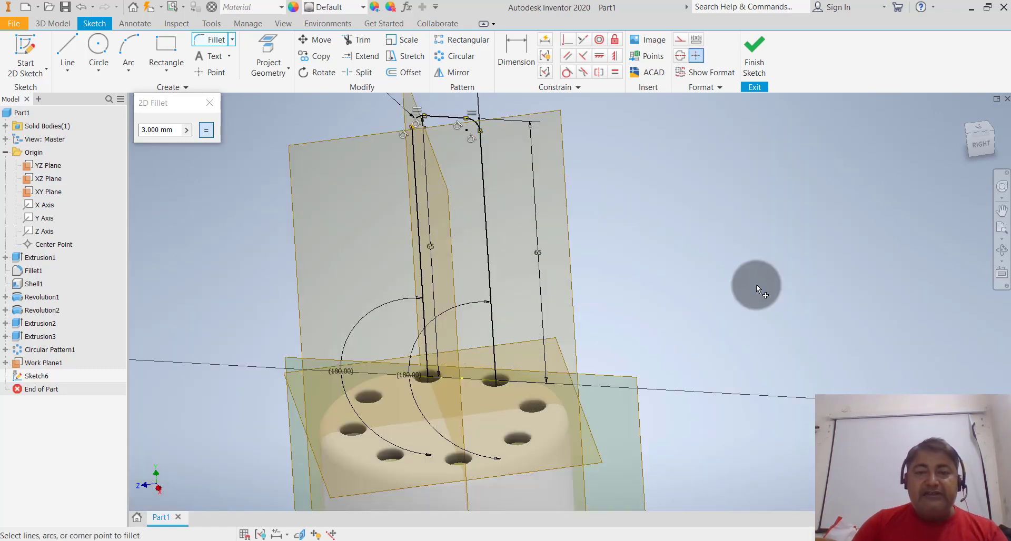
Step: Leave the fillet tool, check the path lines up close, and finish Sketch6
key(Escape)
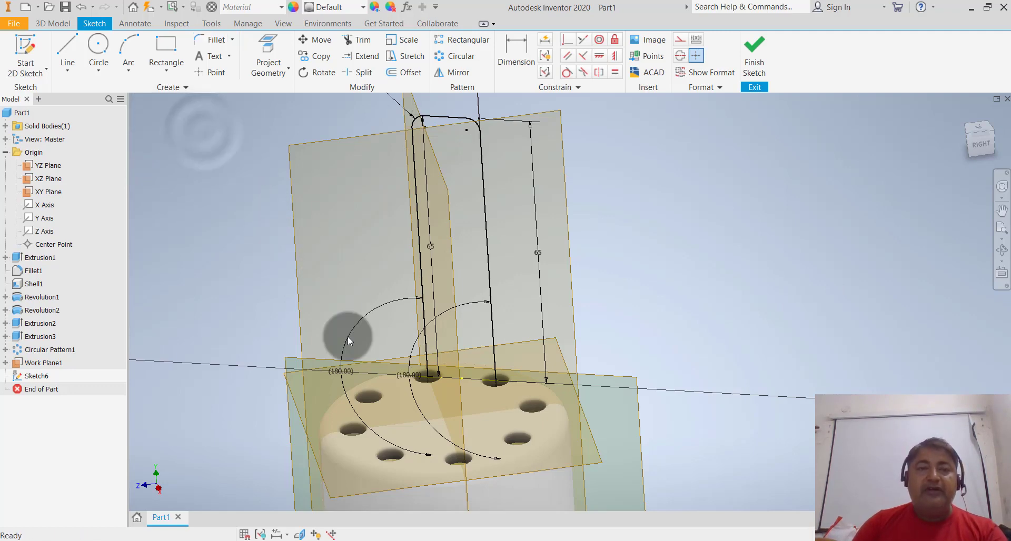
scroll(441, 393, up, 2)
scroll(410, 337, up, 2)
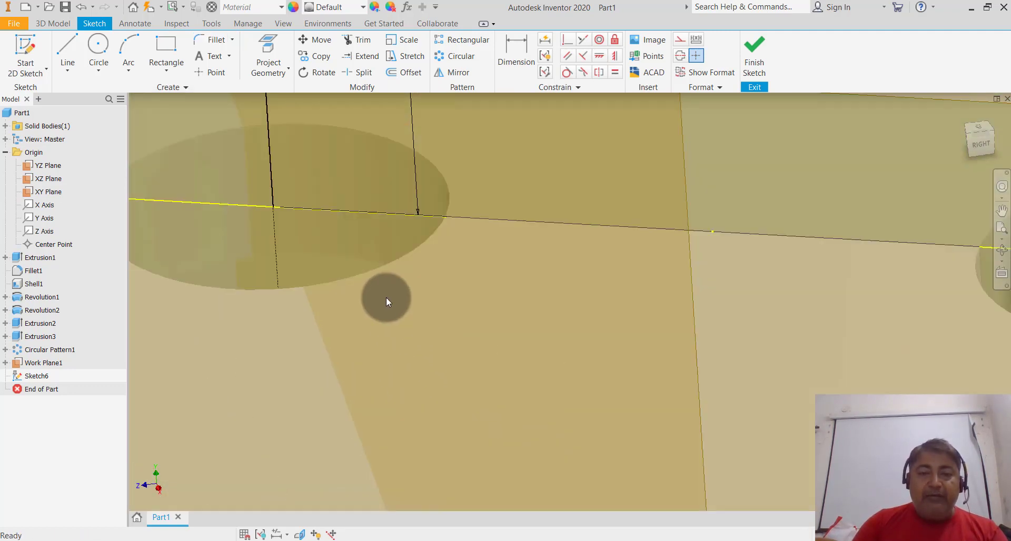
click(373, 214)
scroll(373, 213, down, 2)
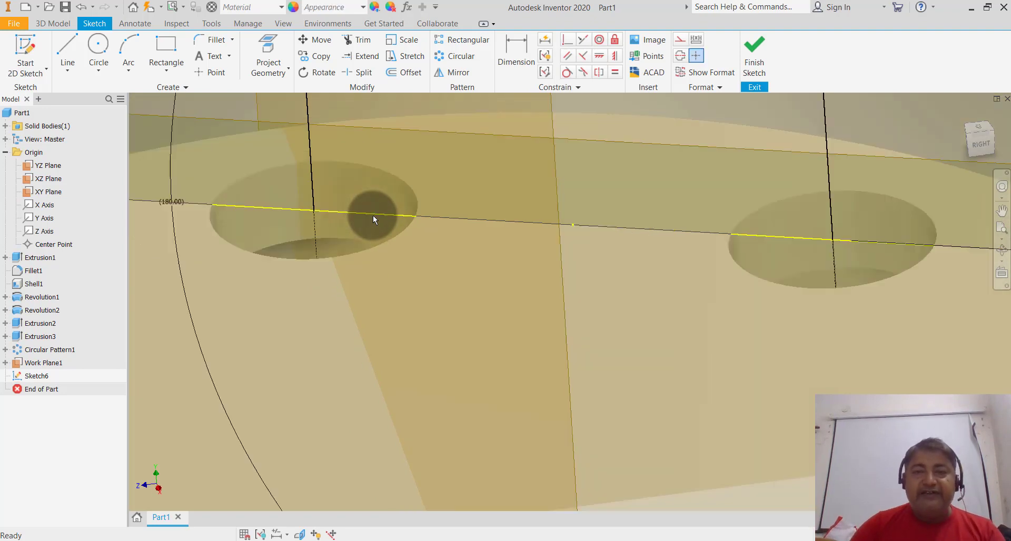
scroll(368, 216, down, 2)
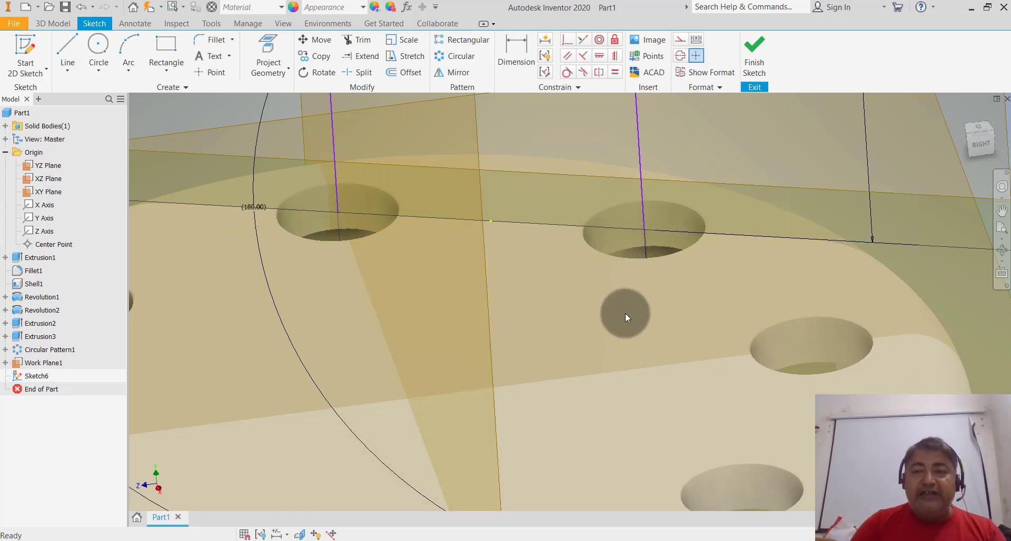
scroll(625, 313, down, 3)
scroll(625, 313, down, 2)
scroll(624, 313, down, 2)
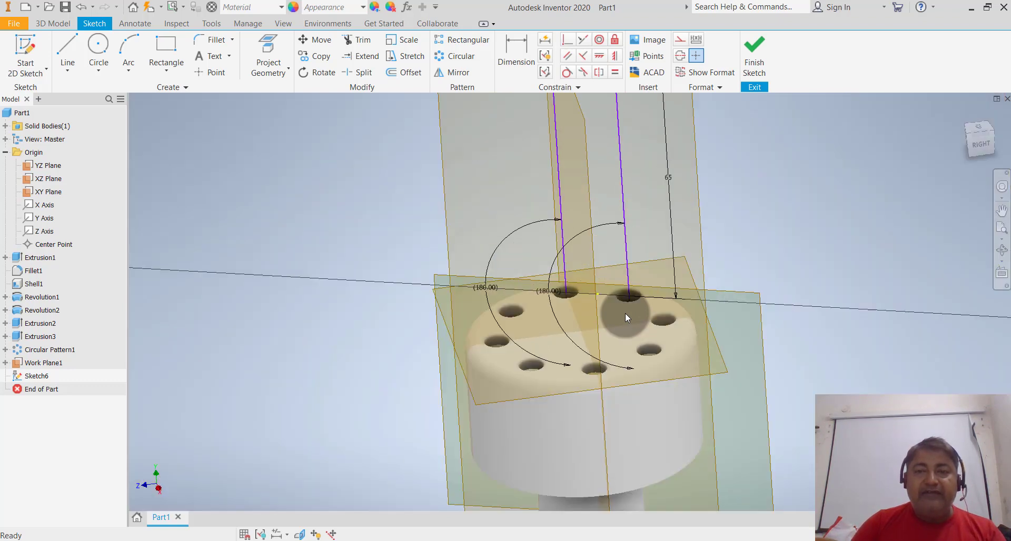
scroll(625, 313, down, 1)
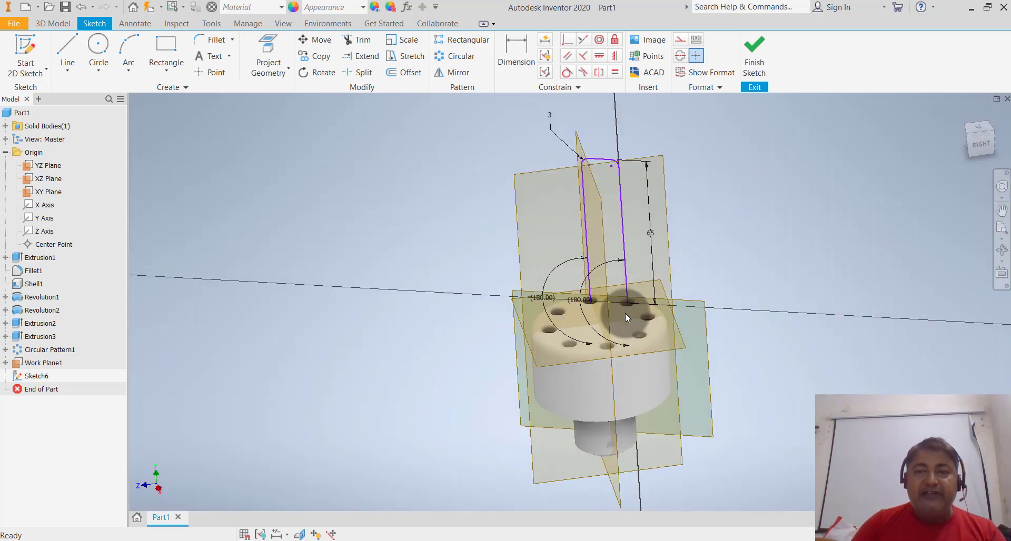
click(754, 53)
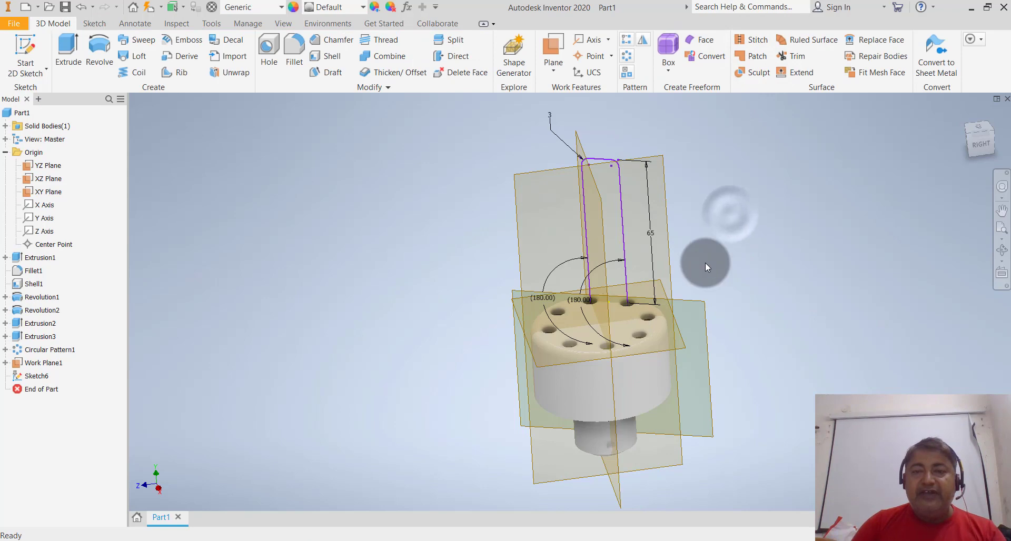
scroll(706, 264, up, 3)
scroll(706, 262, down, 2)
scroll(706, 258, up, 1)
scroll(623, 320, up, 1)
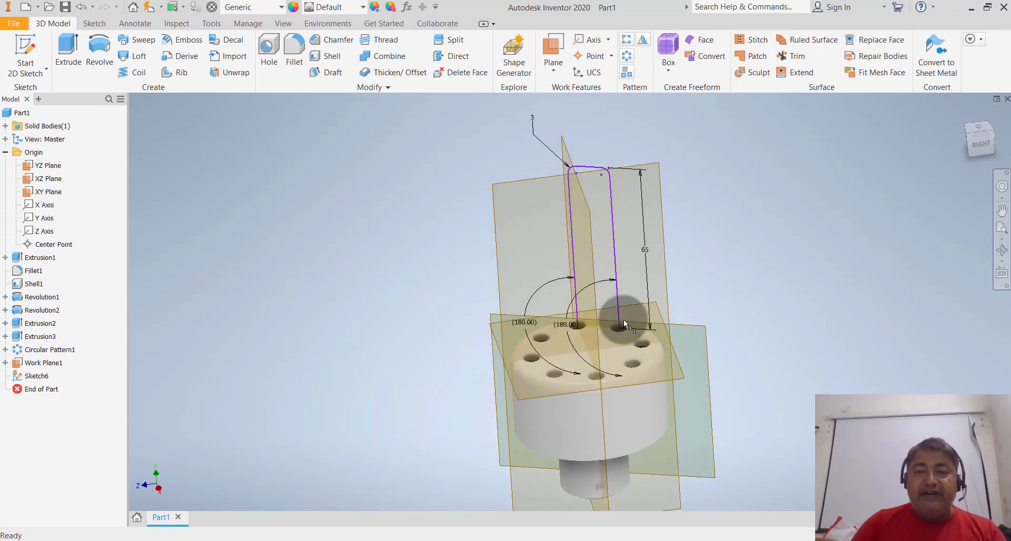
scroll(621, 327, up, 3)
scroll(573, 275, down, 2)
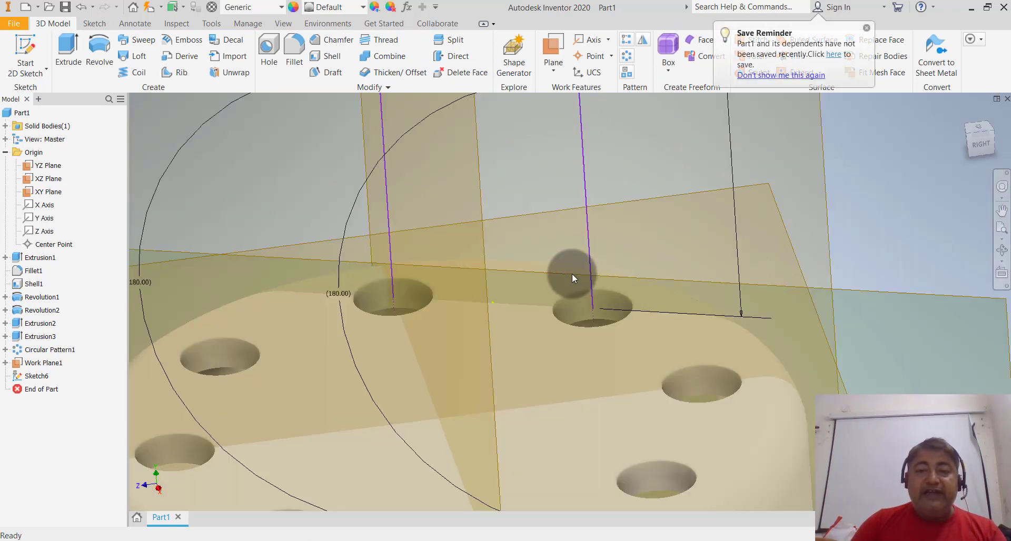
Step: Start a 2D sketch on the base's top face and switch to Shaded with Edges style
click(35, 67)
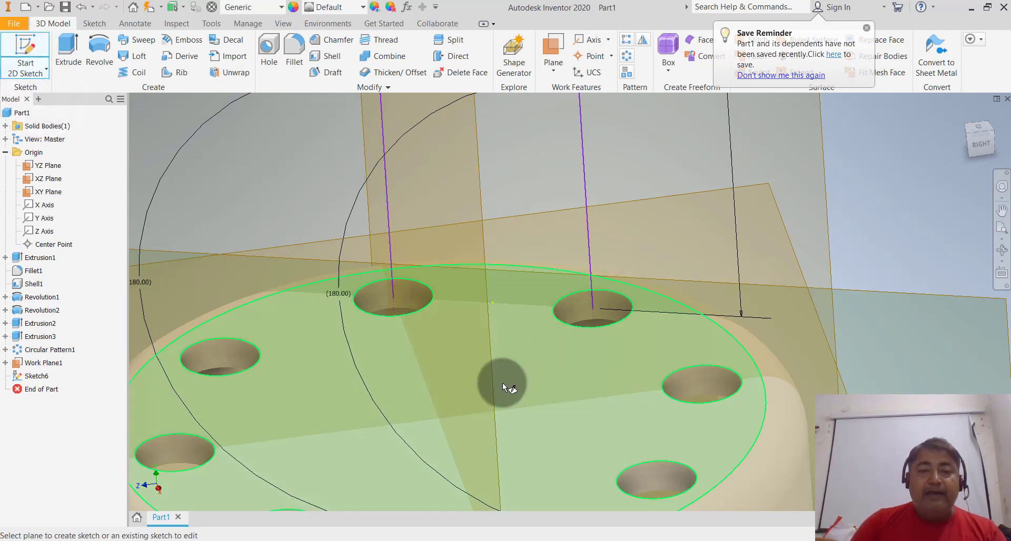
click(468, 365)
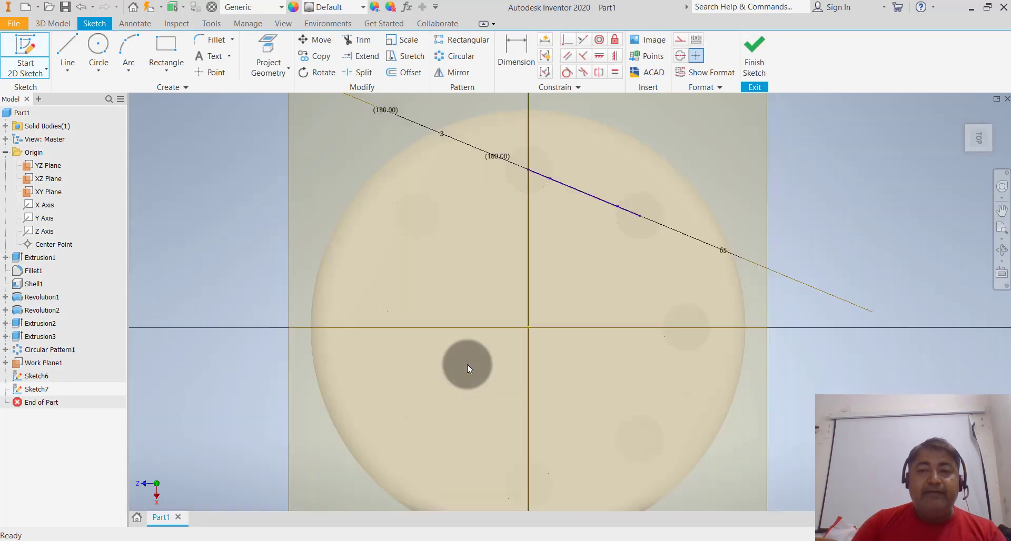
scroll(507, 246, up, 5)
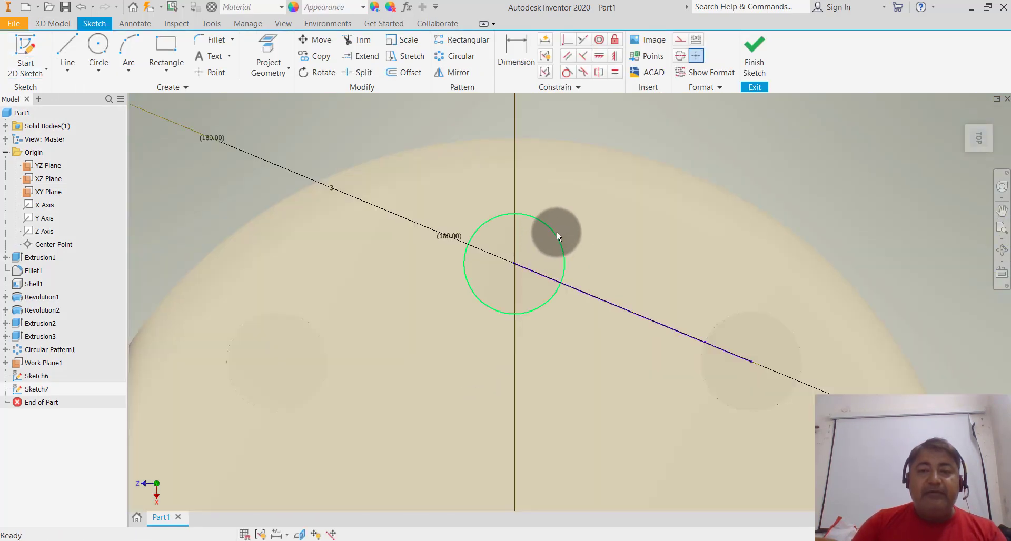
click(288, 24)
click(245, 77)
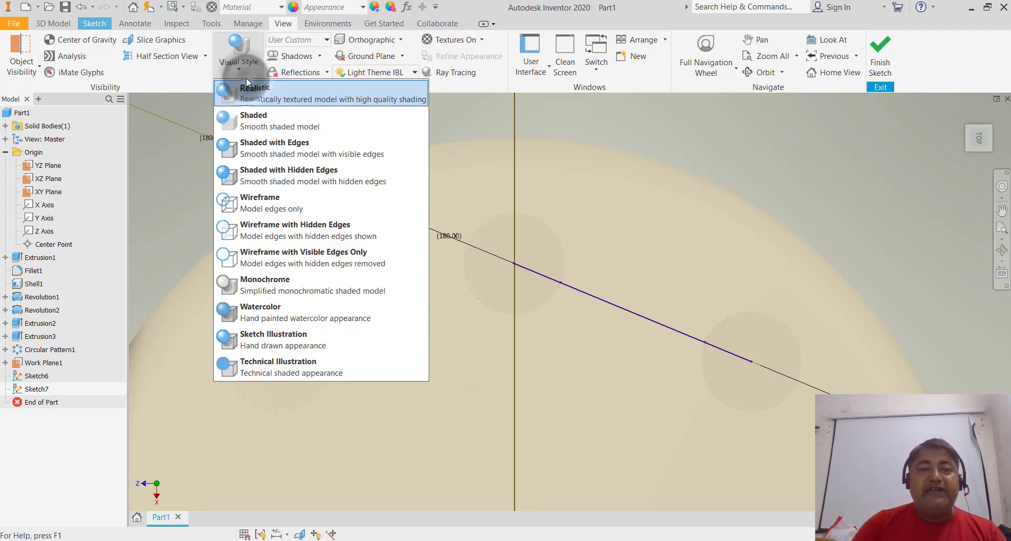
click(271, 156)
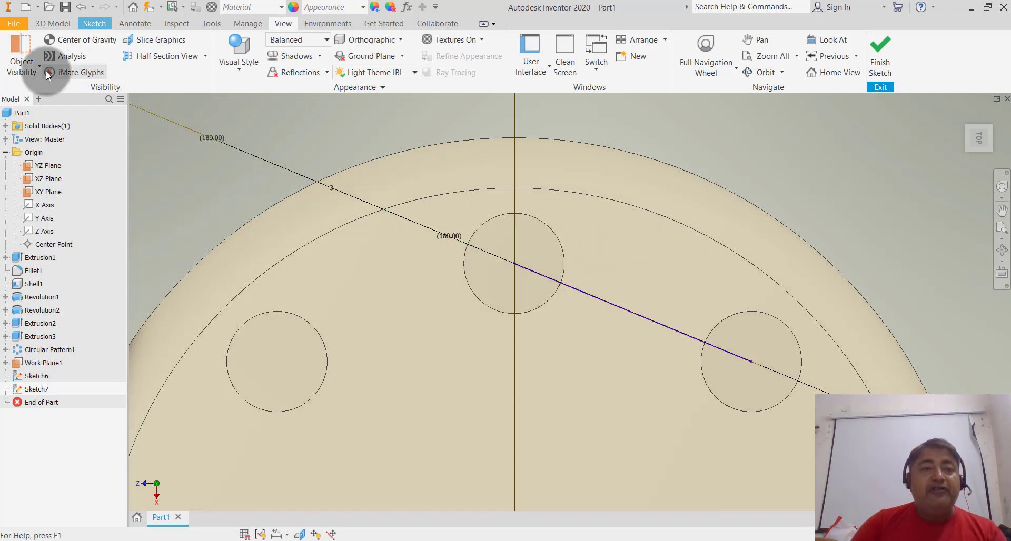
Step: Draw a small centre-point circle on the path's starting hole centre and finish the sketch
click(95, 24)
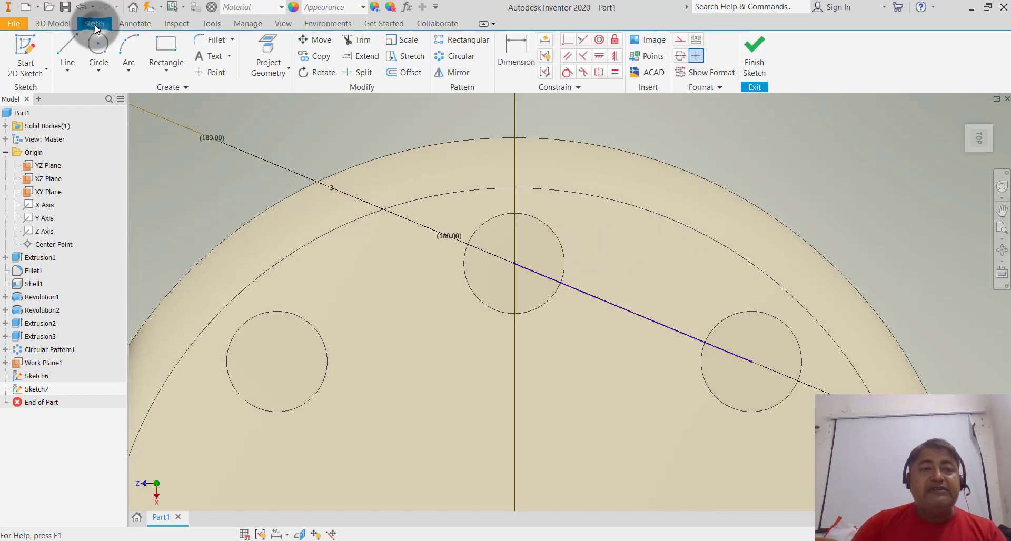
click(99, 74)
click(101, 91)
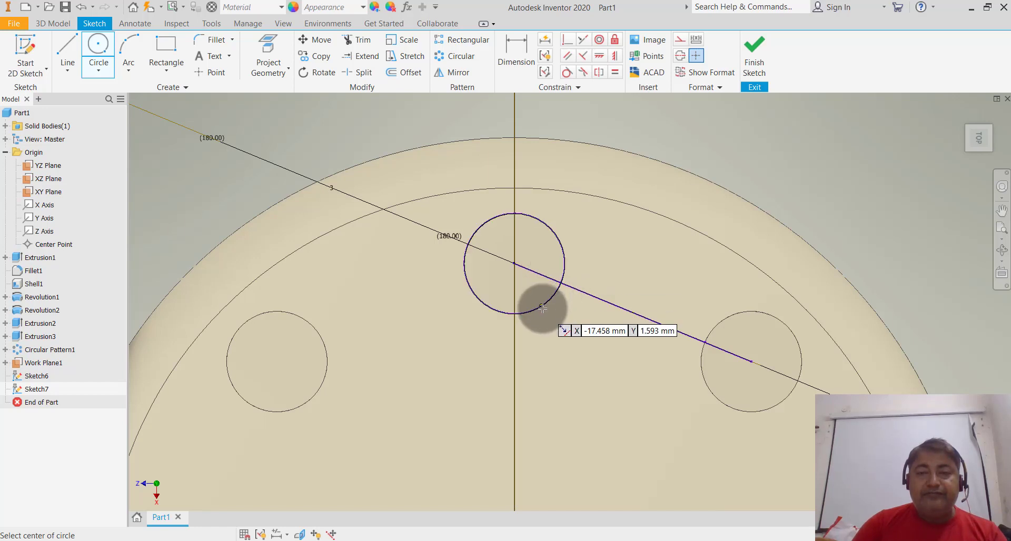
click(514, 265)
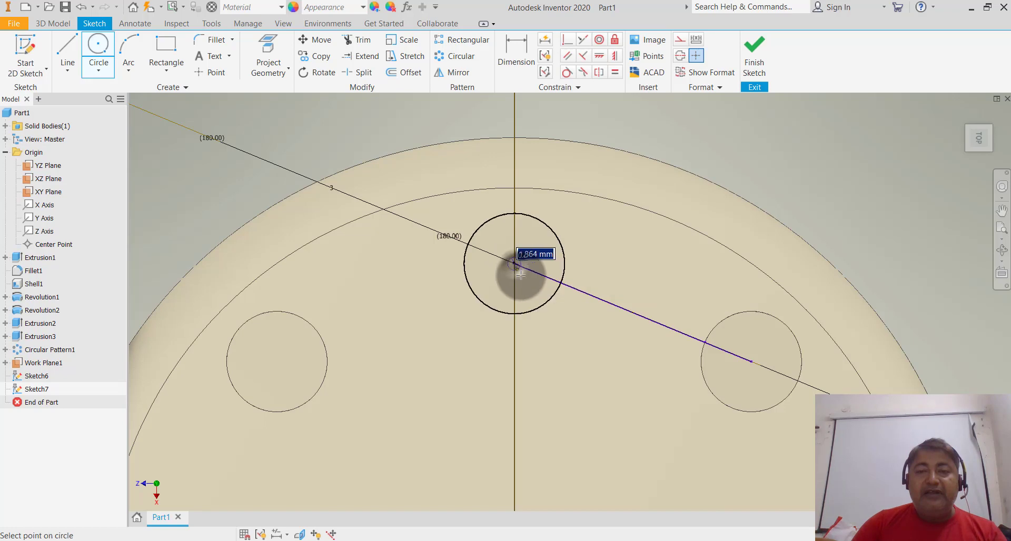
click(536, 309)
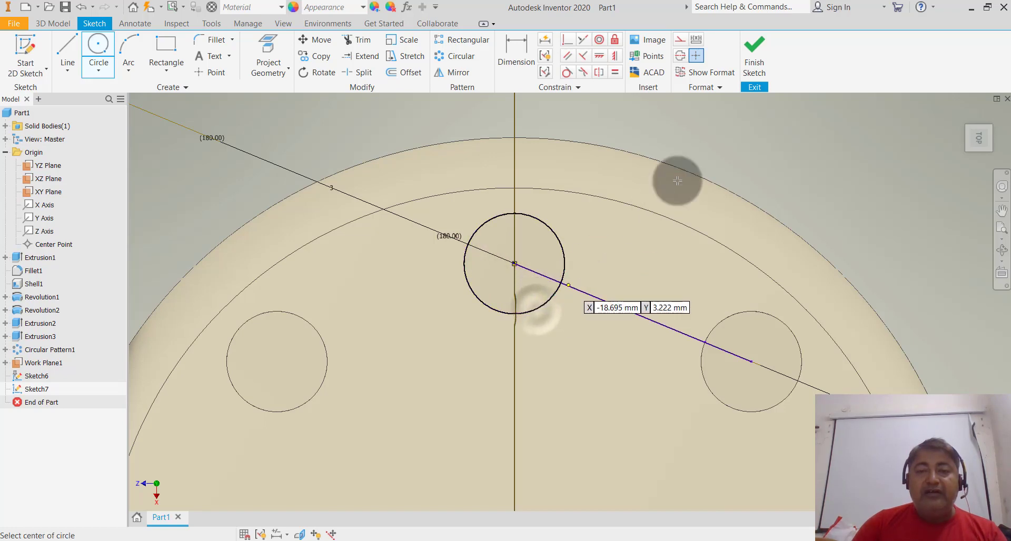
click(755, 52)
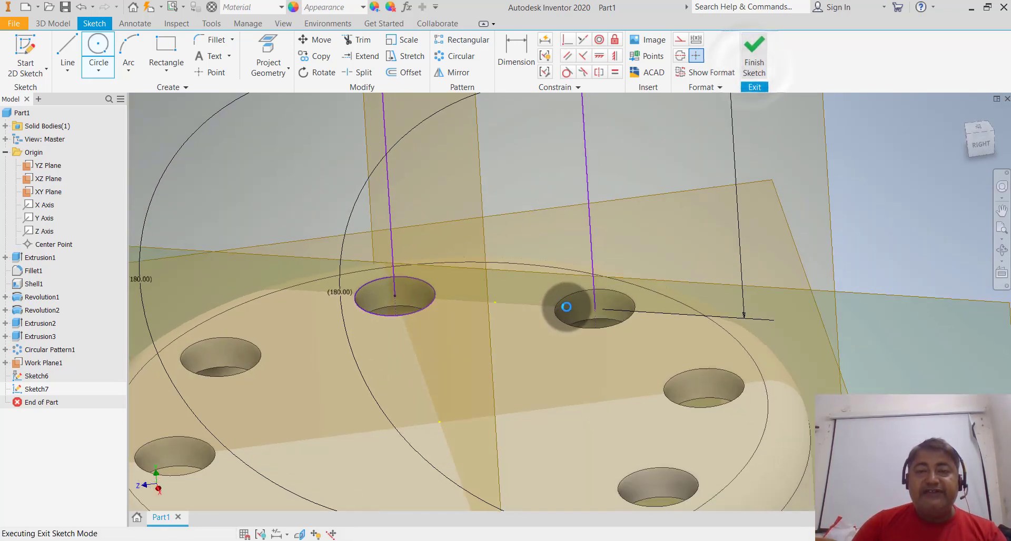
Step: Reopen the circle sketch for editing and orbit to a close-up of the hole edge
click(876, 249)
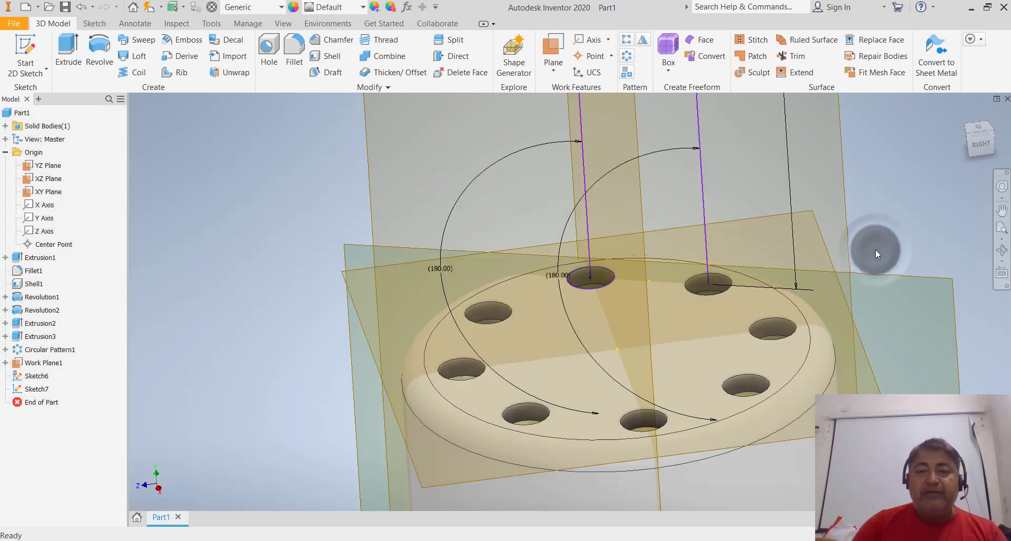
scroll(905, 217, up, 5)
scroll(524, 330, up, 3)
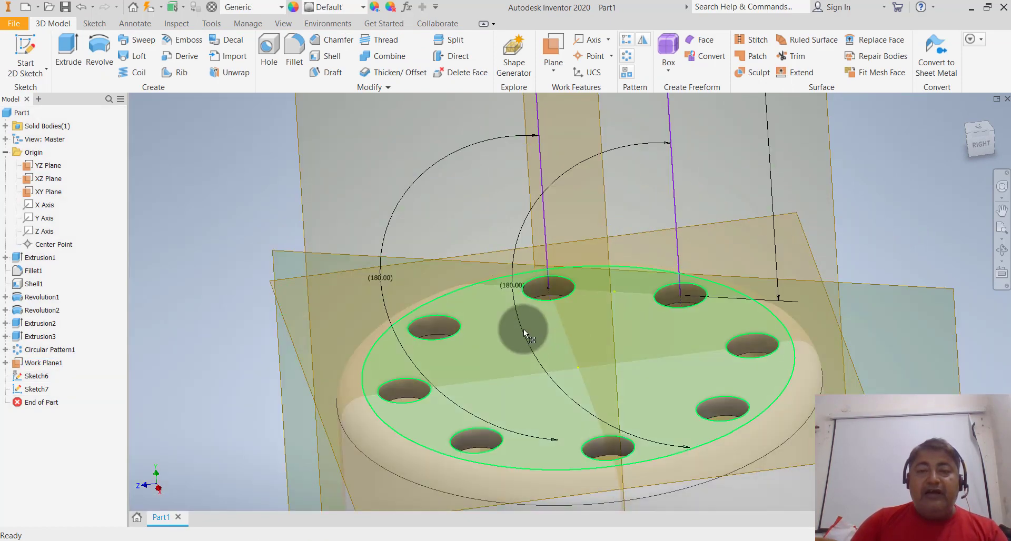
scroll(612, 266, down, 3)
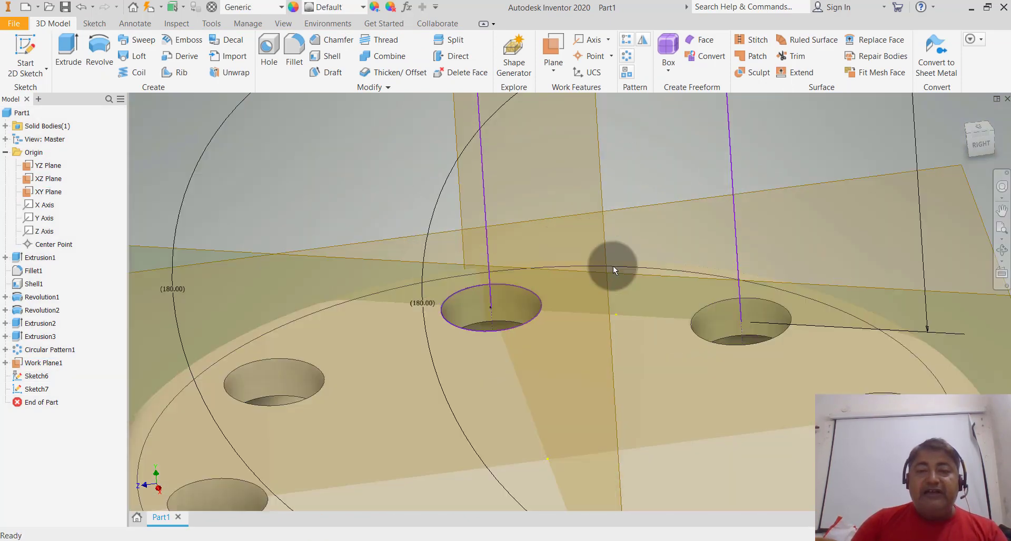
click(525, 325)
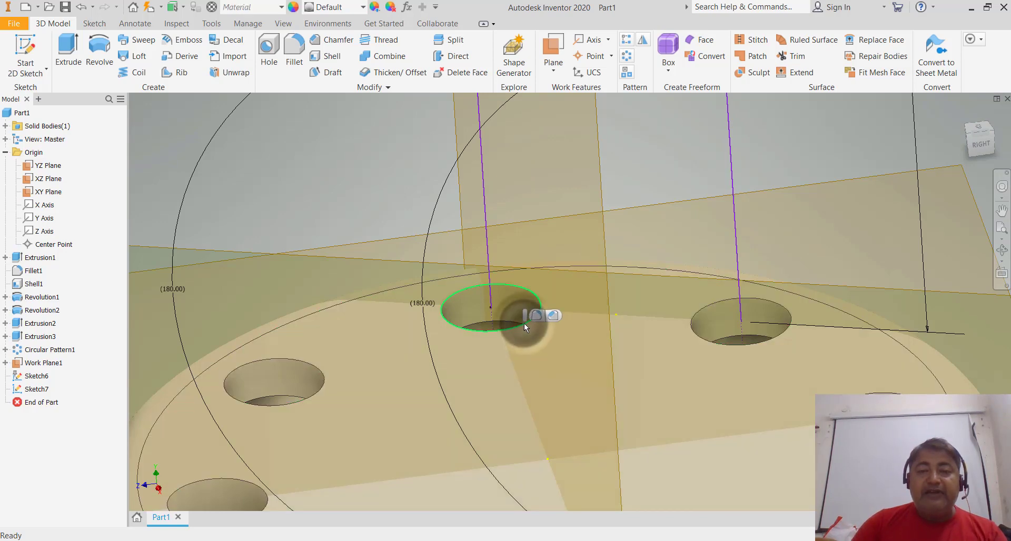
double_click(34, 389)
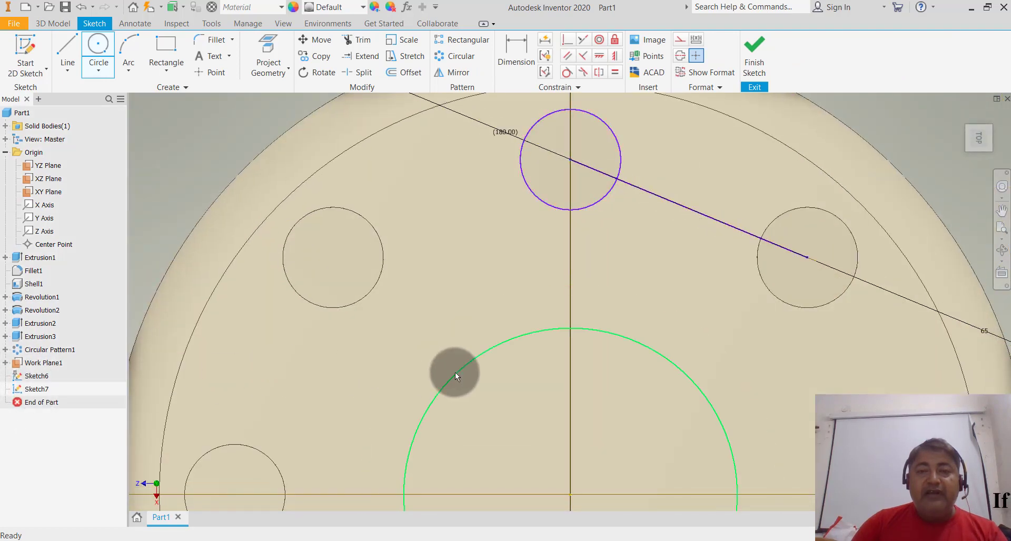
scroll(455, 372, down, 5)
shift+middle_drag(464, 408, 504, 318)
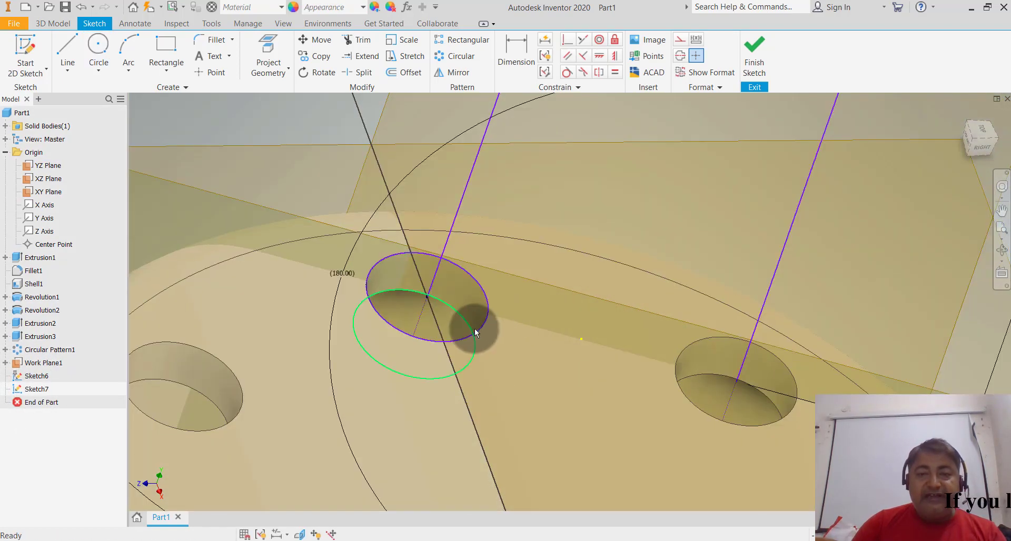
click(475, 335)
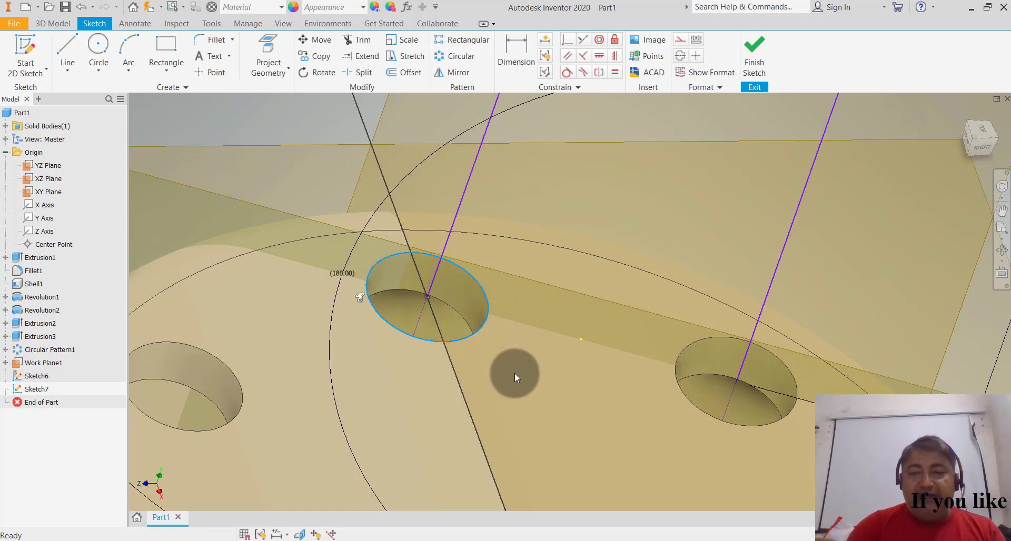
key(Escape)
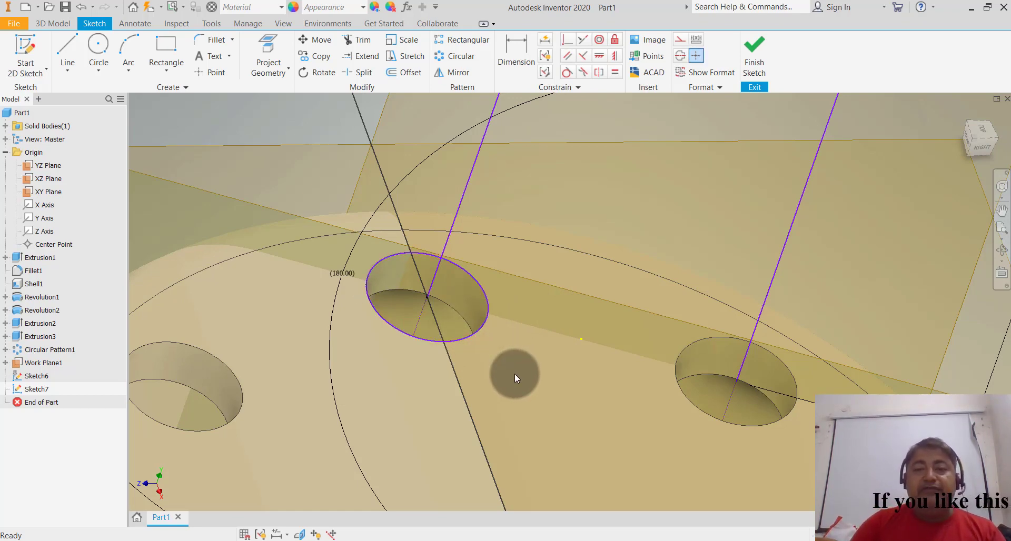
scroll(514, 374, up, 4)
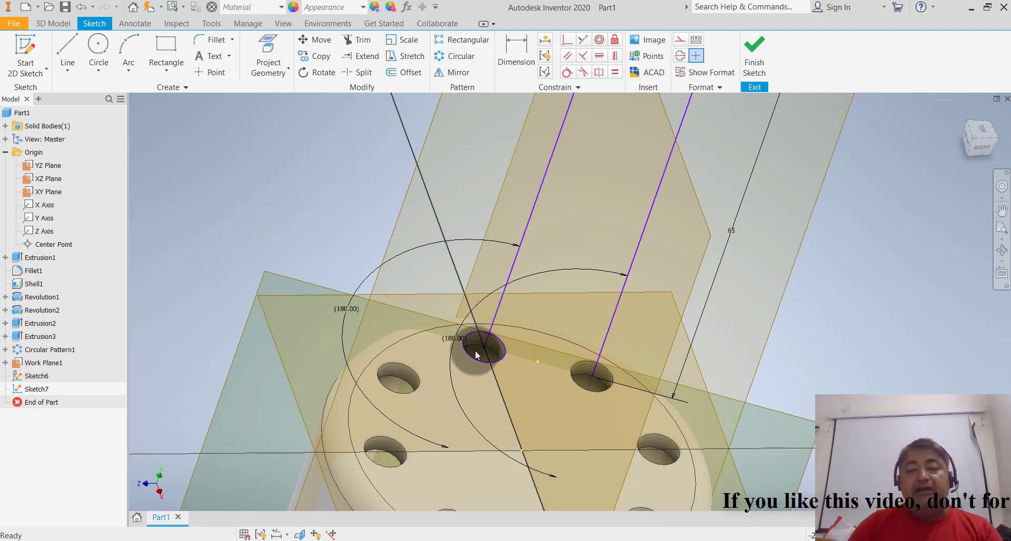
shift+middle_drag(476, 356, 504, 361)
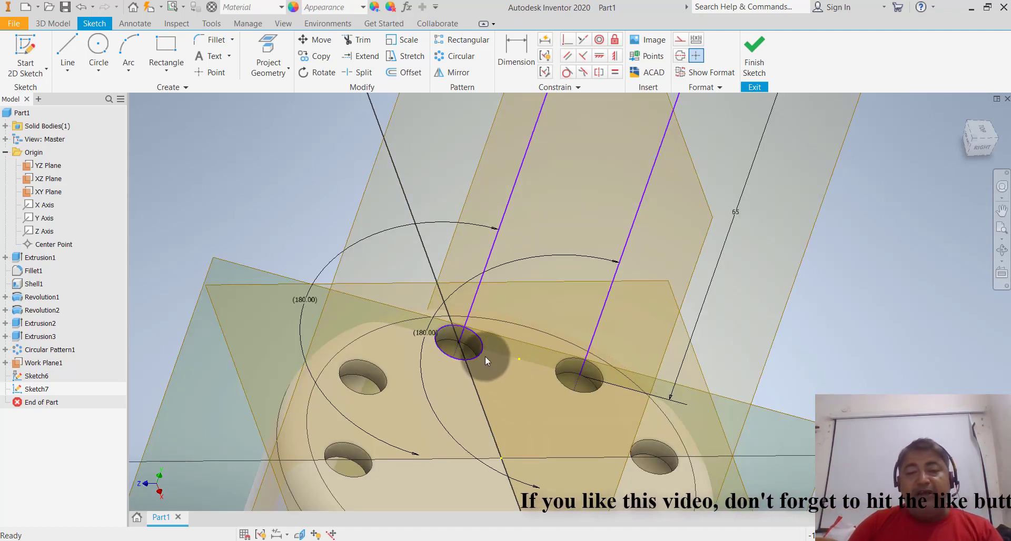
scroll(483, 354, down, 3)
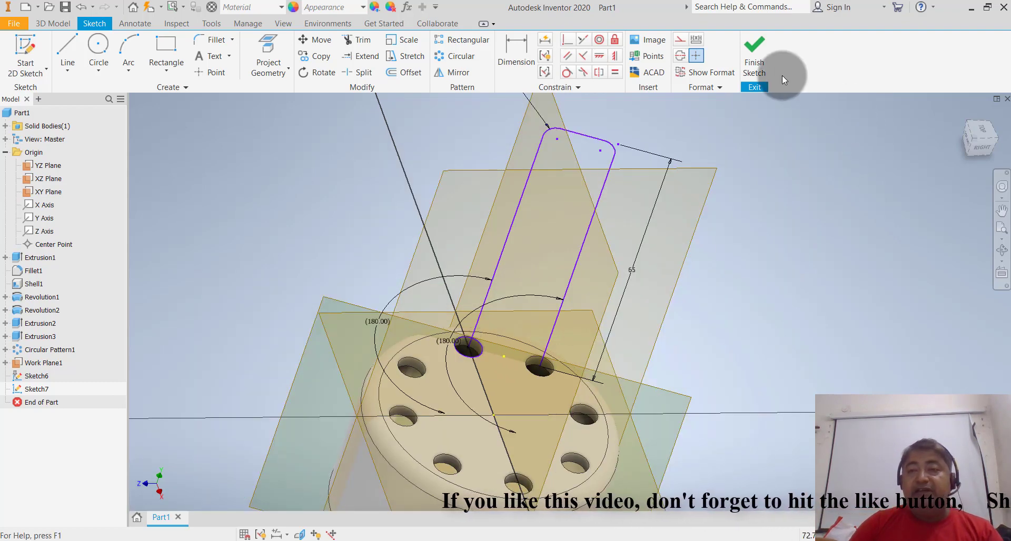
Step: Sweep the circle along the U-shaped path to create the solid tube Sweep1
click(754, 57)
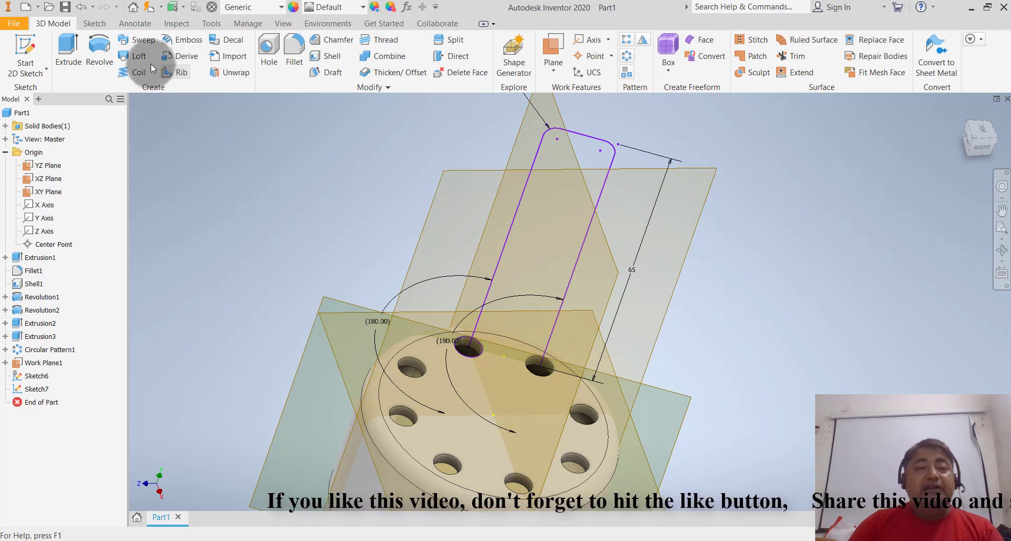
click(139, 43)
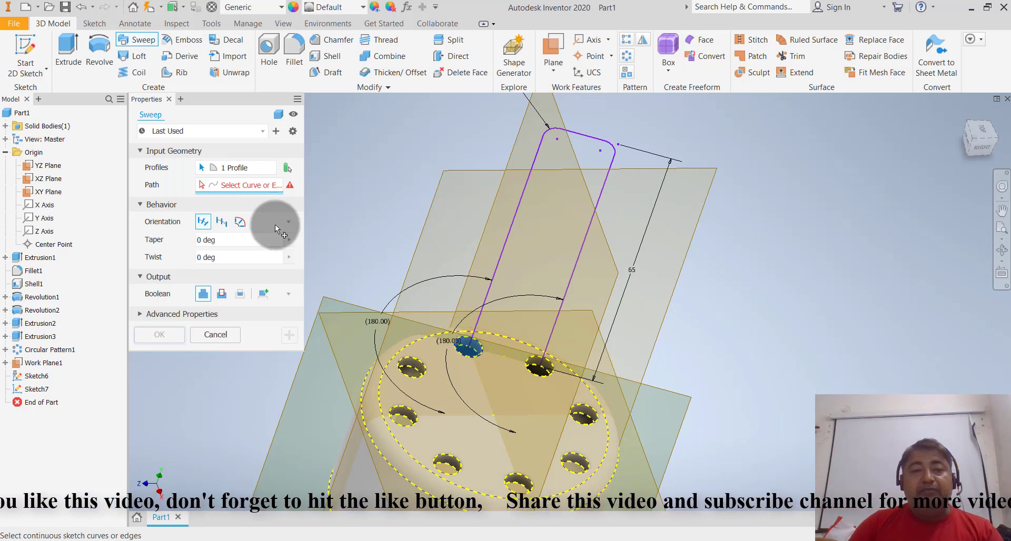
click(519, 199)
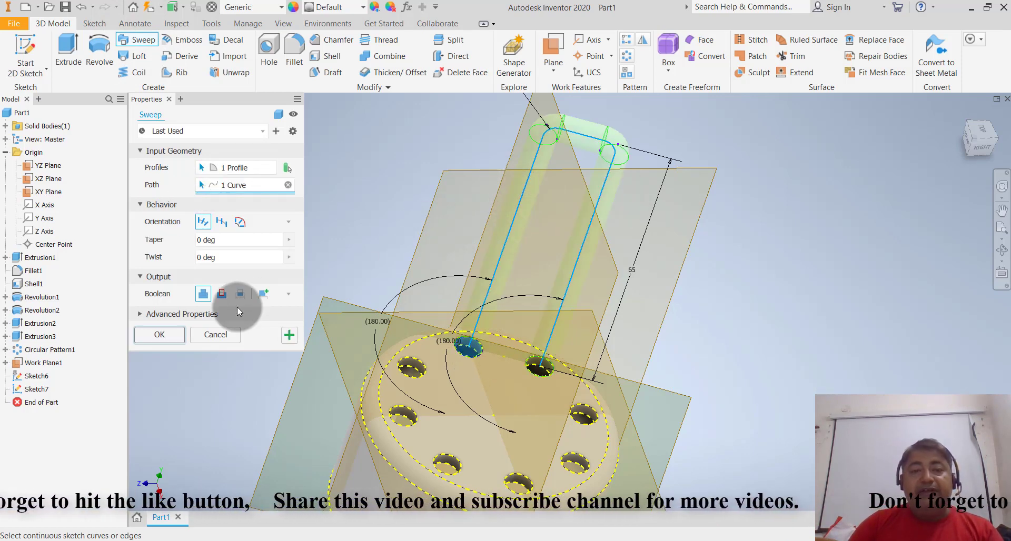
click(166, 333)
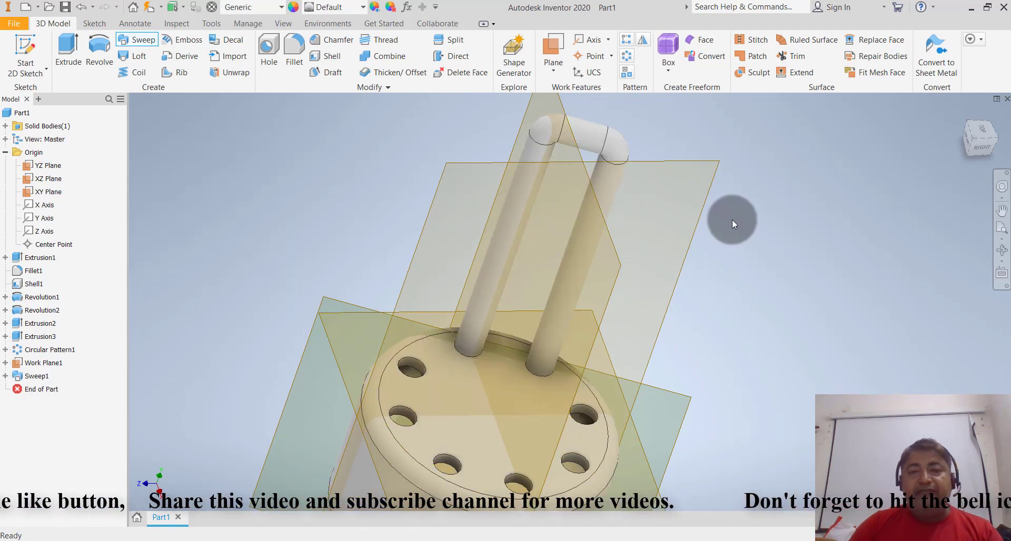
scroll(730, 251, down, 3)
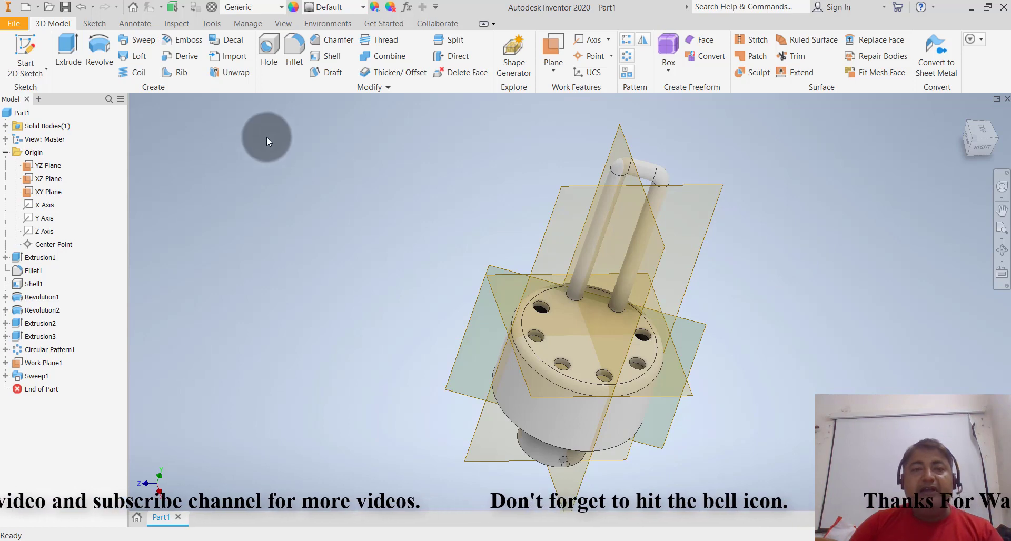
Step: Circular-pattern Sweep1 four times over 360° around the cylinder's centre axis
click(627, 56)
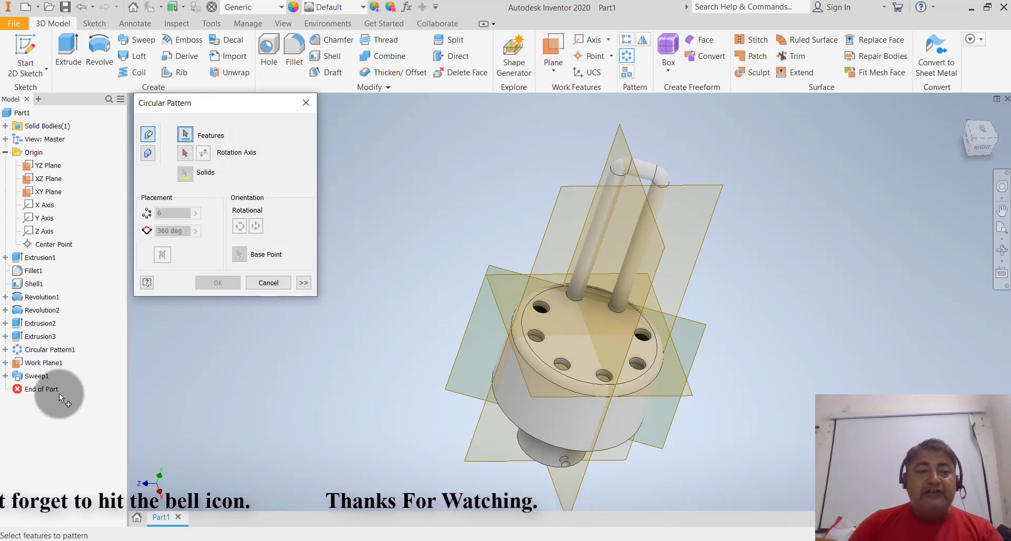
click(37, 377)
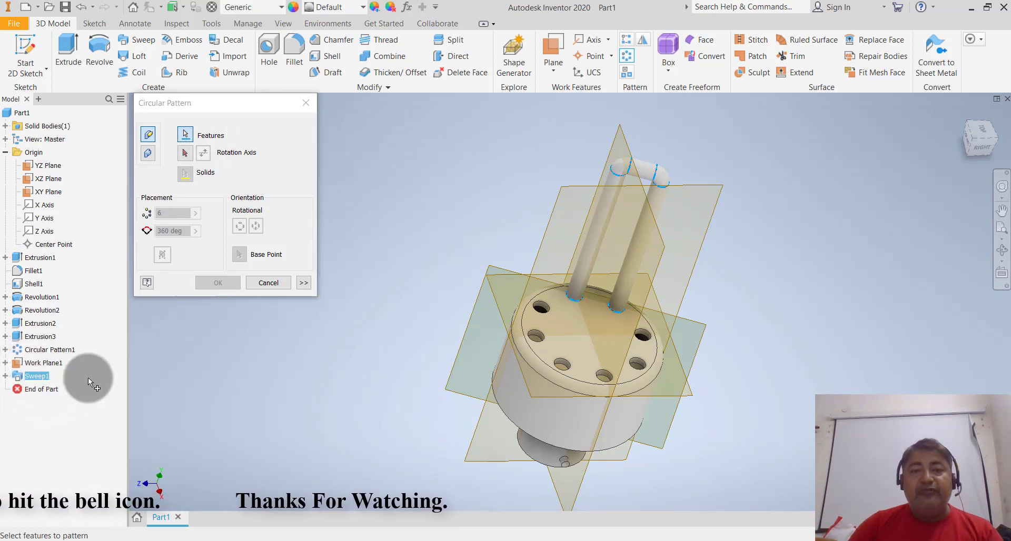
click(186, 154)
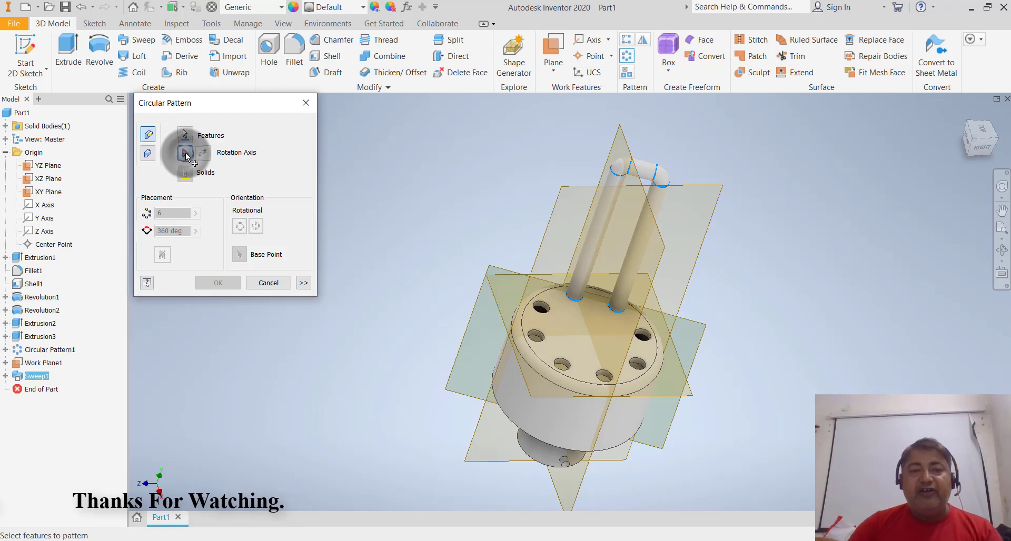
click(590, 338)
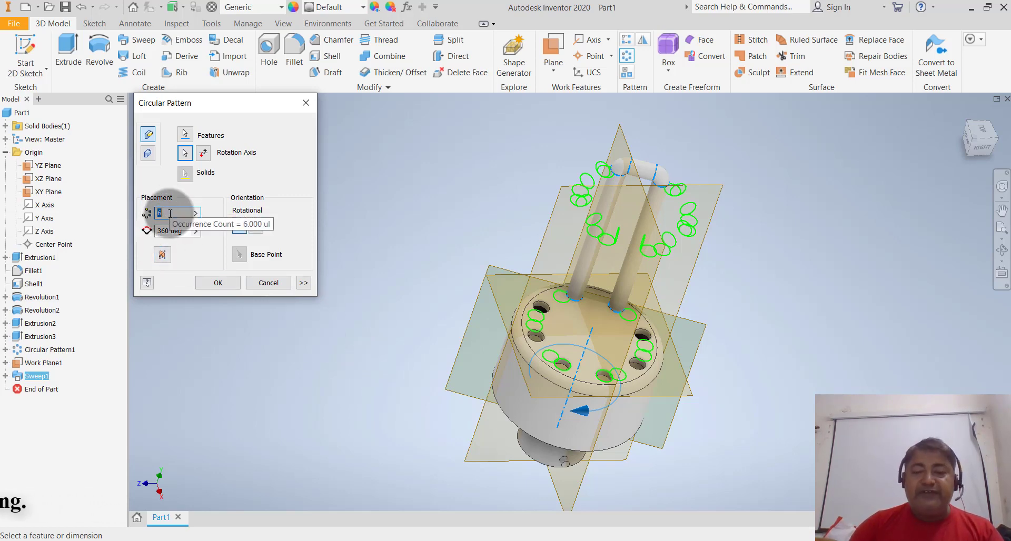
text(4)
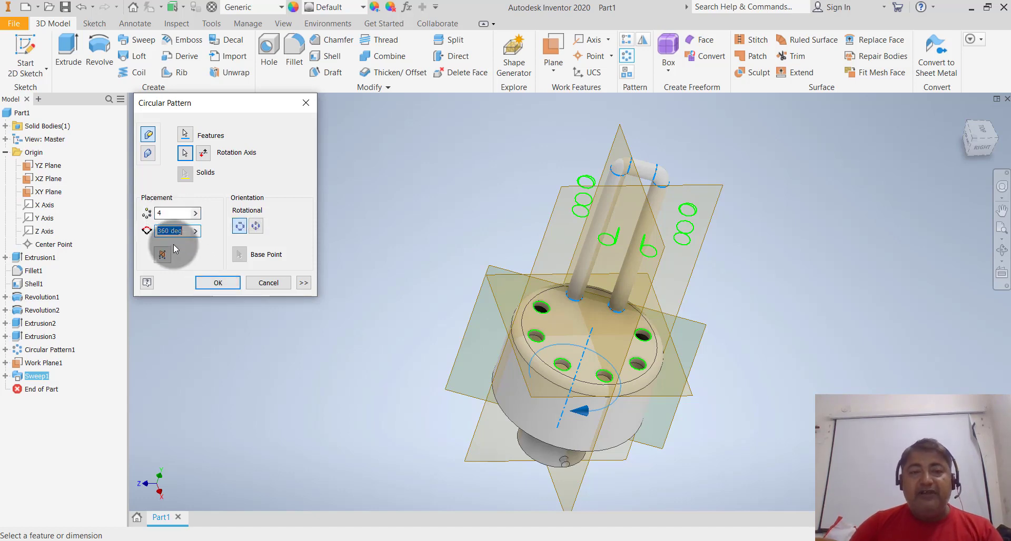
click(218, 283)
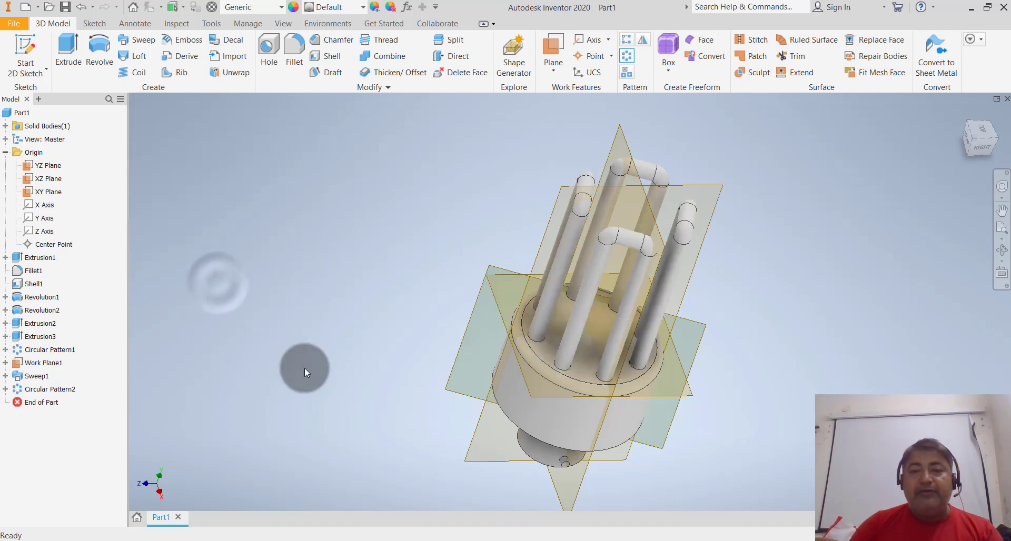
Step: Hide the XZ Plane and Work Plane1 in the viewport
shift+middle_drag(792, 378, 685, 381)
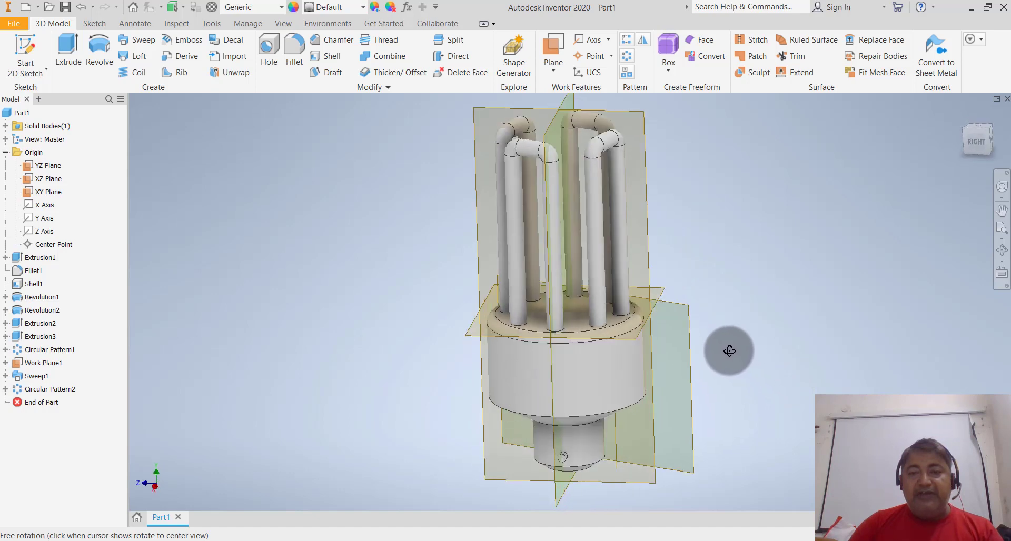
scroll(478, 427, up, 3)
scroll(596, 377, down, 3)
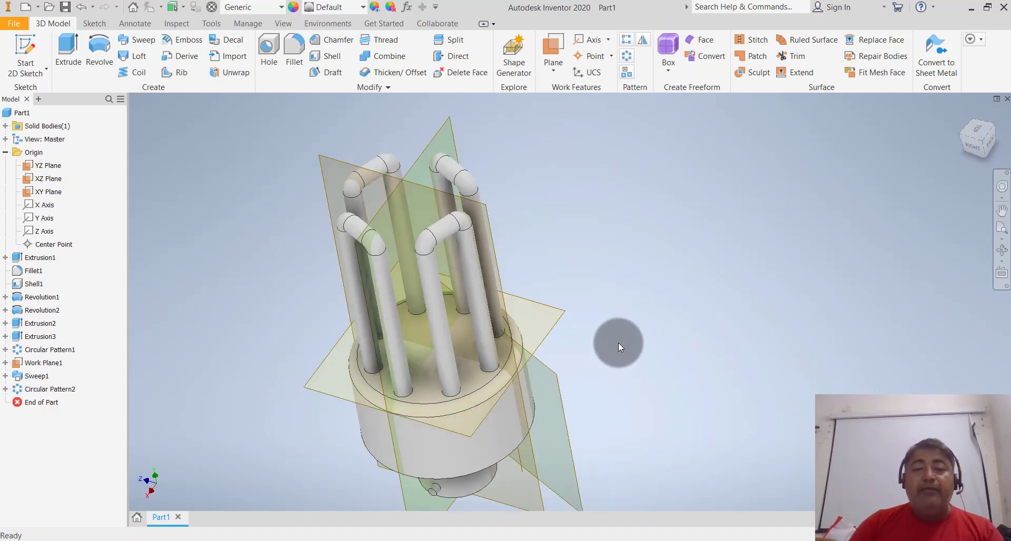
scroll(618, 343, up, 3)
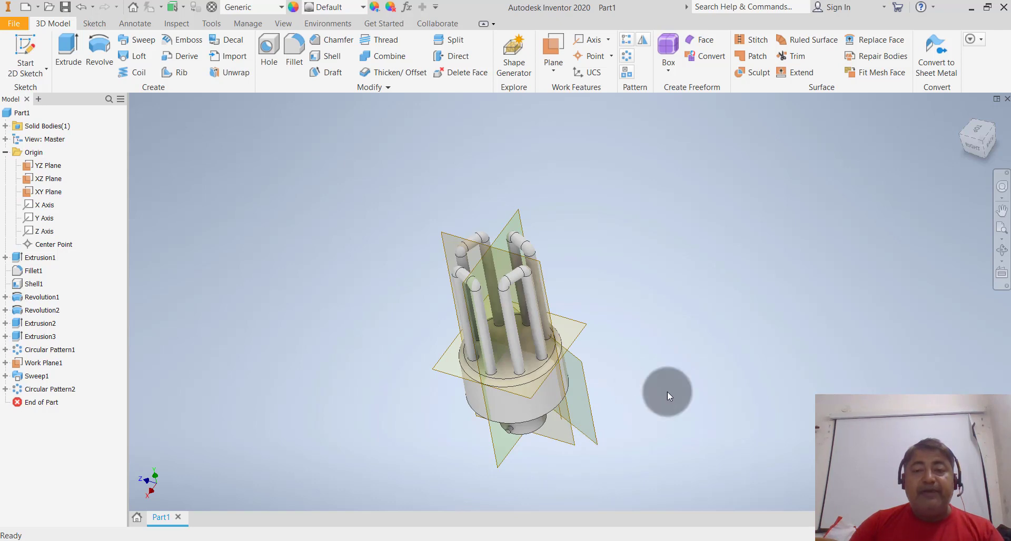
click(583, 325)
right_click(583, 326)
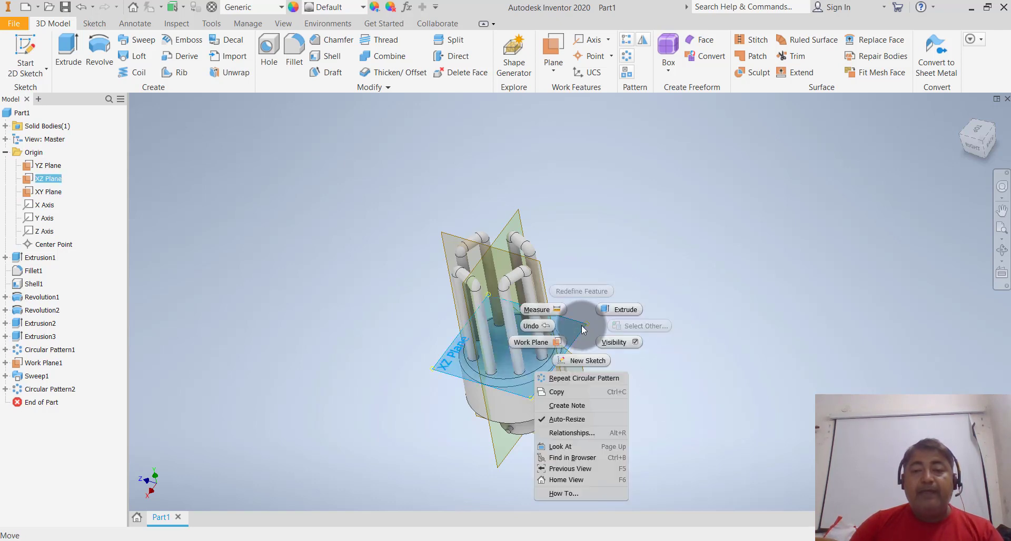
click(621, 343)
click(587, 379)
right_click(587, 379)
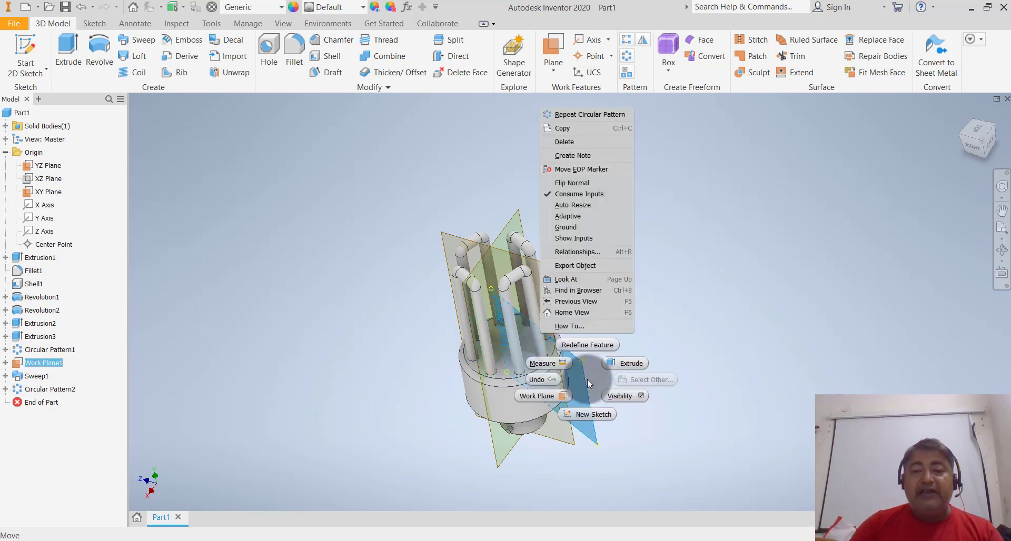
click(631, 392)
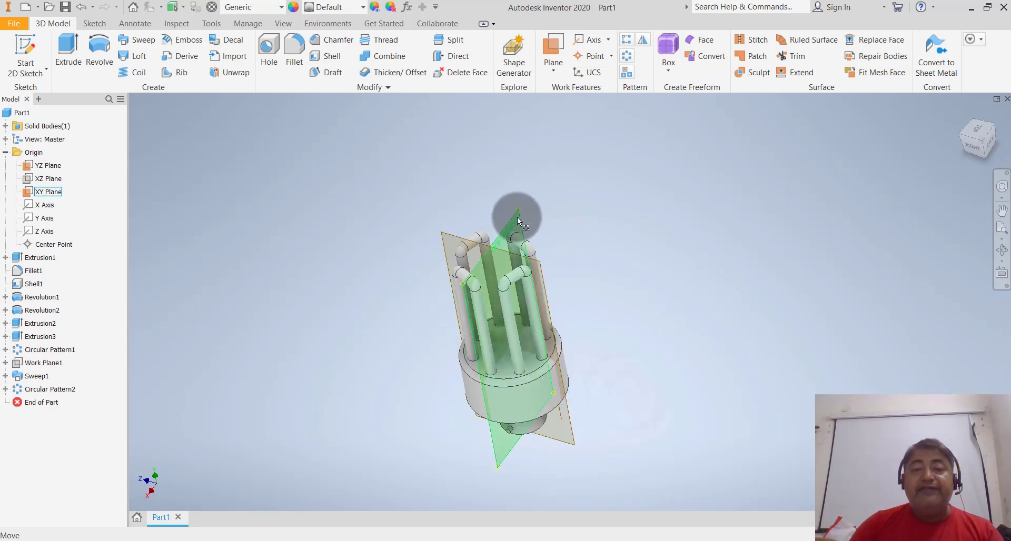
Step: Hide the XY and YZ origin planes
click(517, 217)
right_click(518, 217)
click(543, 236)
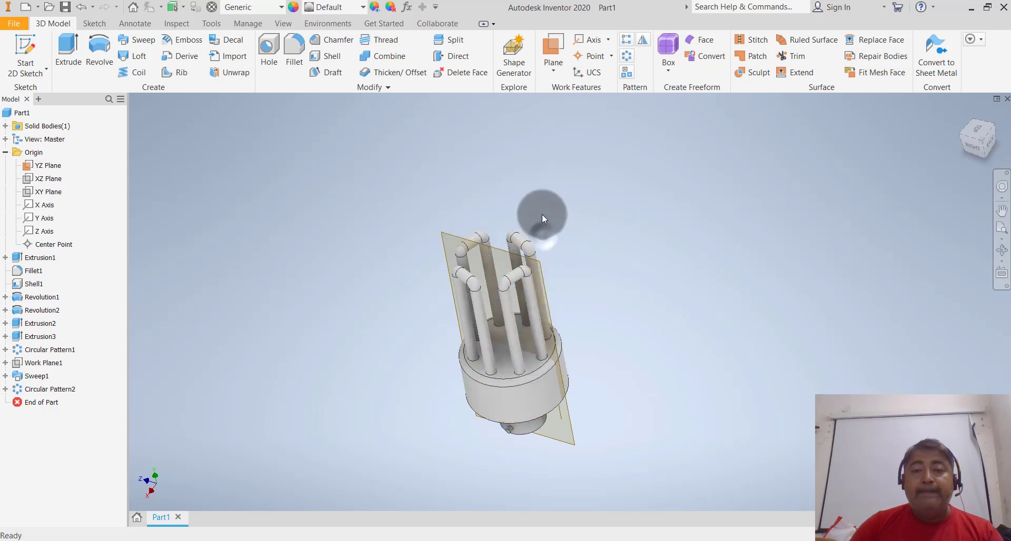
click(451, 237)
right_click(451, 238)
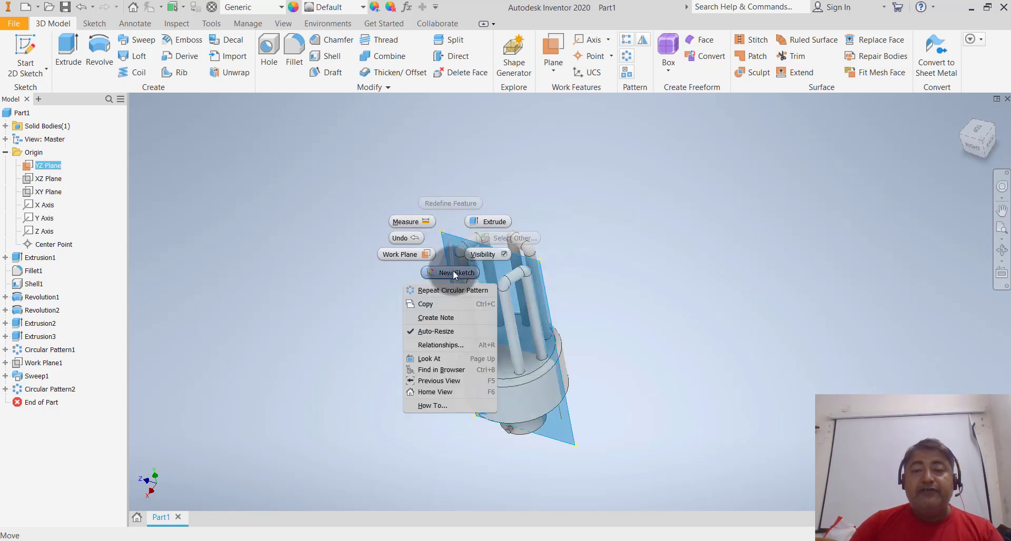
click(497, 254)
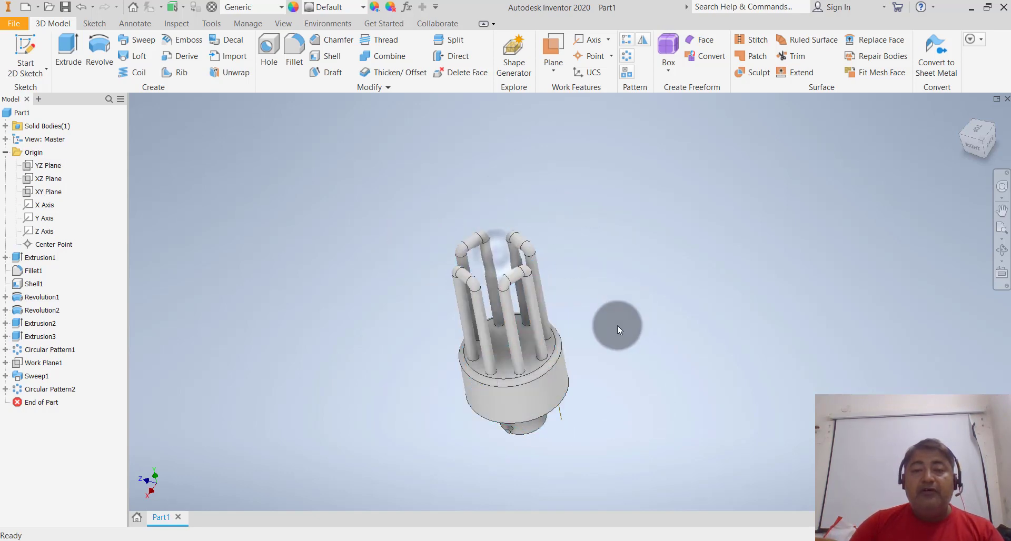
Step: Hide the remaining axis line, leaving only the solid lamp part visible
right_click(561, 418)
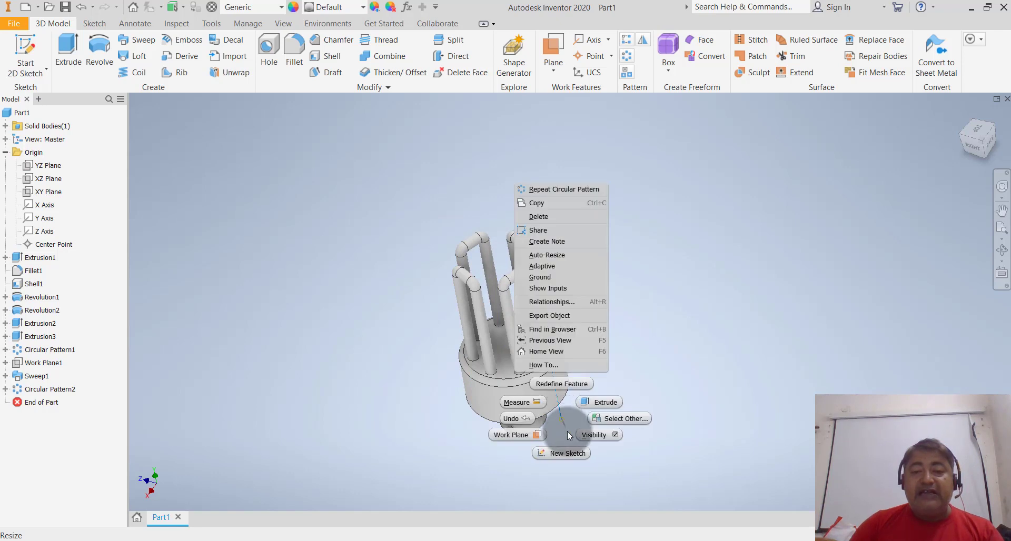
click(595, 435)
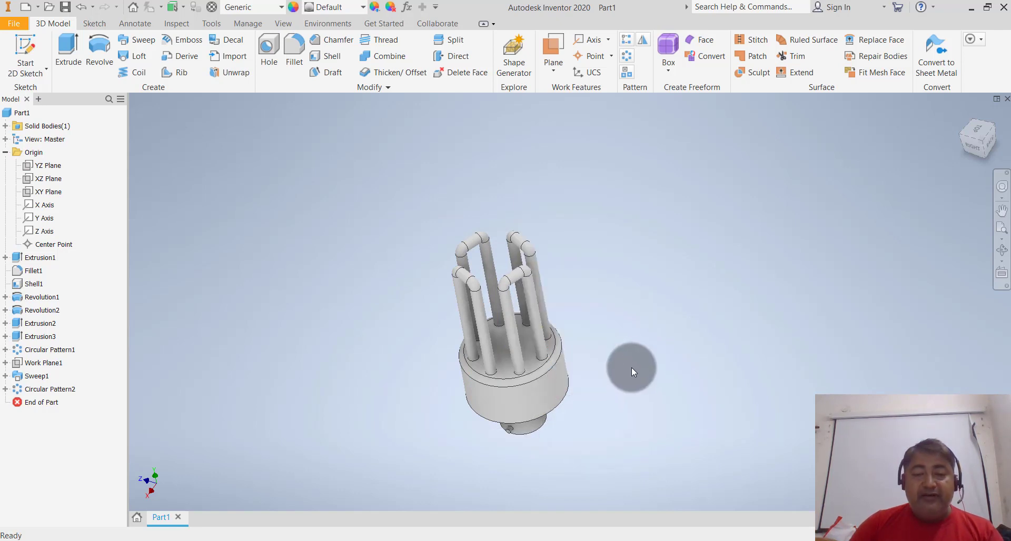
shift+middle_drag(631, 368, 580, 311)
scroll(580, 392, down, 5)
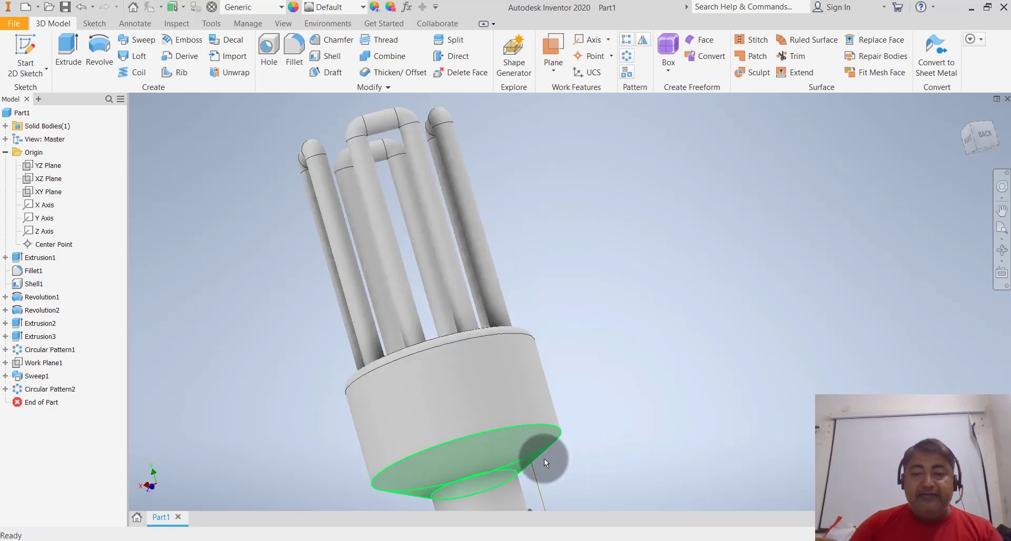
right_click(535, 477)
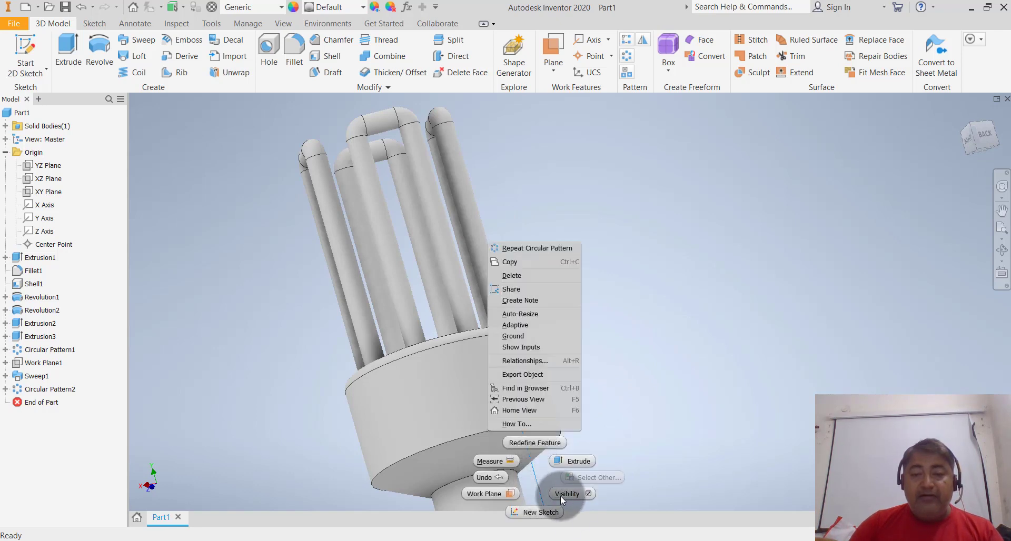
click(608, 435)
scroll(611, 318, up, 5)
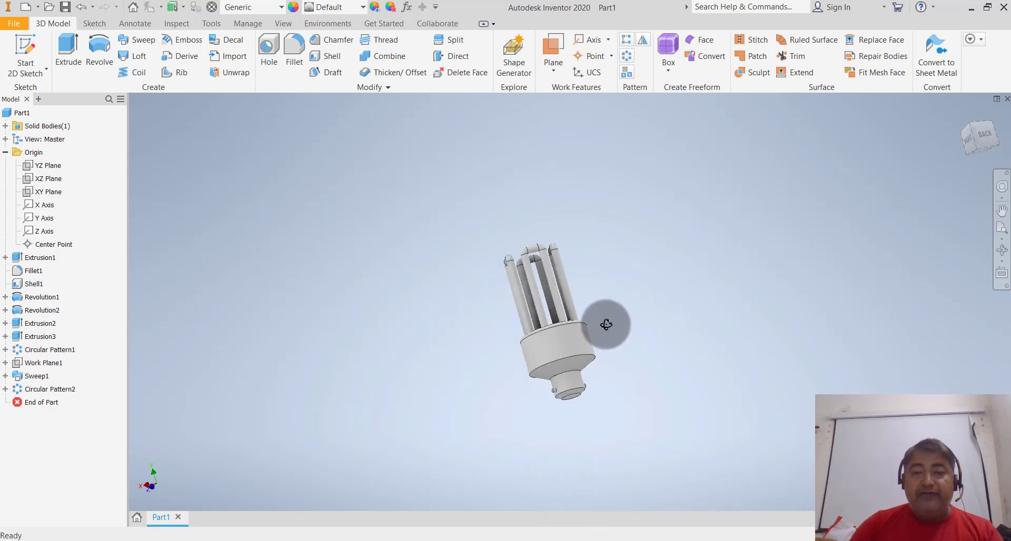
mouse_move(603, 327)
shift+middle_down()
mouse_move(632, 357)
mouse_move(636, 334)
shift+middle_up()
scroll(636, 334, down, 3)
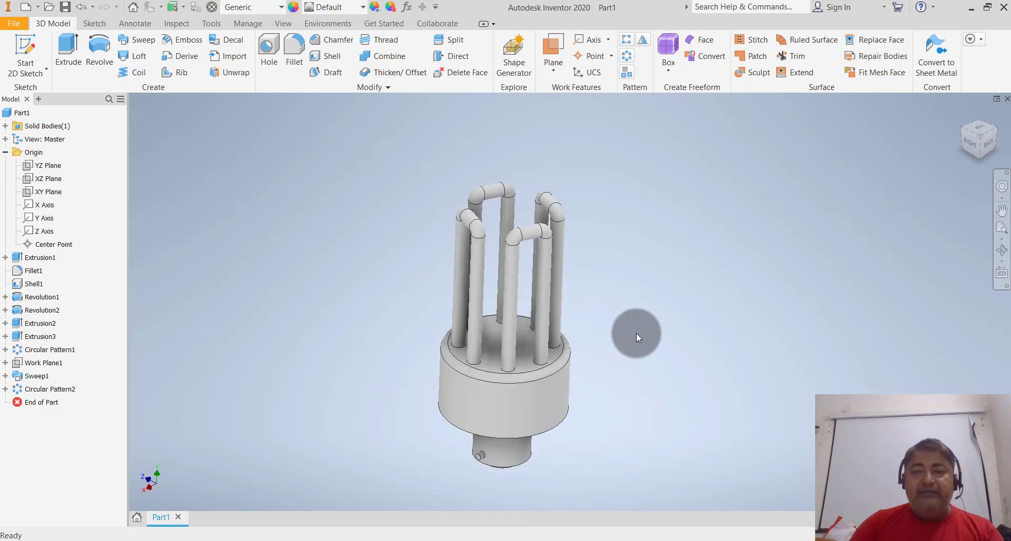
scroll(627, 330, down, 3)
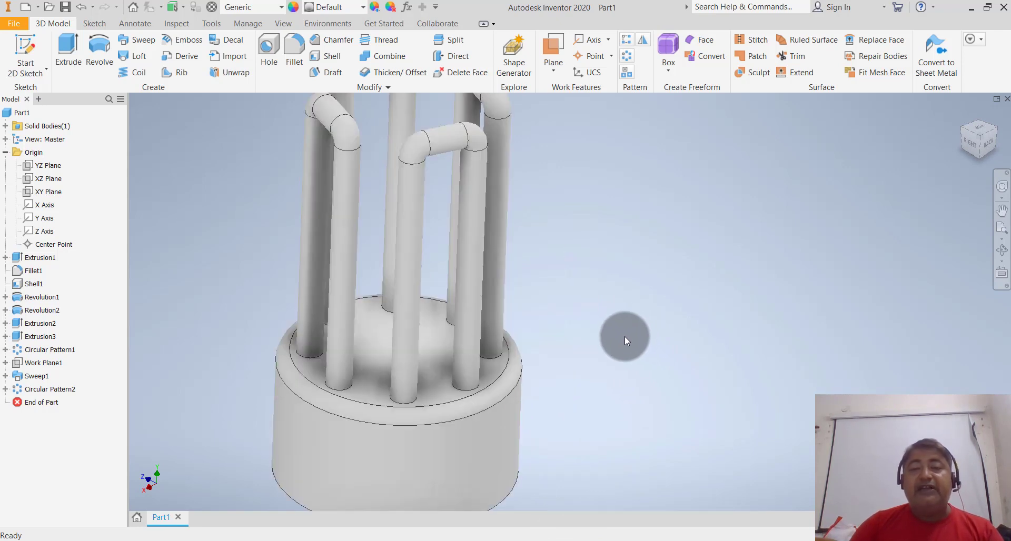
scroll(627, 331, up, 2)
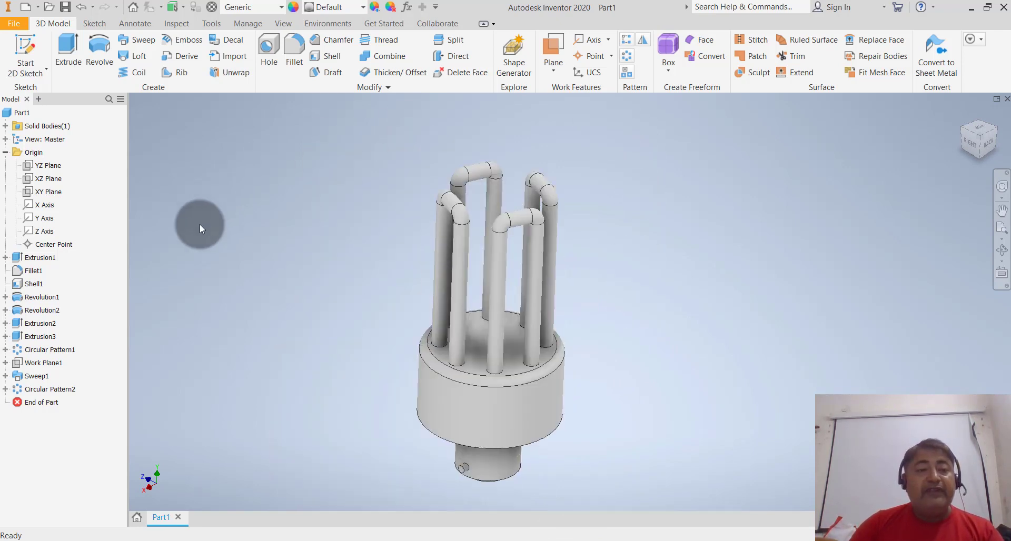
Step: Set Sweep1 and Circular Pattern2 to the White feature appearance
click(37, 376)
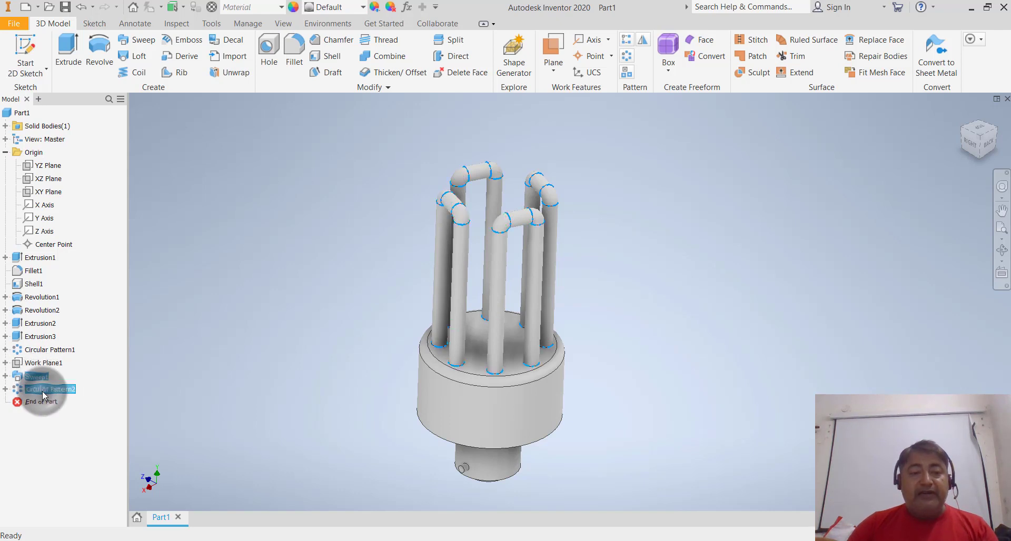
right_click(43, 391)
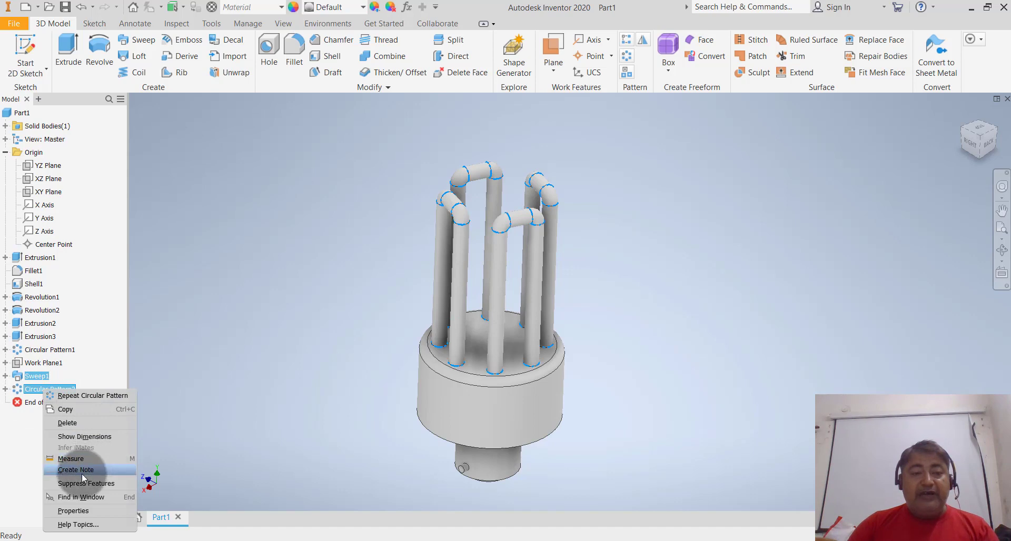
click(77, 512)
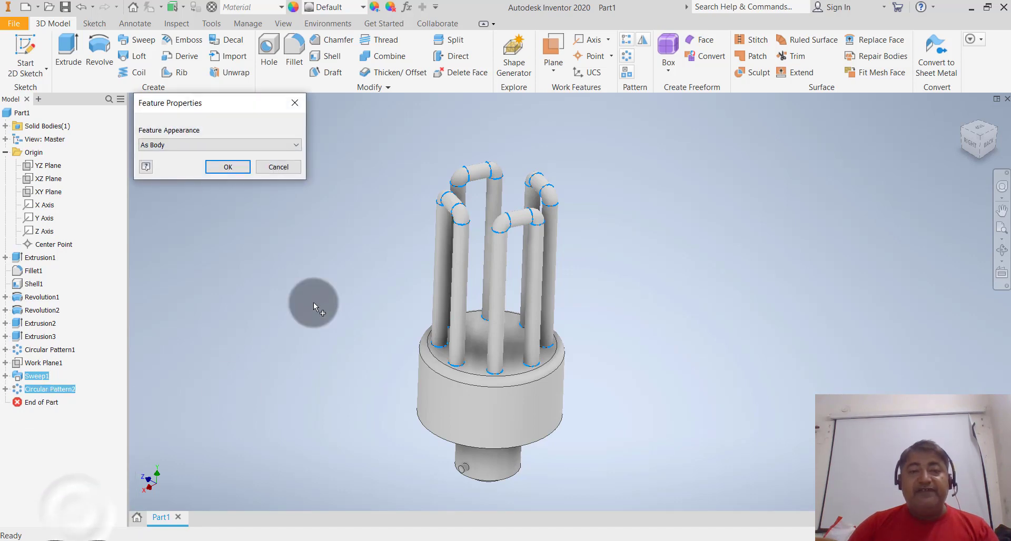
click(248, 148)
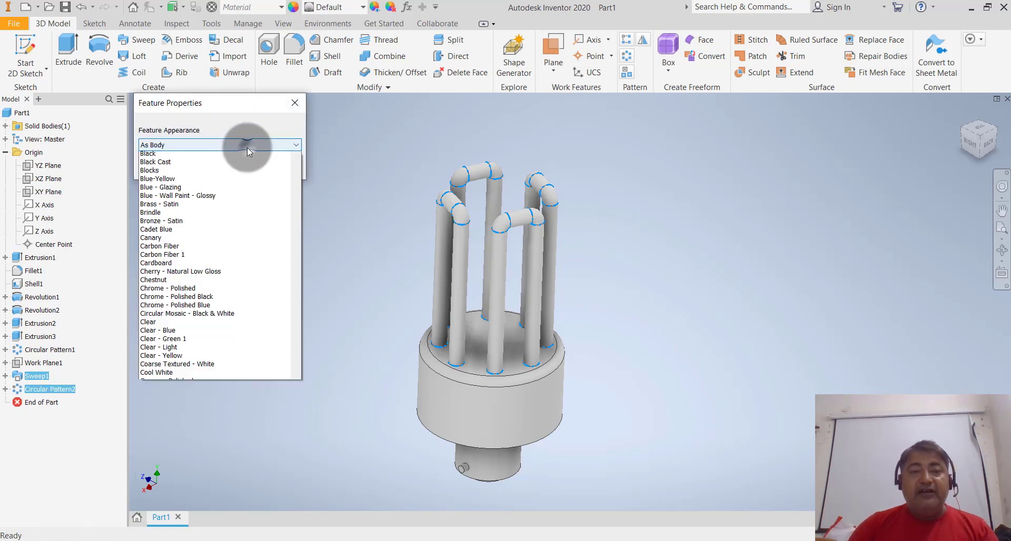
mouse_move(296, 176)
mouse_down()
mouse_move(276, 359)
mouse_move(292, 479)
mouse_up()
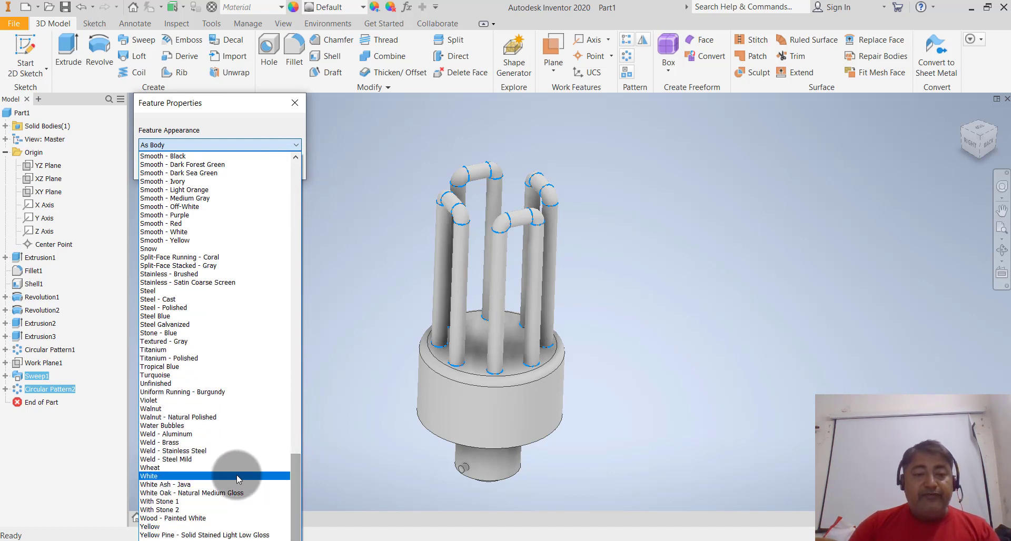
click(155, 476)
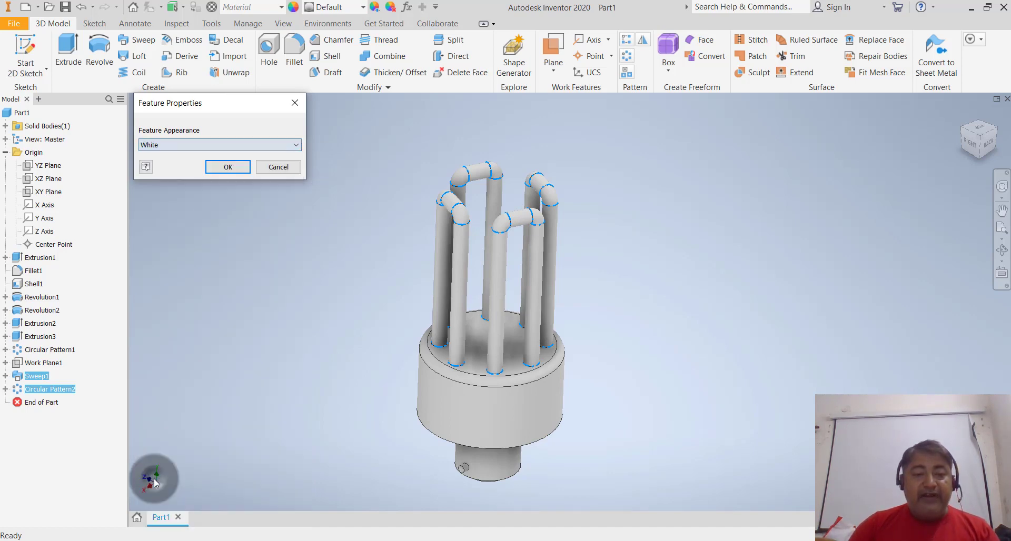
click(228, 167)
click(309, 223)
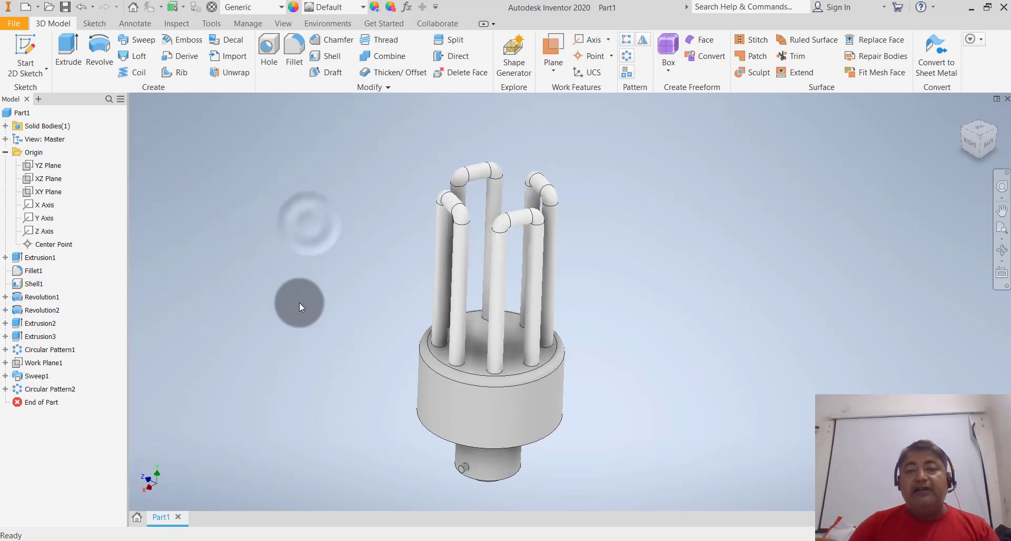
Step: Orbit, pan and zoom for a close, tilted view of the base and tubes, including from behind
shift+middle_drag(330, 305, 241, 316)
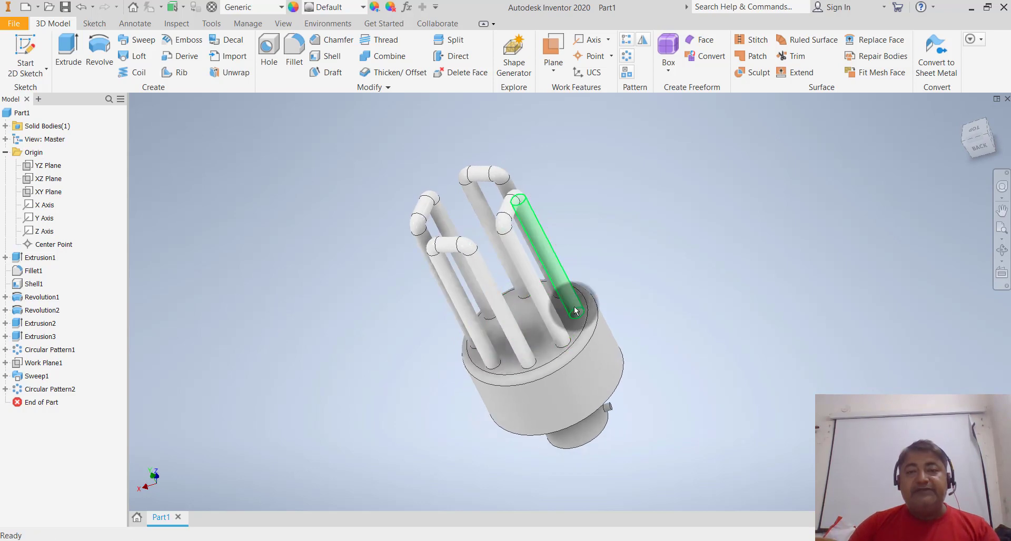
scroll(574, 305, up, 3)
scroll(609, 267, down, 5)
scroll(608, 266, up, 2)
scroll(564, 201, down, 2)
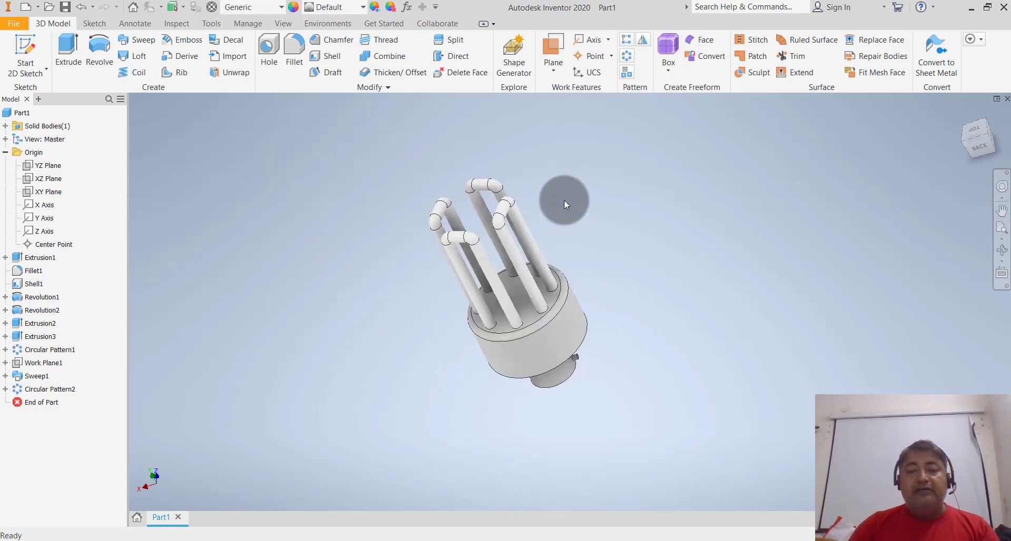
mouse_move(564, 200)
middle_down()
mouse_move(550, 228)
mouse_move(532, 221)
mouse_move(546, 258)
middle_up()
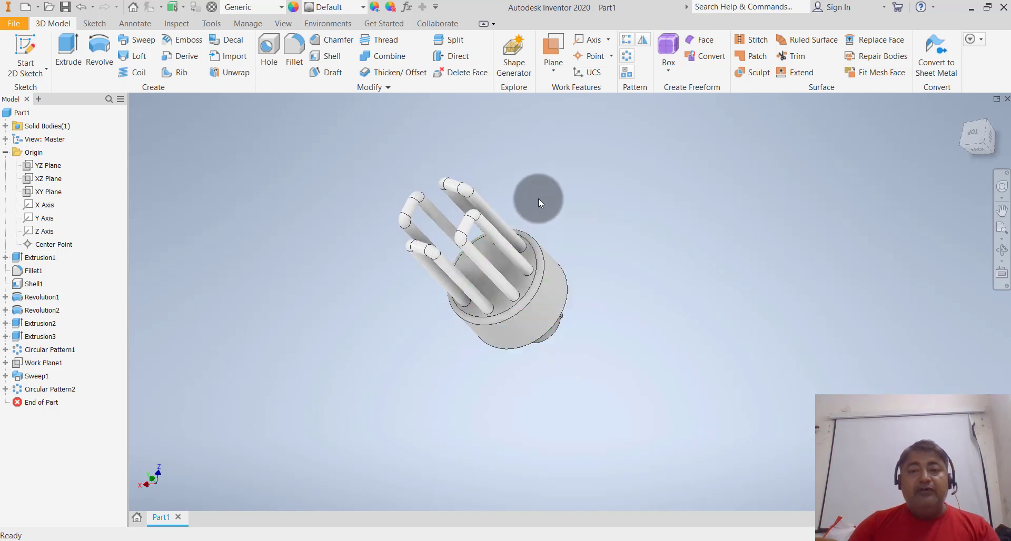
scroll(538, 199, up, 3)
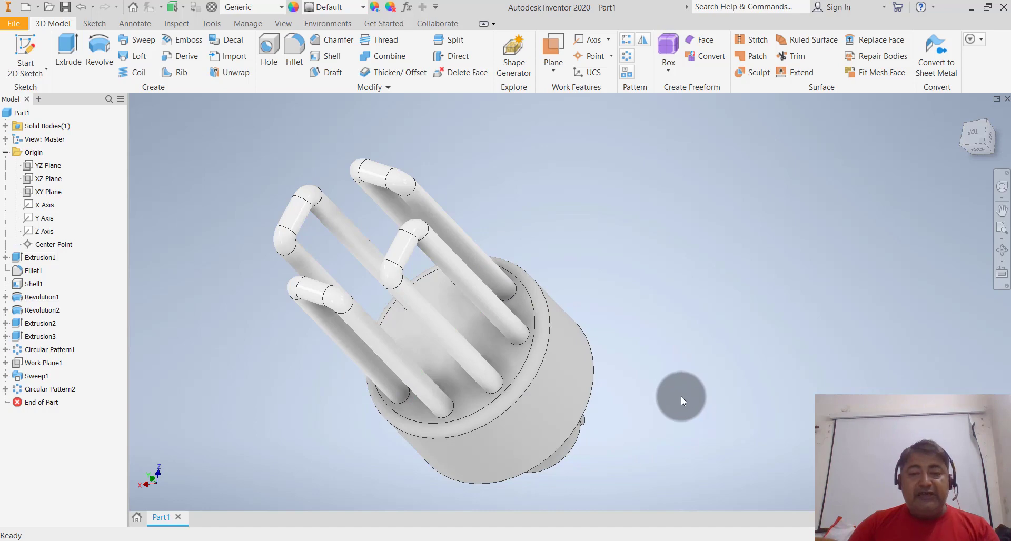
shift+middle_drag(681, 397, 643, 288)
scroll(643, 289, down, 3)
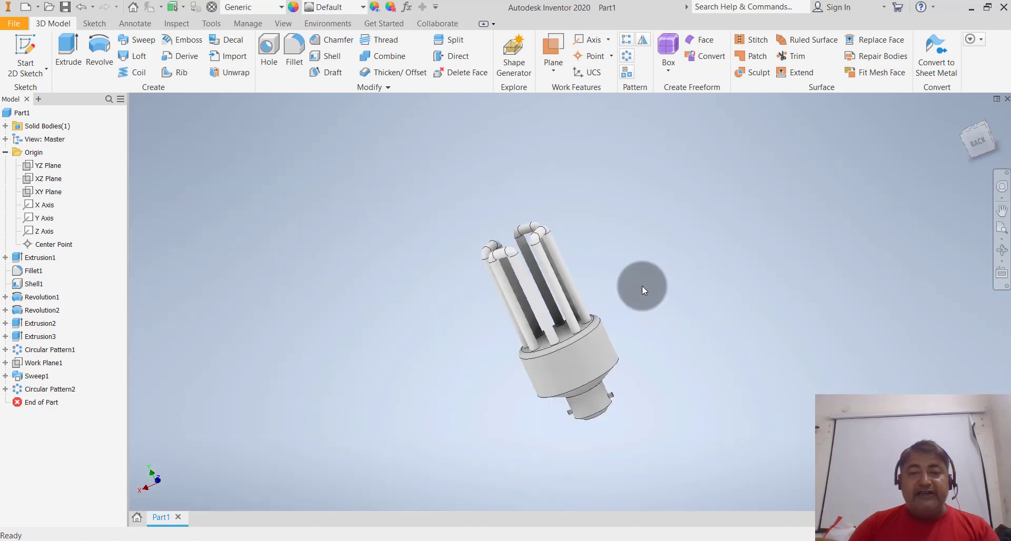
scroll(608, 379, up, 2)
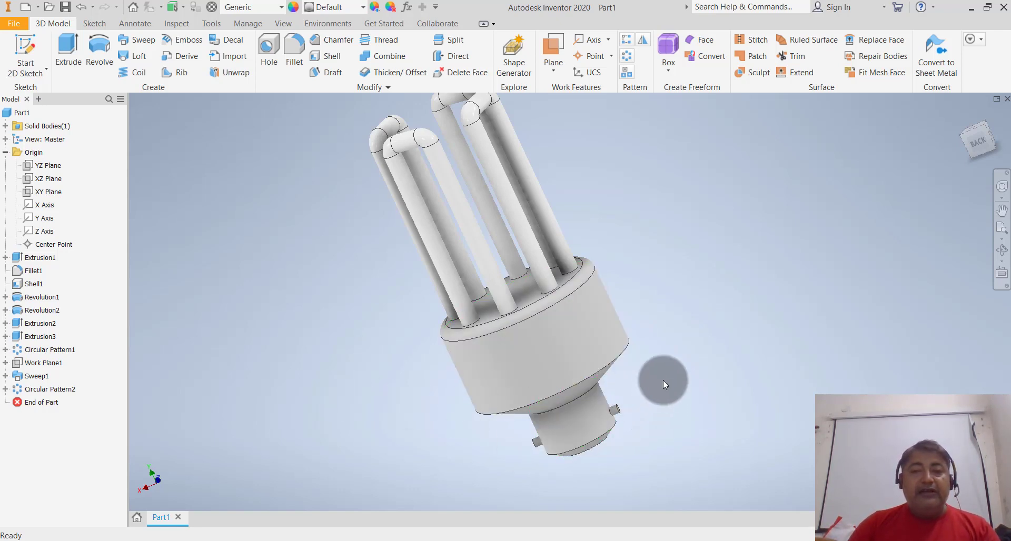
Step: Give Extrusion1 through Circular Pattern1 (base, cap and pins) a Dark Gray feature appearance
click(49, 260)
shift+click(34, 284)
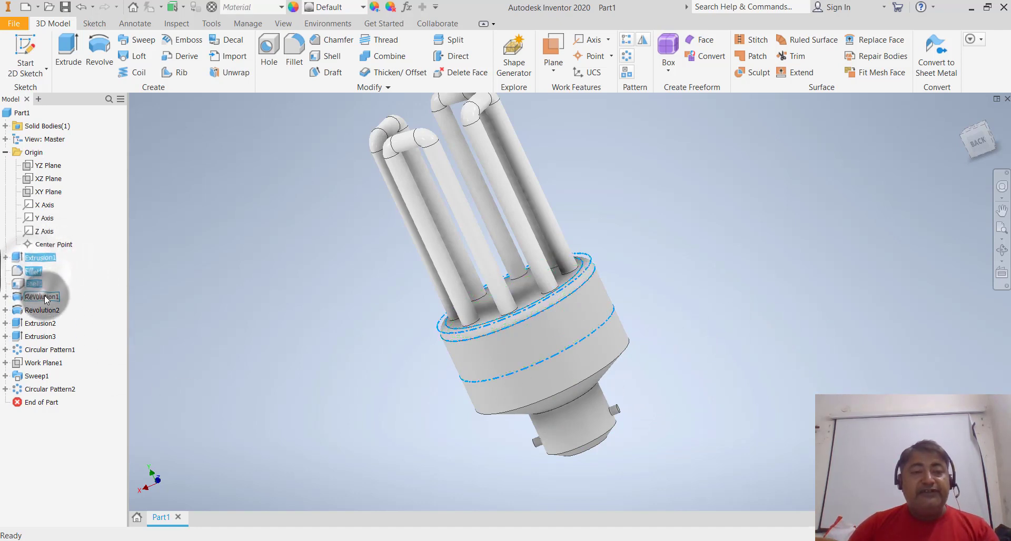
shift+click(46, 298)
shift+click(44, 311)
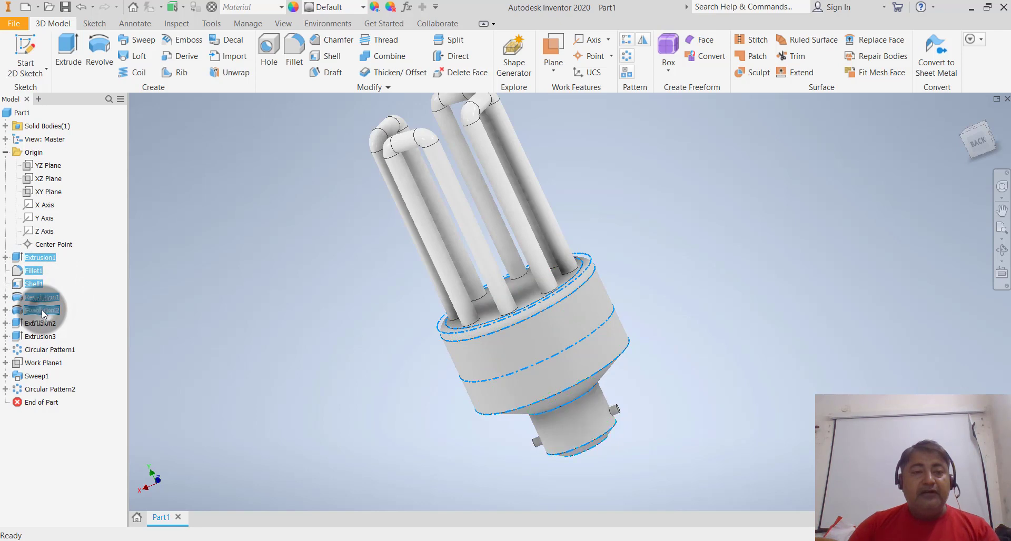
shift+click(41, 336)
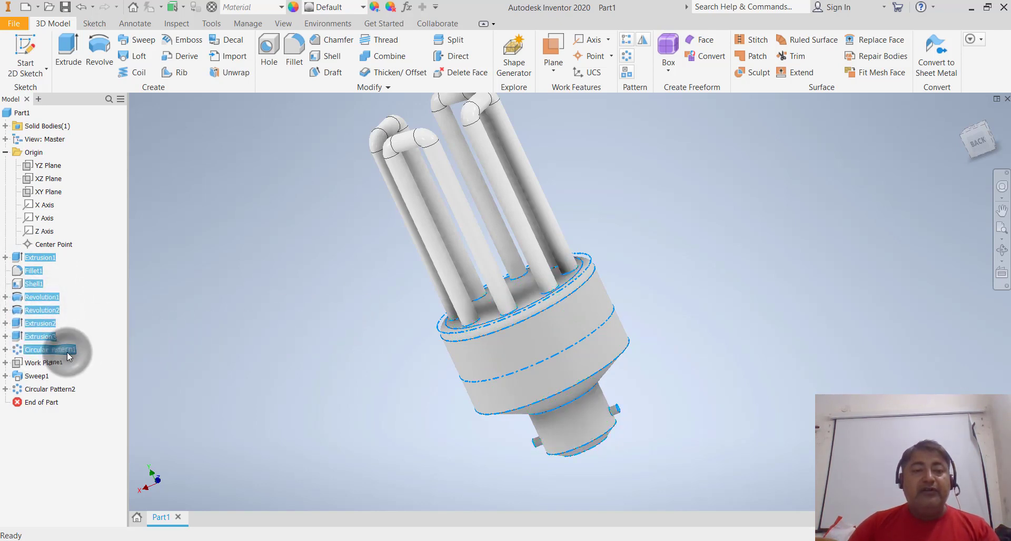
right_click(48, 298)
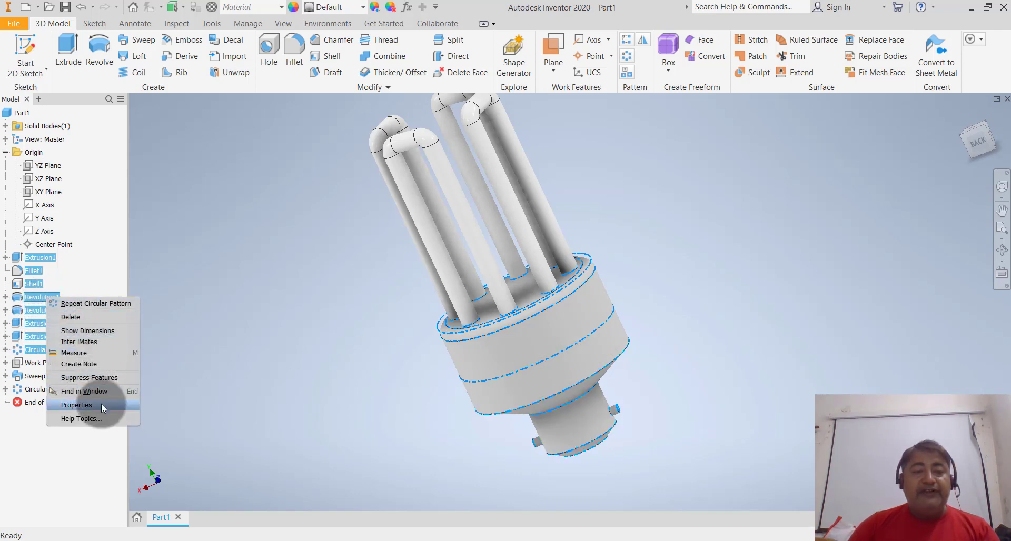
click(102, 404)
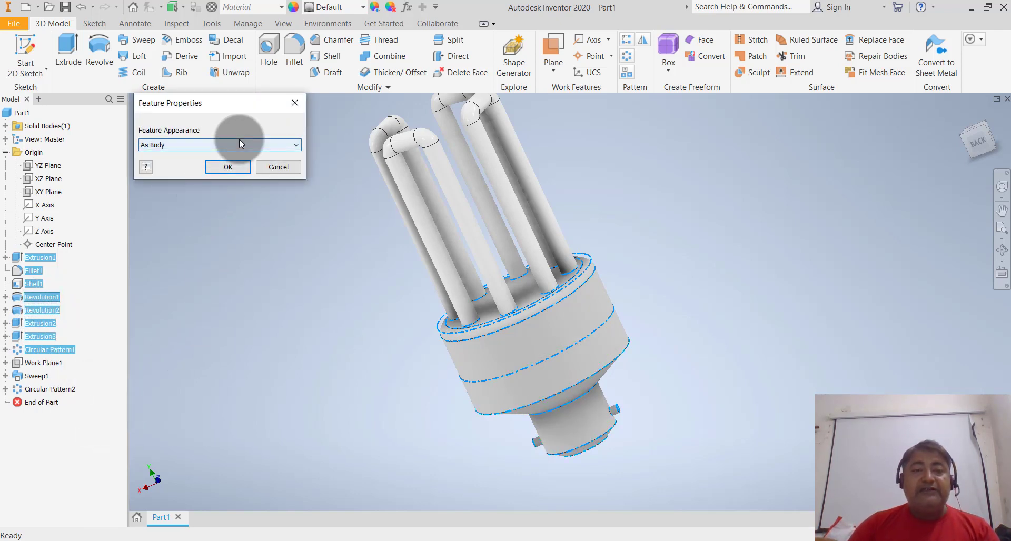
click(238, 143)
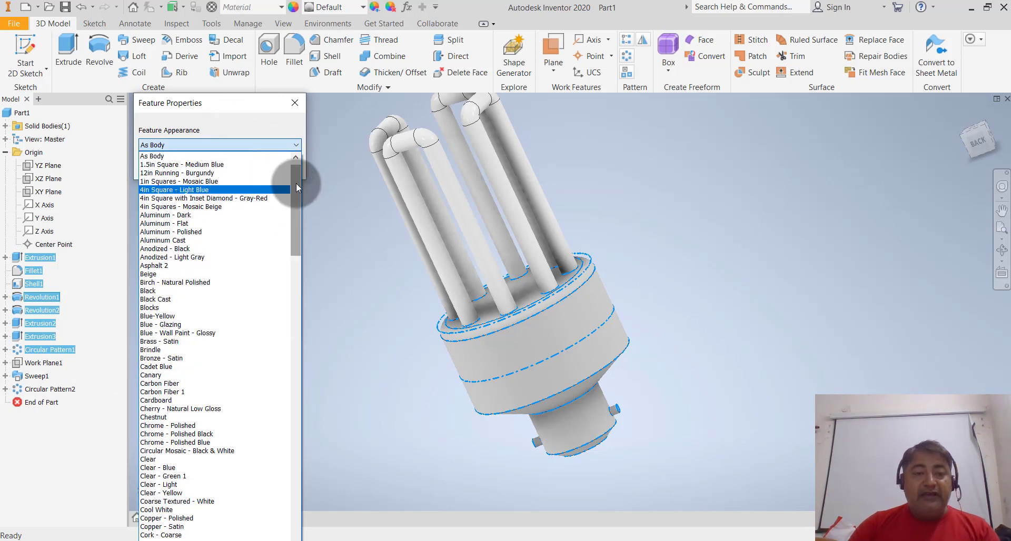
drag(296, 182, 287, 241)
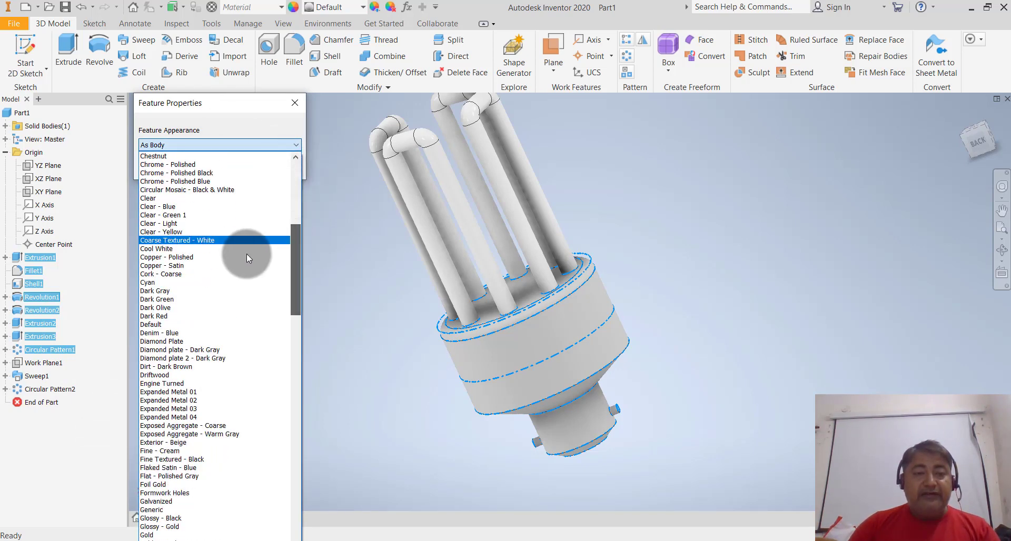
click(149, 291)
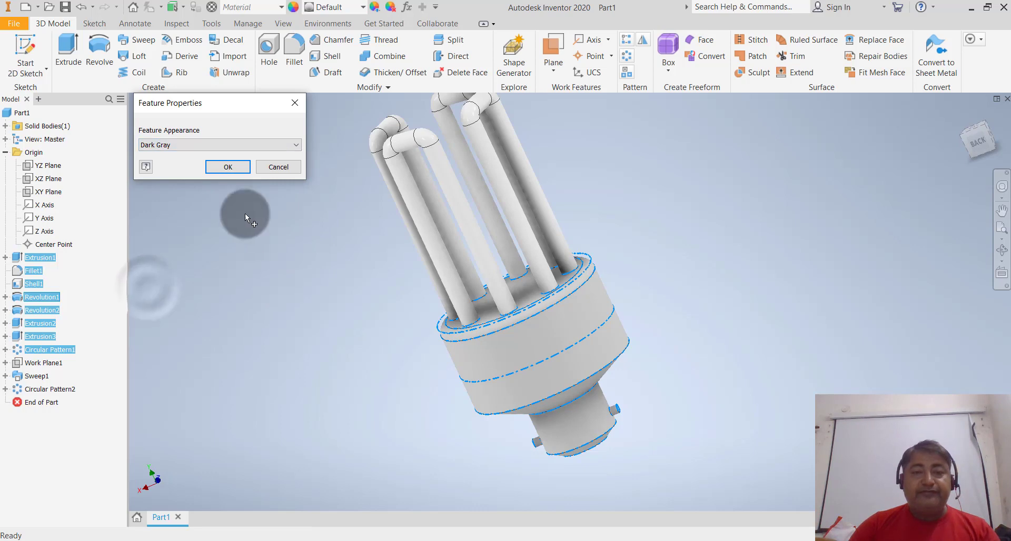
click(225, 165)
Step: Deselect the features and orbit until the whole part shows with tubes pointing right
click(272, 308)
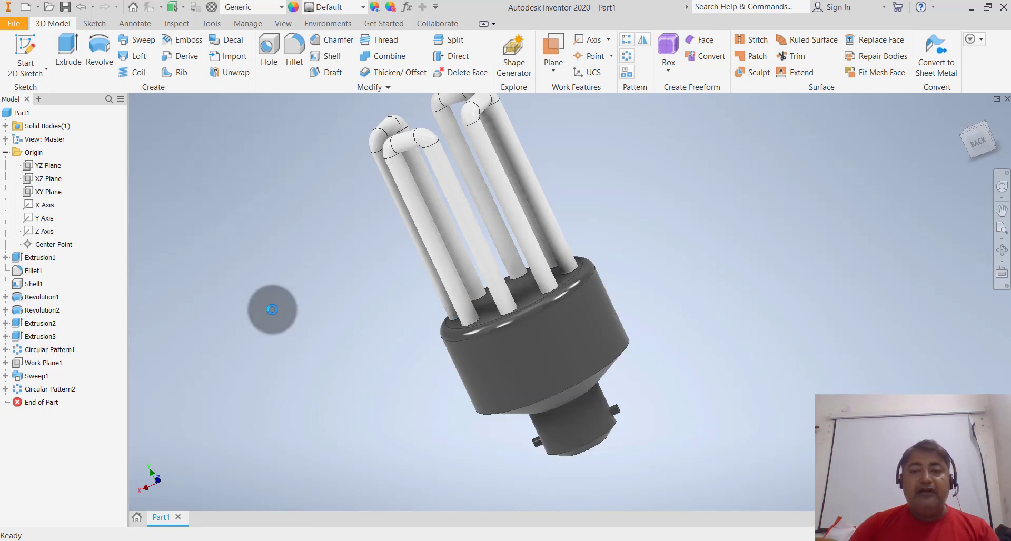
scroll(649, 414, down, 2)
scroll(674, 316, up, 3)
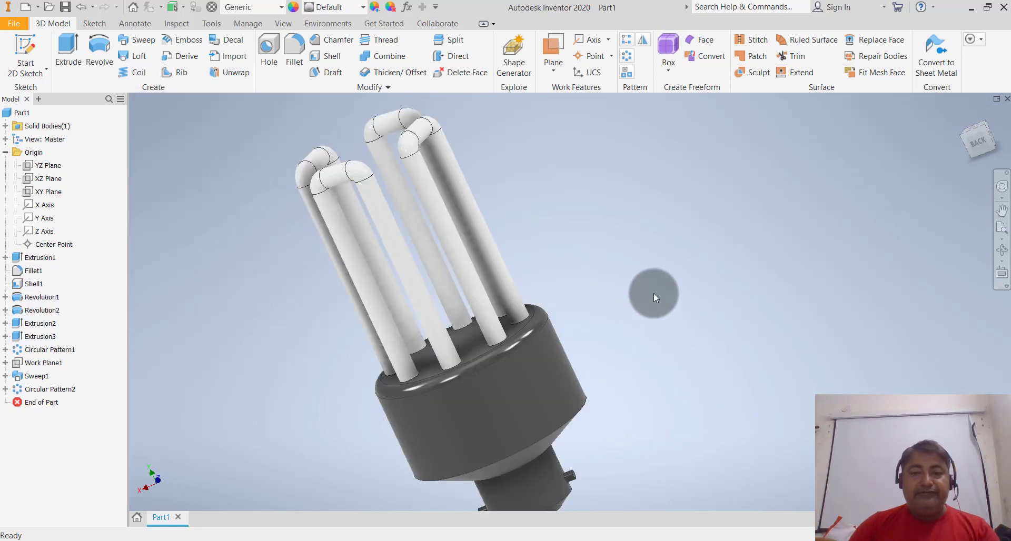
mouse_move(653, 293)
shift+middle_down()
mouse_move(661, 317)
mouse_move(780, 314)
mouse_move(430, 305)
shift+middle_up()
scroll(398, 295, down, 1)
scroll(437, 388, up, 2)
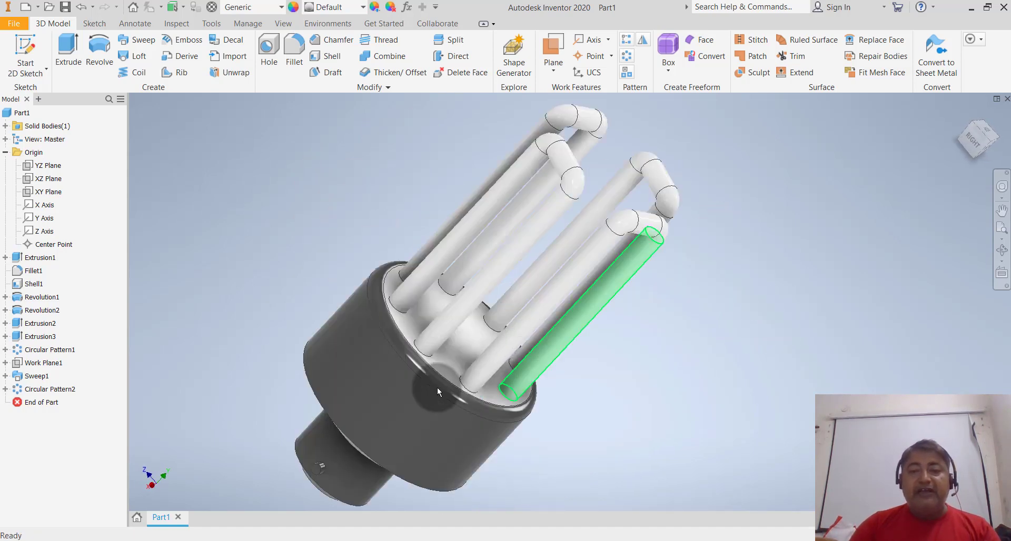
scroll(546, 382, down, 1)
mouse_move(584, 372)
shift+middle_down()
mouse_move(619, 366)
mouse_move(602, 409)
shift+middle_up()
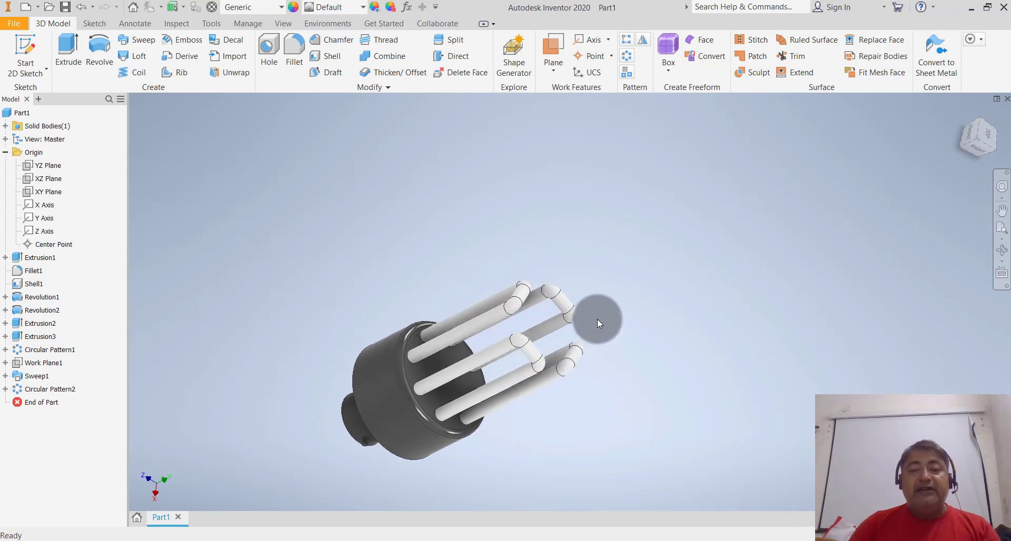
Step: Switch the View tab's visual style to Realistic
click(286, 27)
click(241, 68)
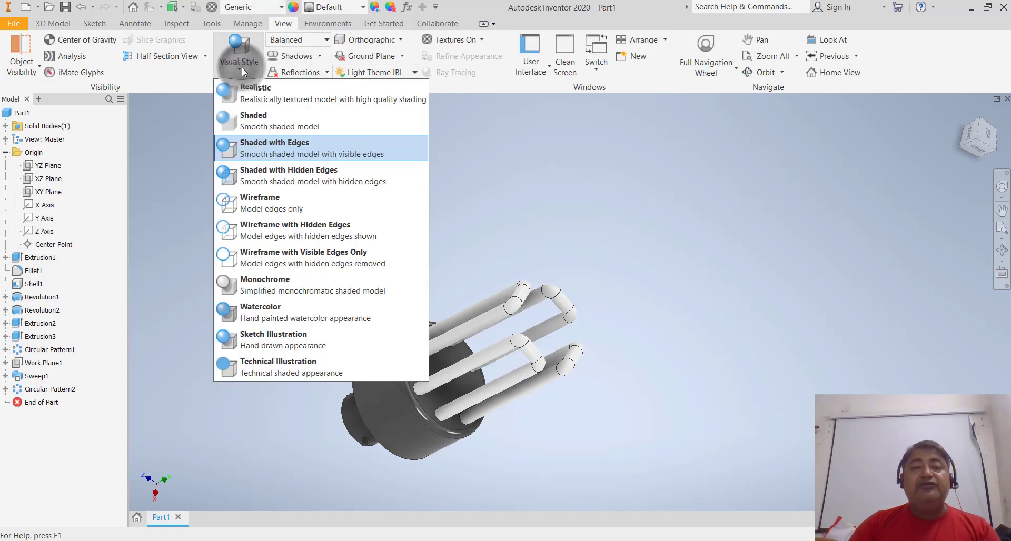
click(322, 94)
scroll(408, 229, down, 2)
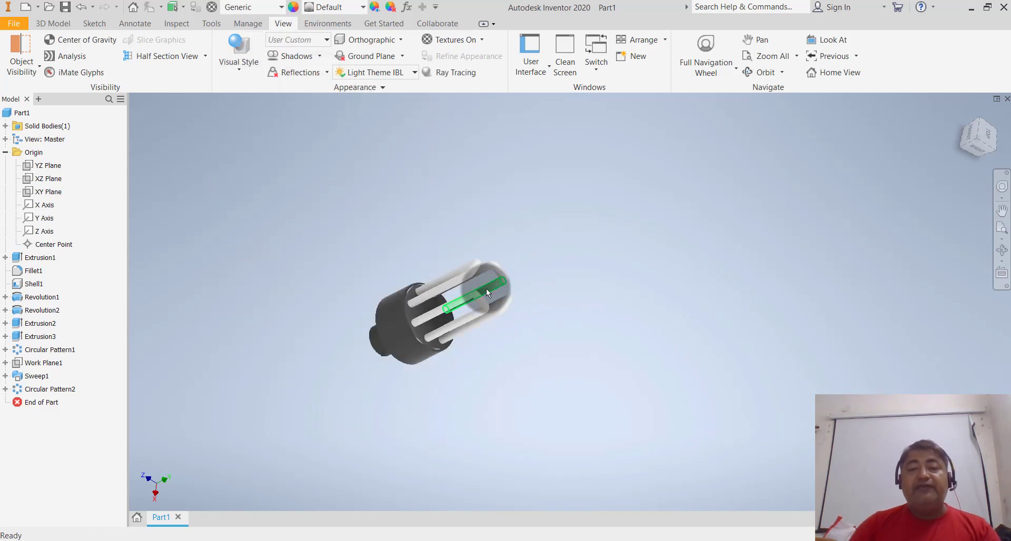
scroll(486, 288, up, 3)
Step: Orbit and zoom around the realistic part until the white tubes point upward
mouse_move(598, 361)
shift+middle_down()
mouse_move(622, 338)
mouse_move(577, 341)
shift+middle_up()
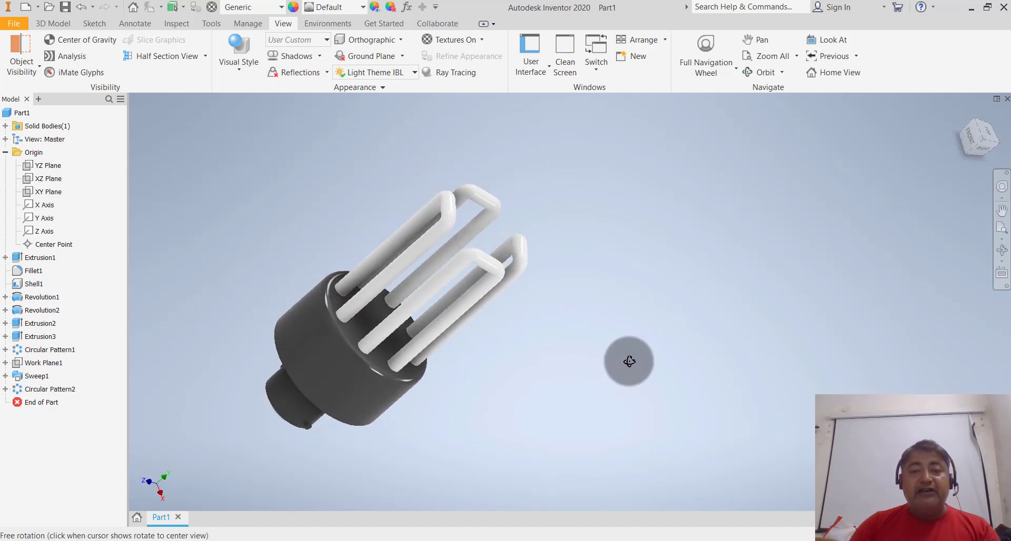
scroll(580, 337, up, 3)
scroll(580, 335, down, 5)
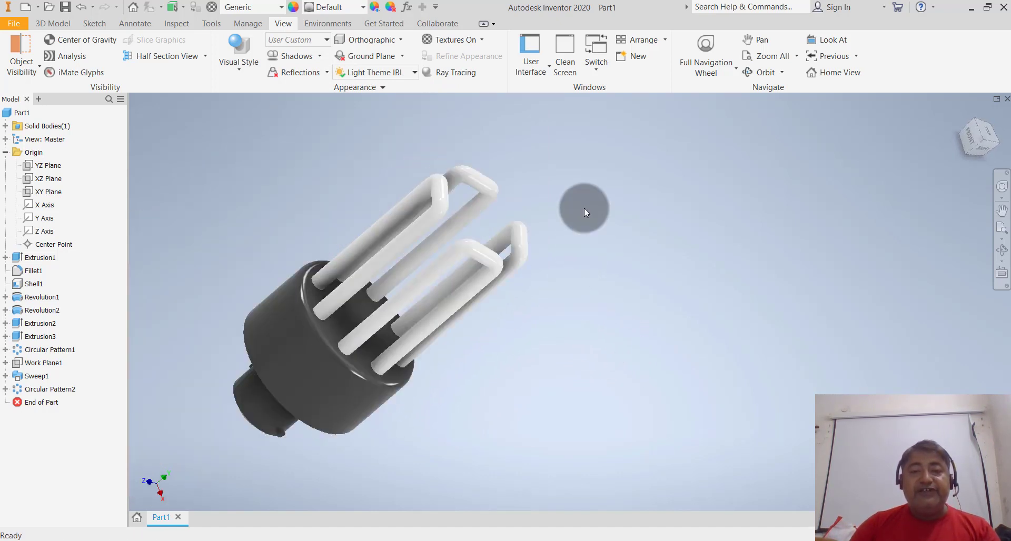
mouse_move(583, 211)
shift+middle_down()
mouse_move(593, 239)
mouse_move(607, 242)
mouse_move(596, 213)
mouse_move(605, 187)
shift+middle_up()
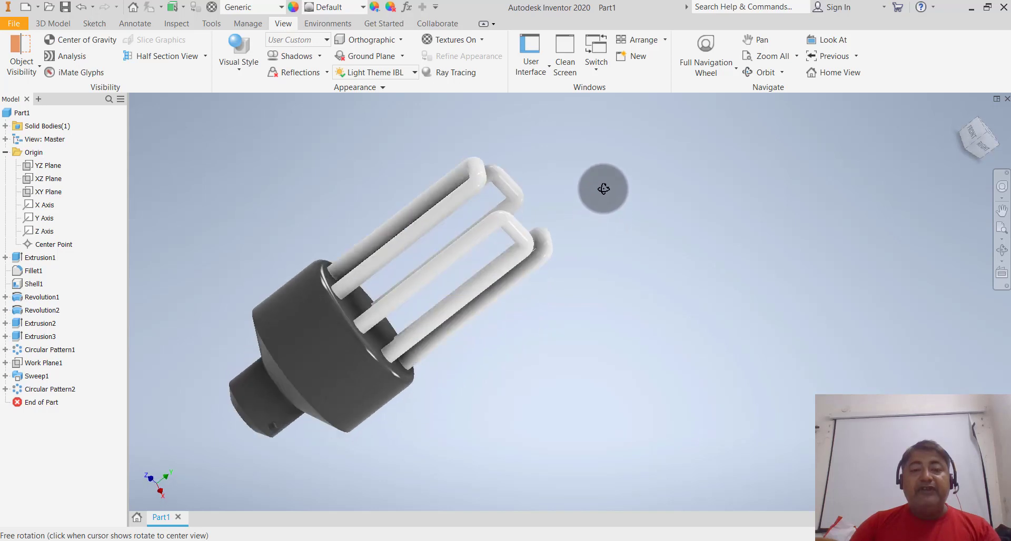
scroll(587, 304, up, 3)
scroll(587, 305, down, 3)
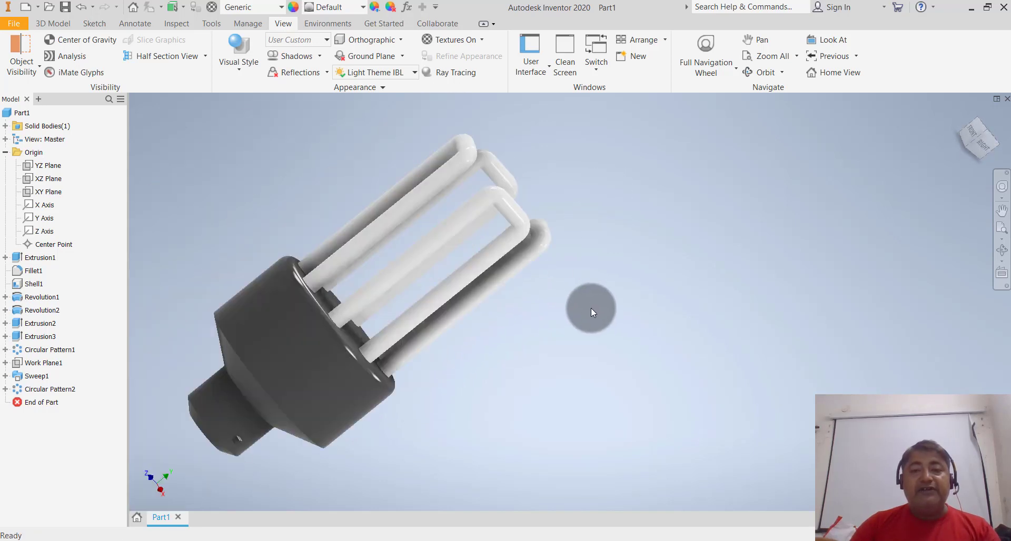
mouse_move(591, 308)
shift+middle_down()
mouse_move(565, 289)
mouse_move(519, 293)
mouse_move(595, 260)
shift+middle_up()
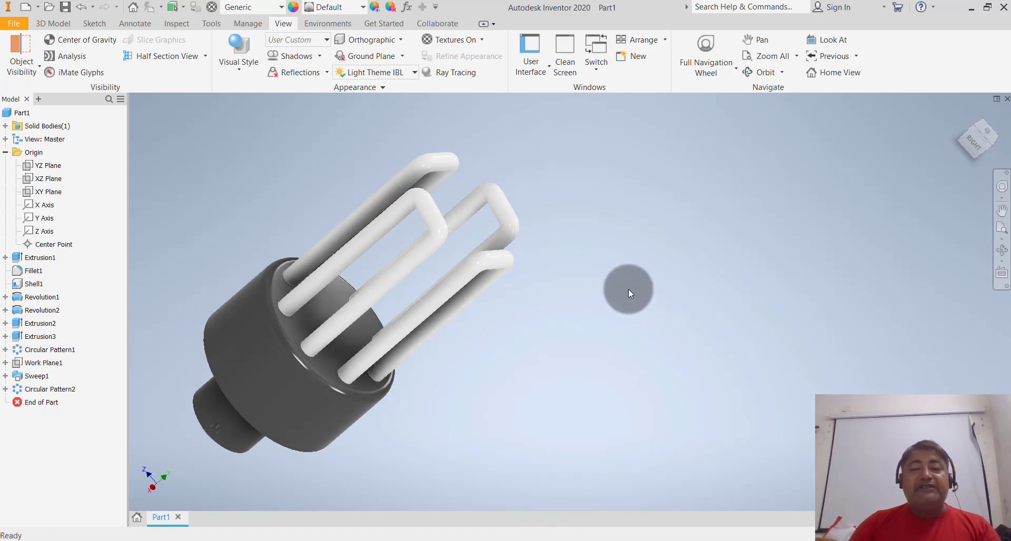
mouse_move(632, 280)
shift+middle_down()
mouse_move(641, 295)
mouse_move(624, 268)
mouse_move(636, 287)
shift+middle_up()
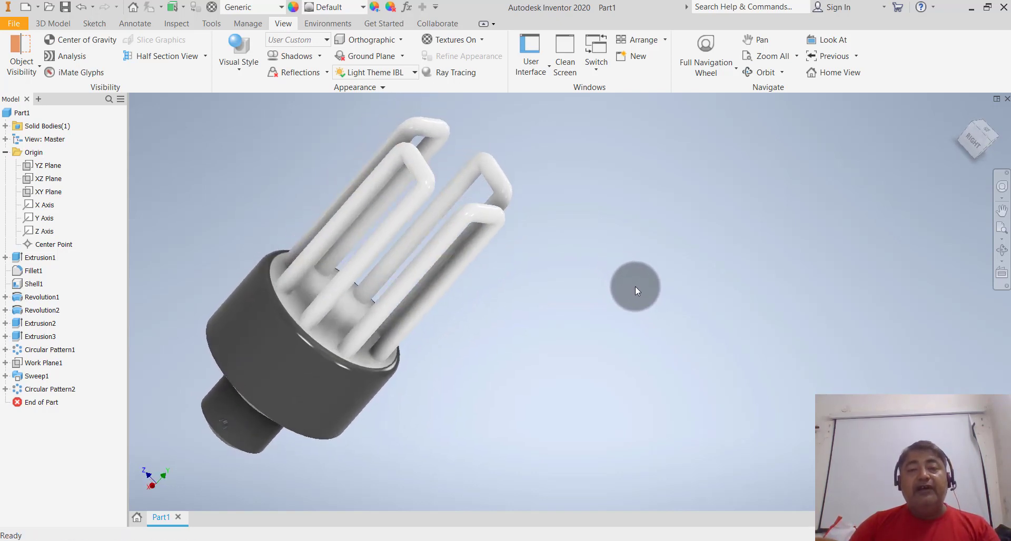
Step: Return to the 3D Model tab's modelling commands
click(47, 25)
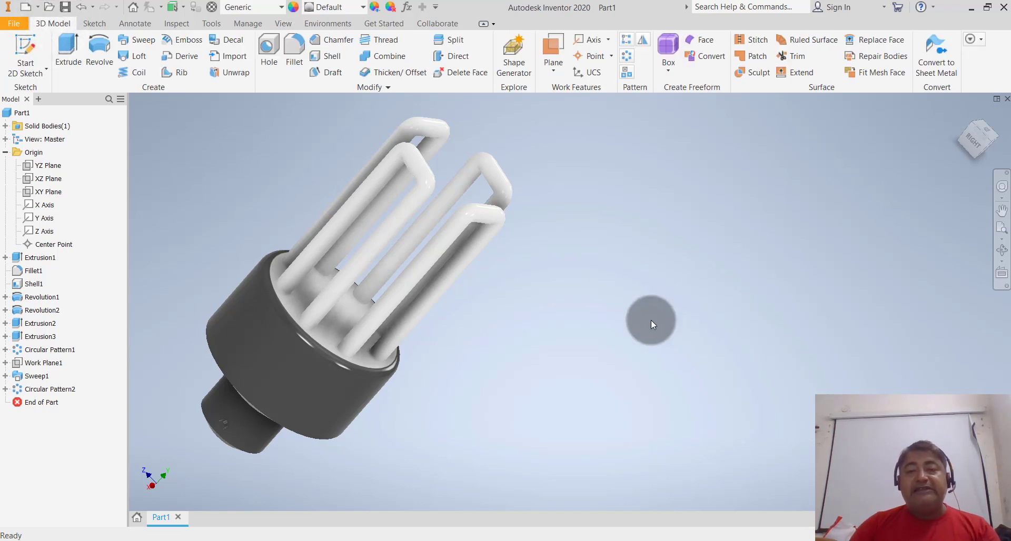
scroll(651, 320, down, 2)
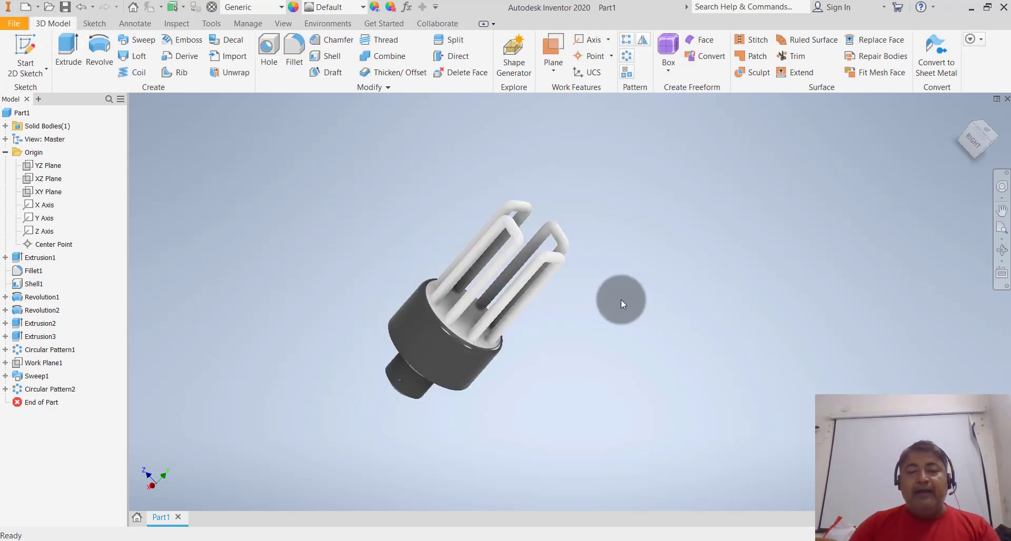
scroll(612, 294, up, 3)
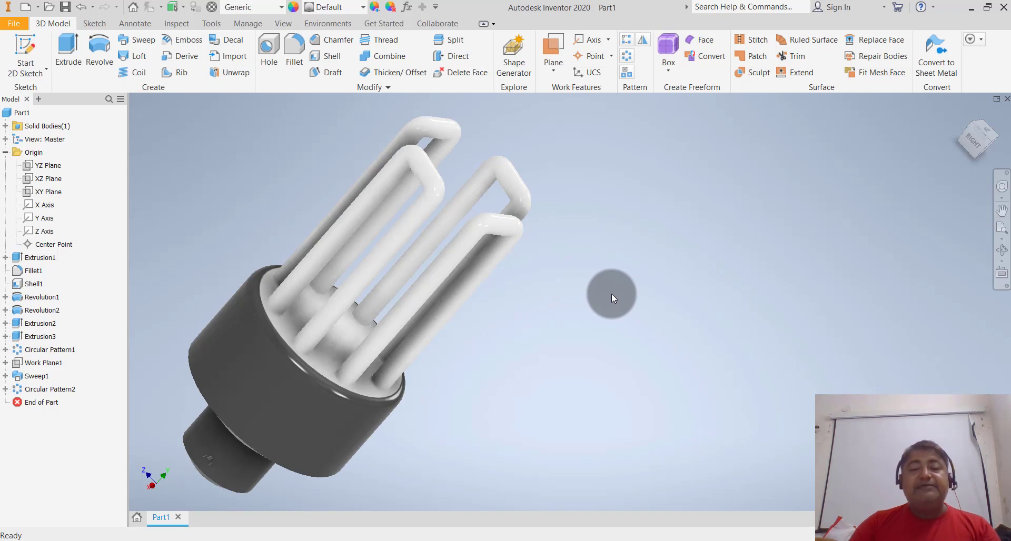